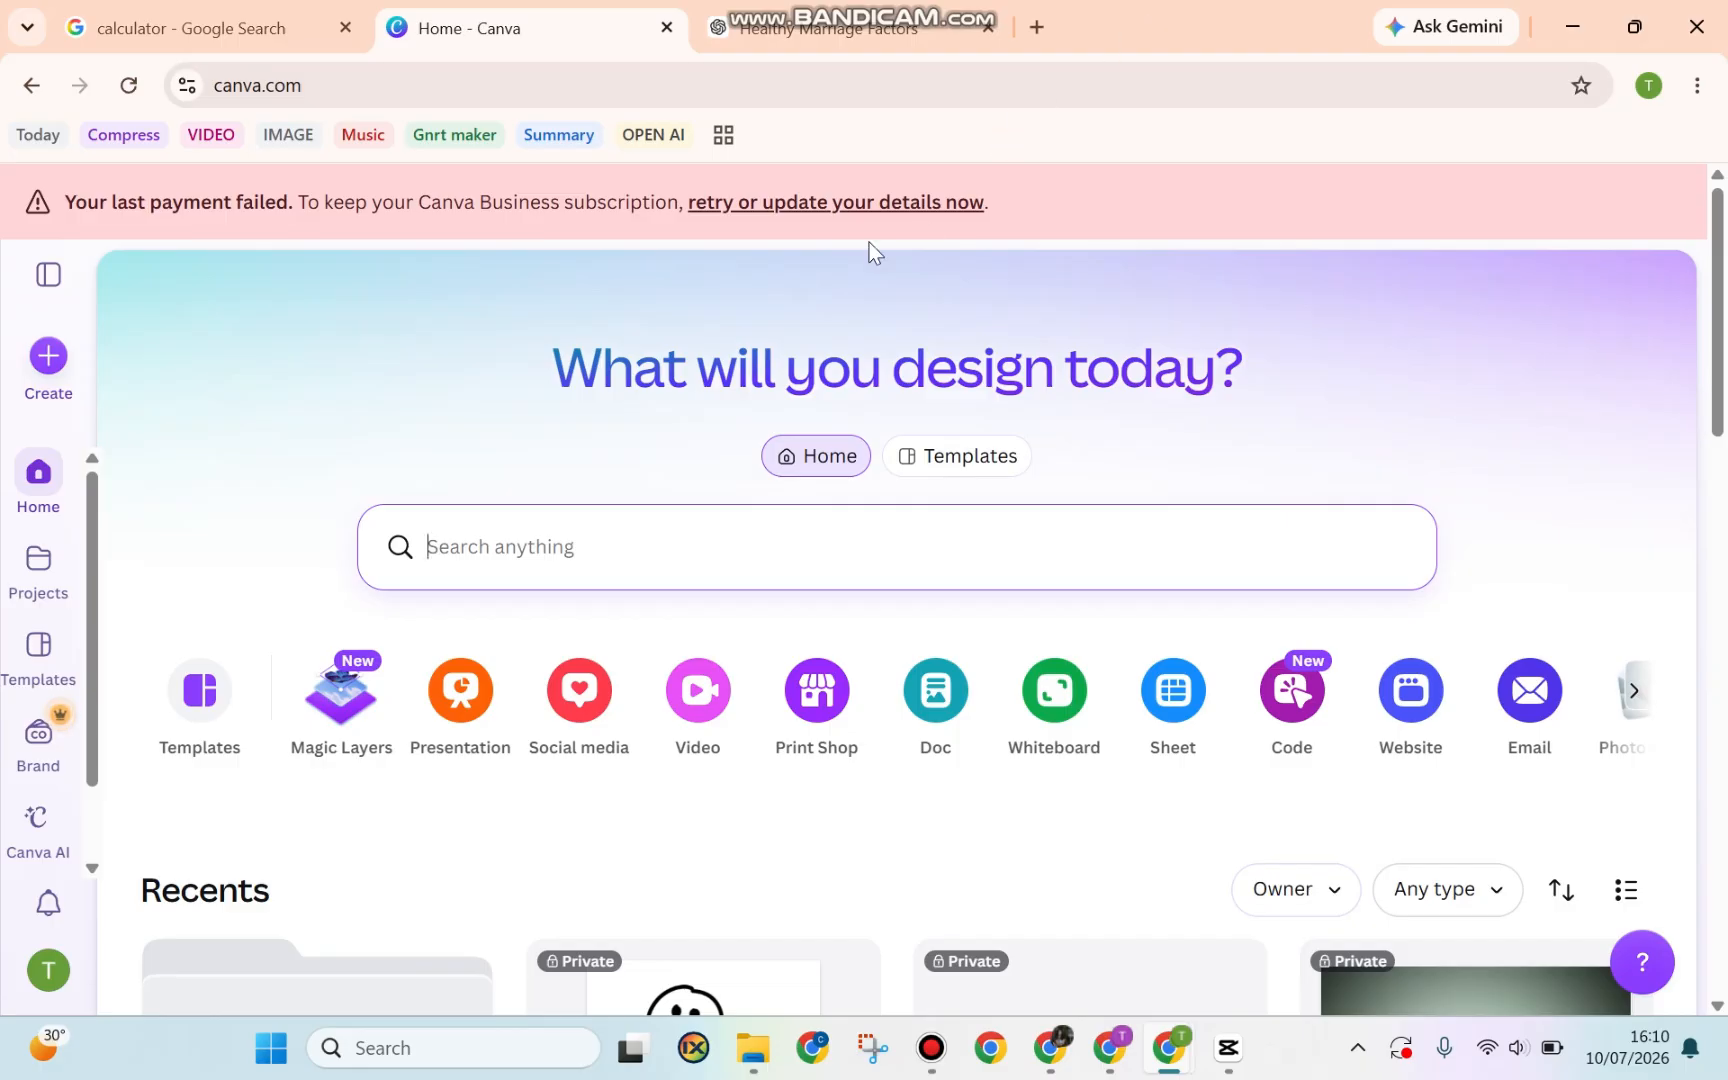
Show Canva's Social media formats, including Instagram Post (4:5) at 1080 × 1350 px
{"action": "left_click", "coordinate": [54, 366]}
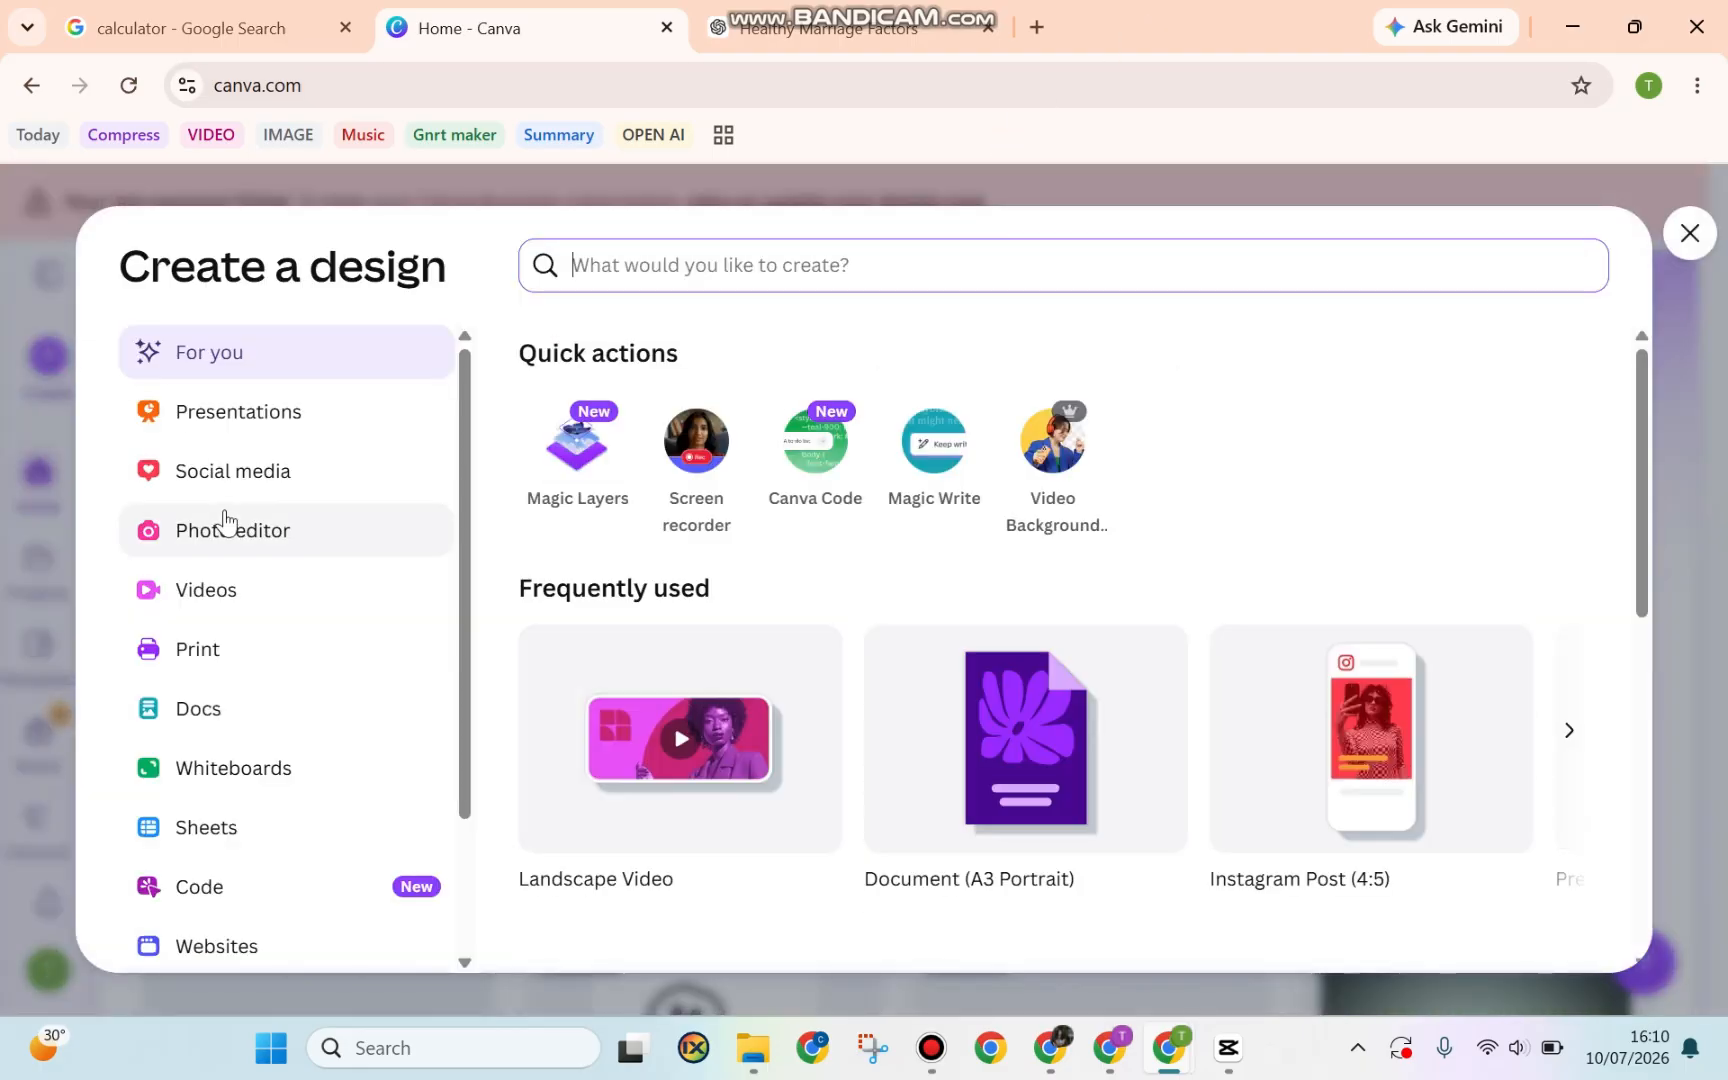
{"action": "left_click", "coordinate": [295, 491]}
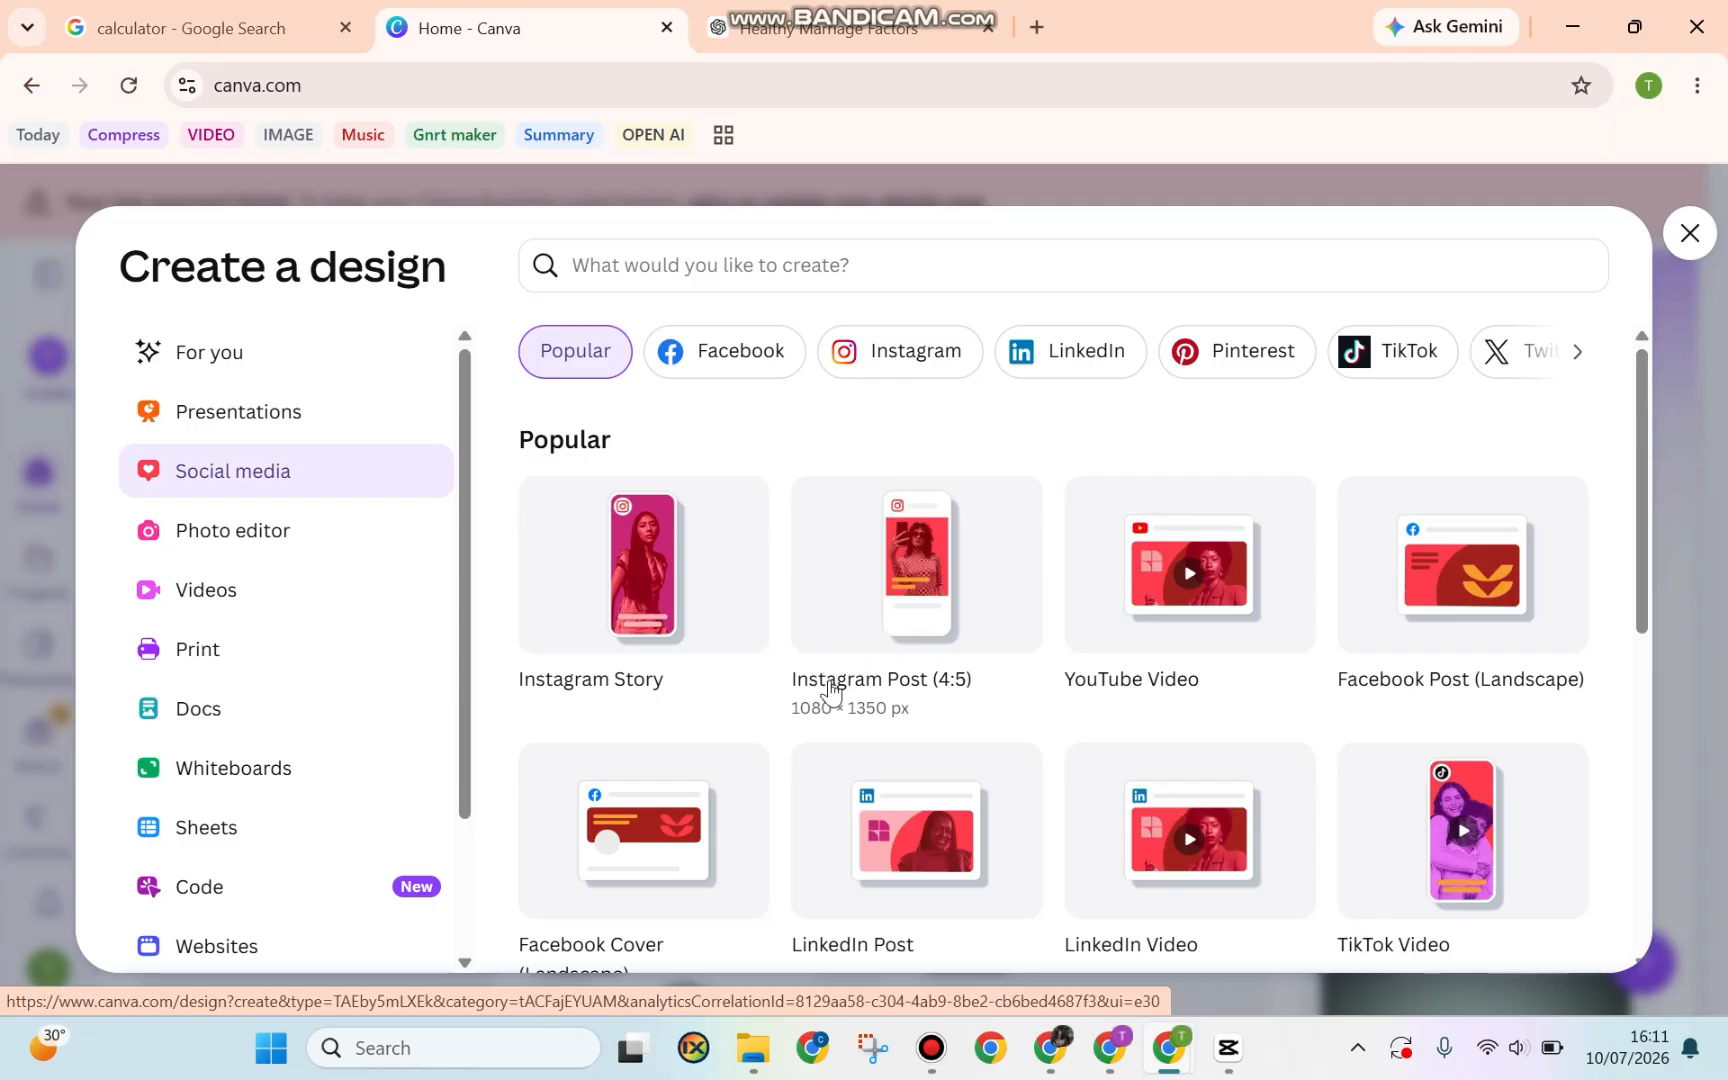
Calculate 1080 × 4 = 4320 on Google's calculator, then go back to Canva
{"action": "left_click", "coordinate": [236, 24]}
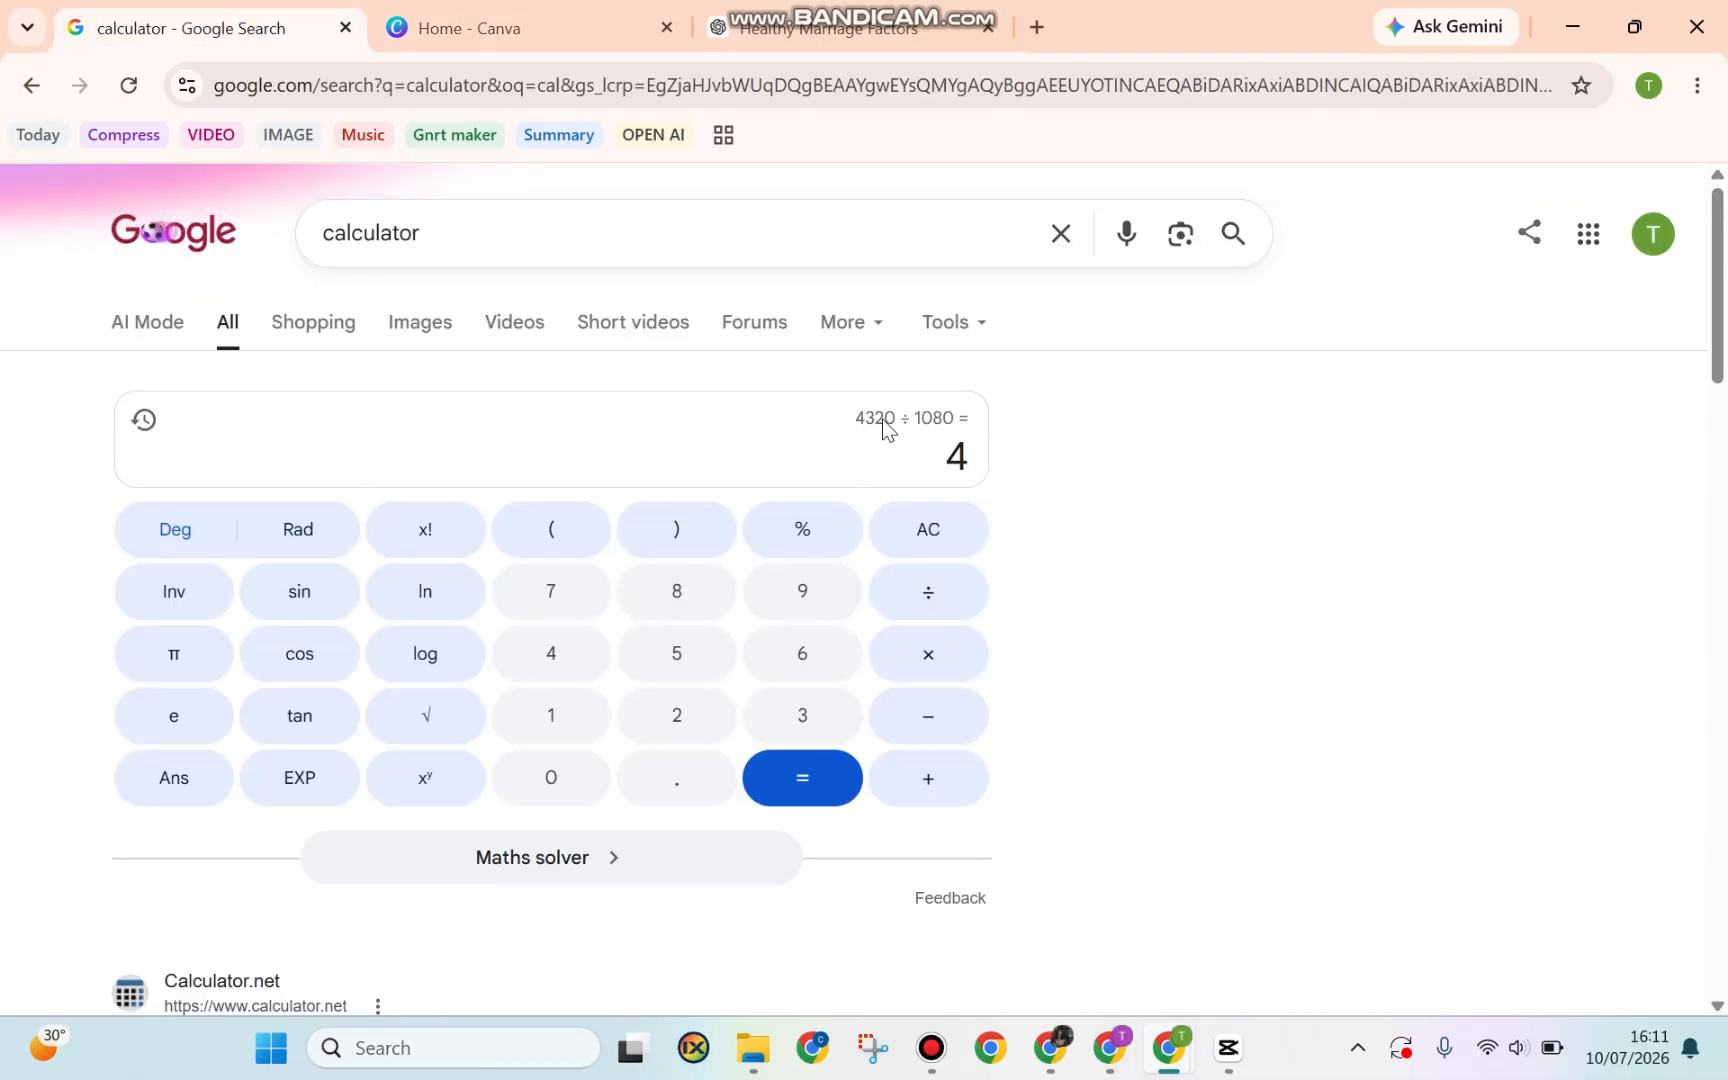
{"action": "type", "text": "10"}
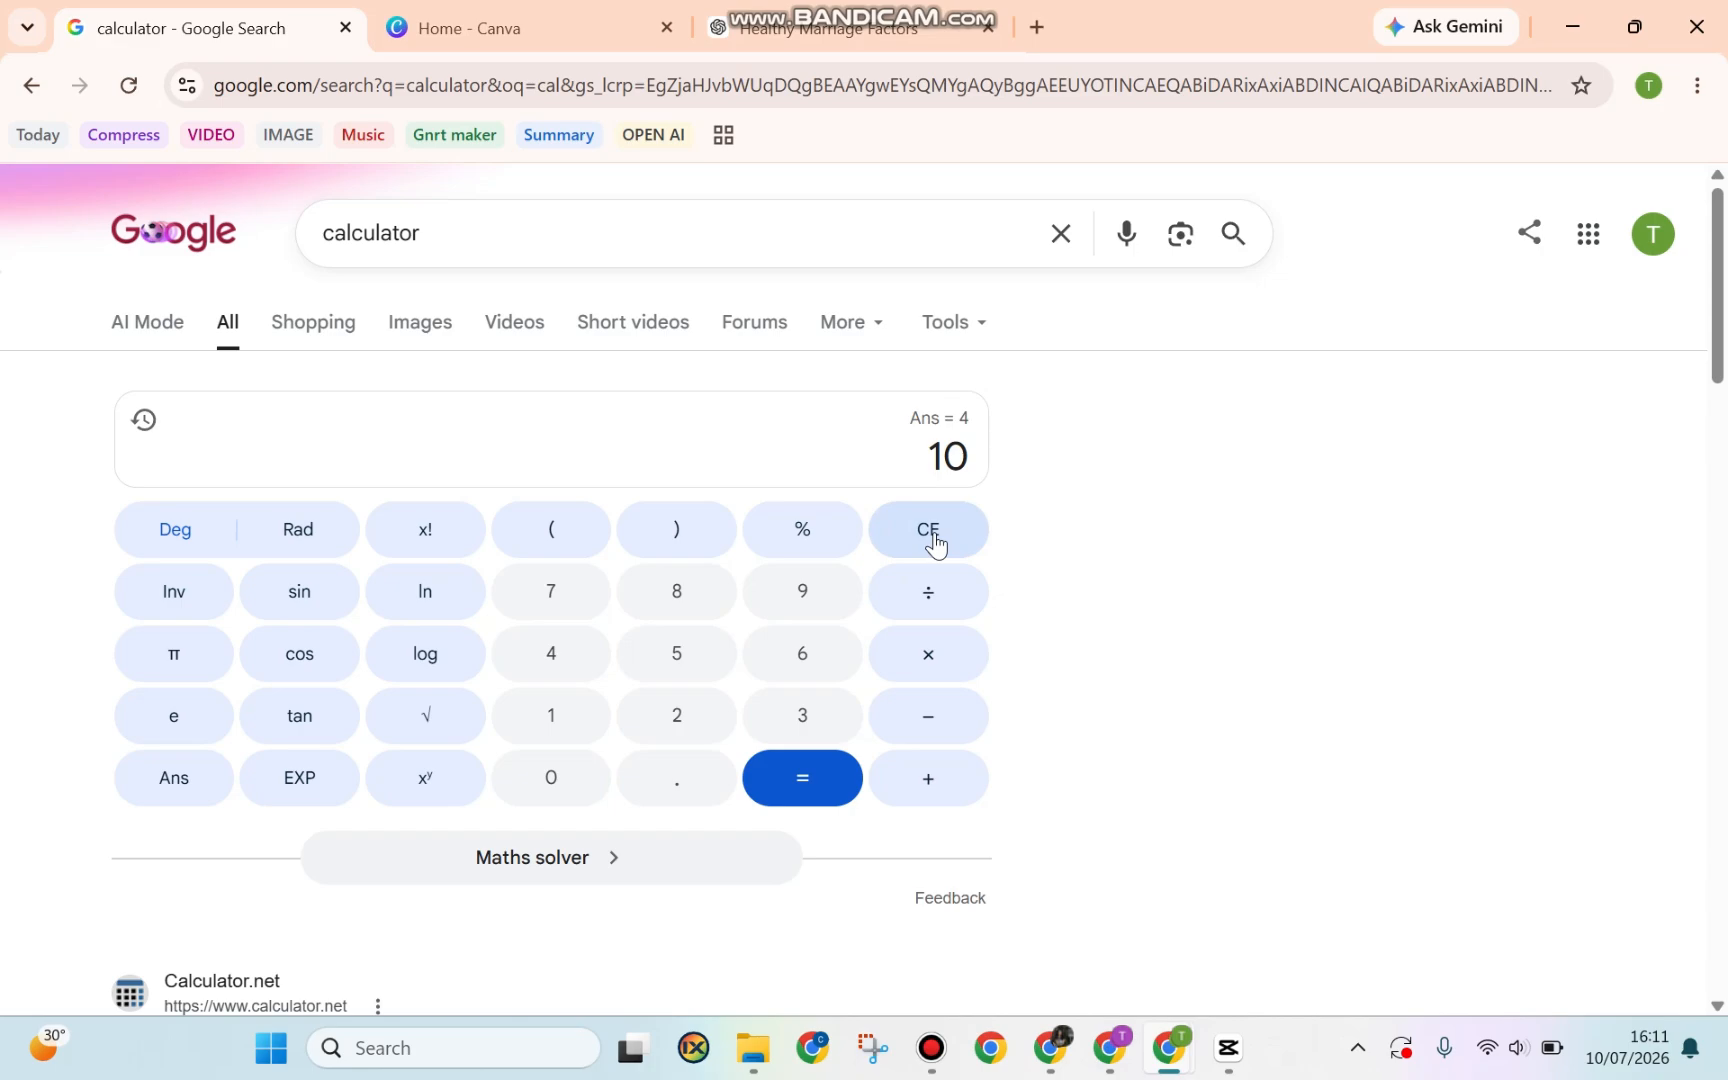
{"action": "type", "text": "80"}
{"action": "left_click", "coordinate": [942, 650]}
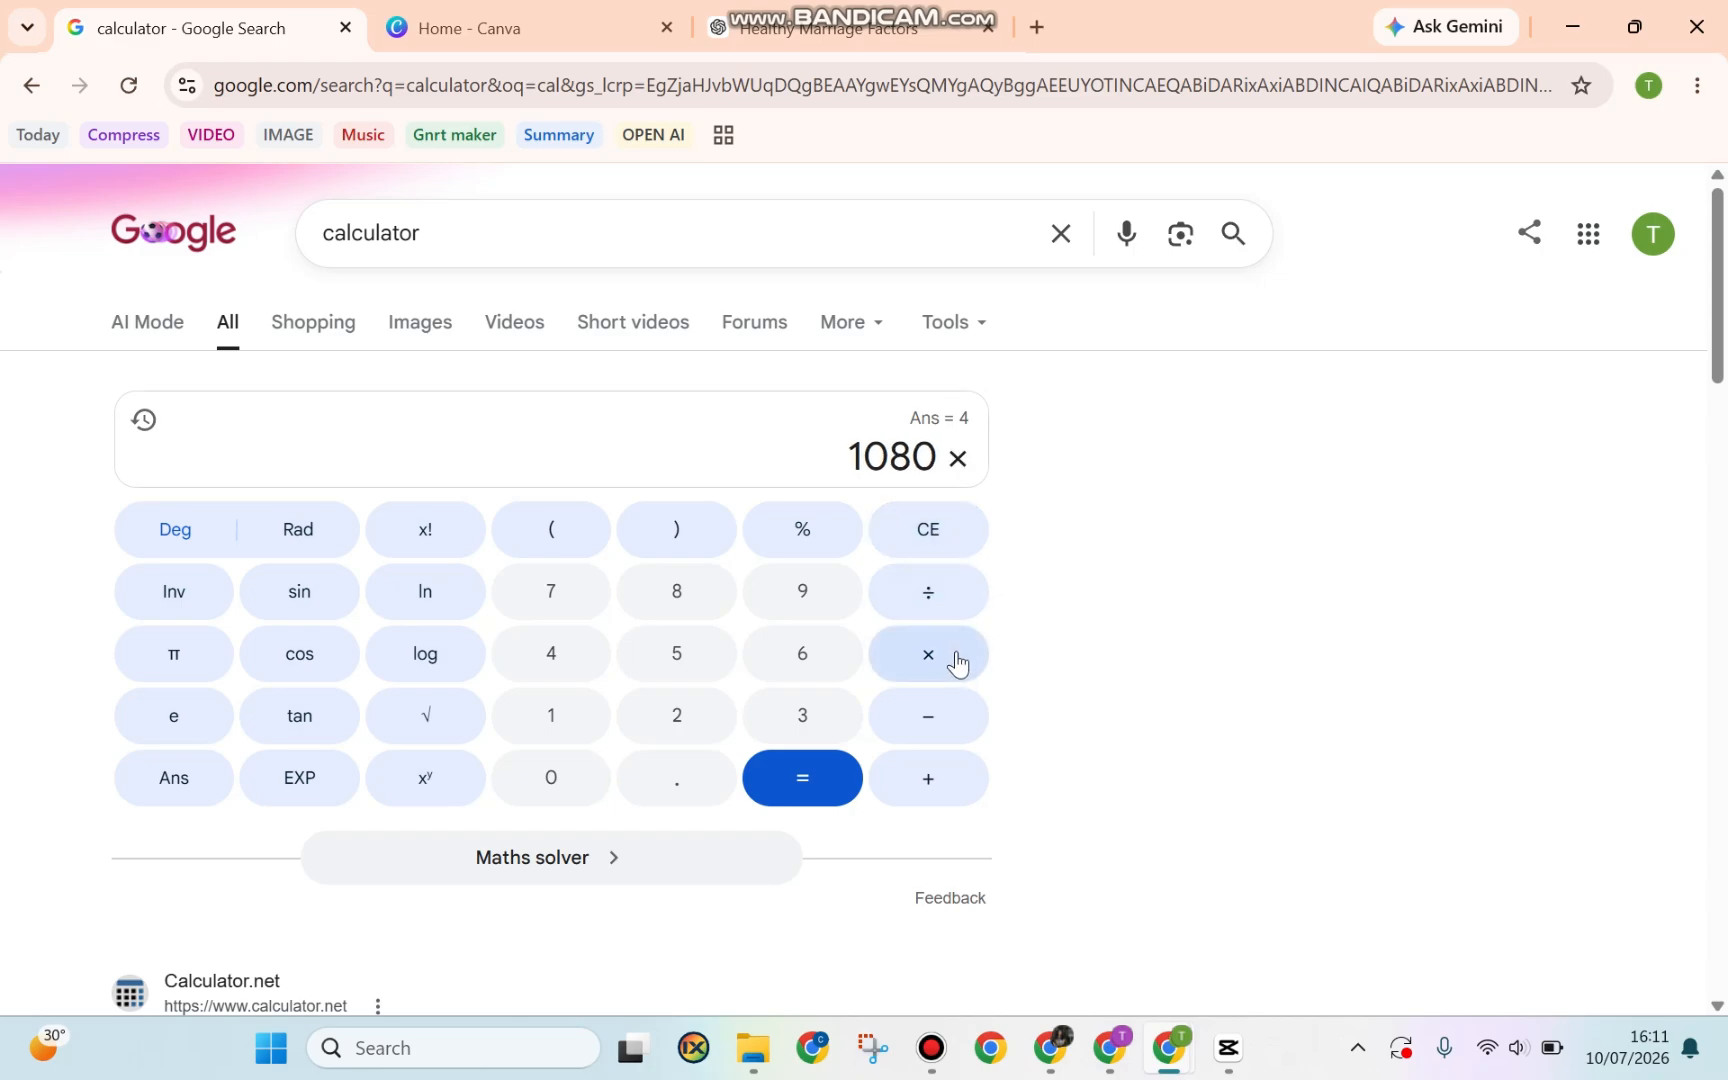
{"action": "type", "text": "4"}
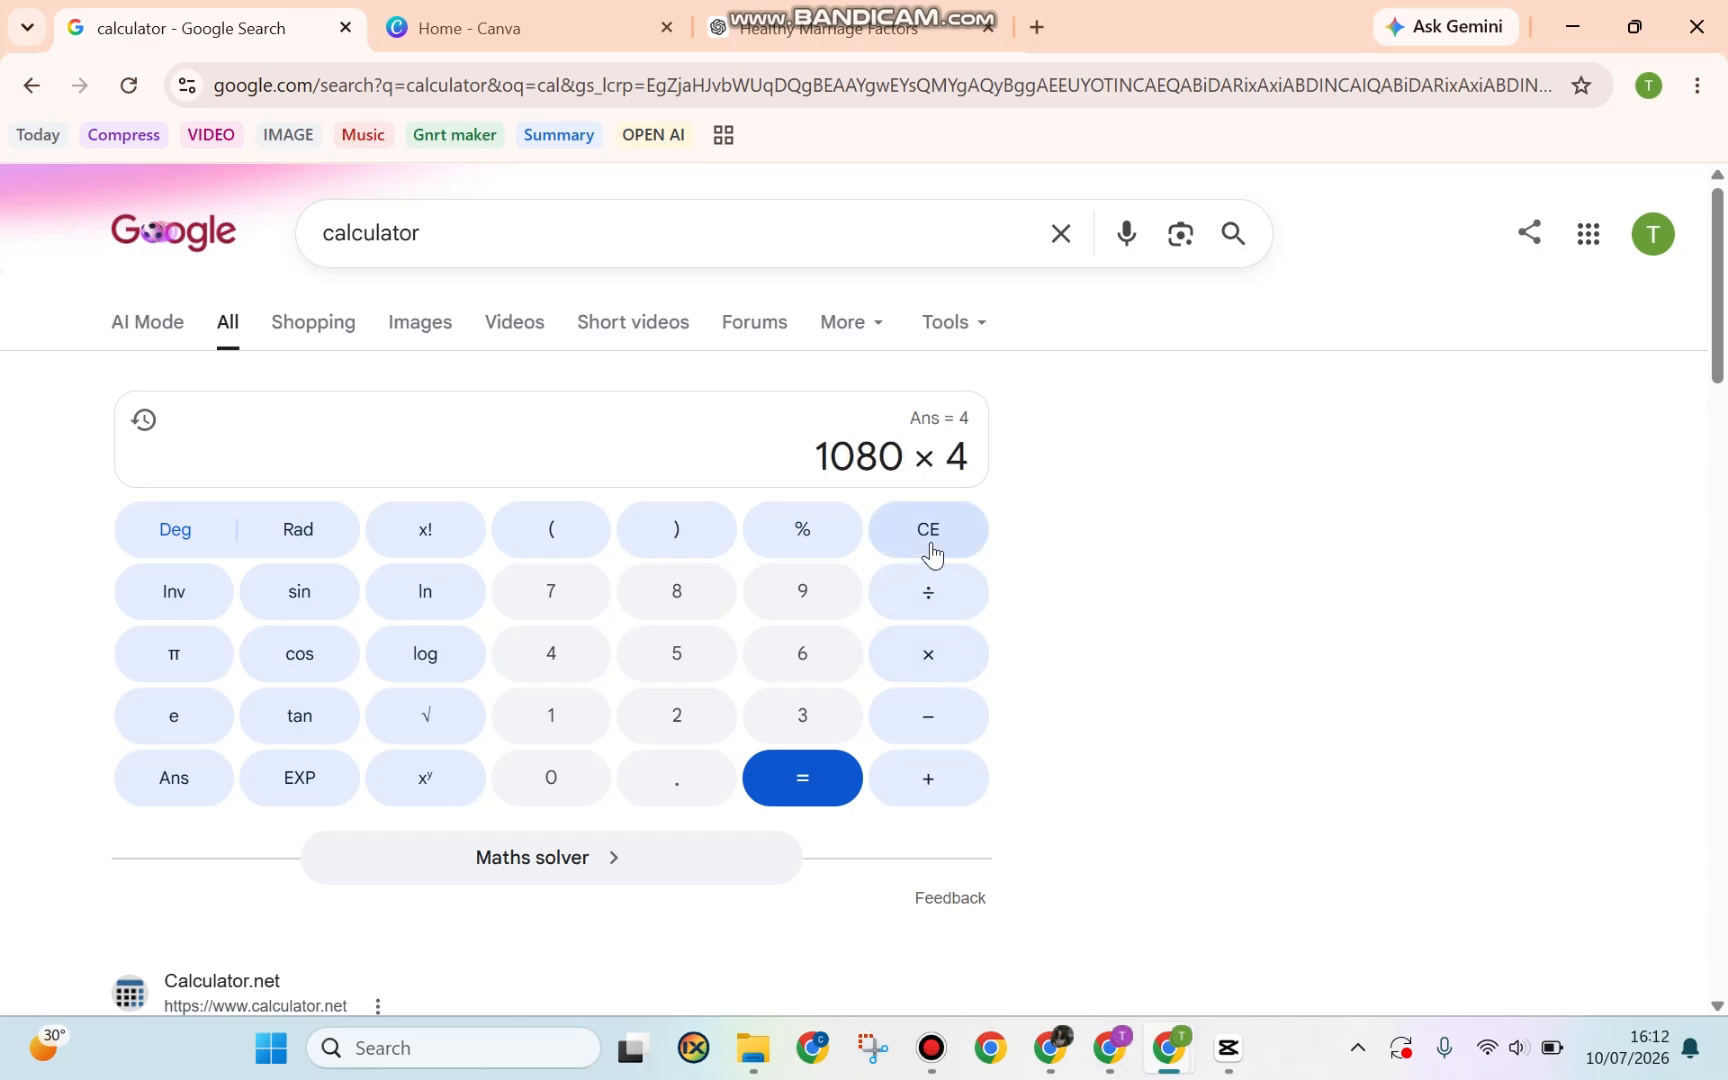
{"action": "left_click", "coordinate": [837, 775]}
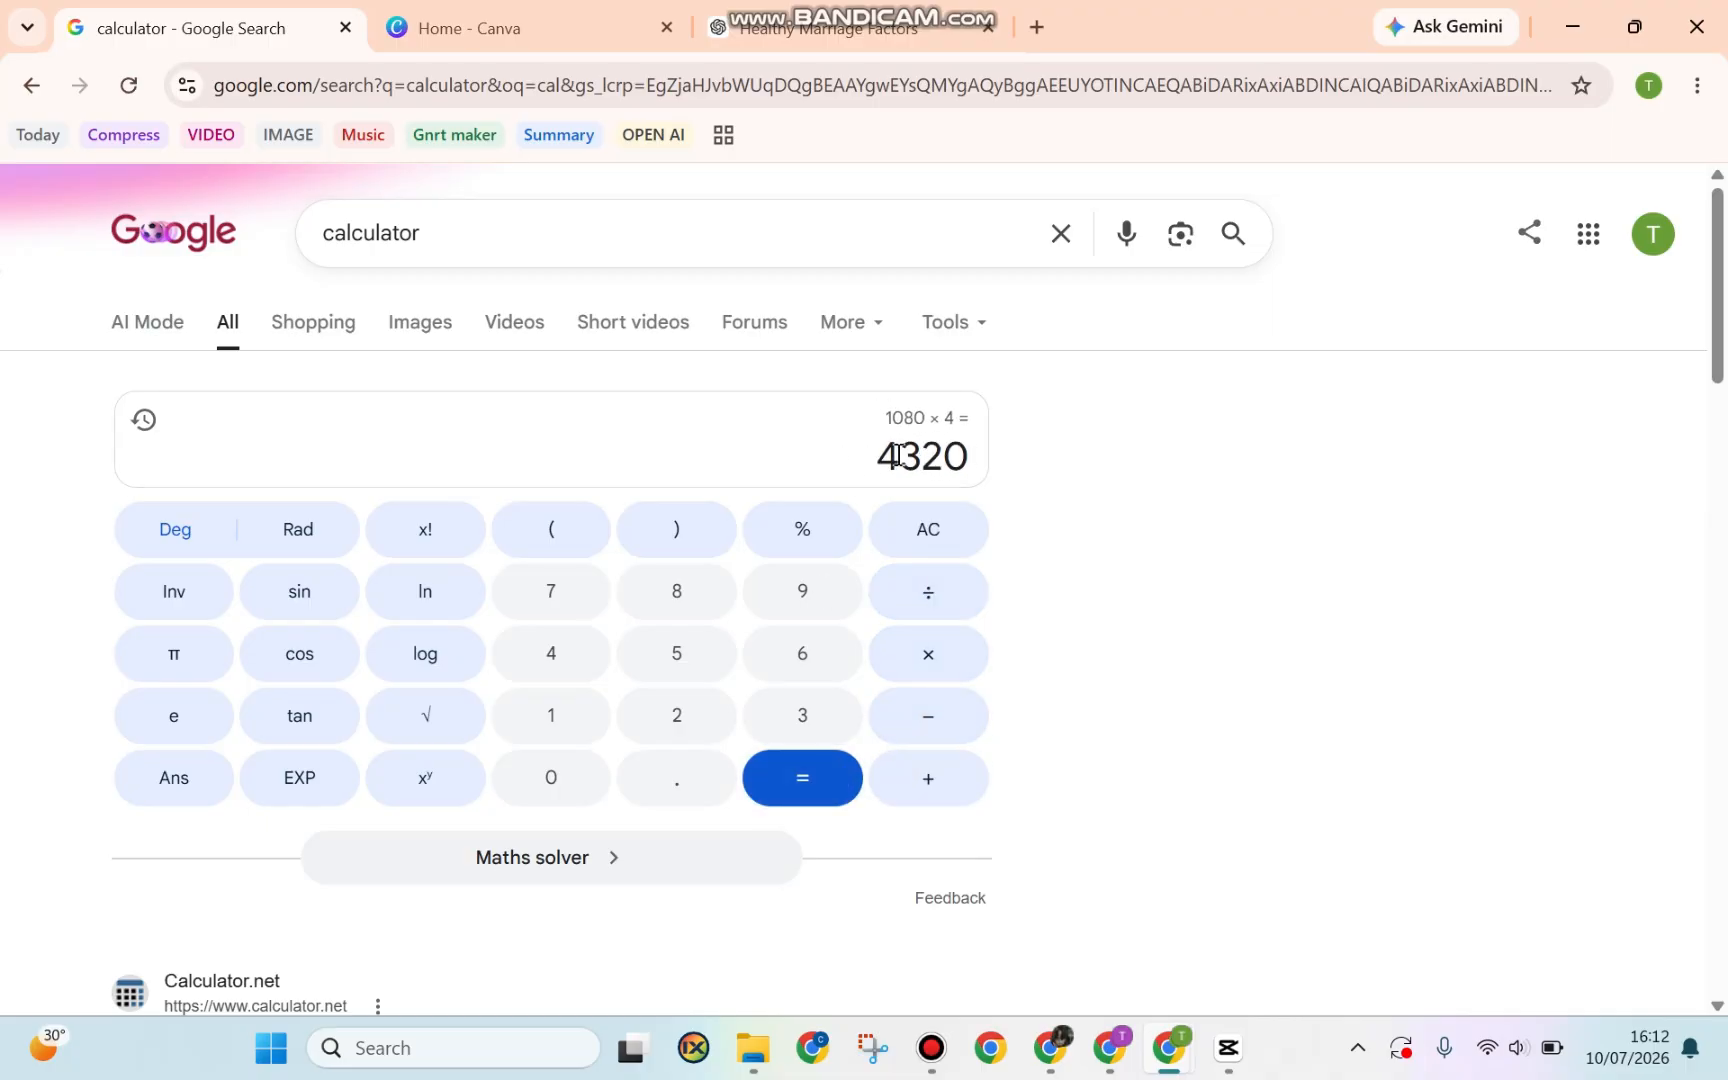
{"action": "left_click_drag", "start_coordinate": [878, 456], "coordinate": [1008, 440]}
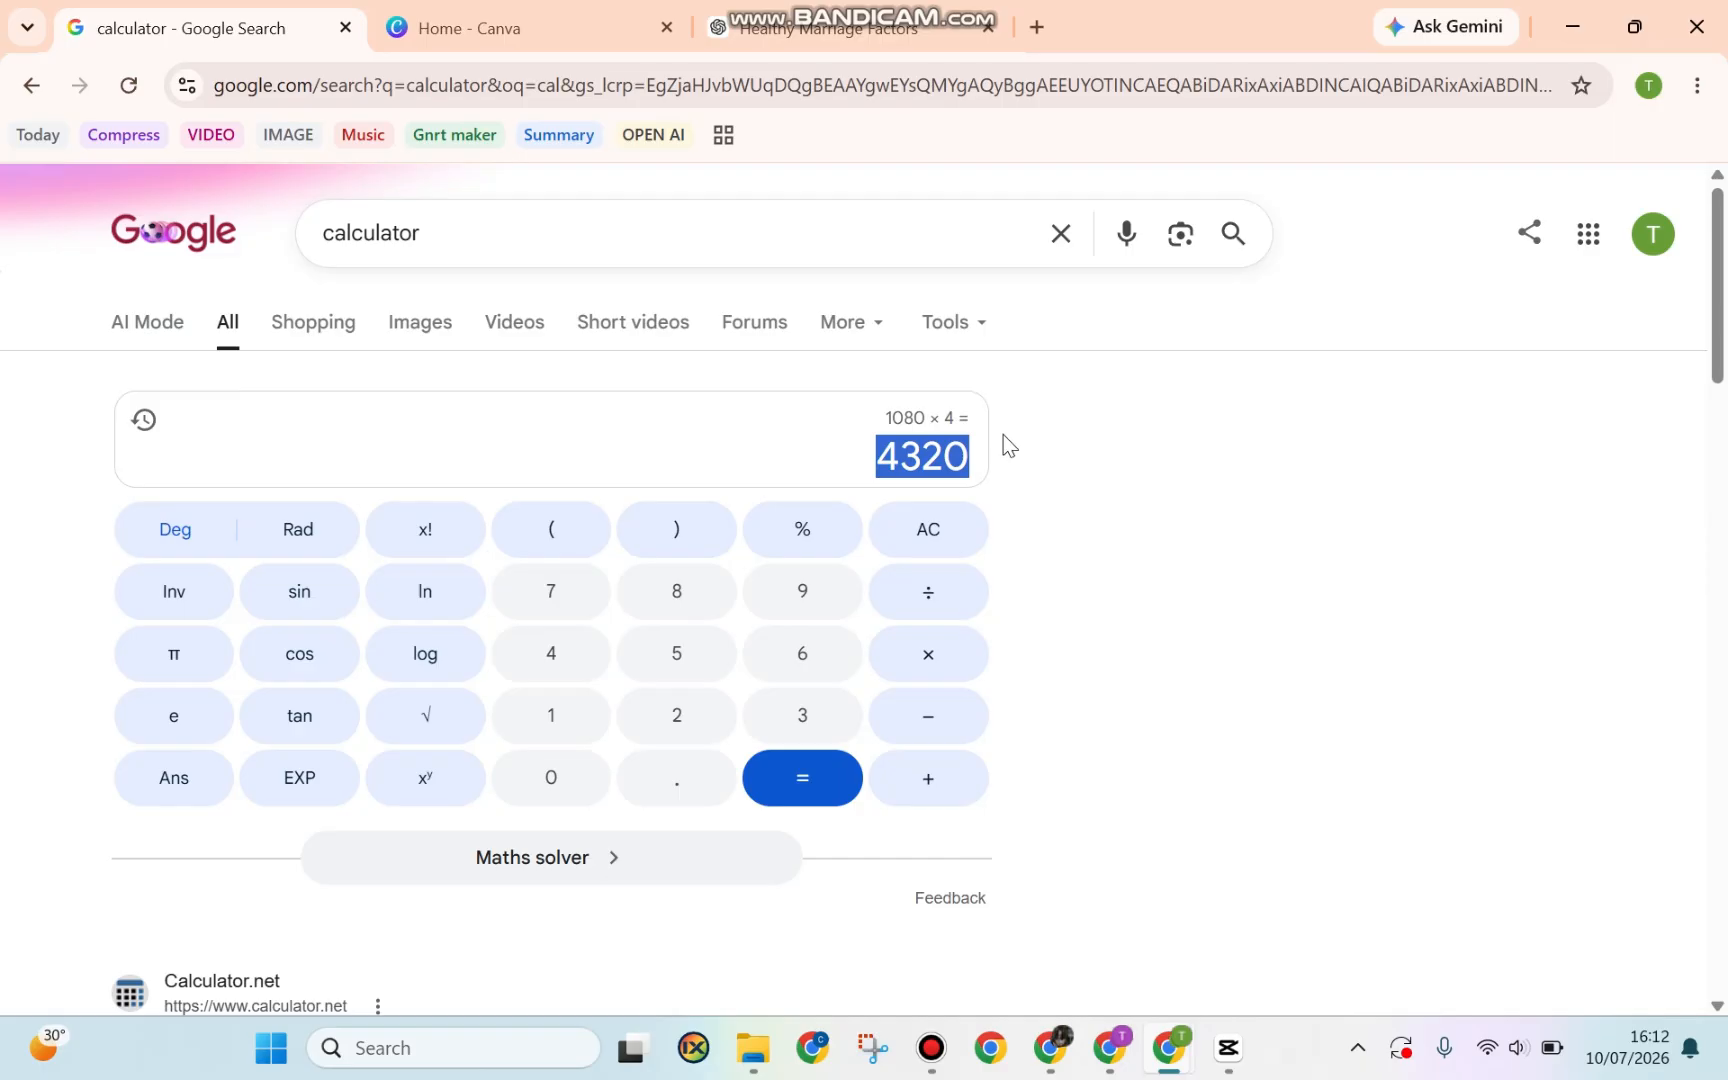
{"action": "left_click", "coordinate": [500, 28]}
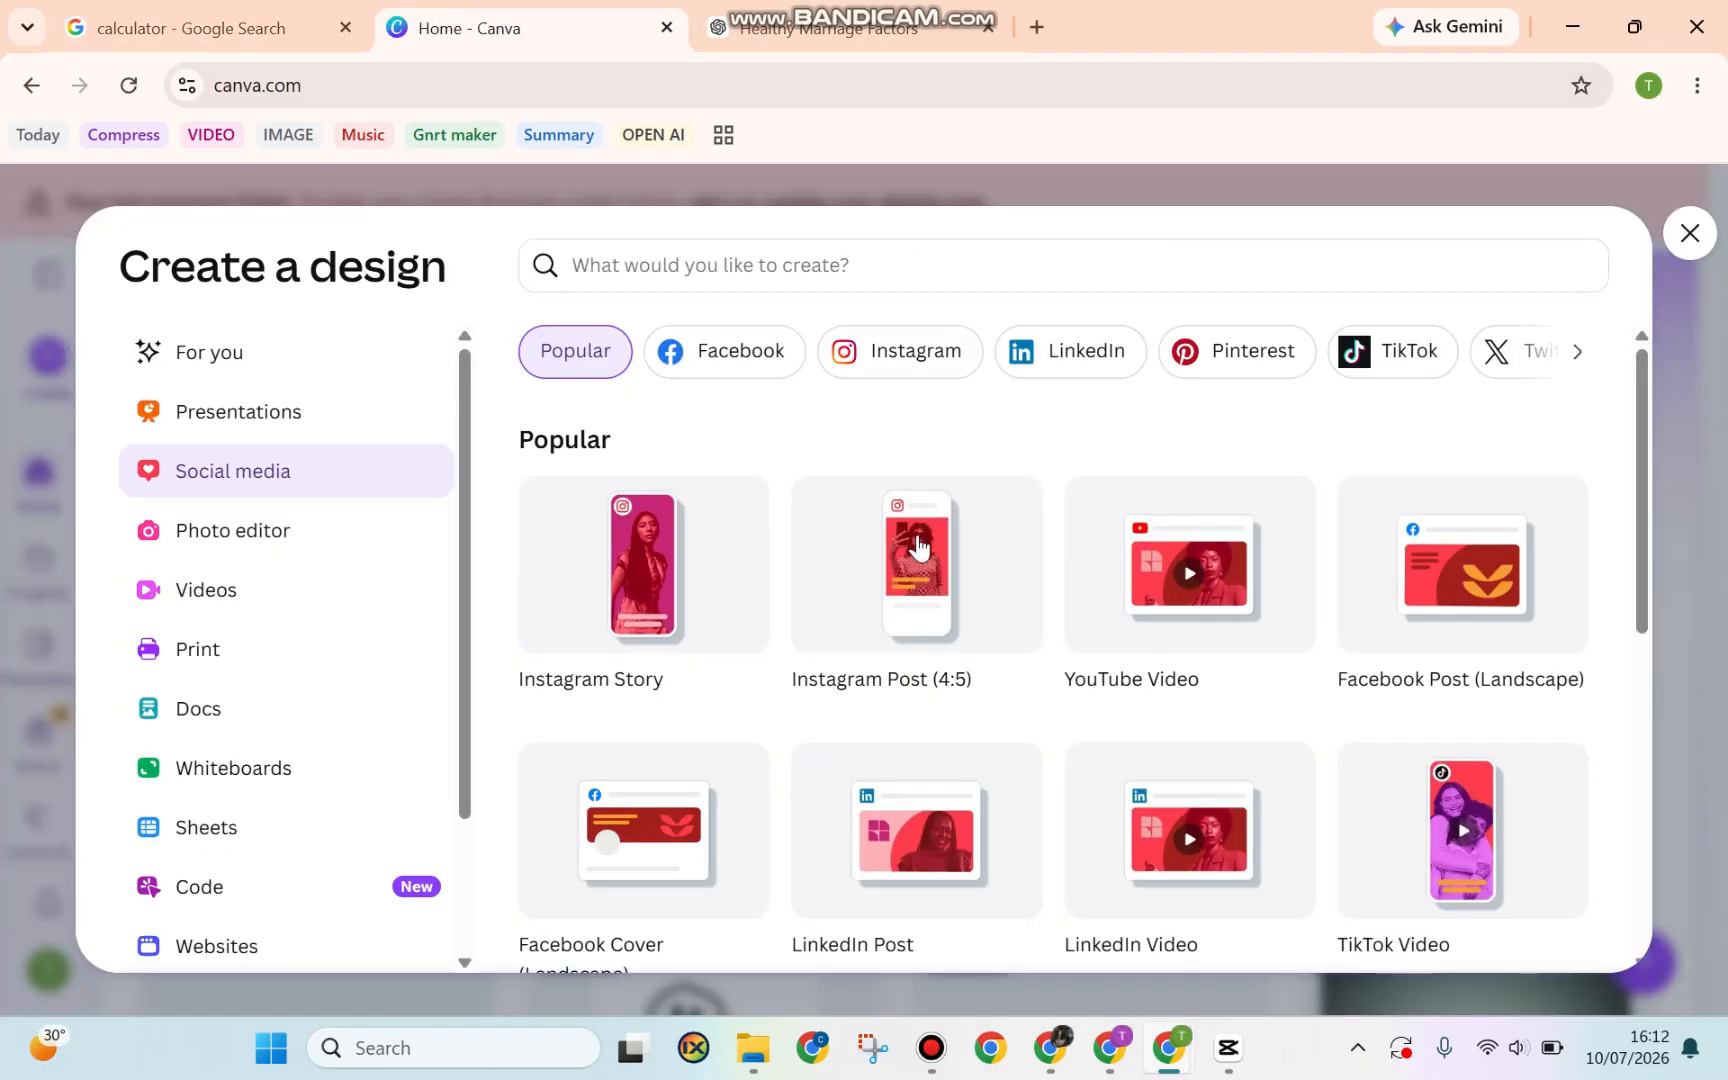
Create a custom-size blank design with width 4320 and height 1350 px
{"action": "scroll", "coordinate": [385, 698], "scroll_direction": "down", "scroll_amount": 3}
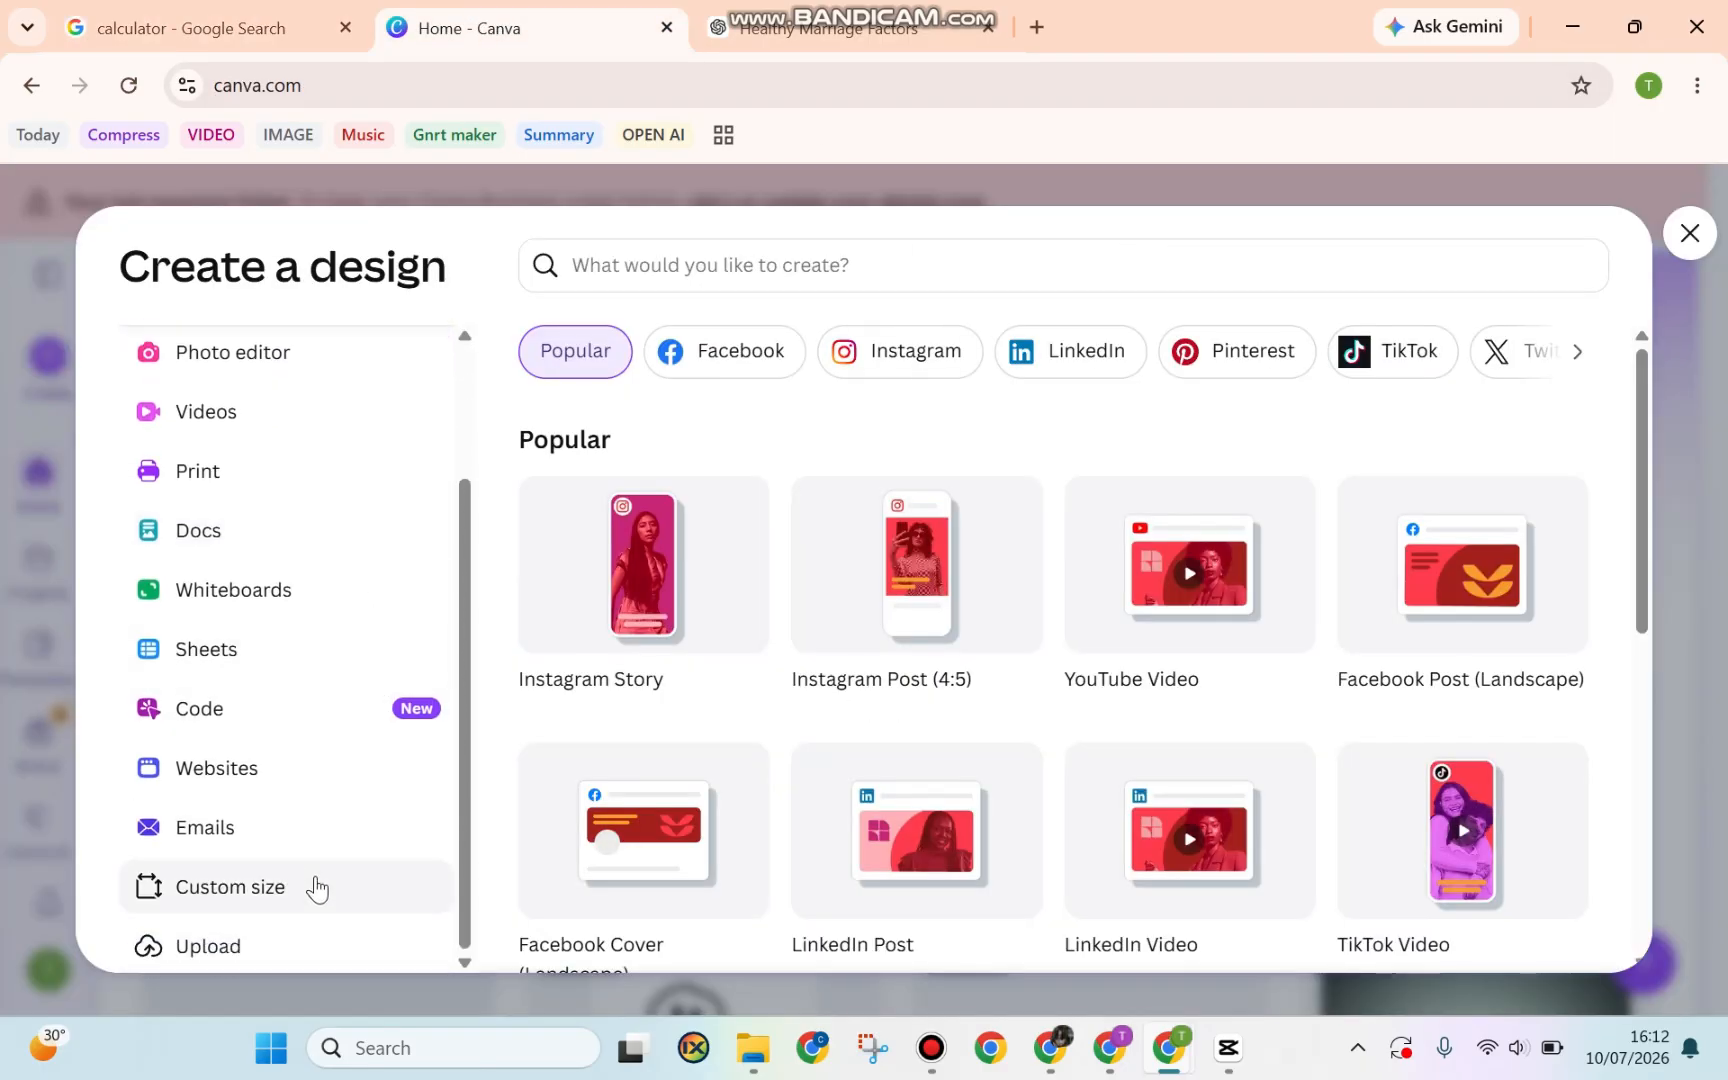
{"action": "left_click", "coordinate": [316, 888]}
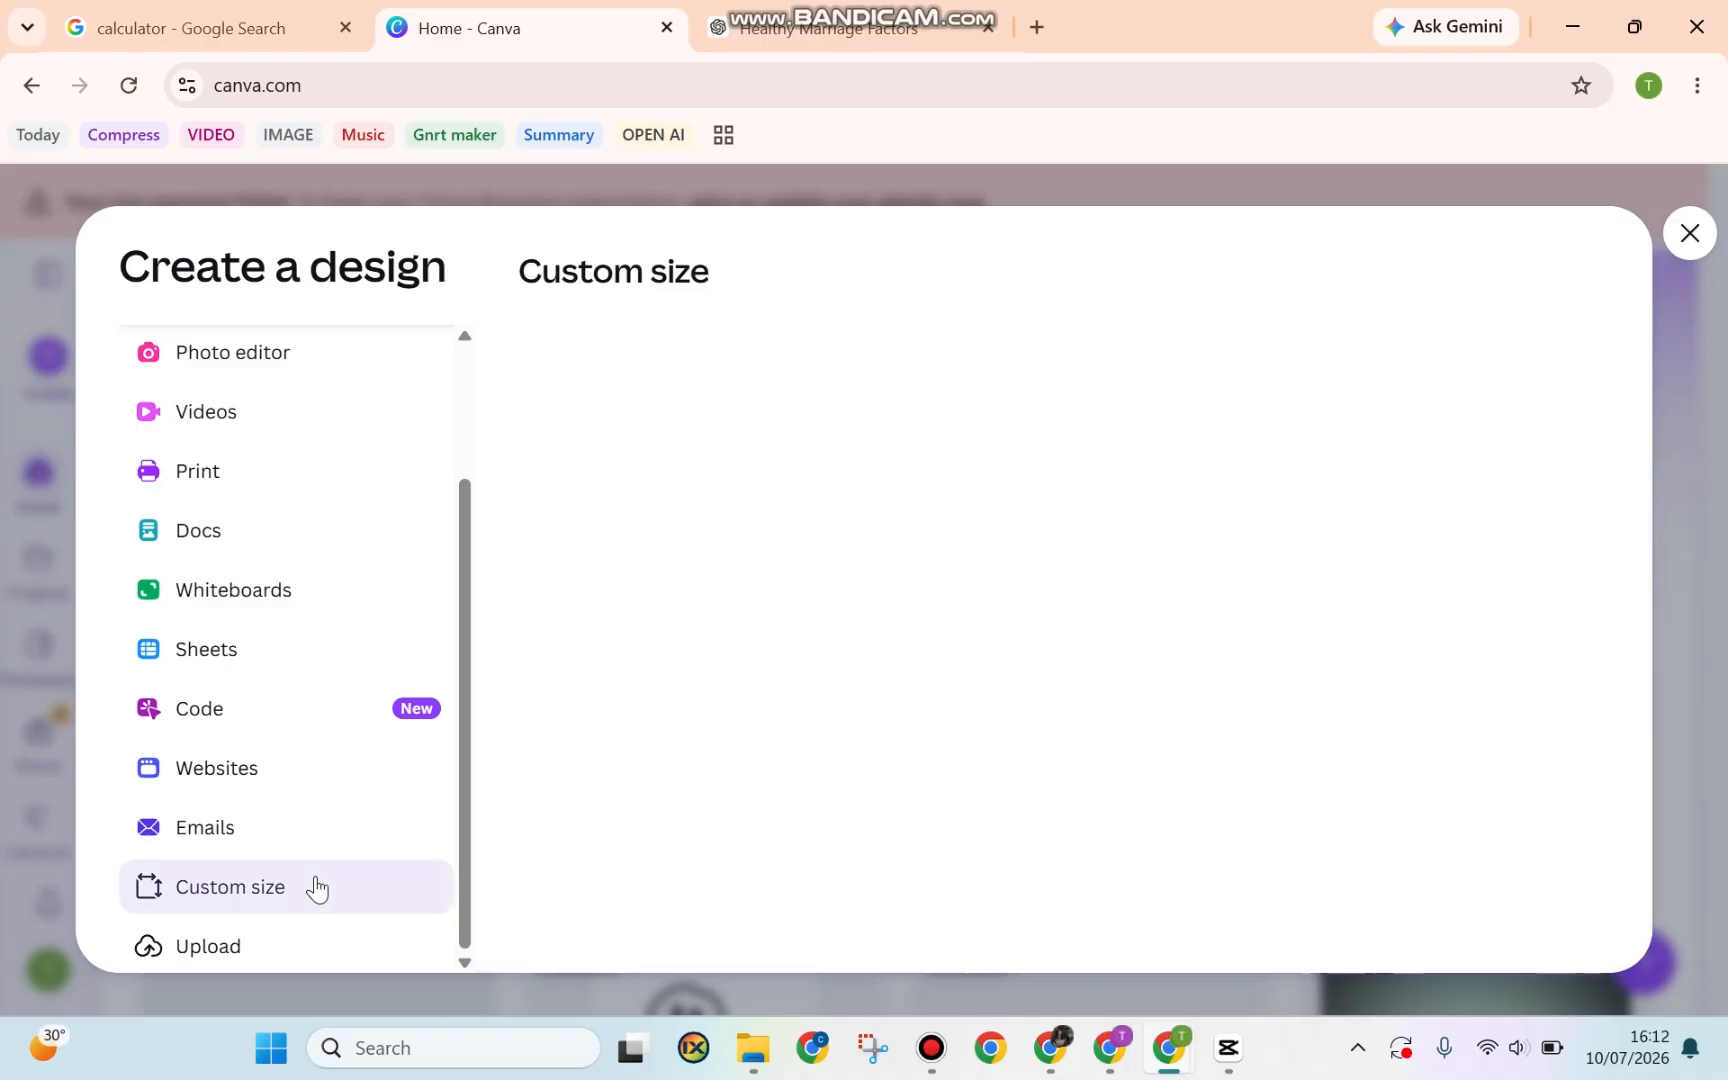
{"action": "left_click", "coordinate": [688, 381]}
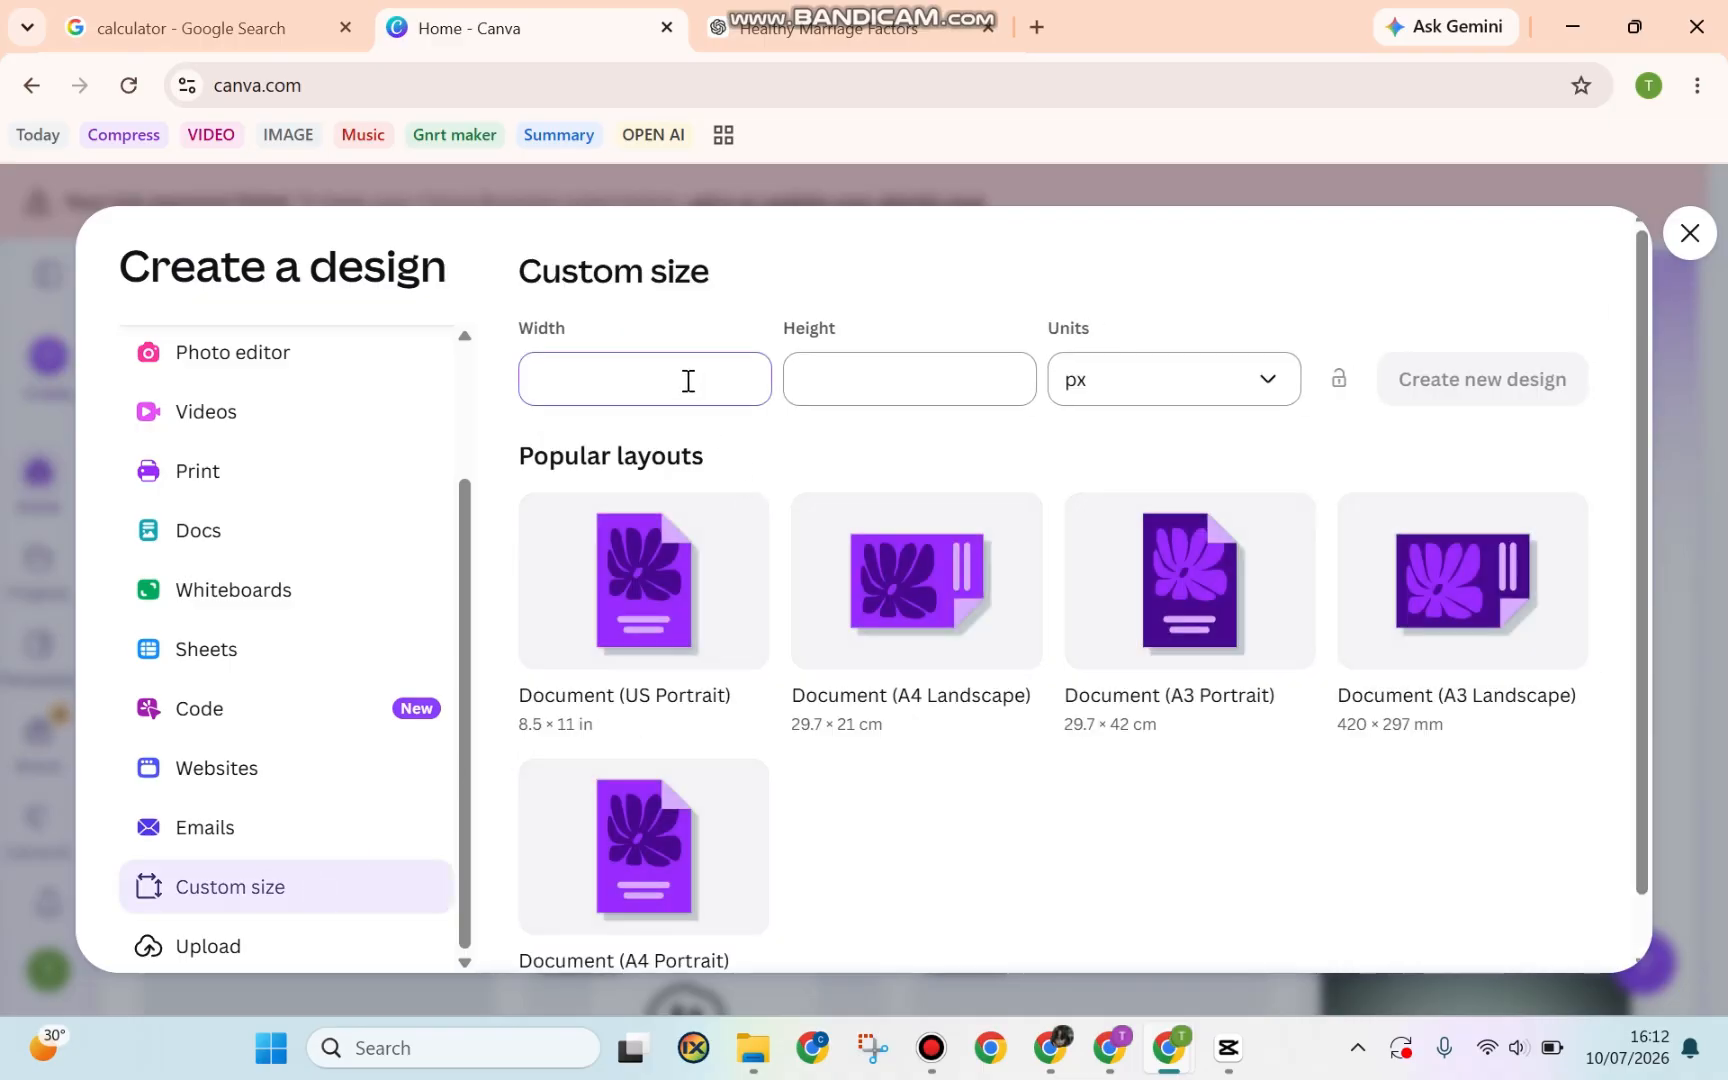
{"action": "type", "text": "4320"}
{"action": "left_click", "coordinate": [862, 381]}
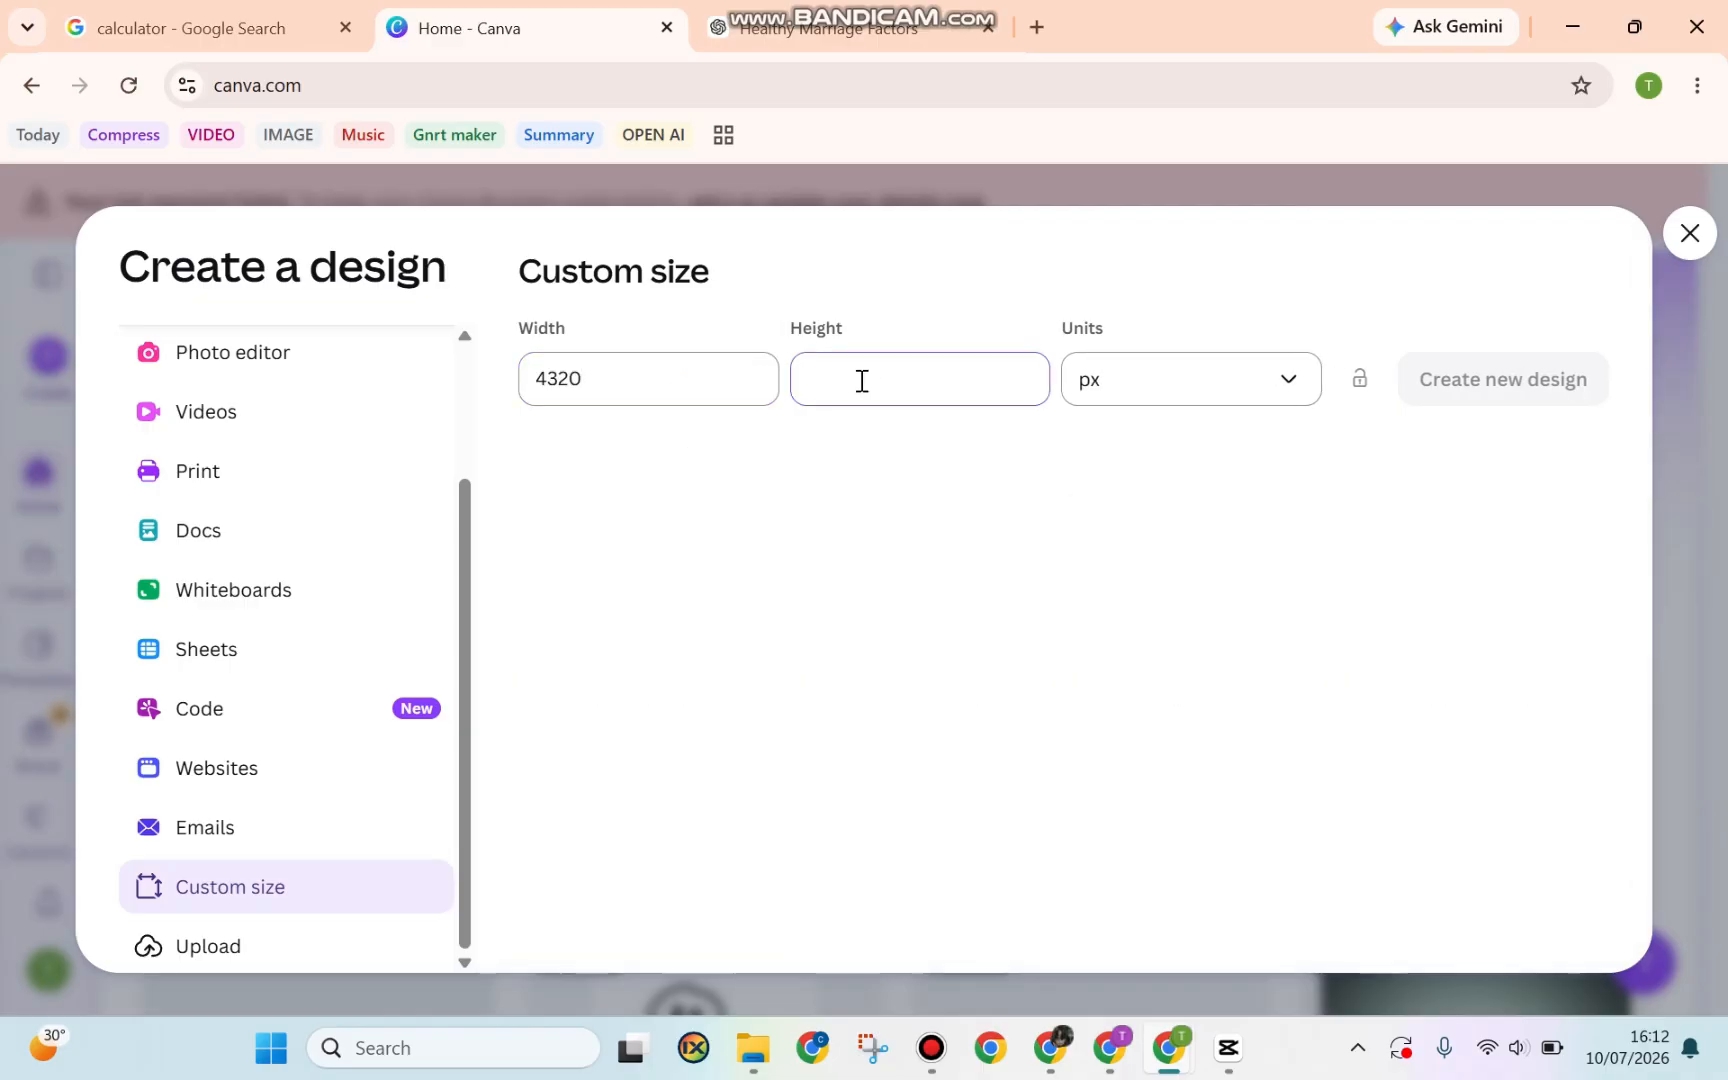
{"action": "type", "text": "1350"}
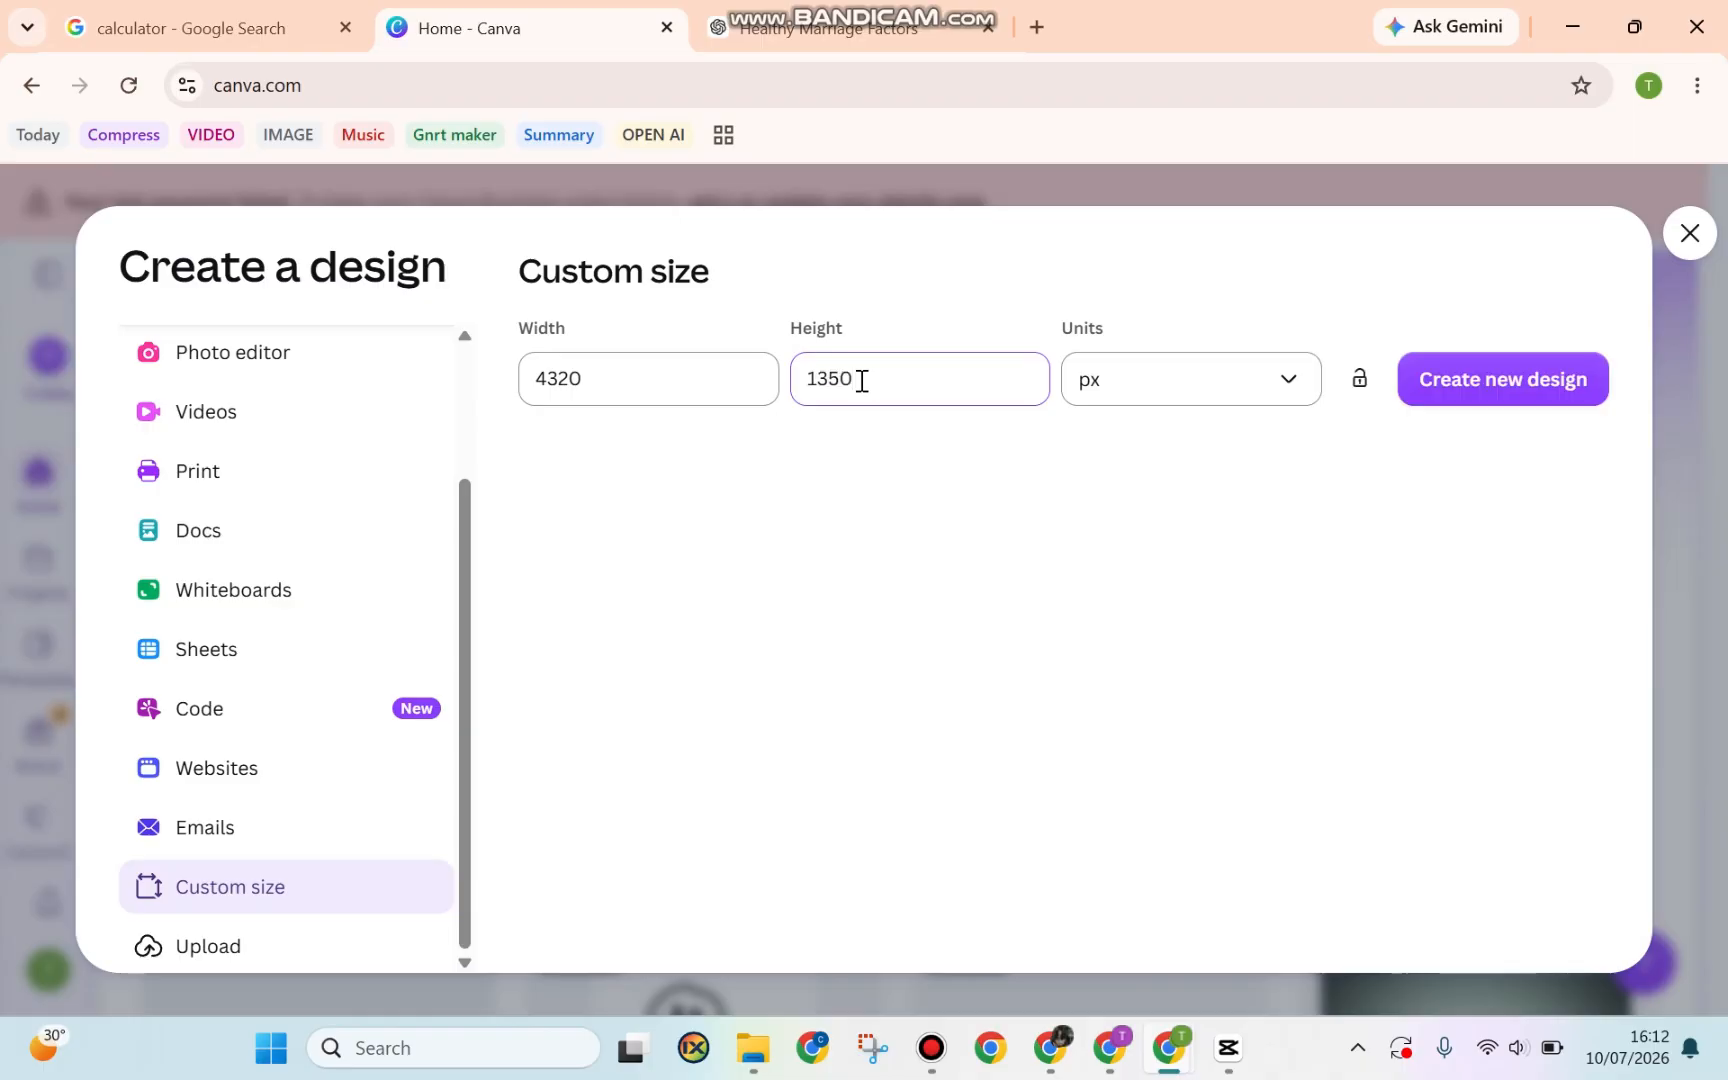
{"action": "left_click", "coordinate": [1549, 385]}
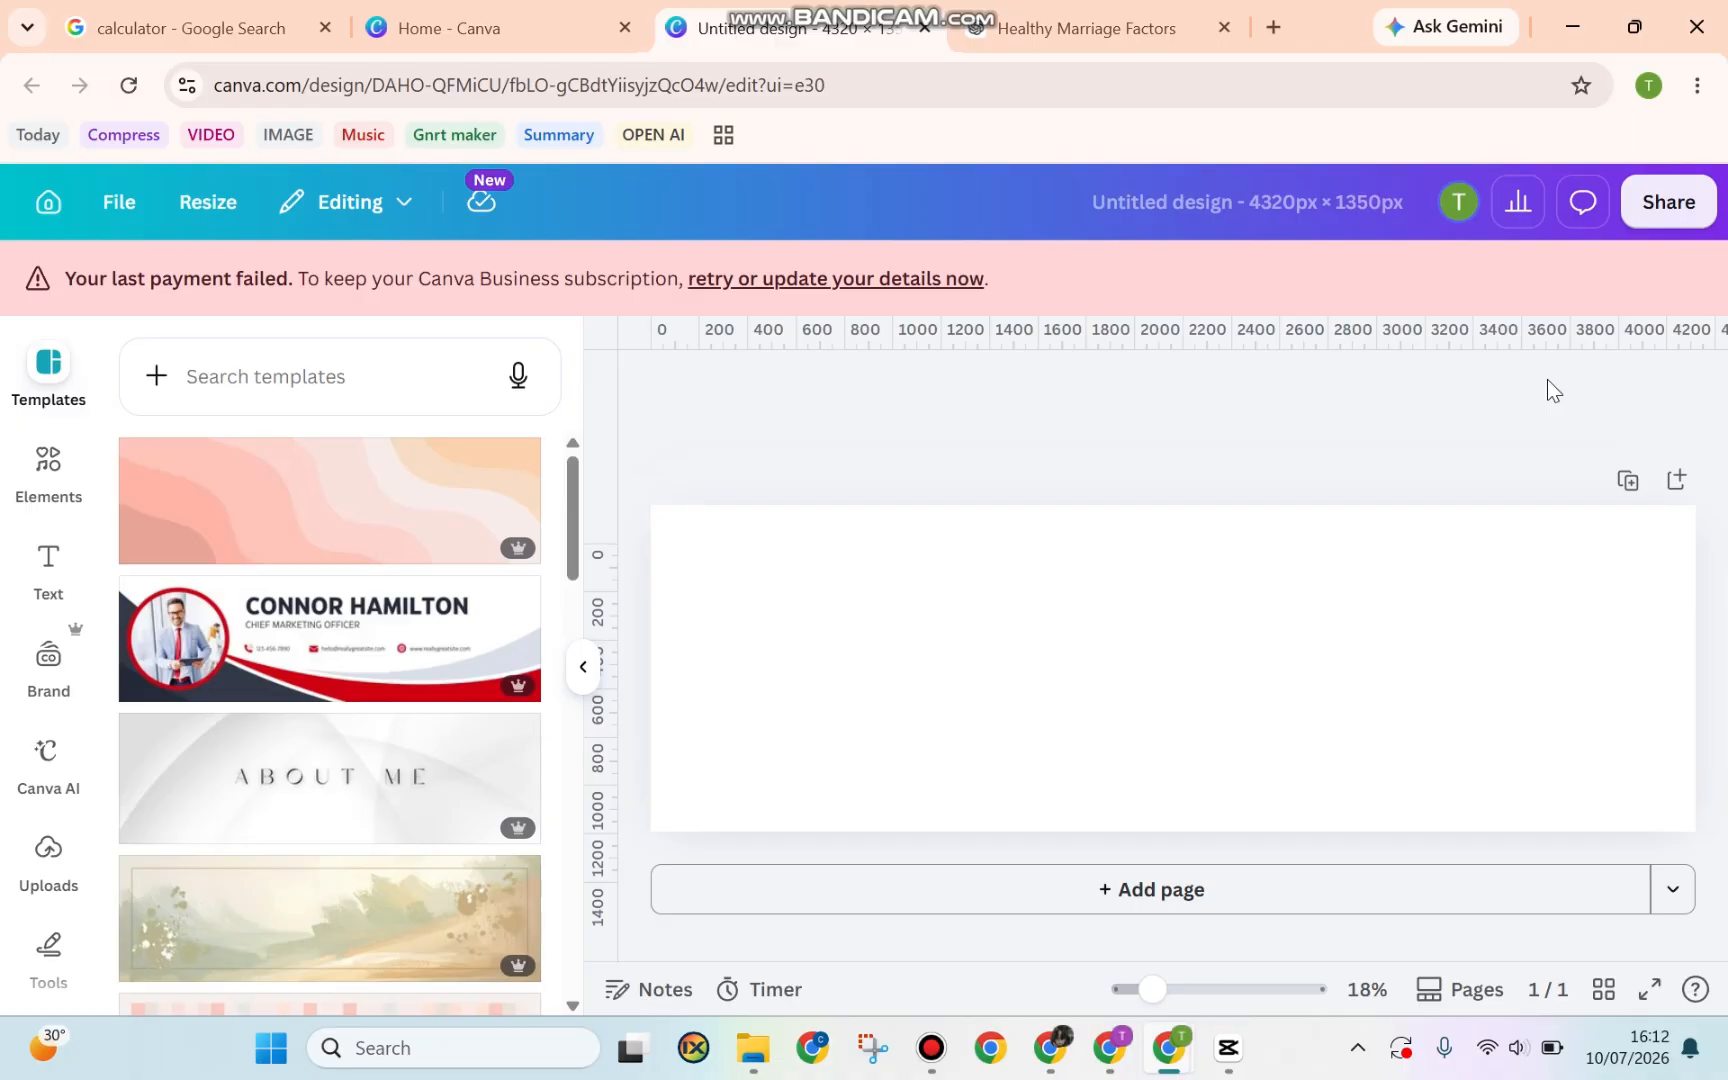
Open the Healthy Marriage Factors chat and select headings Friendship, Trust and Respect
{"action": "left_click", "coordinate": [1058, 22]}
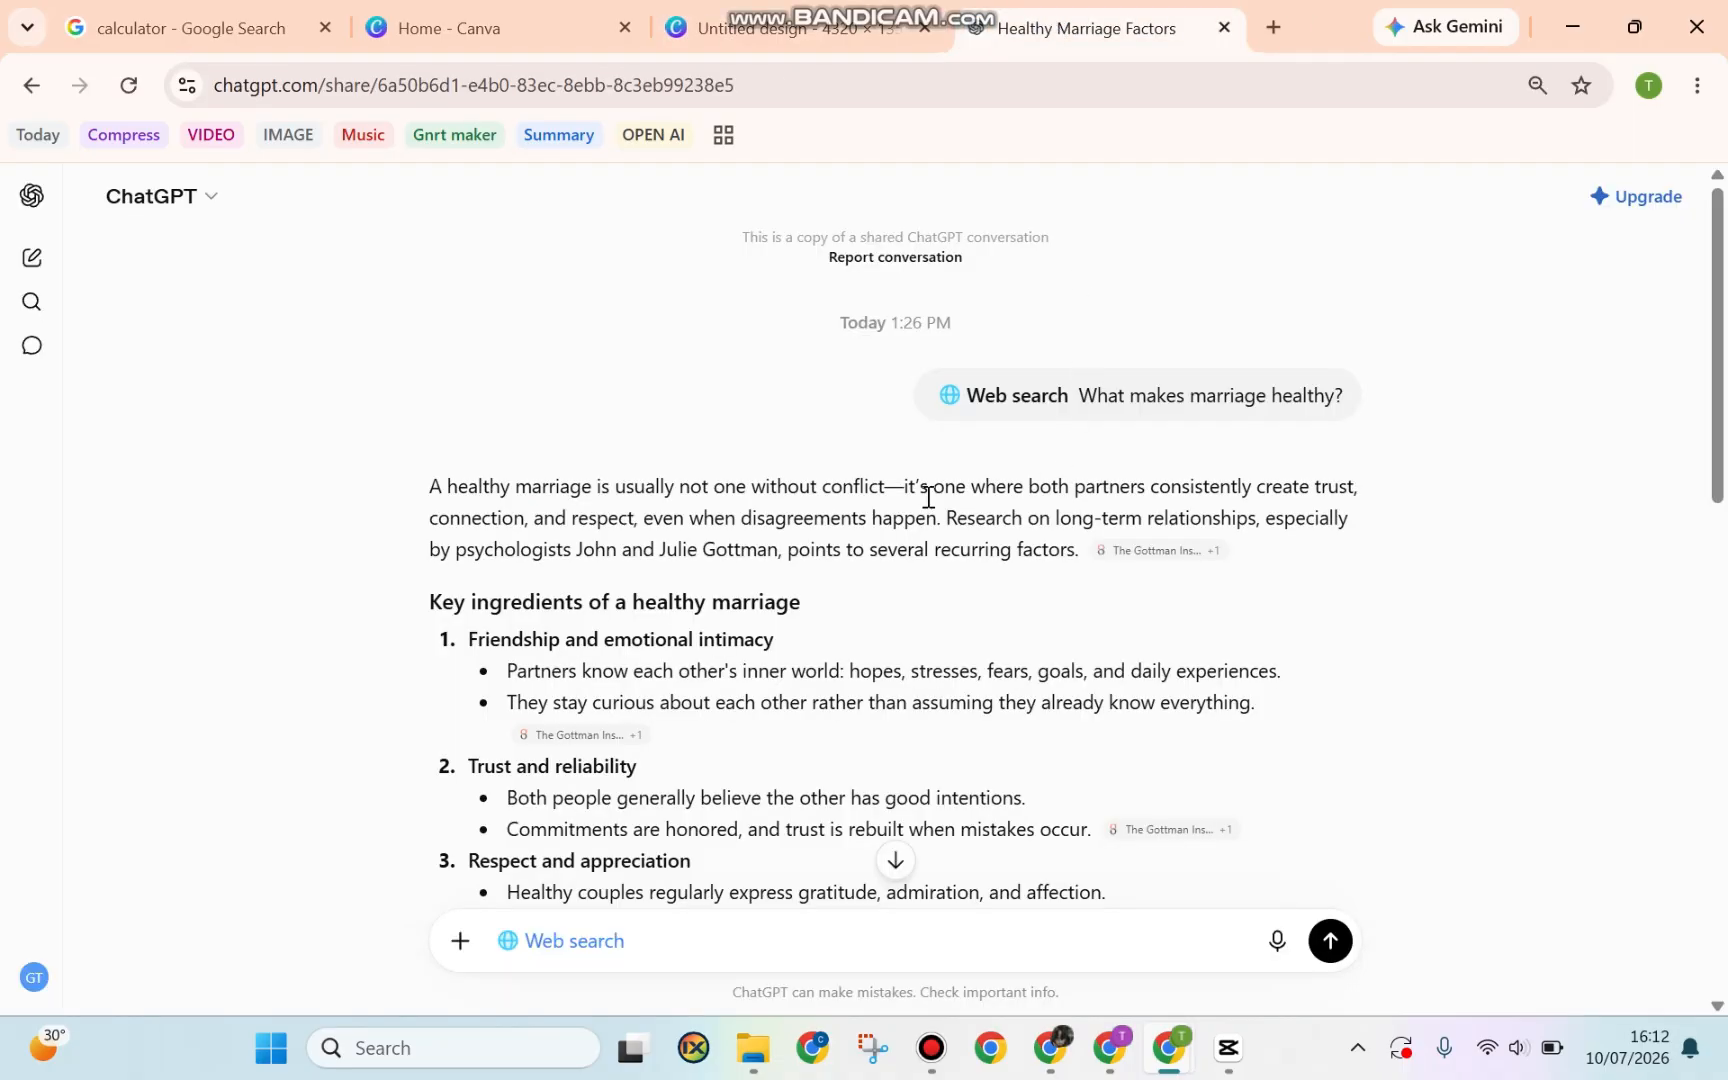
{"action": "scroll", "coordinate": [926, 495], "scroll_direction": "down", "scroll_amount": 3}
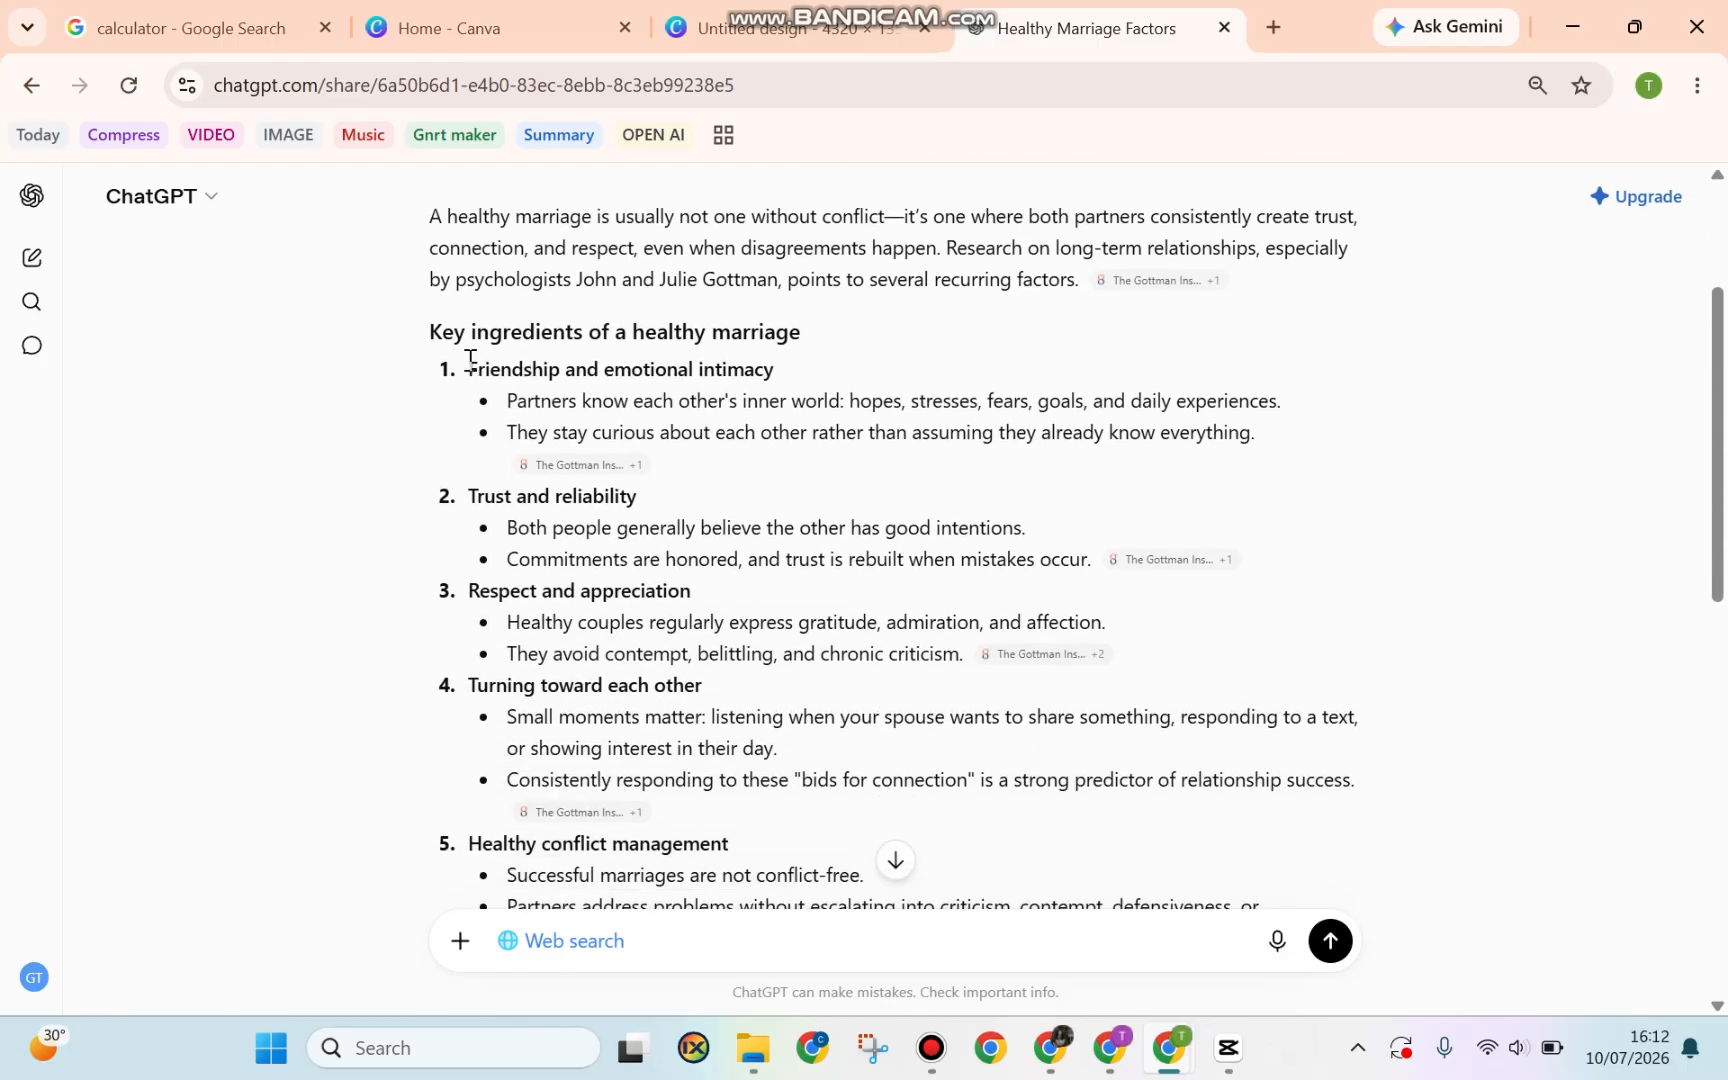
{"action": "left_click_drag", "start_coordinate": [467, 368], "coordinate": [780, 370]}
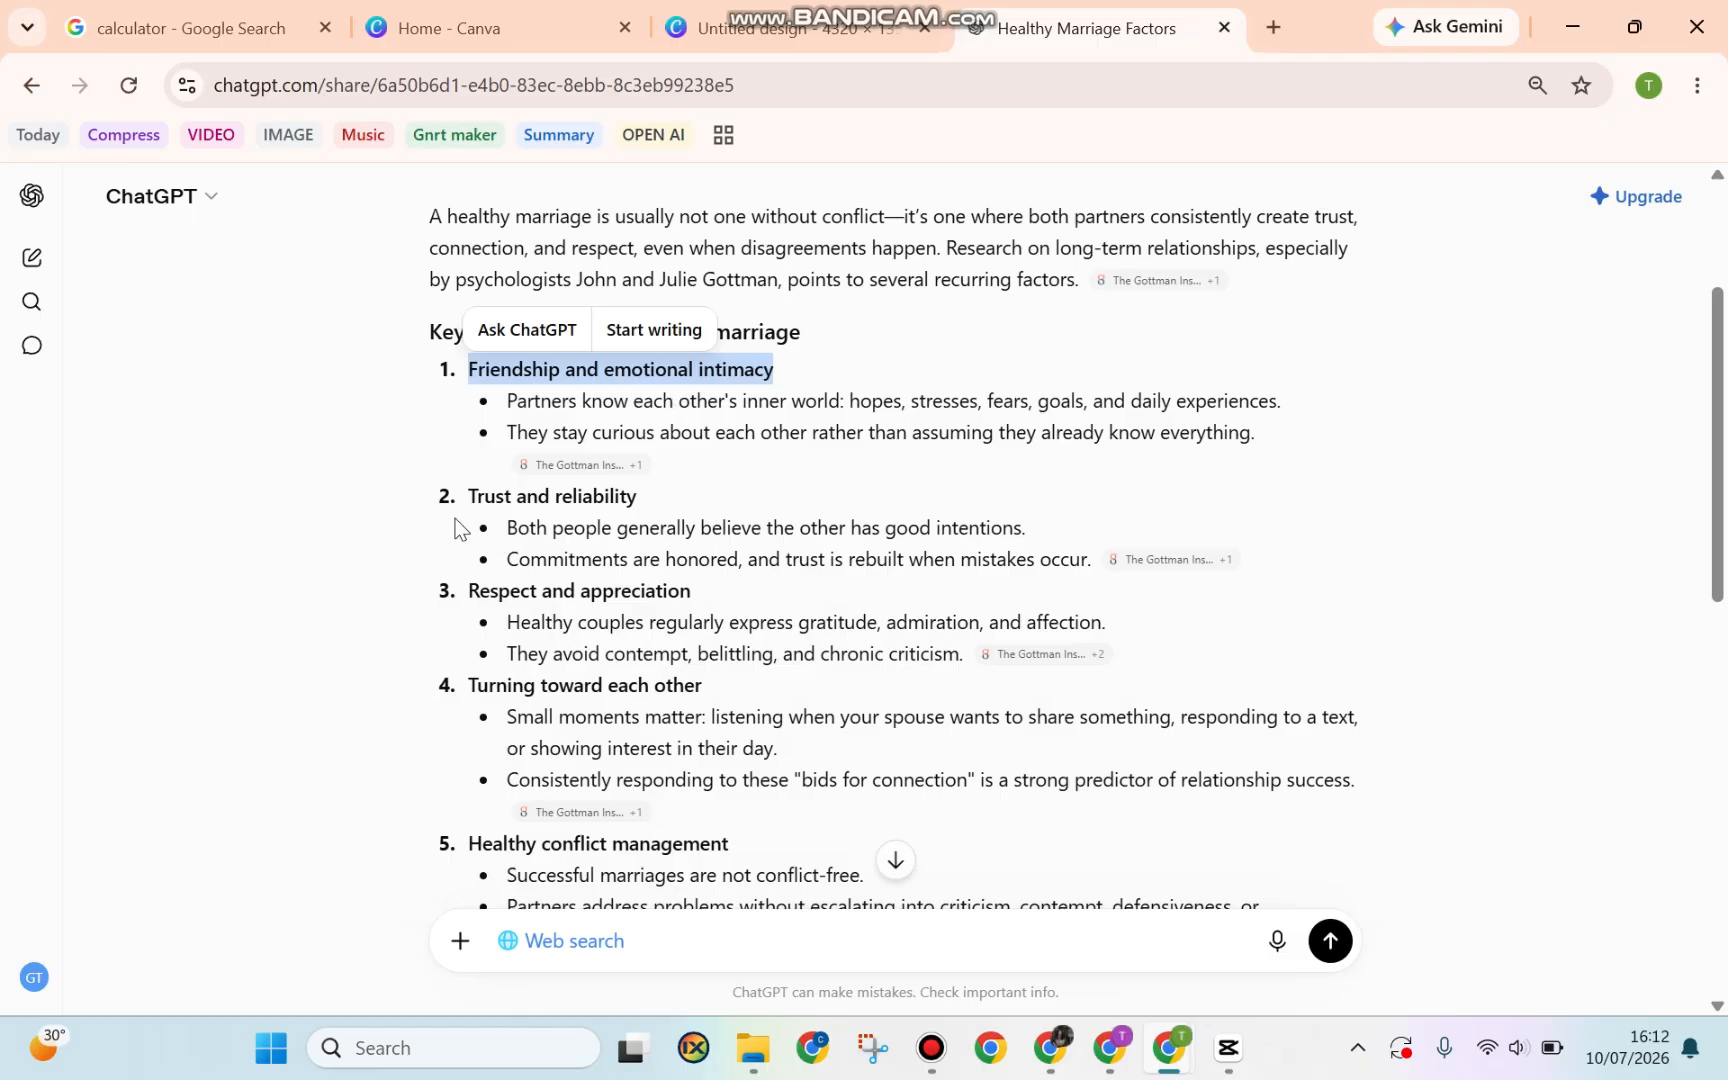
{"action": "left_click_drag", "start_coordinate": [469, 496], "coordinate": [704, 500]}
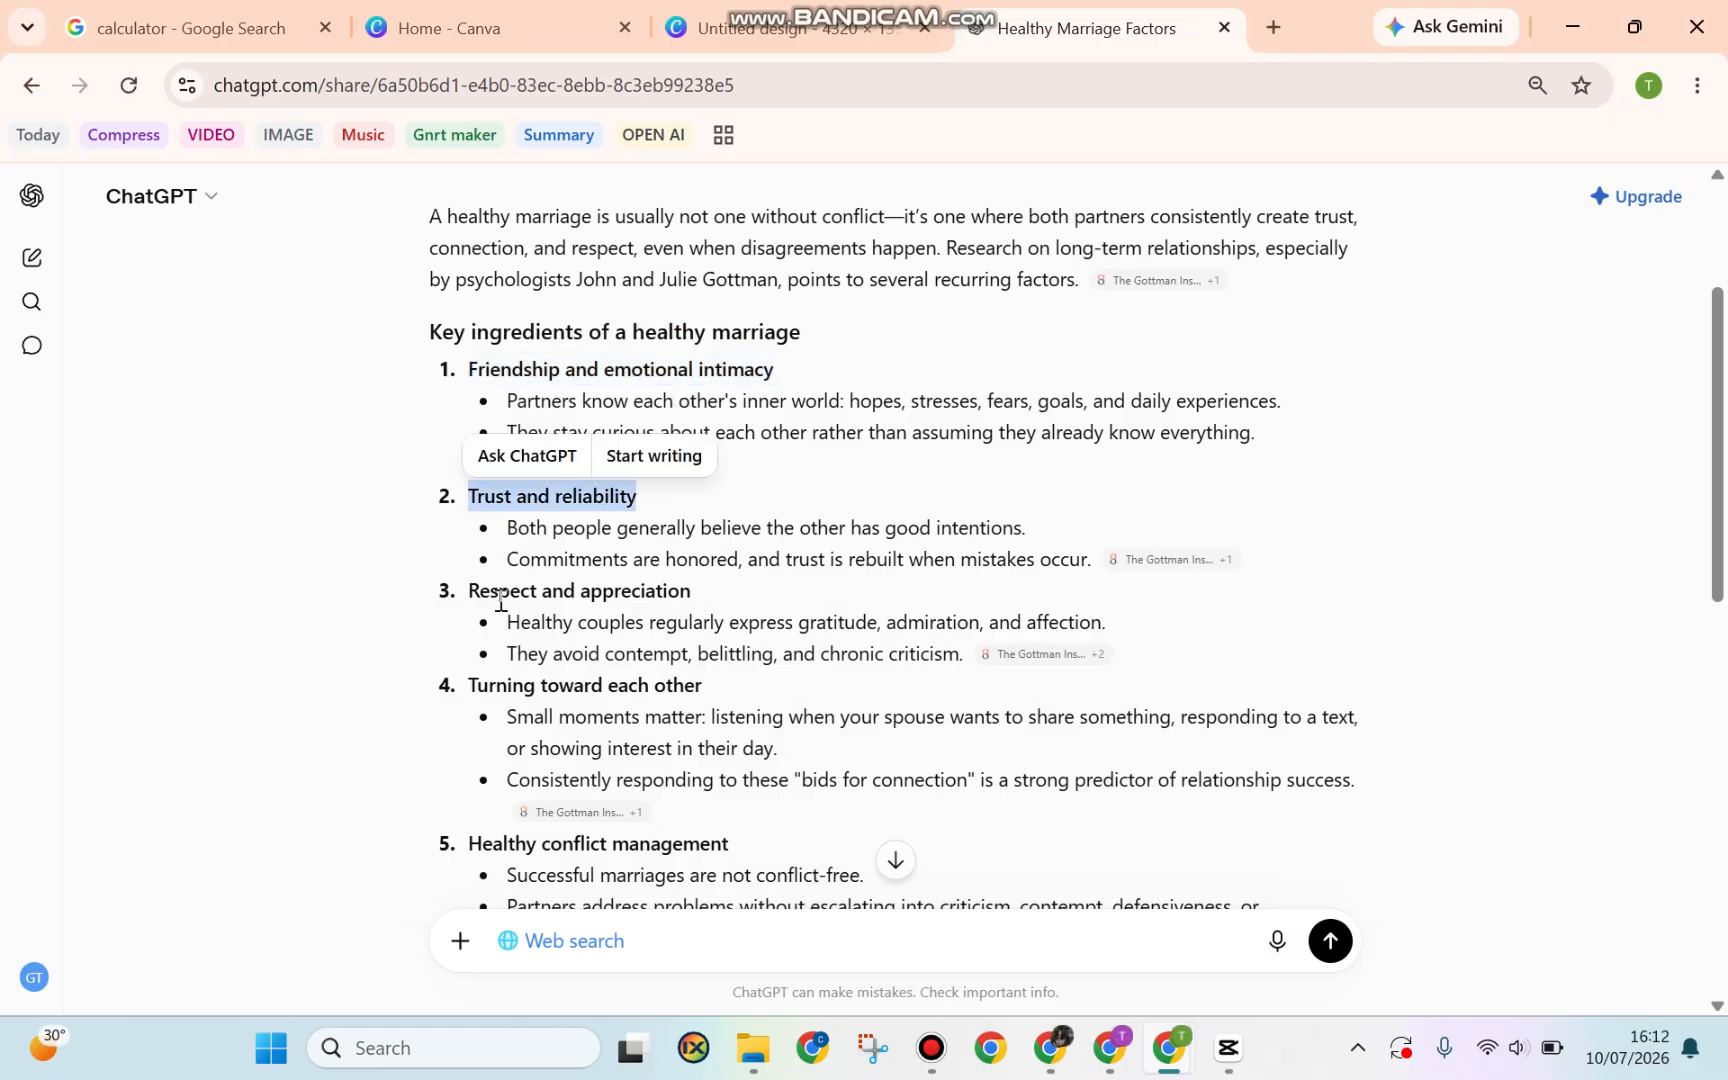
{"action": "left_click_drag", "start_coordinate": [468, 590], "coordinate": [733, 586]}
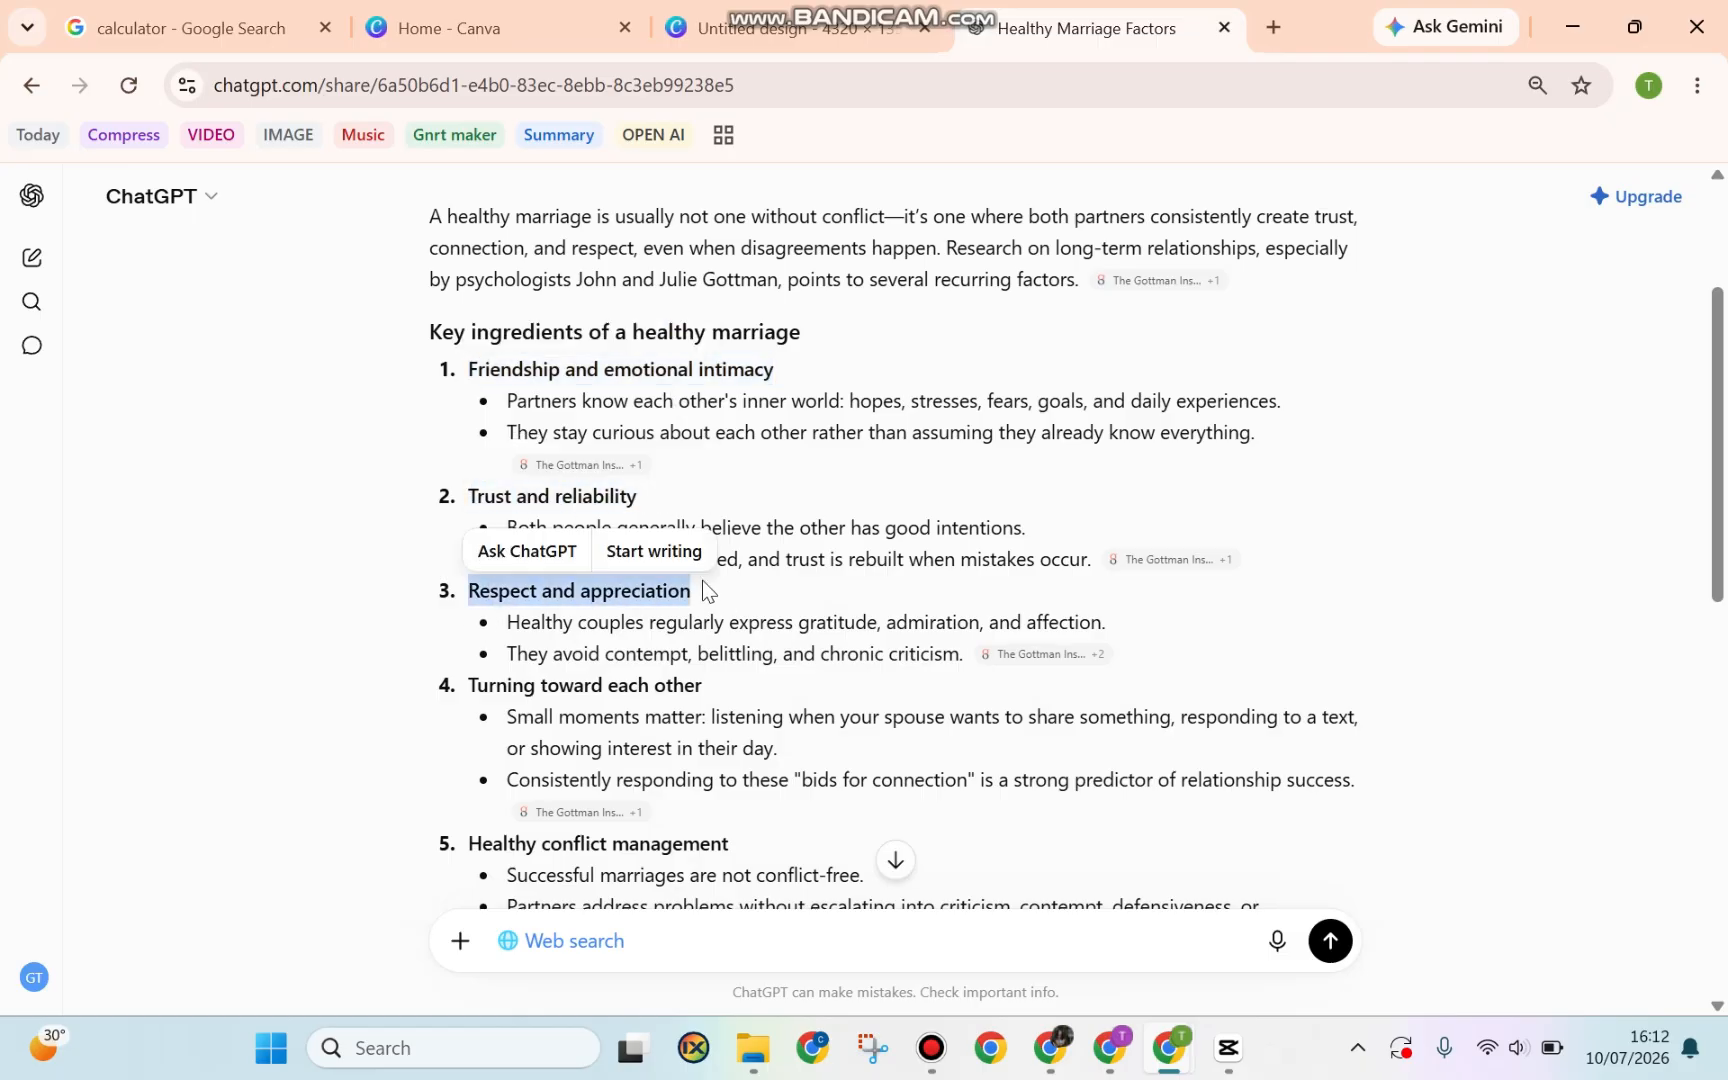
Select the remaining headings, from Turning toward each other through Shared values and meaning
{"action": "scroll", "coordinate": [702, 580], "scroll_direction": "down", "scroll_amount": 3}
{"action": "left_click_drag", "start_coordinate": [472, 415], "coordinate": [713, 416]}
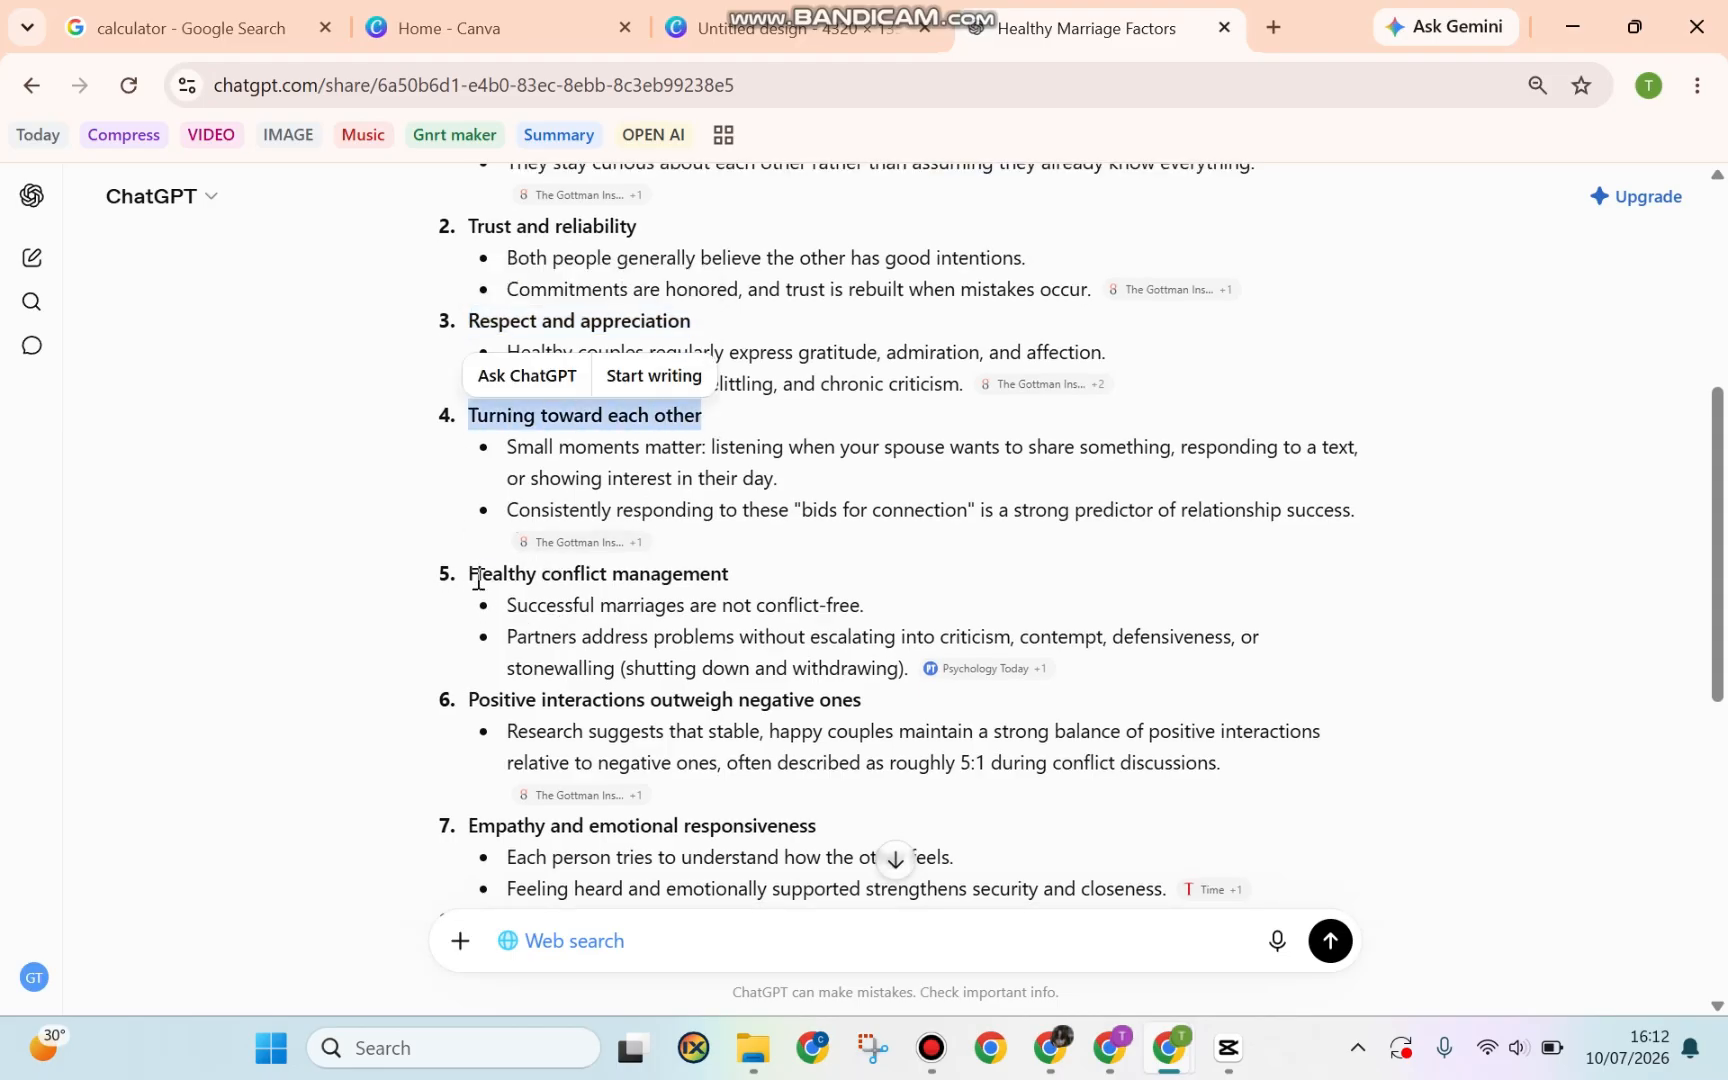
{"action": "left_click_drag", "start_coordinate": [466, 572], "coordinate": [873, 570]}
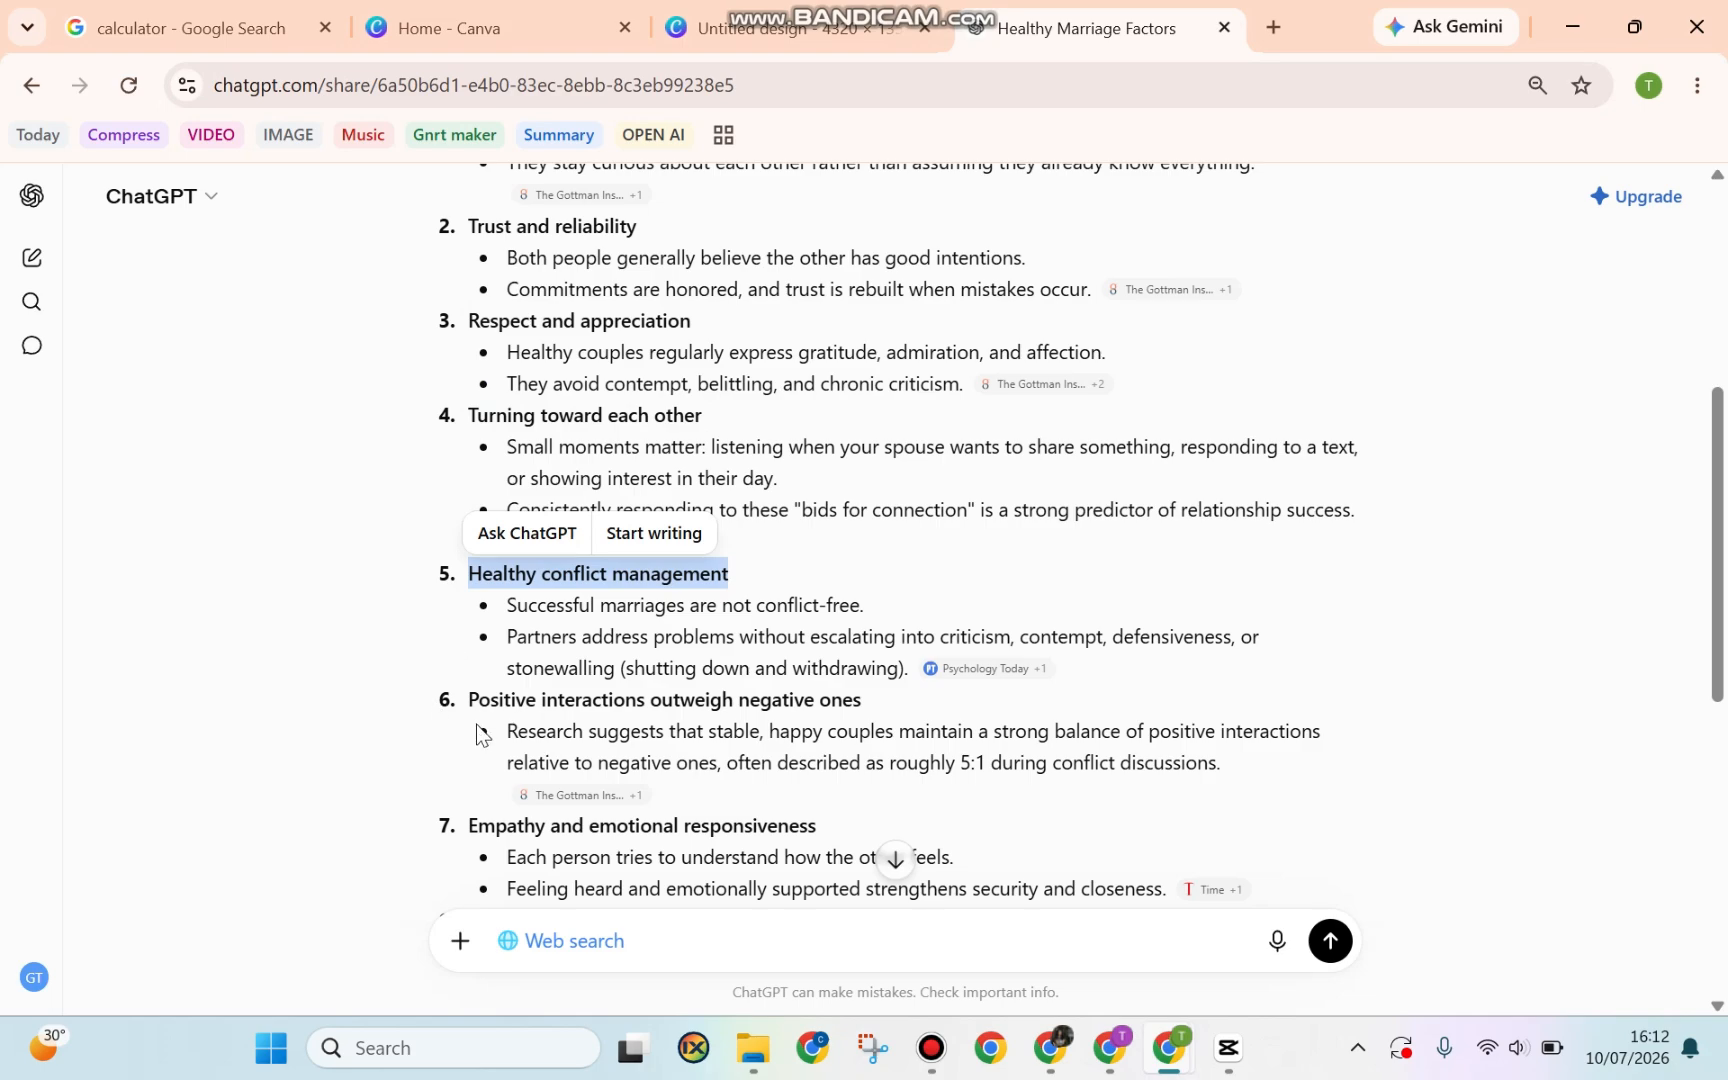
{"action": "left_click_drag", "start_coordinate": [467, 700], "coordinate": [905, 709]}
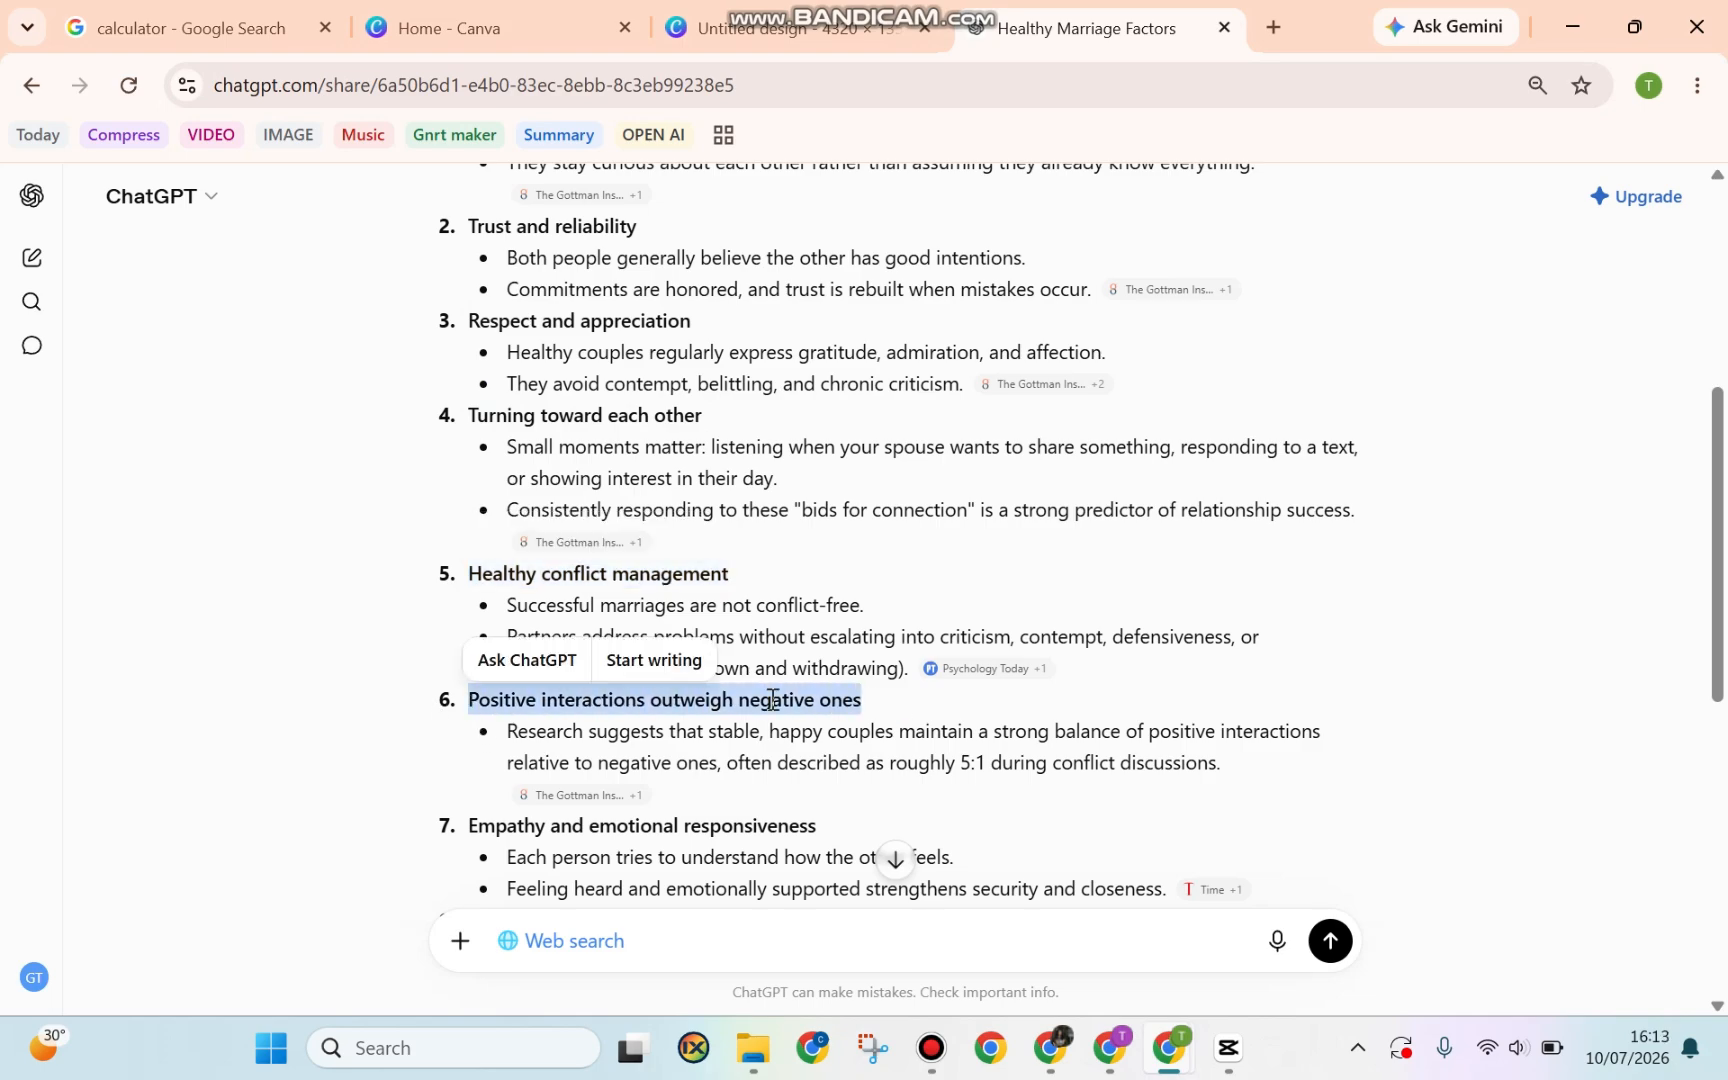
{"action": "scroll", "coordinate": [513, 715], "scroll_direction": "down", "scroll_amount": 1}
{"action": "left_click_drag", "start_coordinate": [480, 700], "coordinate": [855, 690]}
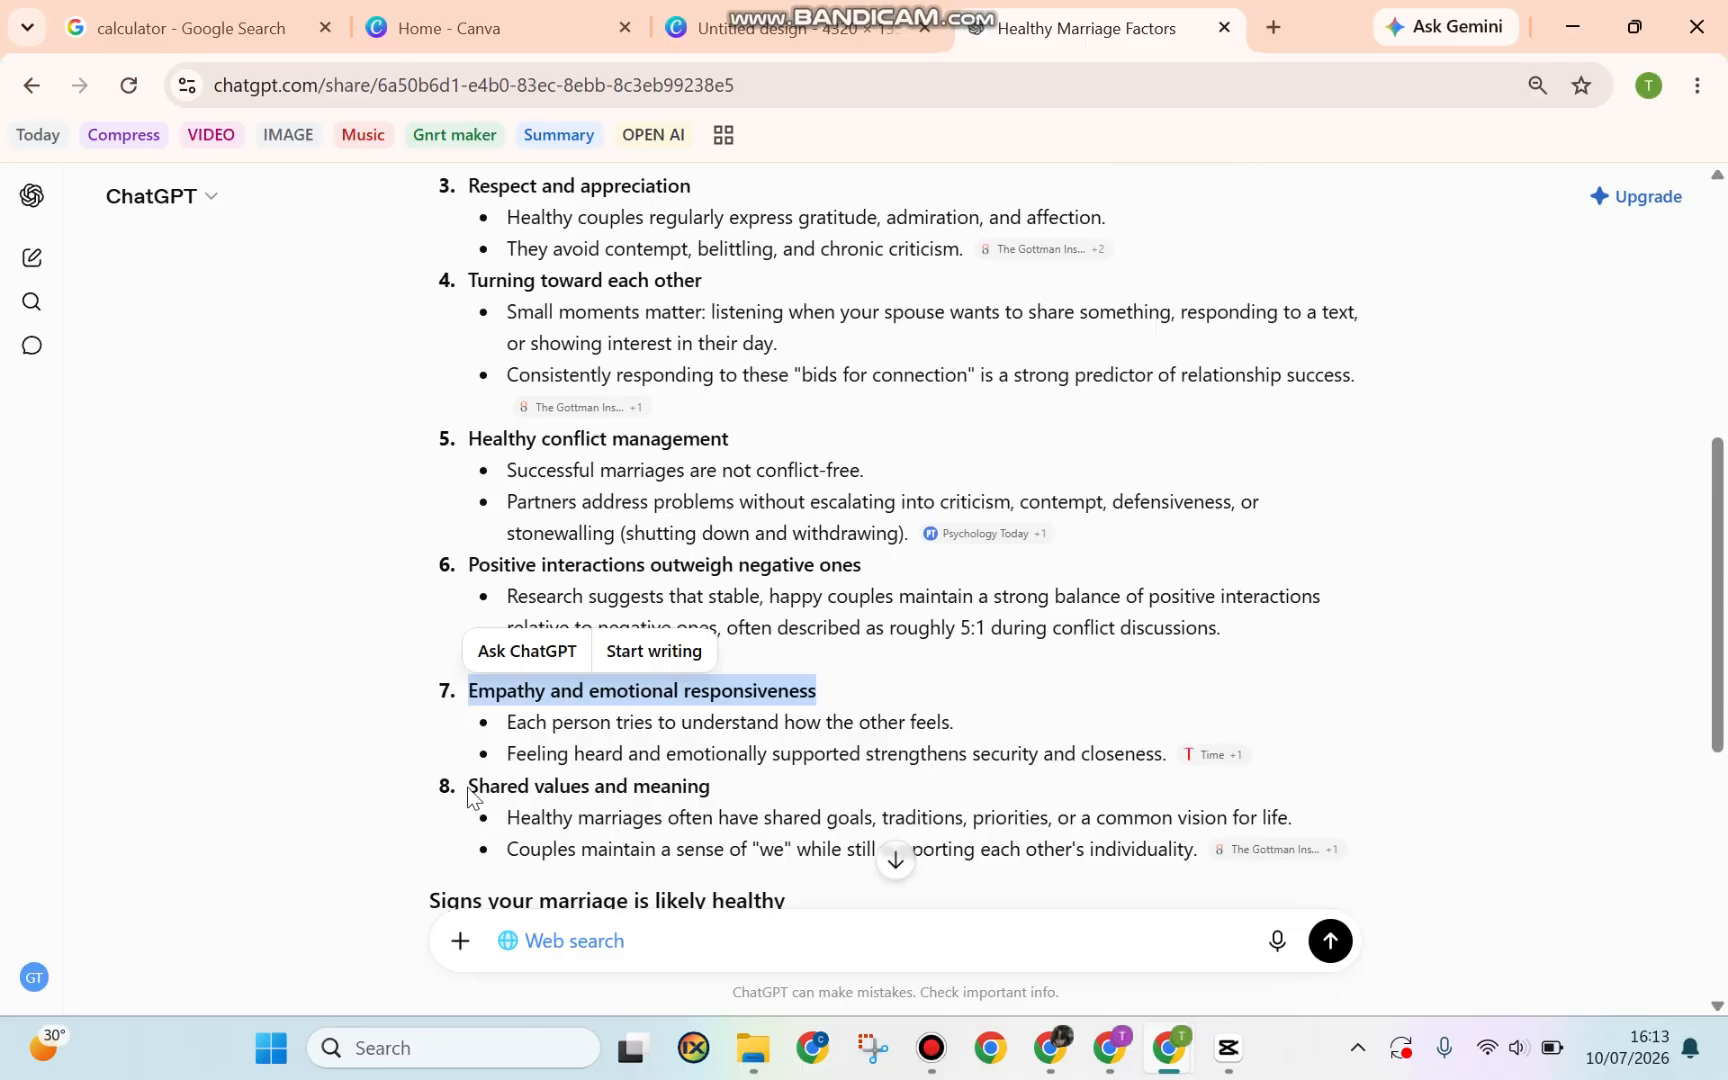
{"action": "left_click_drag", "start_coordinate": [467, 790], "coordinate": [815, 800]}
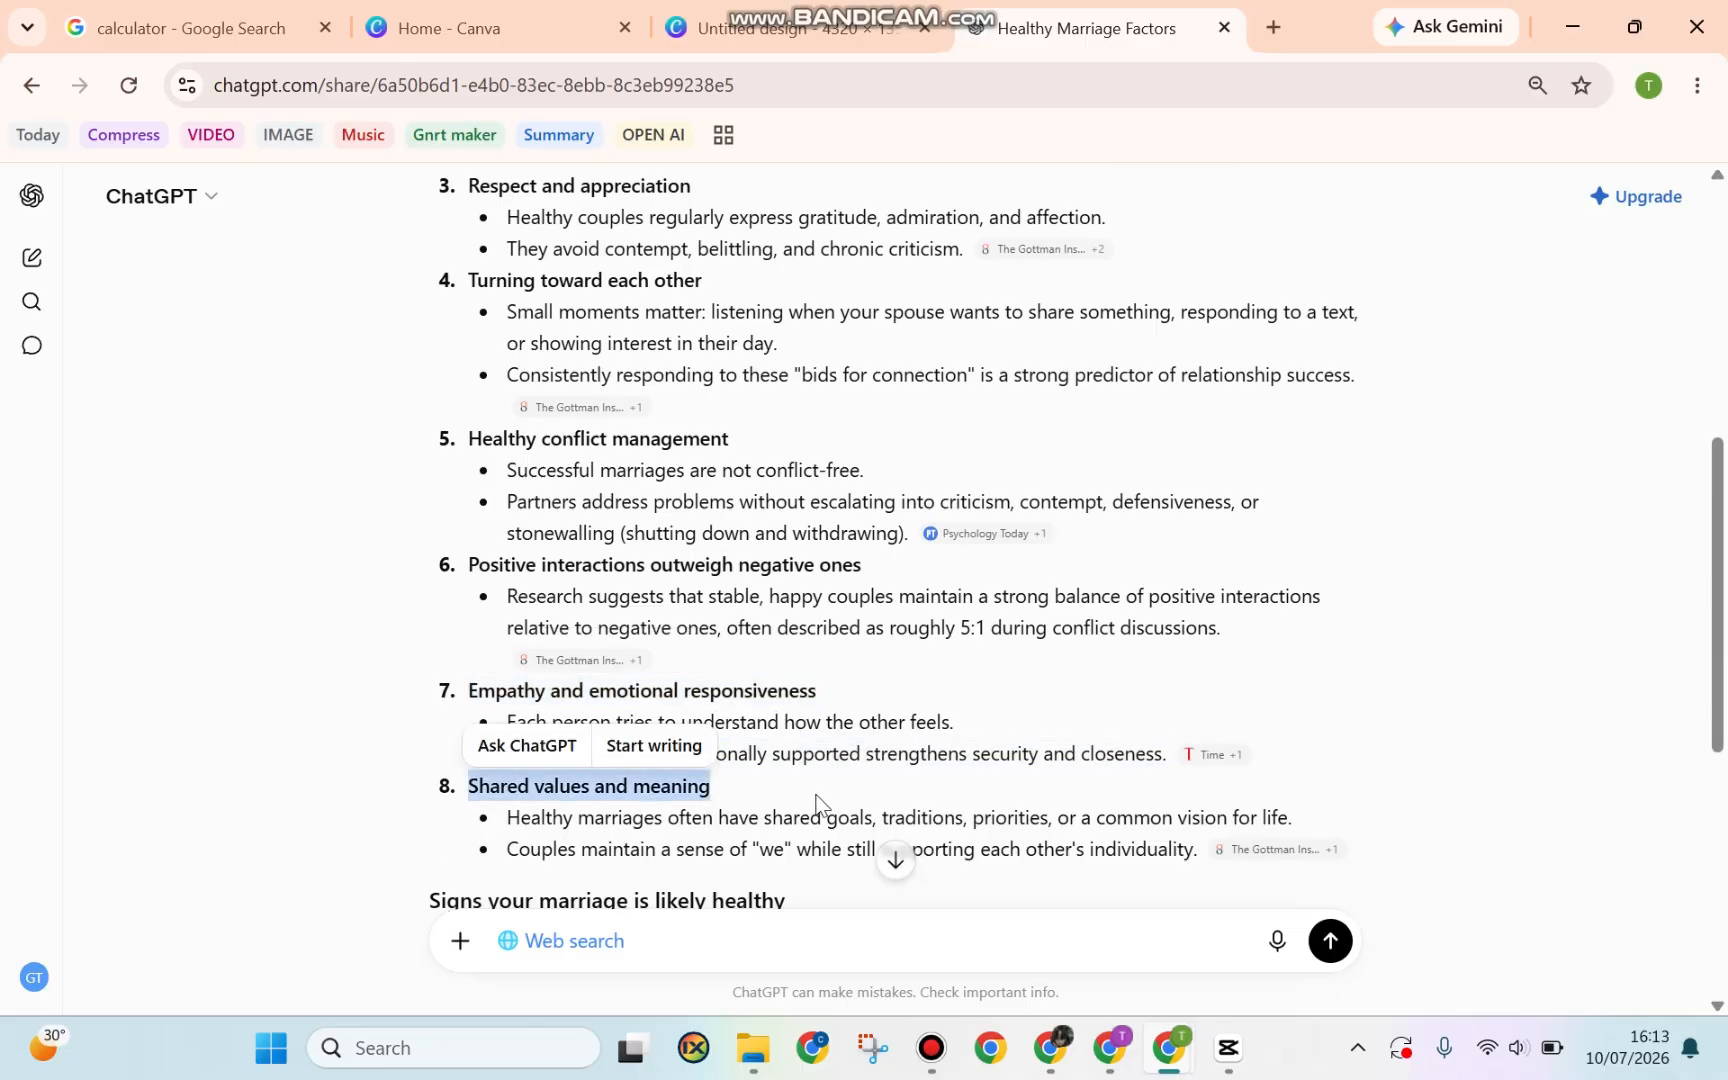
Apply the Blush Wave LinkedIn Banner template to the 4320 × 1350 design
{"action": "left_click", "coordinate": [775, 28]}
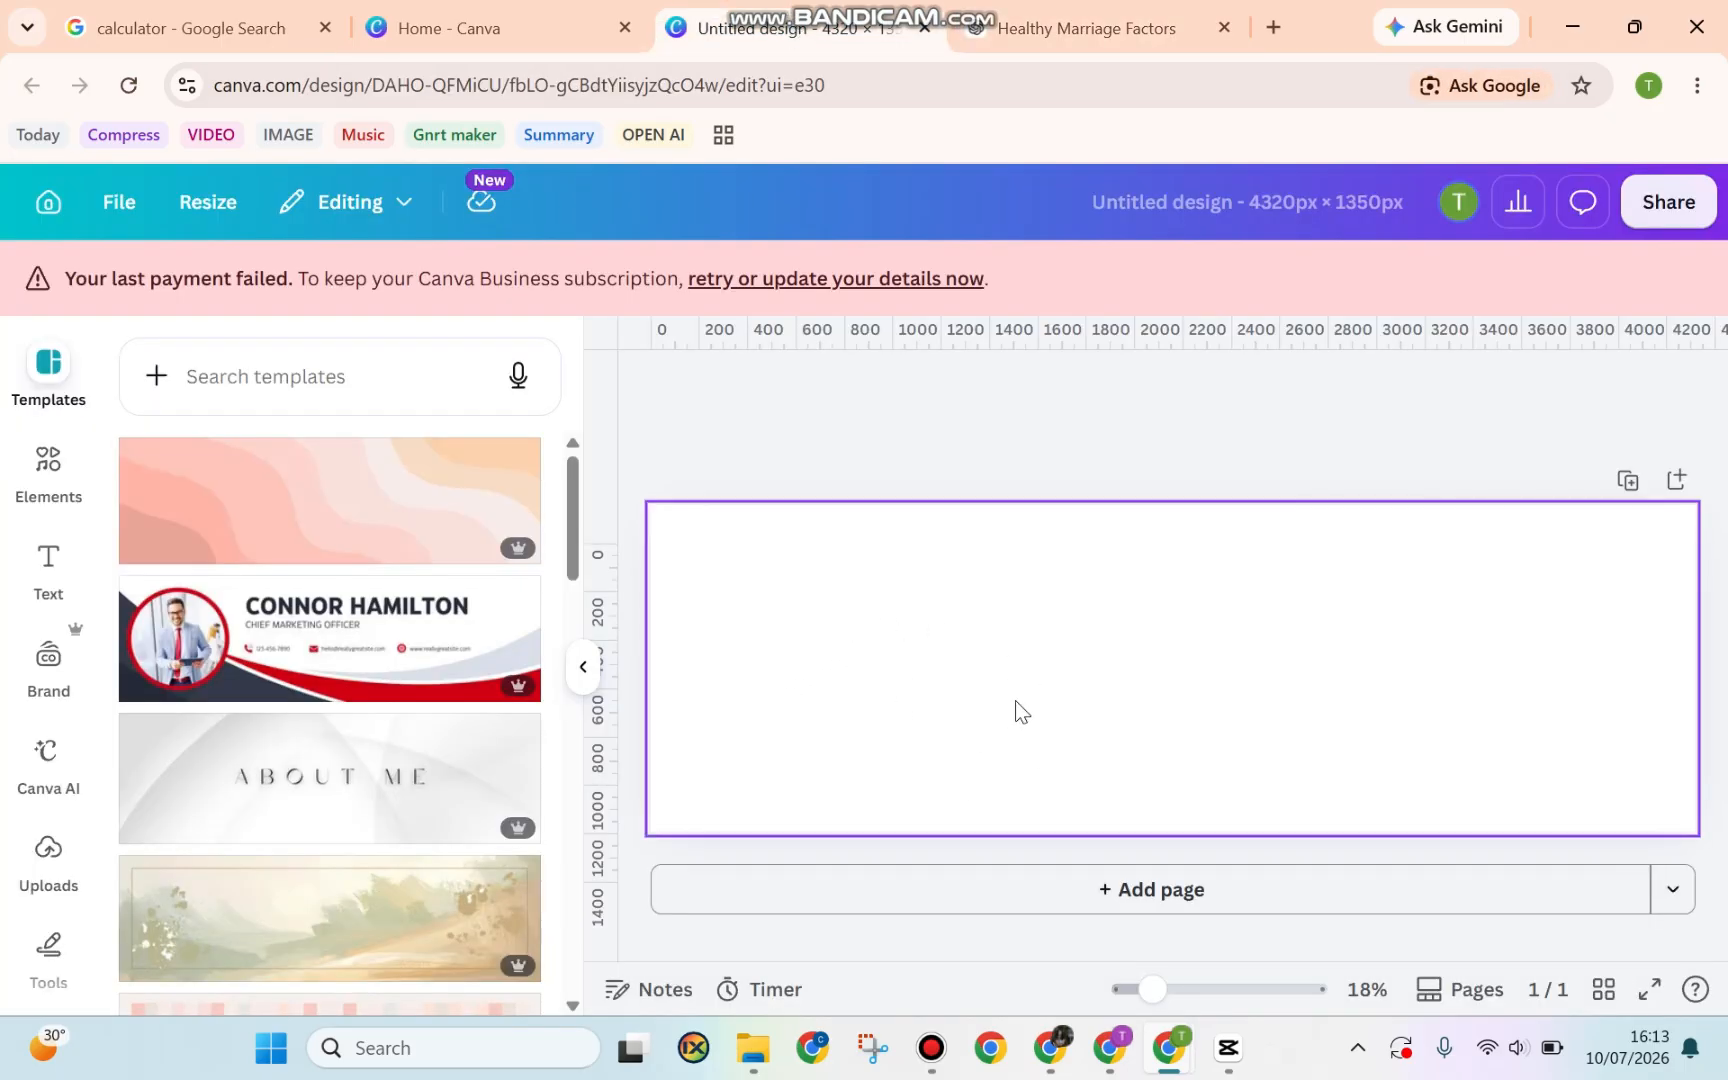
{"action": "left_click", "coordinate": [376, 505]}
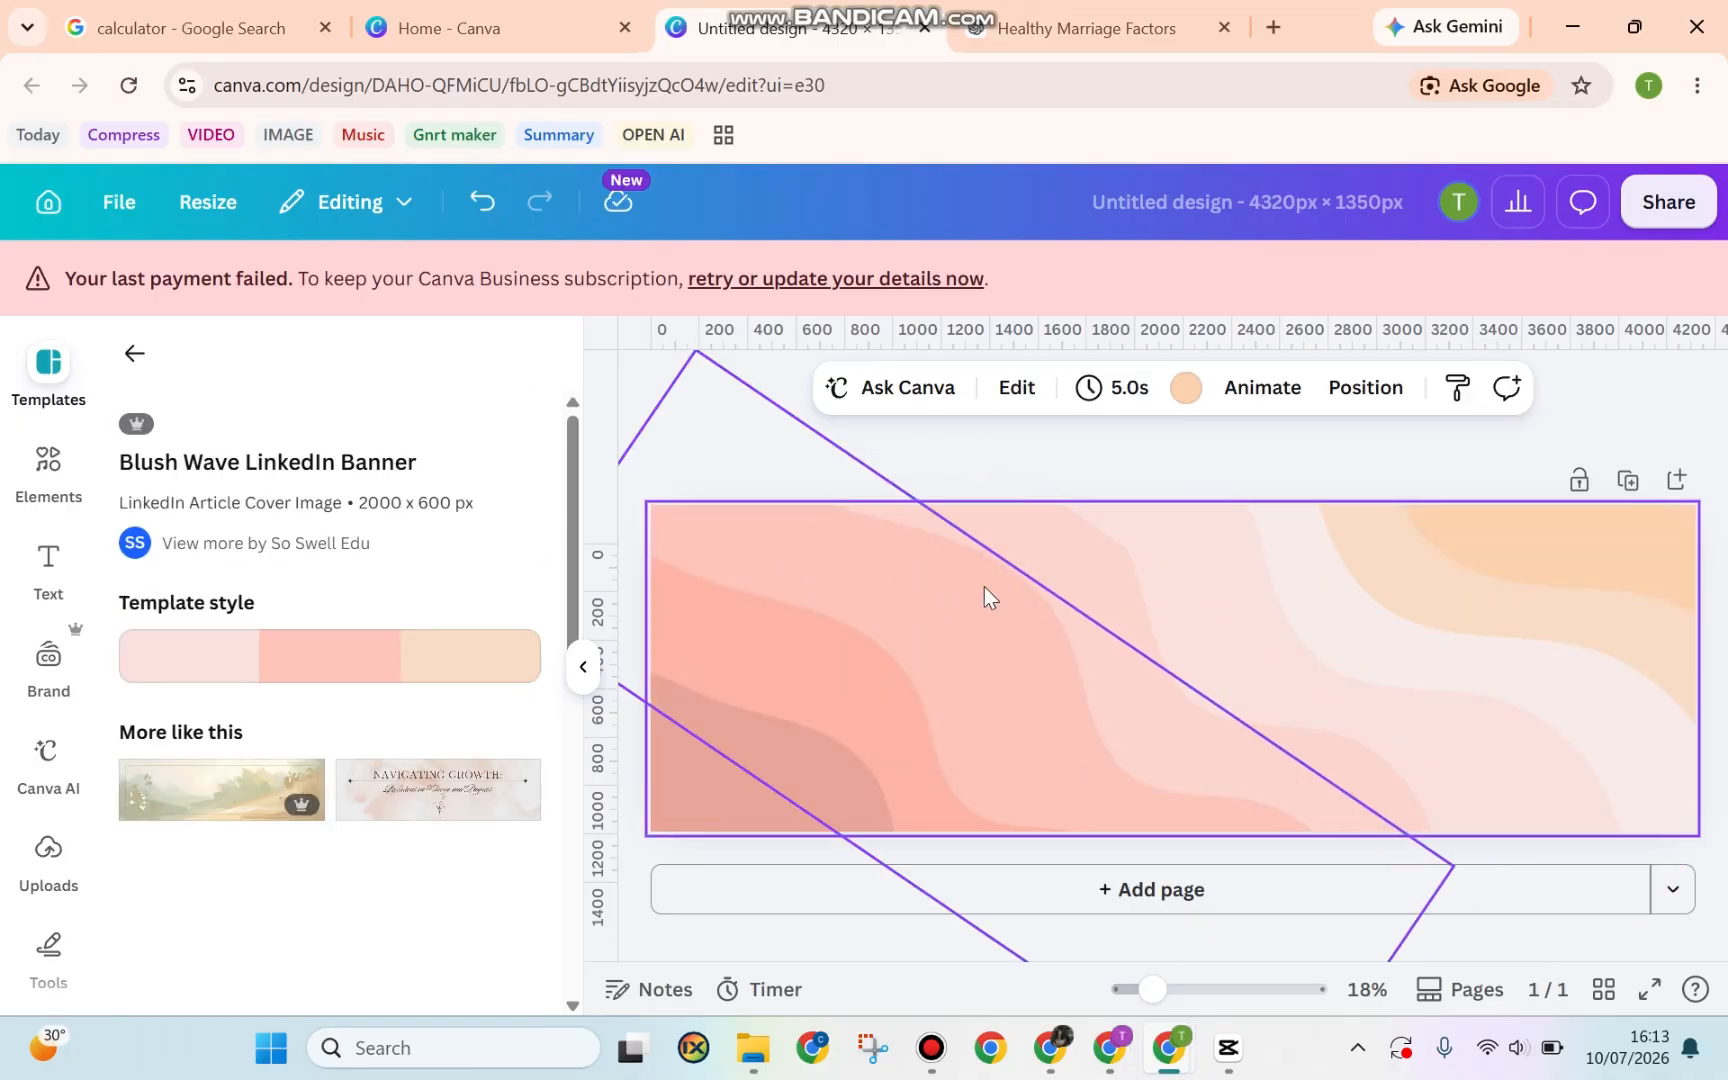
Add custom guides with 4 columns and 0 gap, splitting the banner into 1080 px sections
{"action": "left_click", "coordinate": [120, 220]}
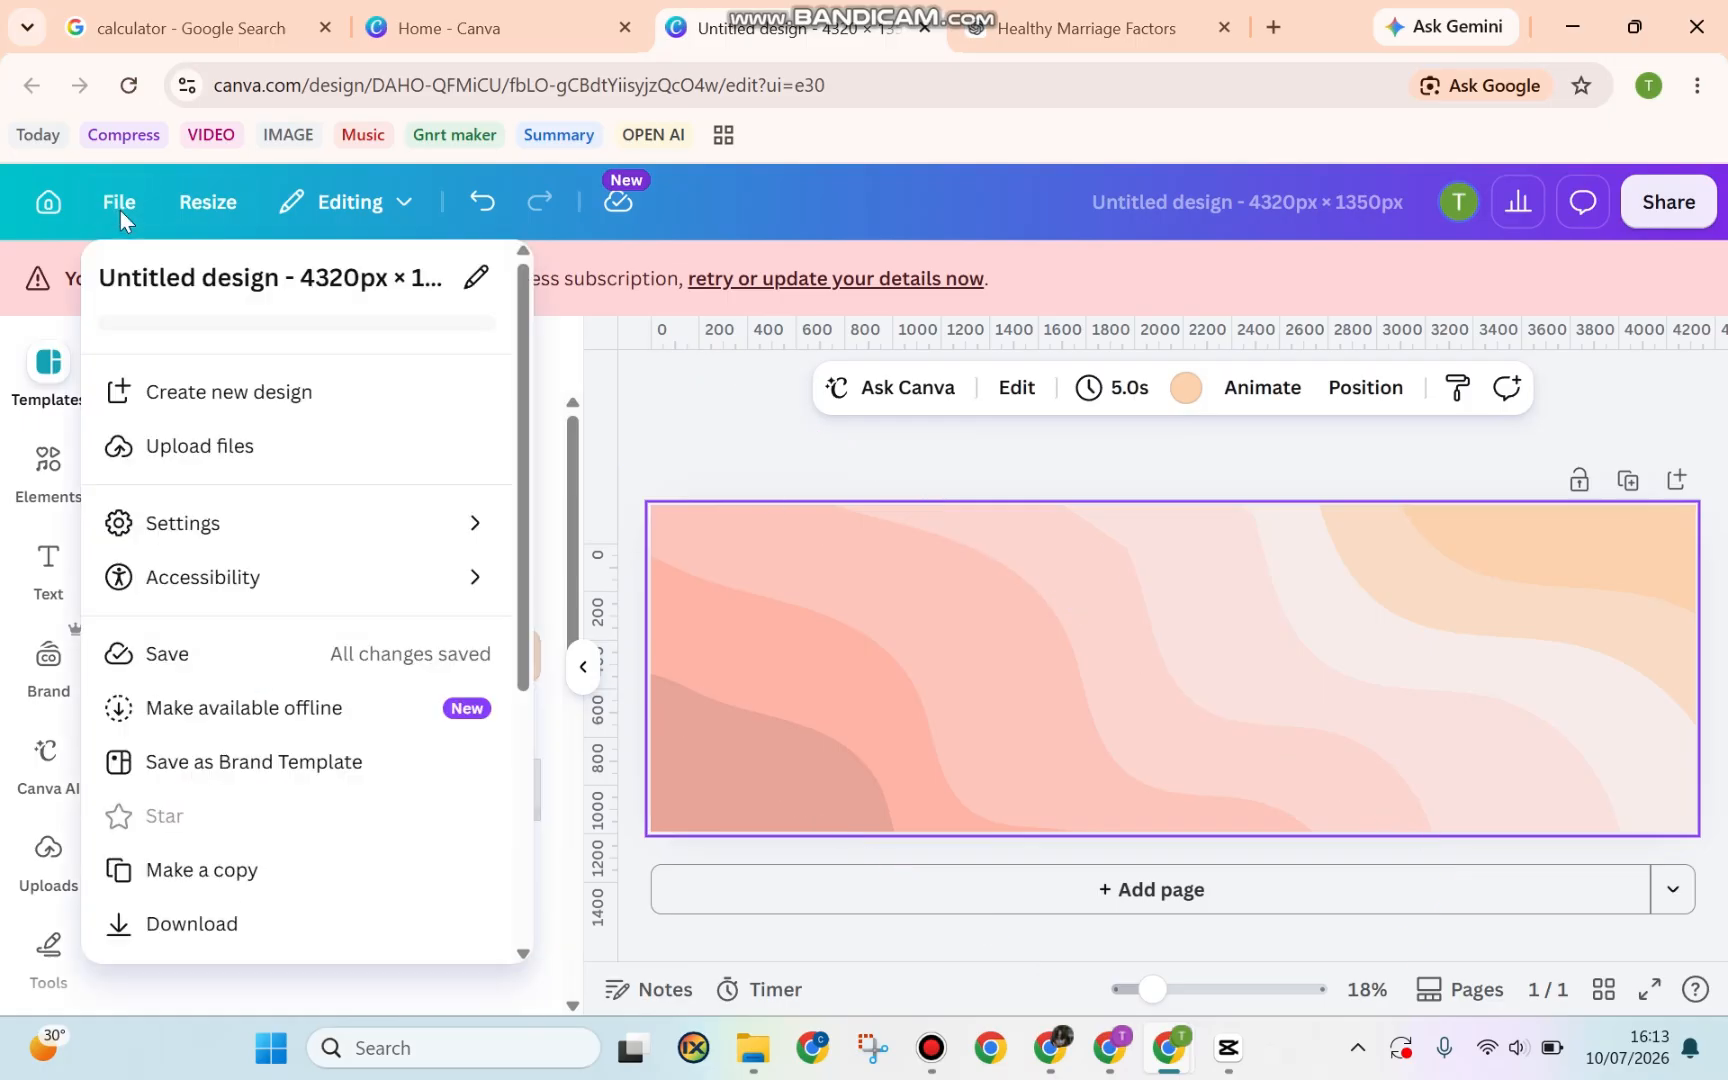
{"action": "mouse_move", "coordinate": [357, 550]}
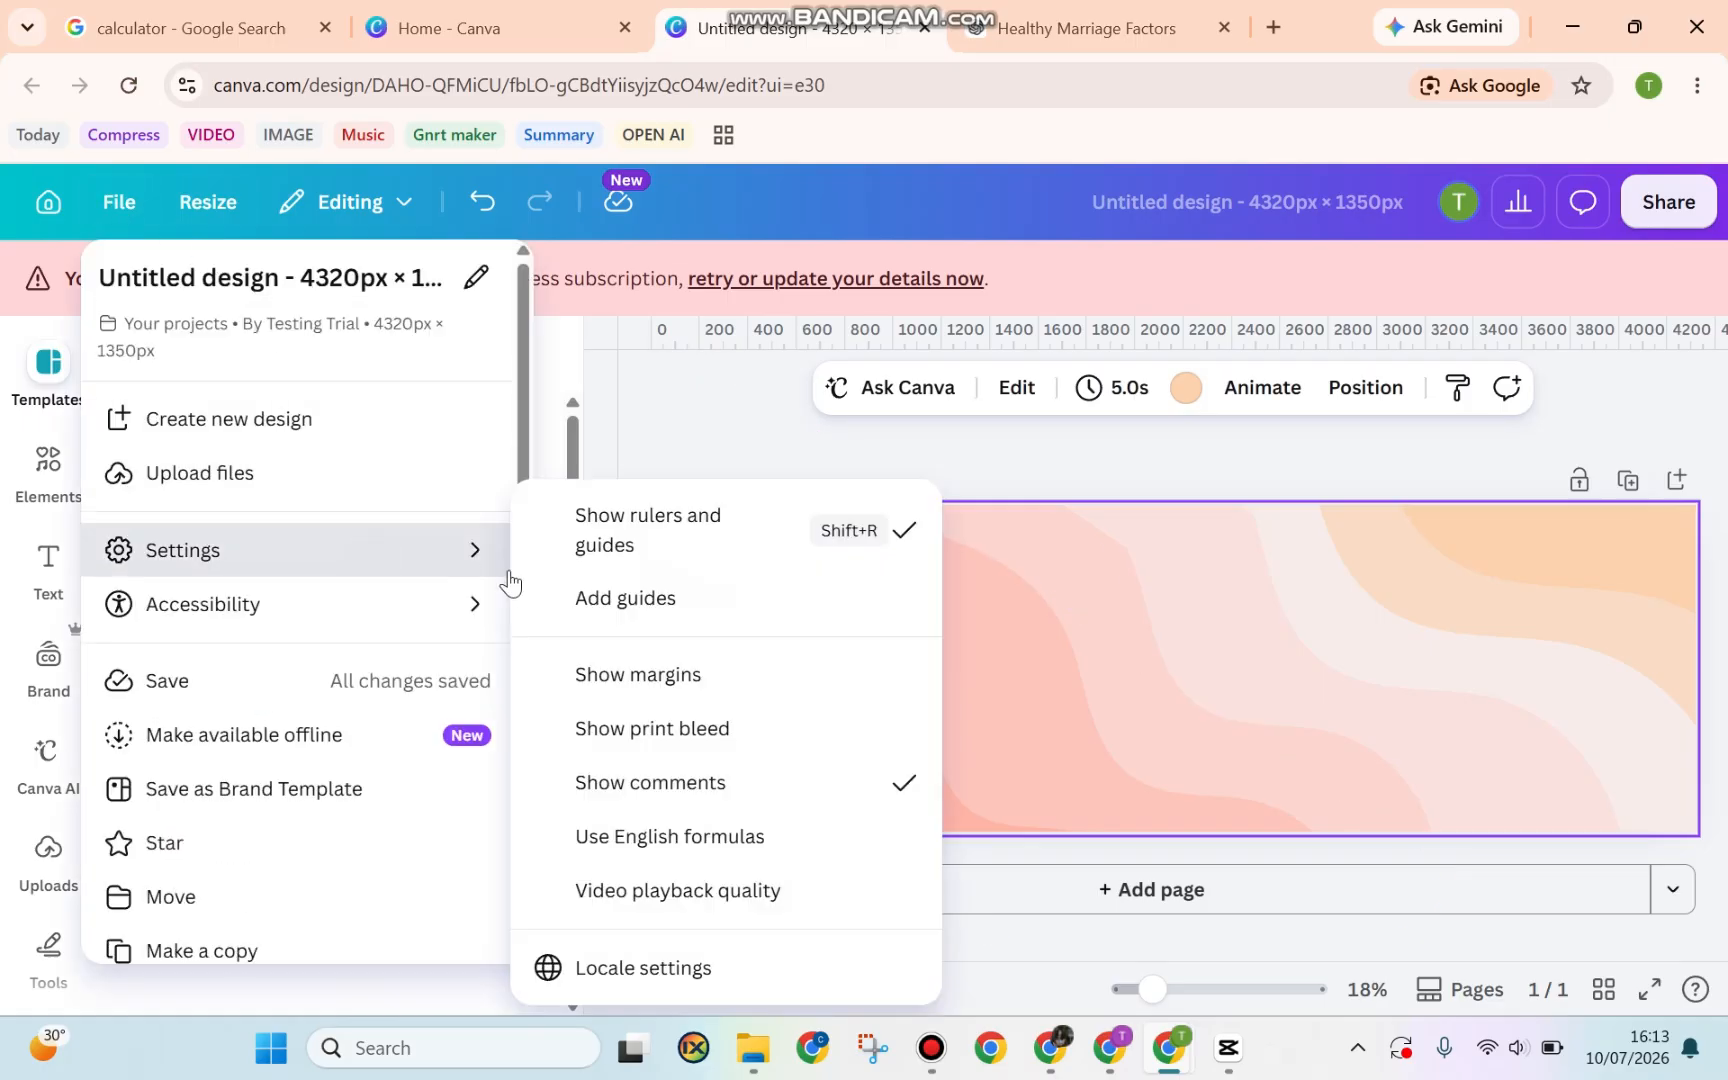
{"action": "left_click", "coordinate": [618, 612]}
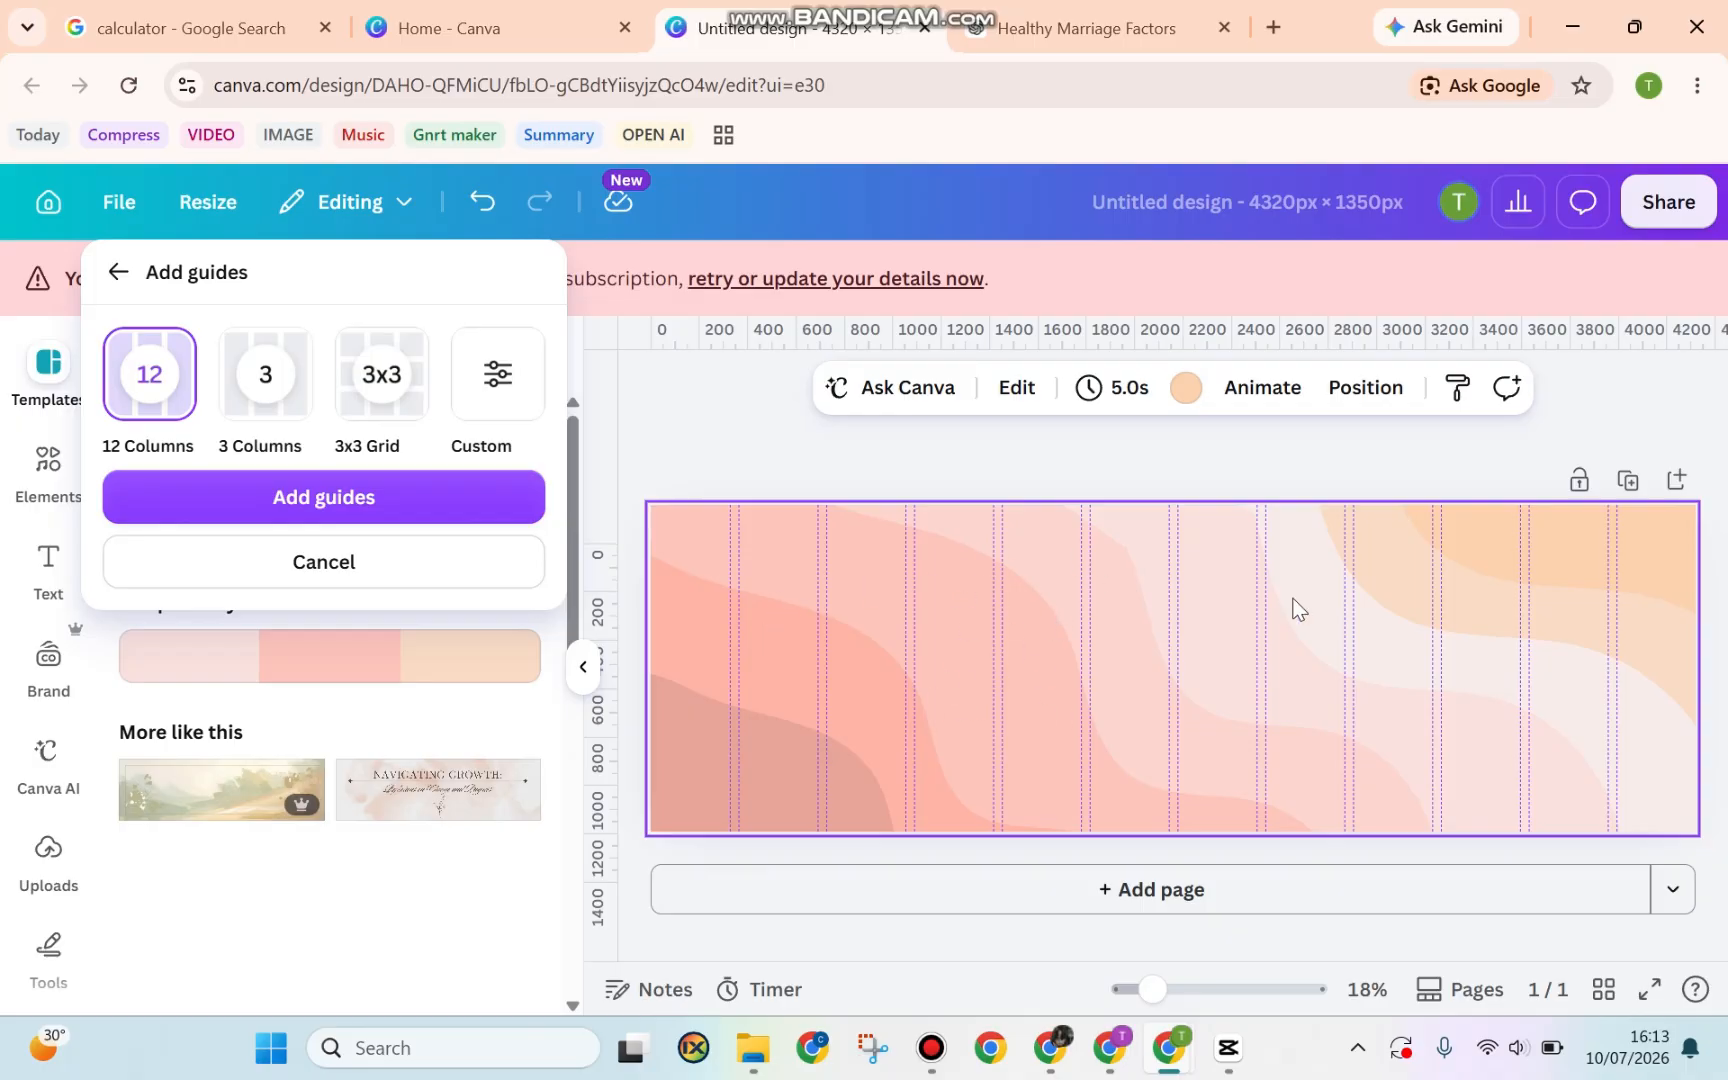
{"action": "left_click", "coordinate": [504, 393]}
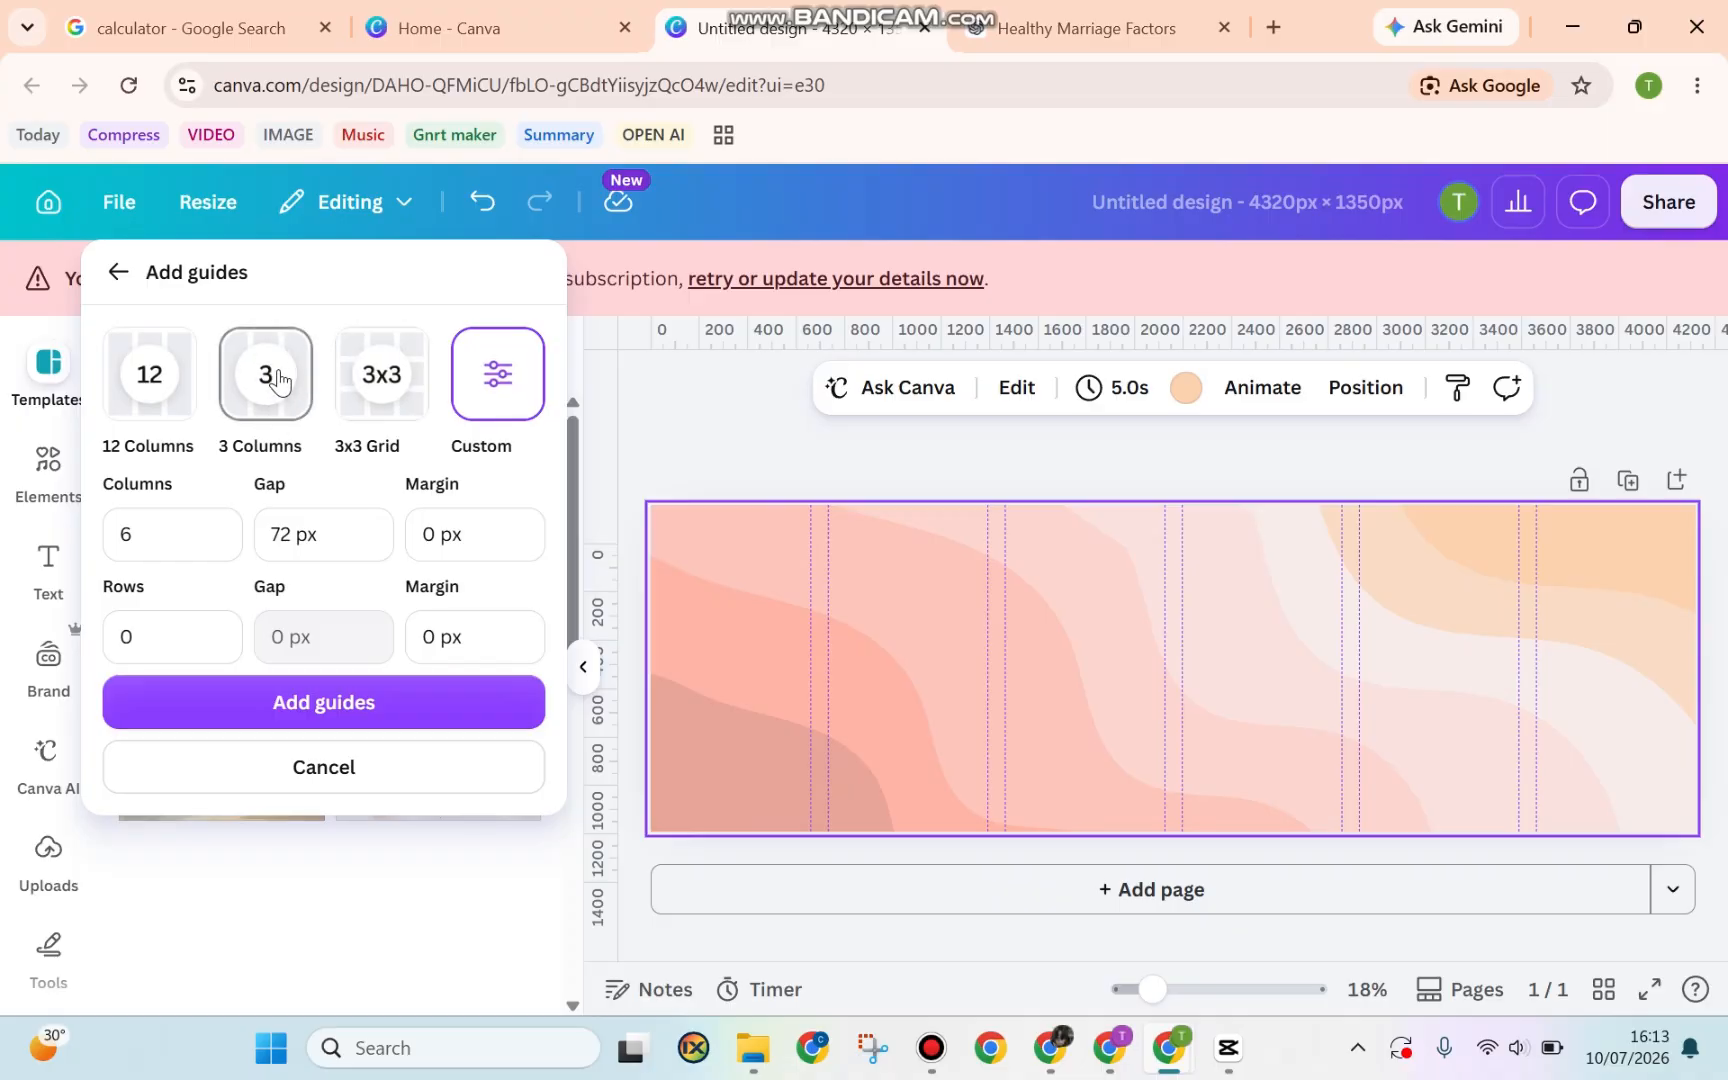
{"action": "left_click", "coordinate": [285, 537]}
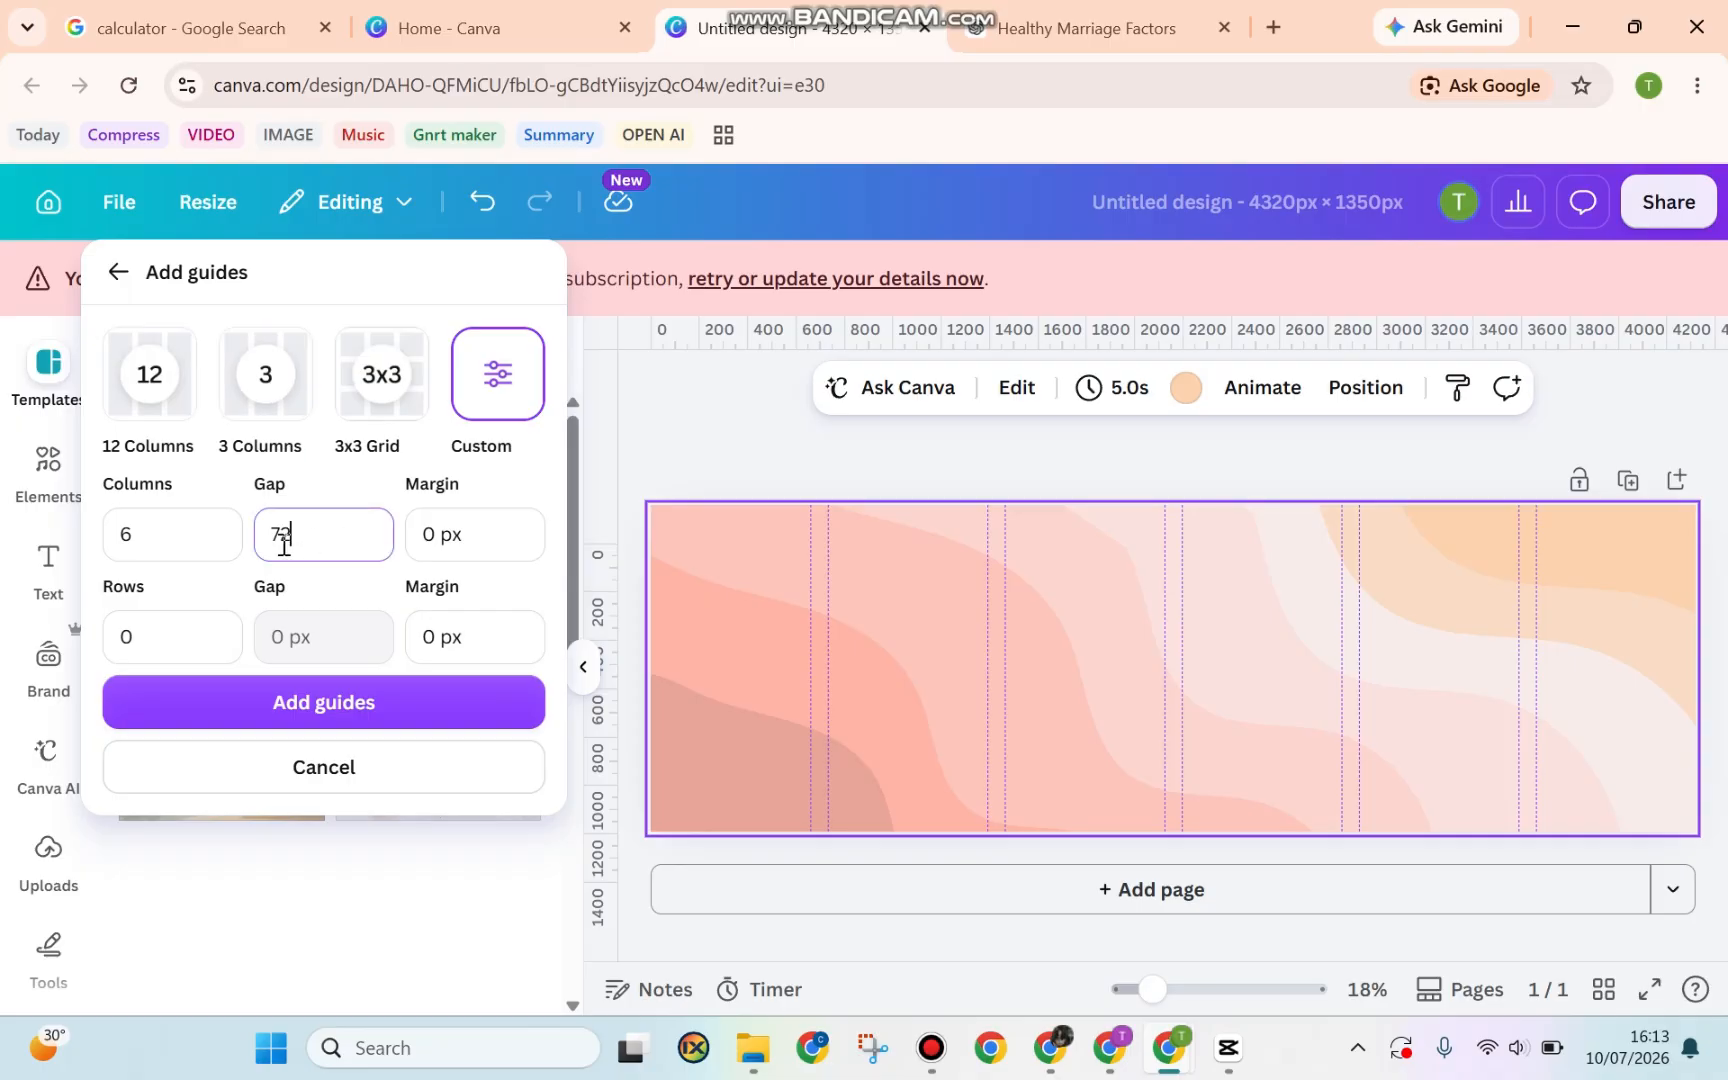
{"action": "type", "text": "0"}
{"action": "left_click", "coordinate": [238, 500]}
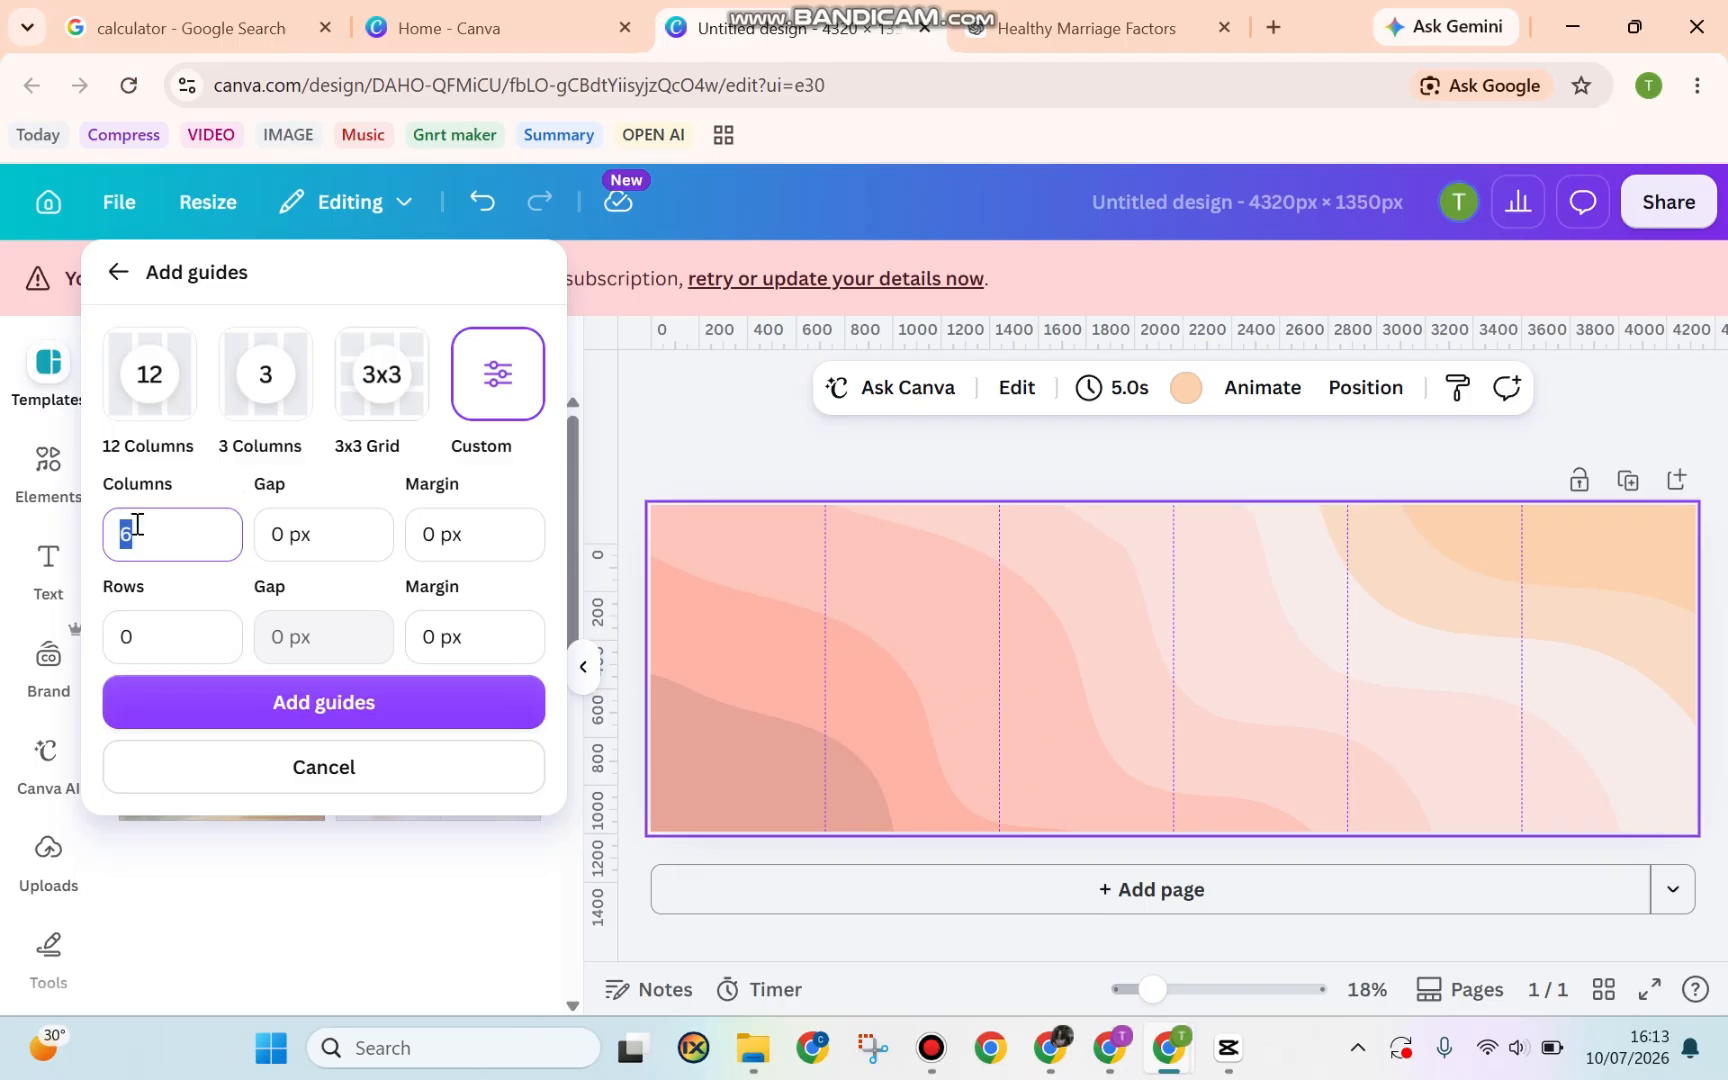
{"action": "type", "text": "4"}
{"action": "key", "text": "Return"}
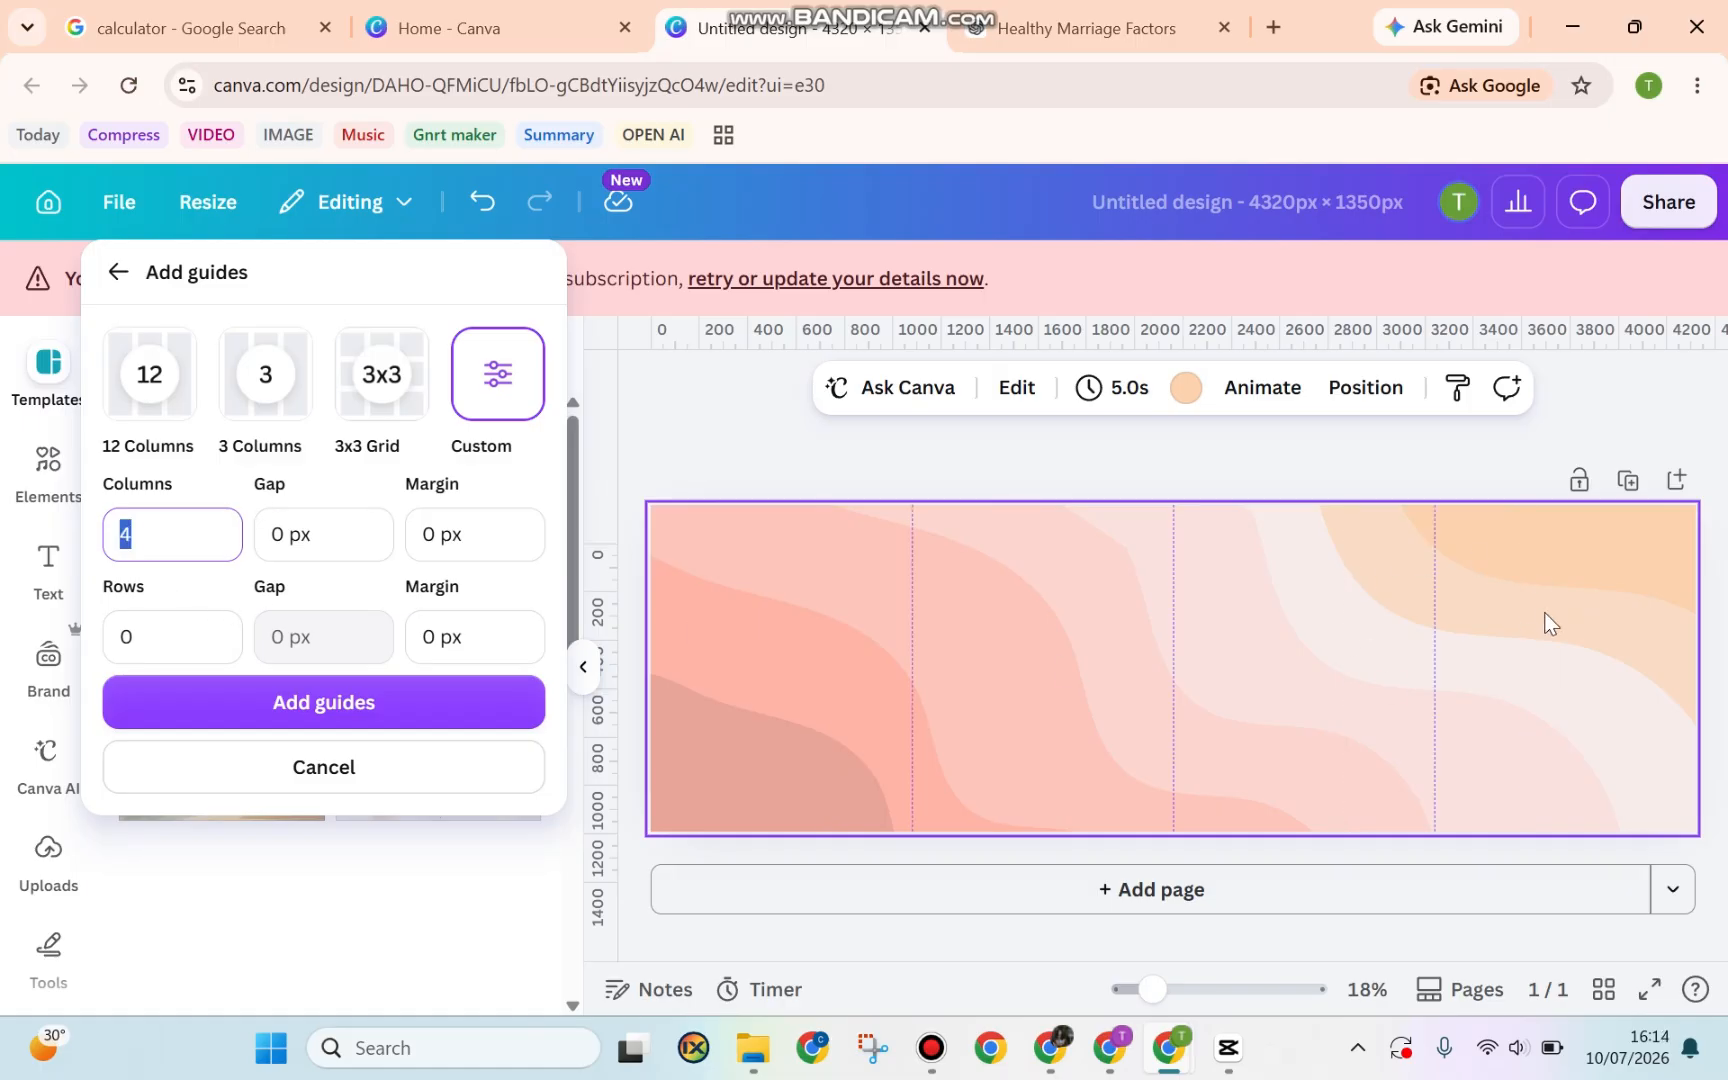
{"action": "left_click", "coordinate": [436, 705]}
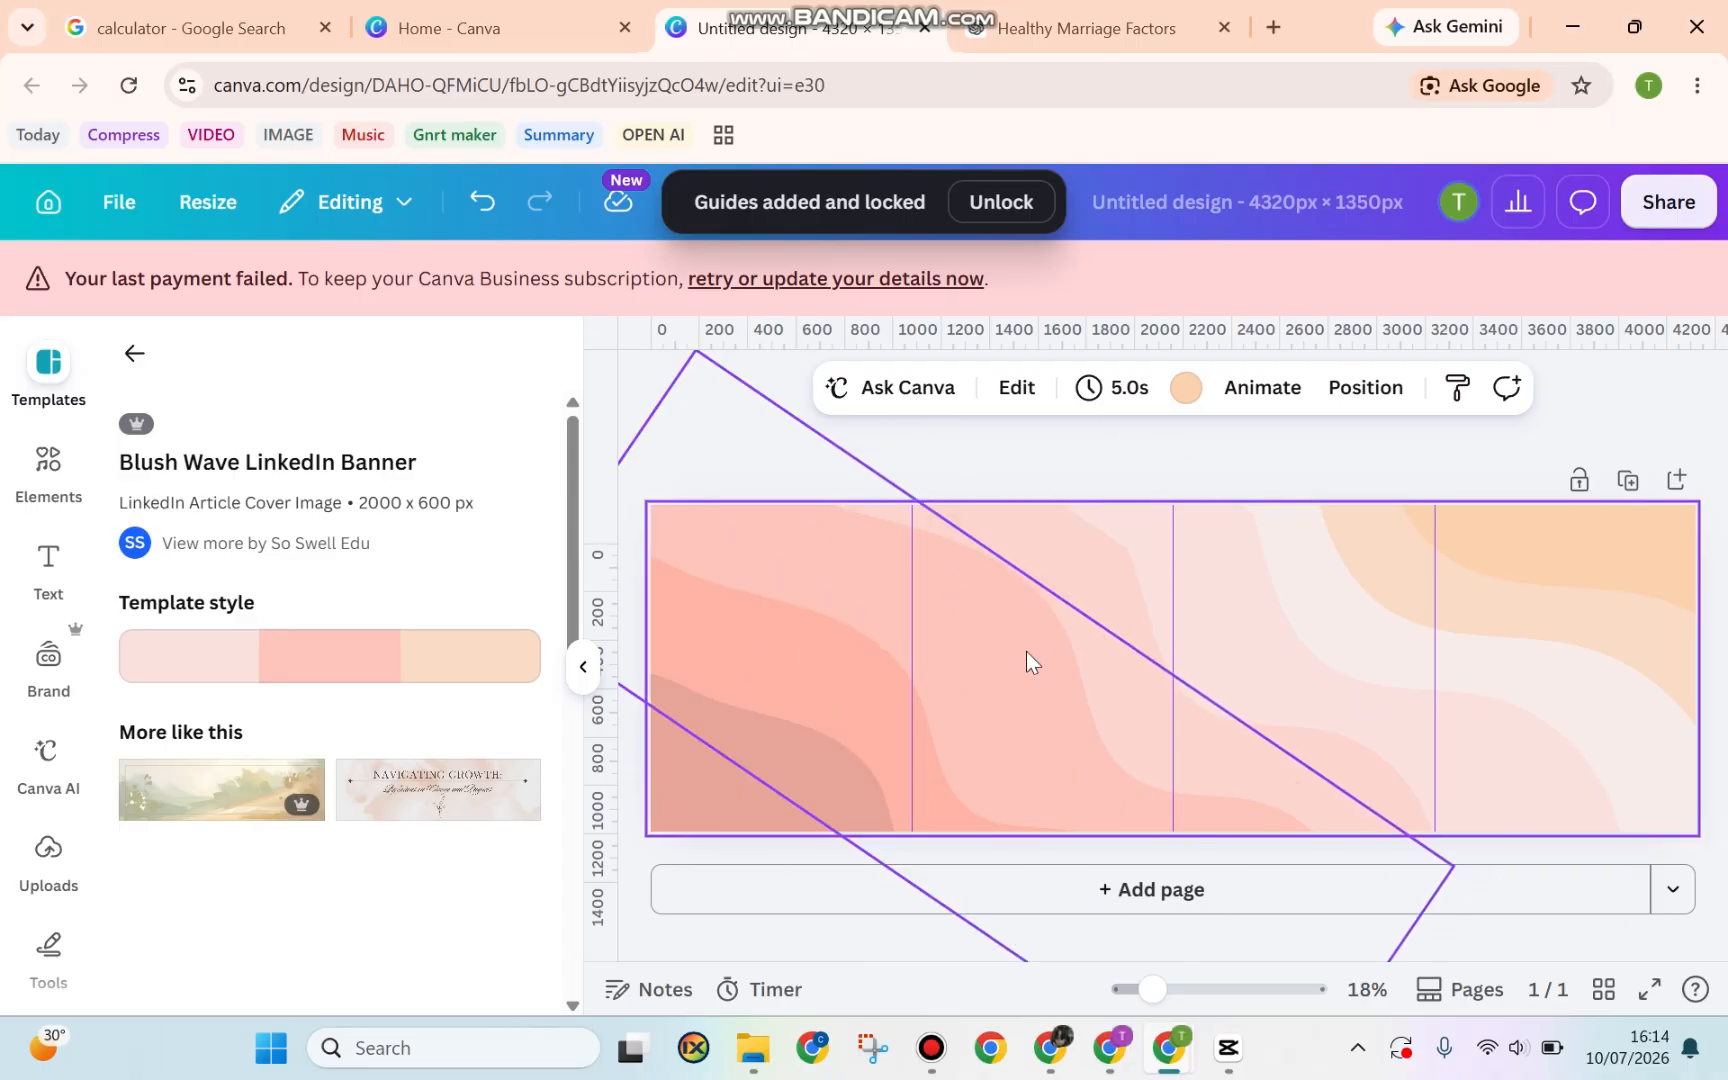
{"action": "left_click", "coordinate": [48, 565]}
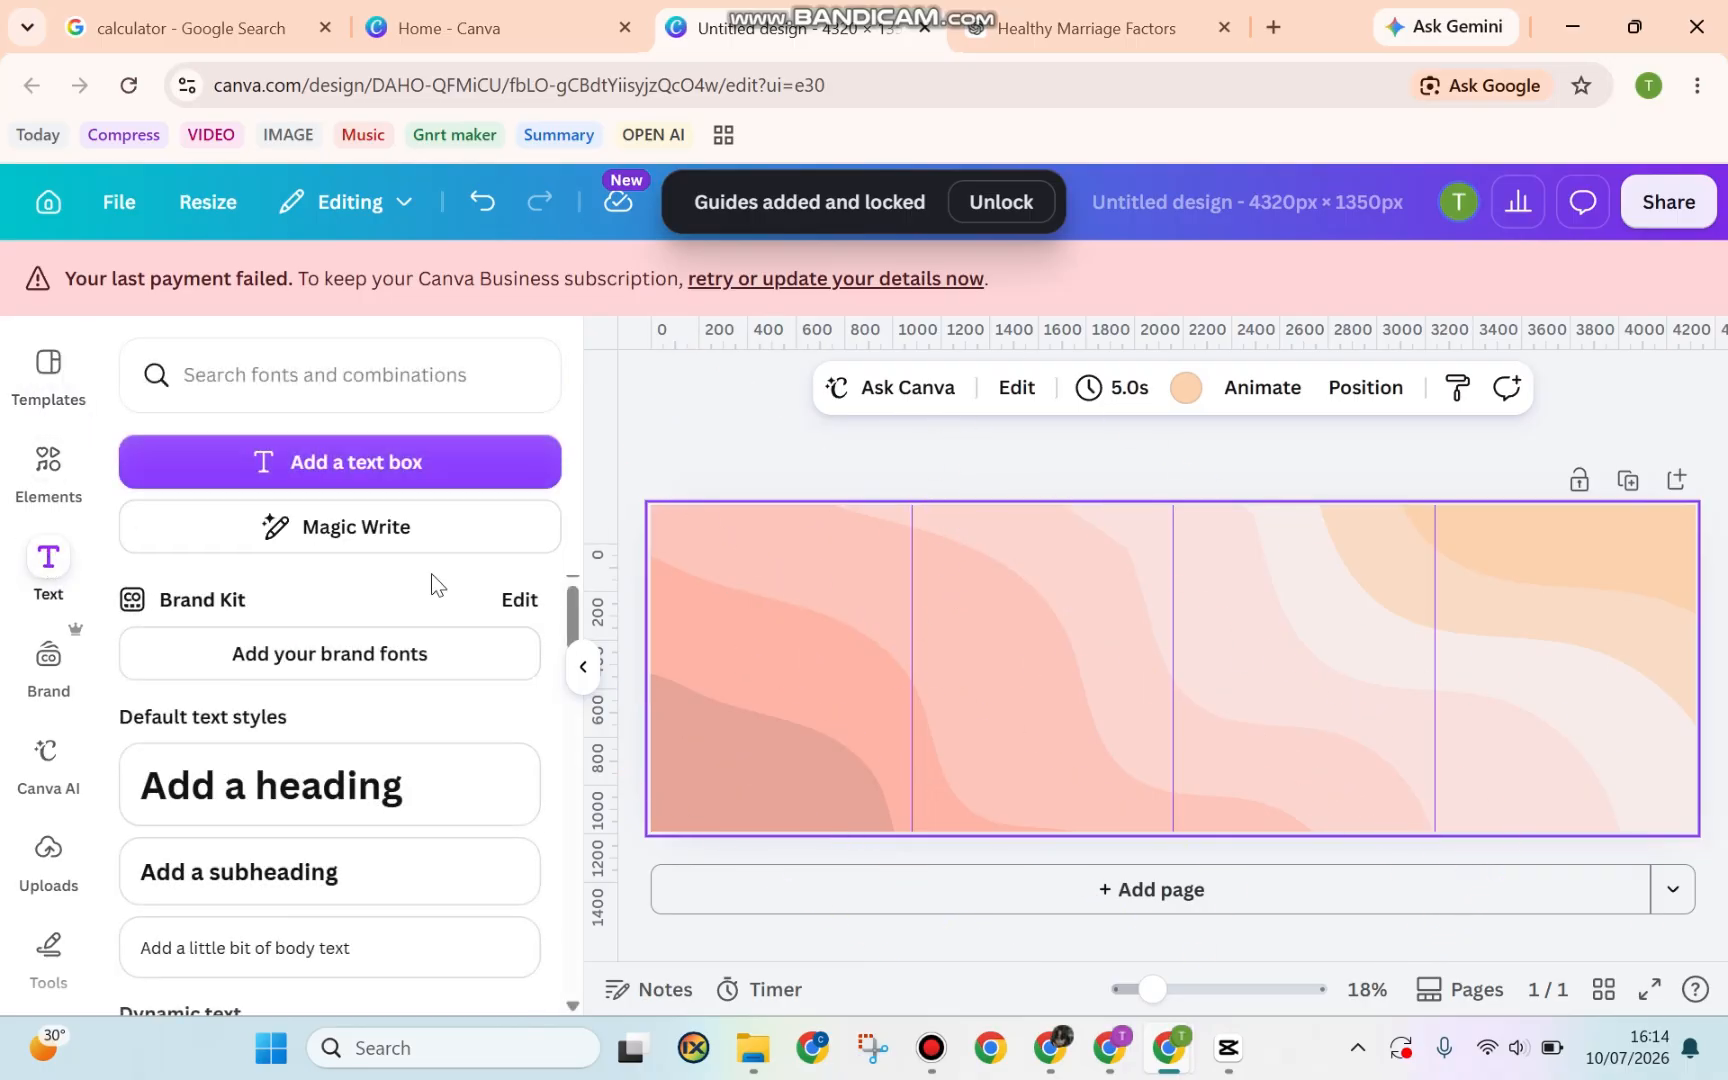
Add a heading in the first column with the pasted text 'WHAT MAKES MARRIAGE HEALTHY'
{"action": "left_click", "coordinate": [350, 779]}
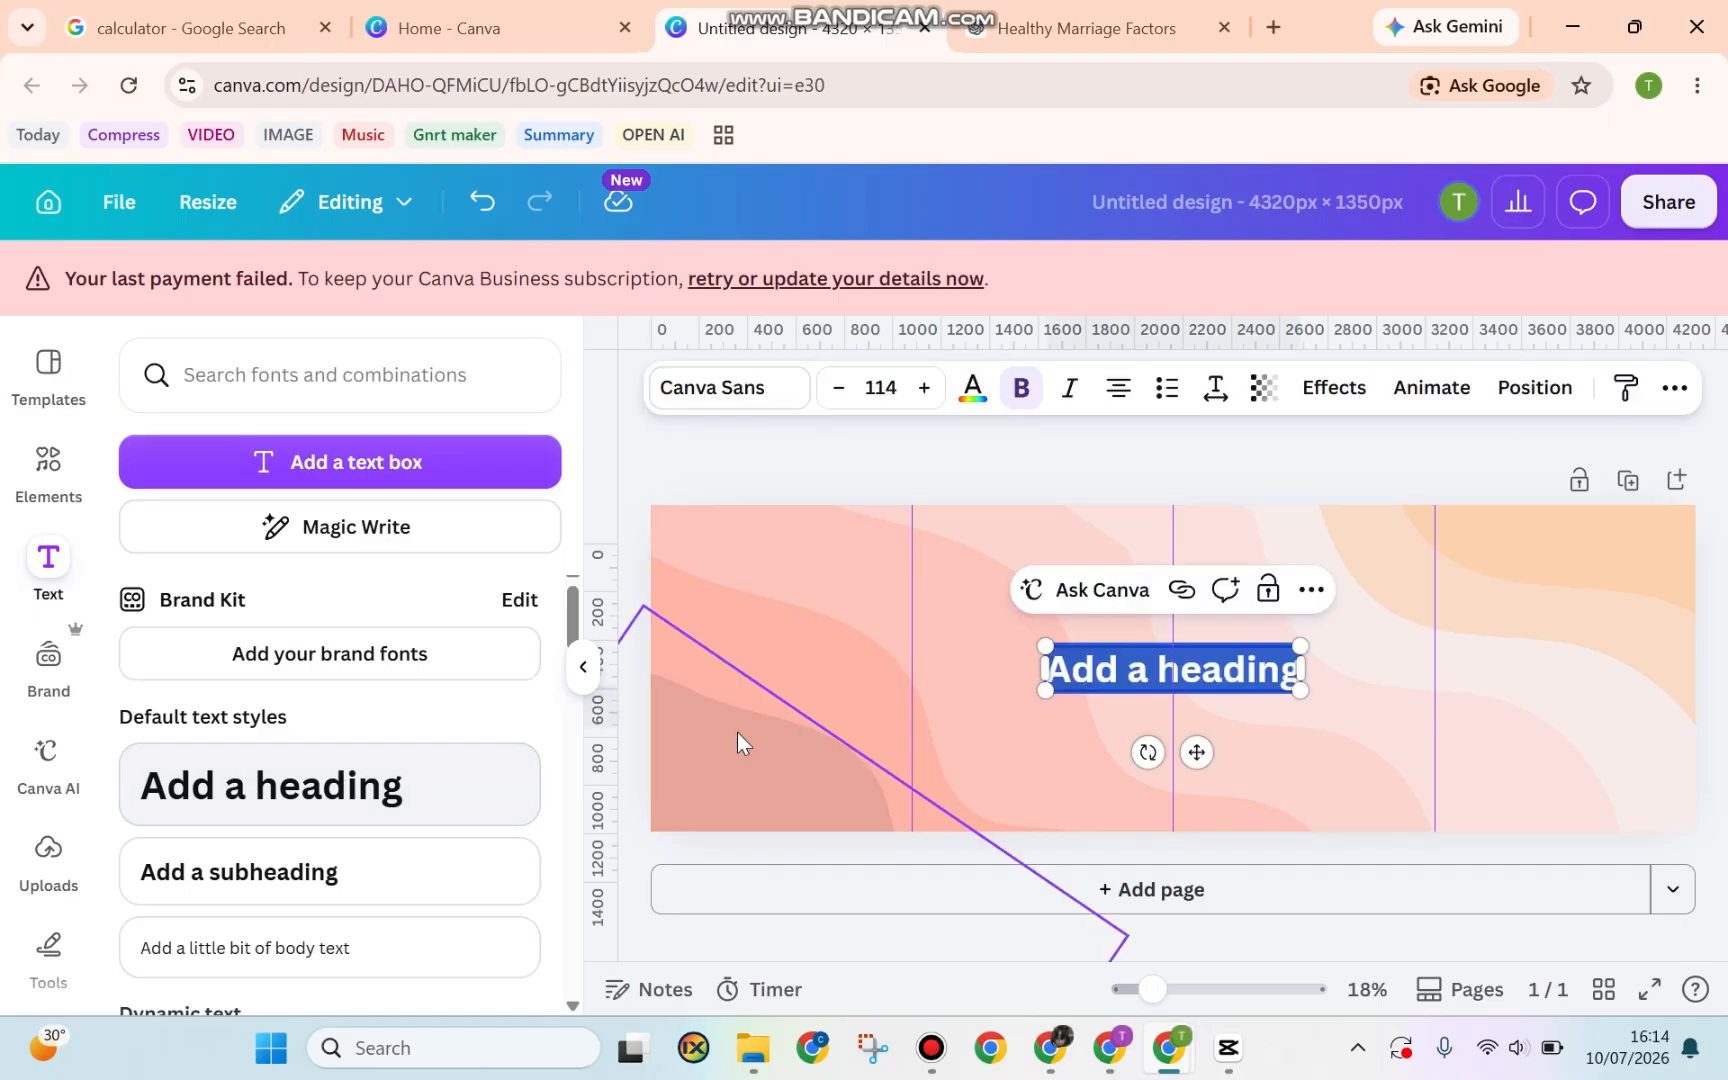
{"action": "left_click_drag", "start_coordinate": [1196, 752], "coordinate": [805, 722]}
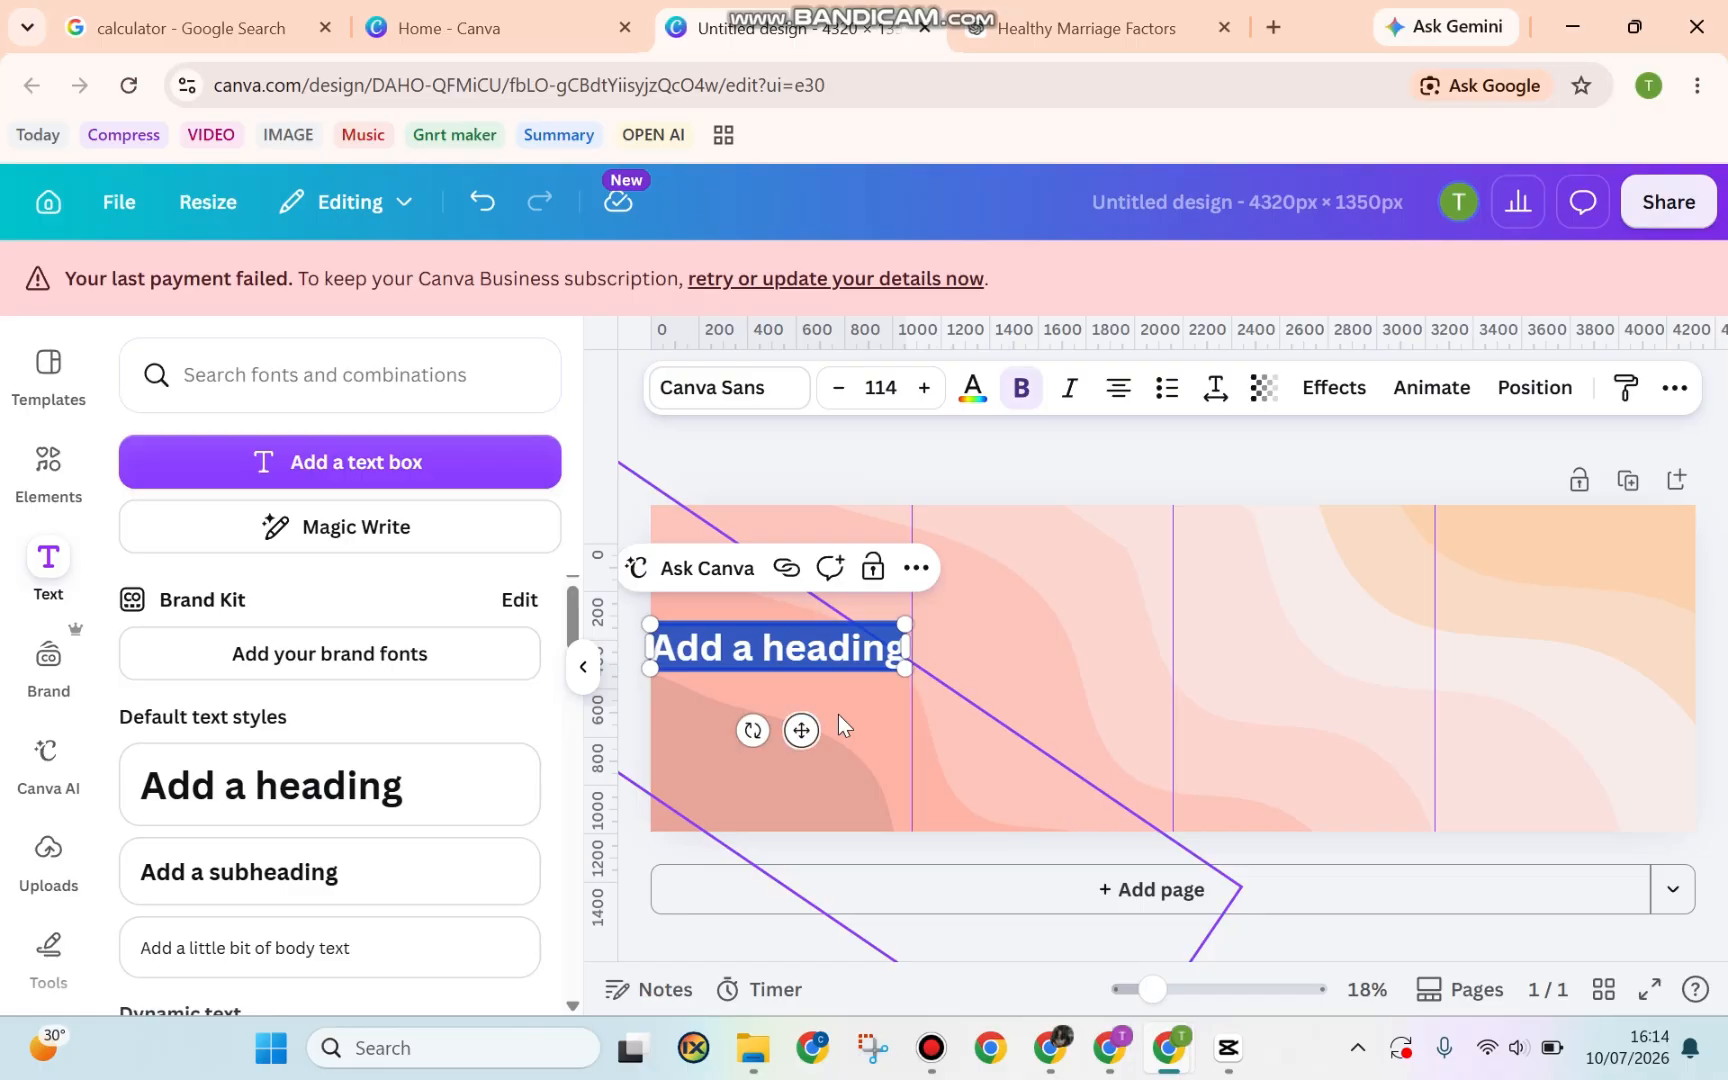
{"action": "type", "text": "WHAT MAKES MARRIAGE HEALTHY"}
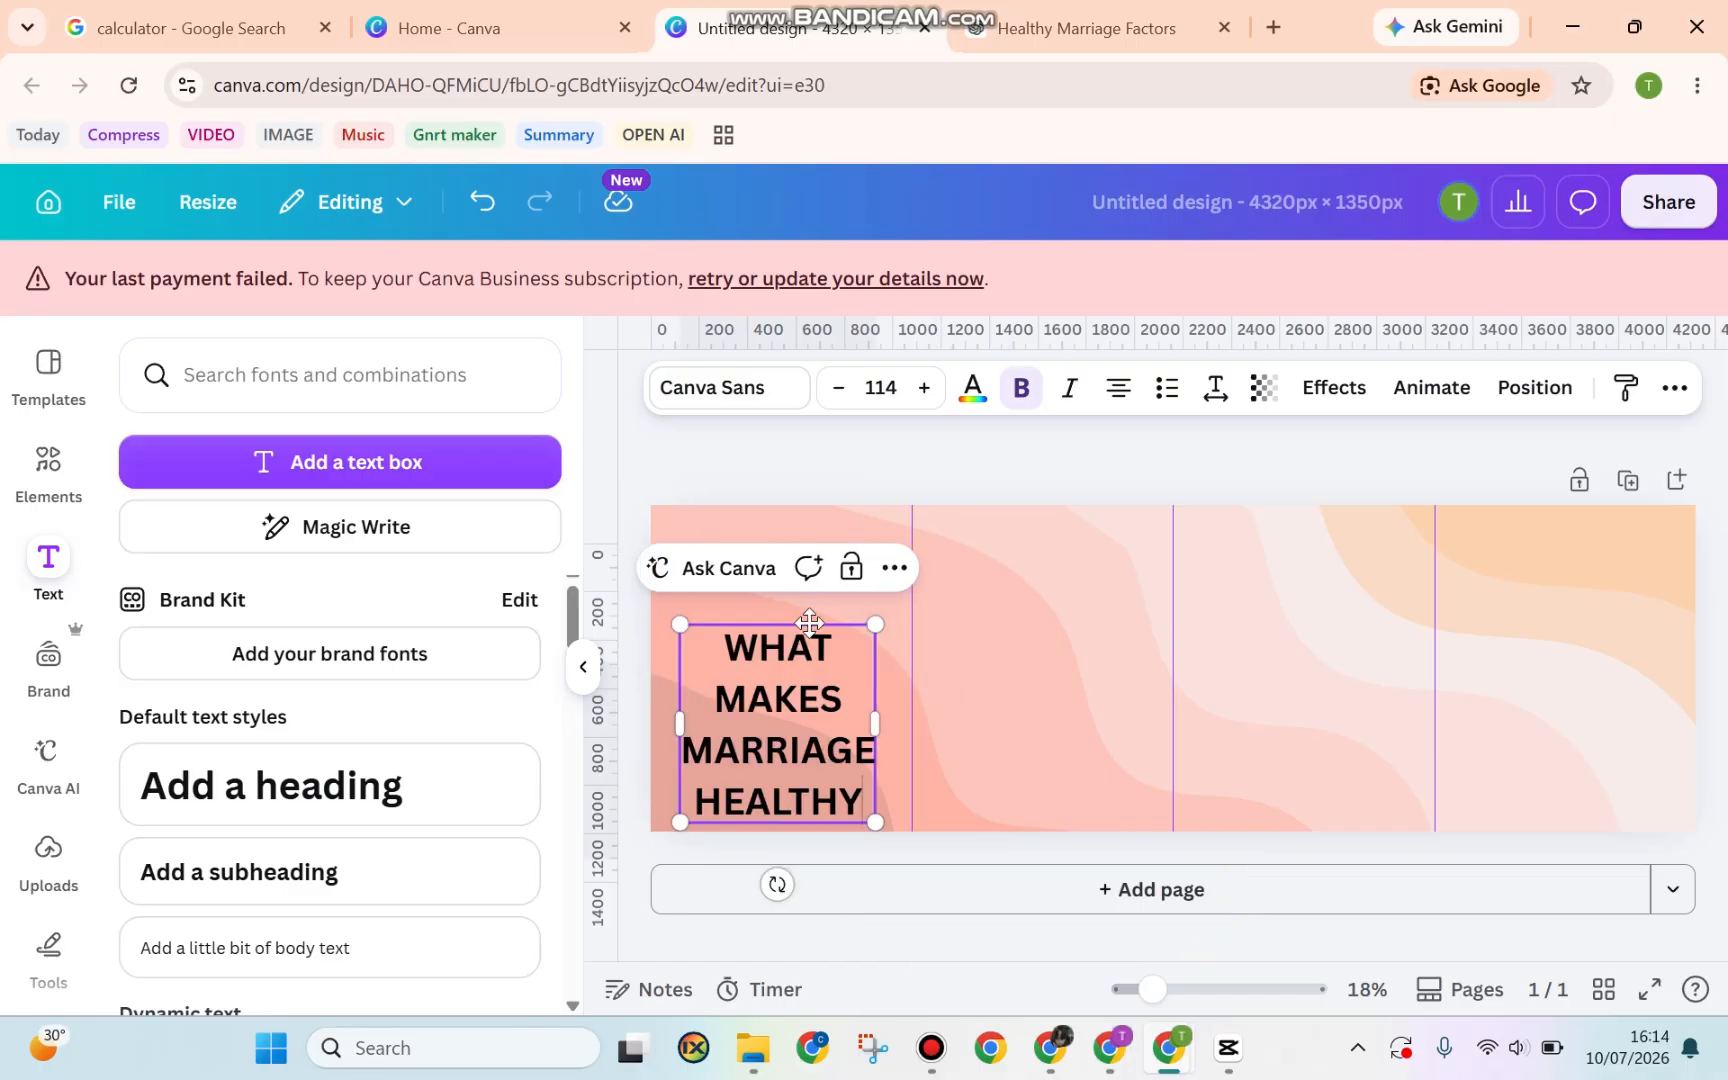
{"action": "left_click_drag", "start_coordinate": [810, 620], "coordinate": [811, 567]}
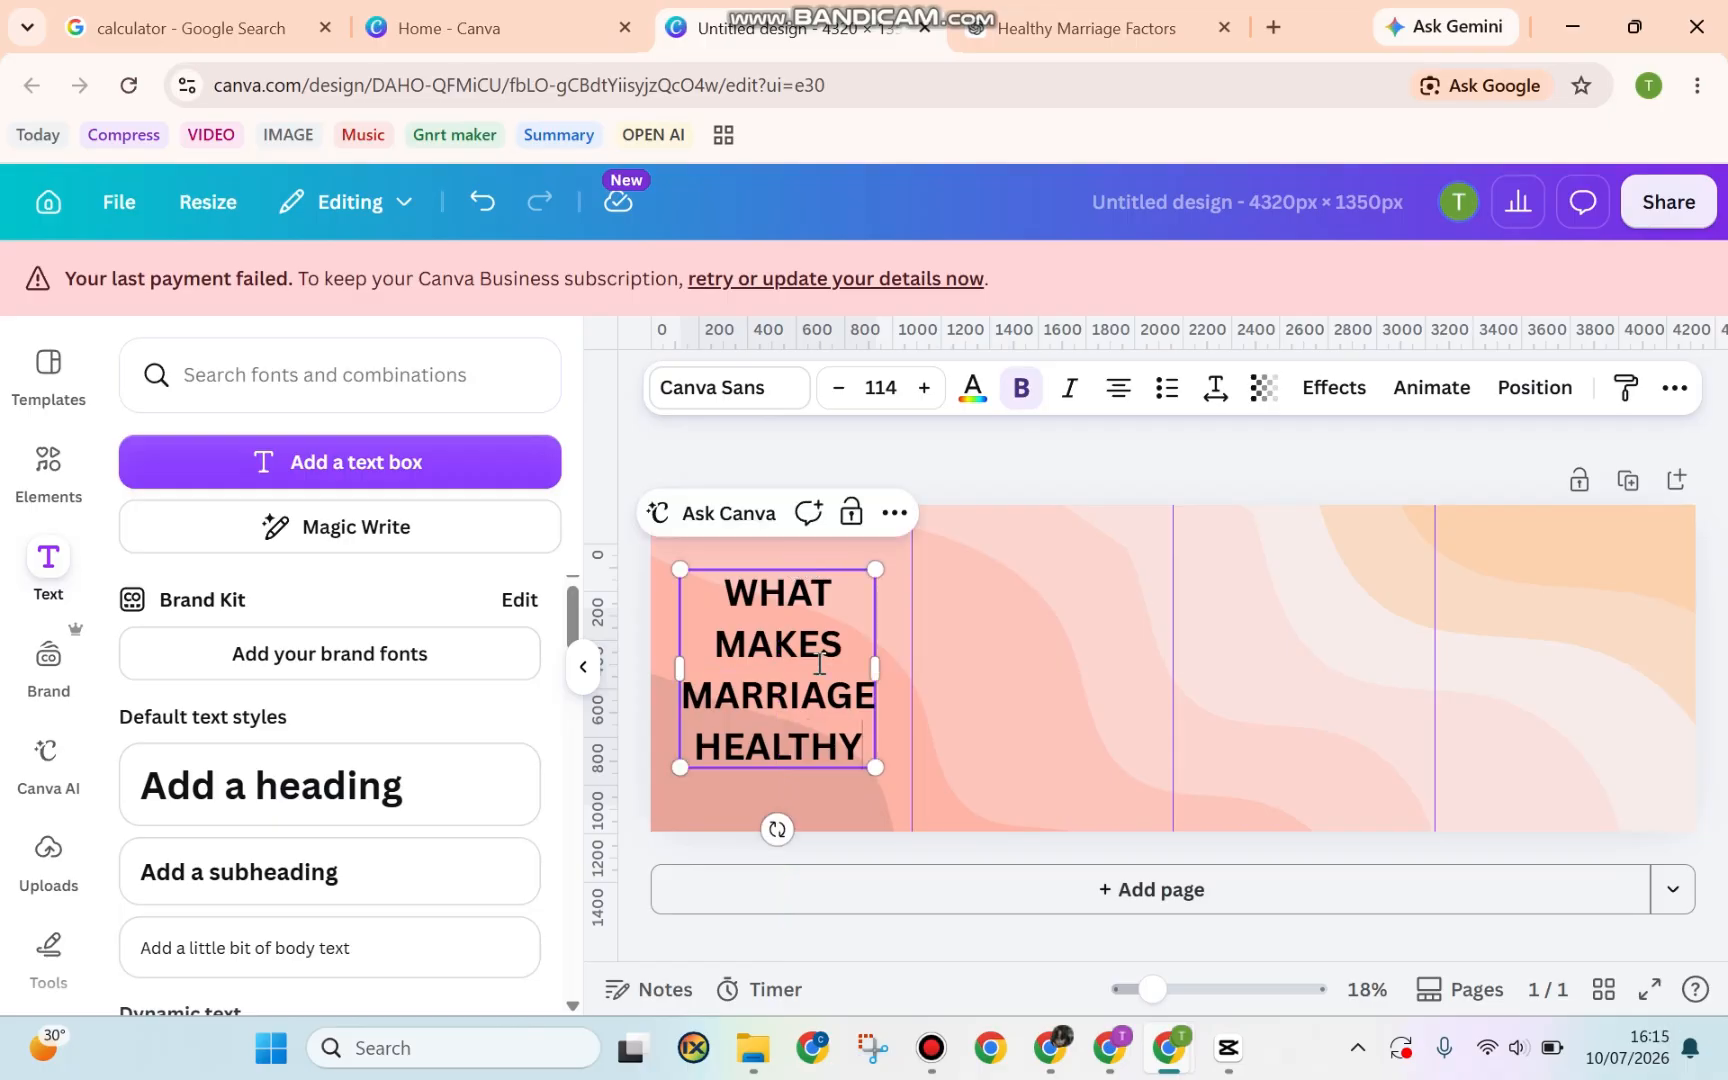
{"action": "double_click", "coordinate": [773, 622]}
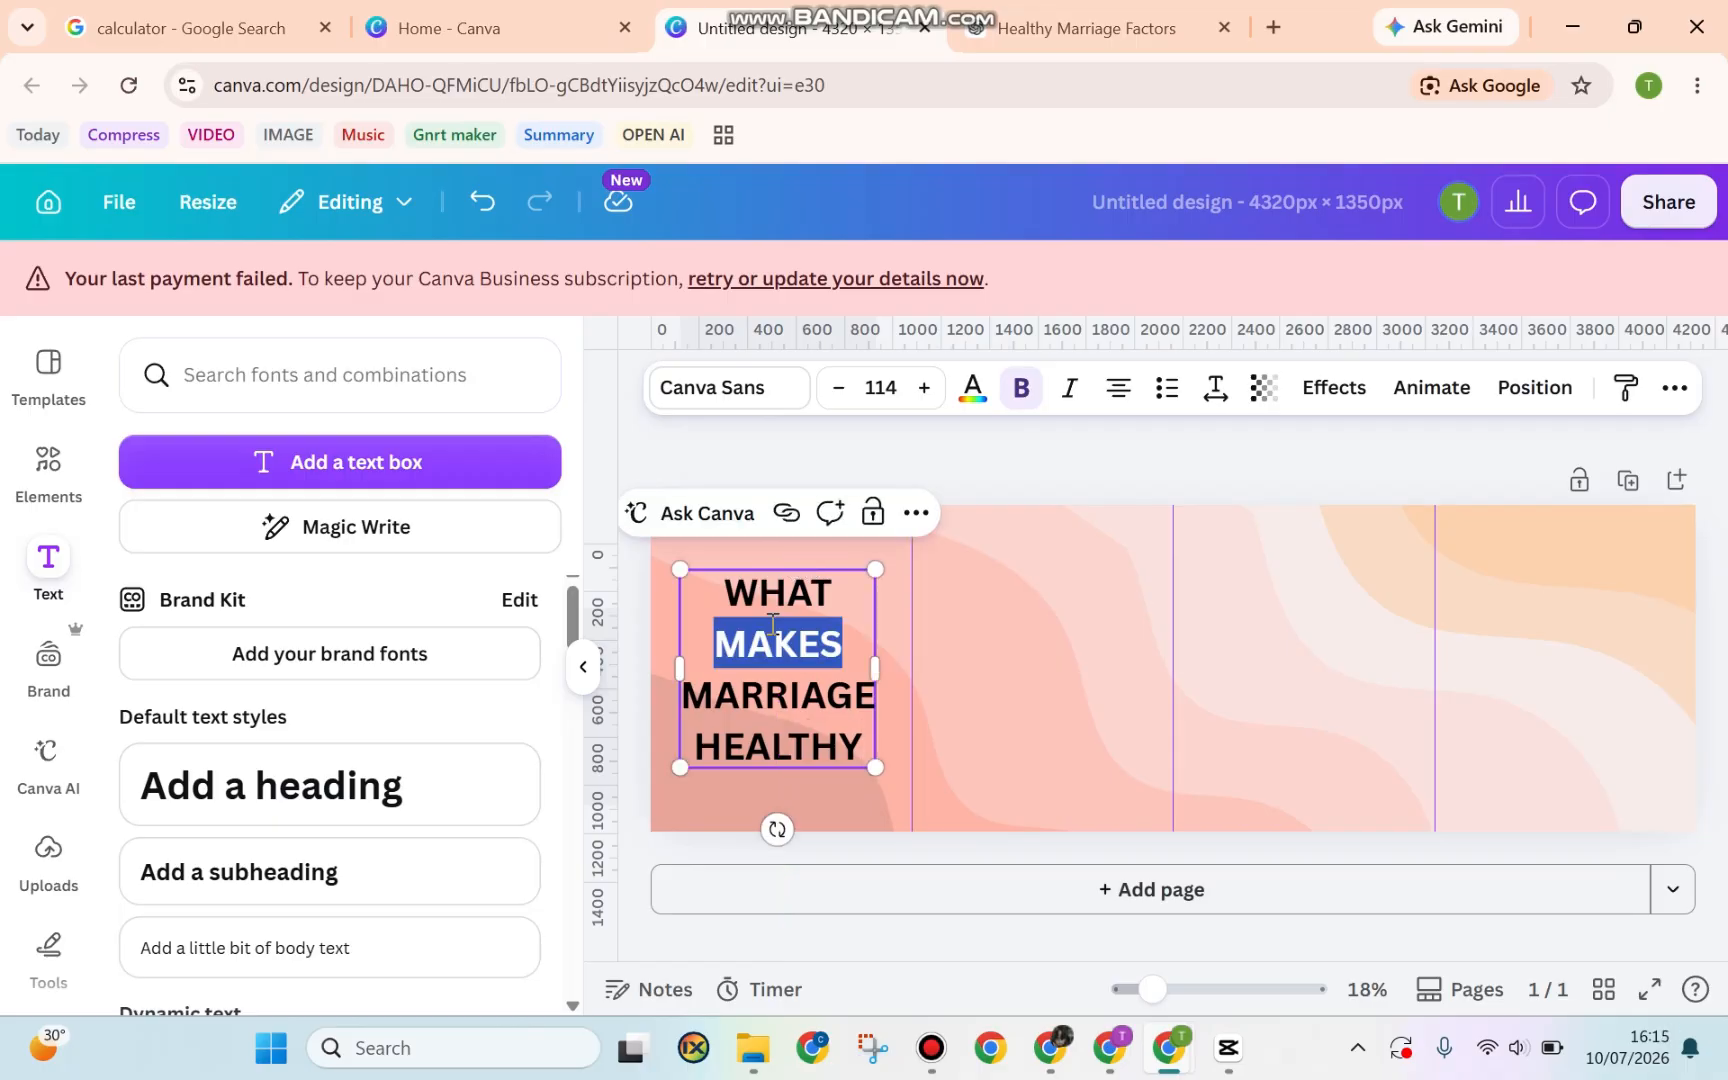
{"action": "key", "text": "ctrl+a"}
Recolour the title text to a custom dark brown, #684A44
{"action": "left_click", "coordinate": [972, 388]}
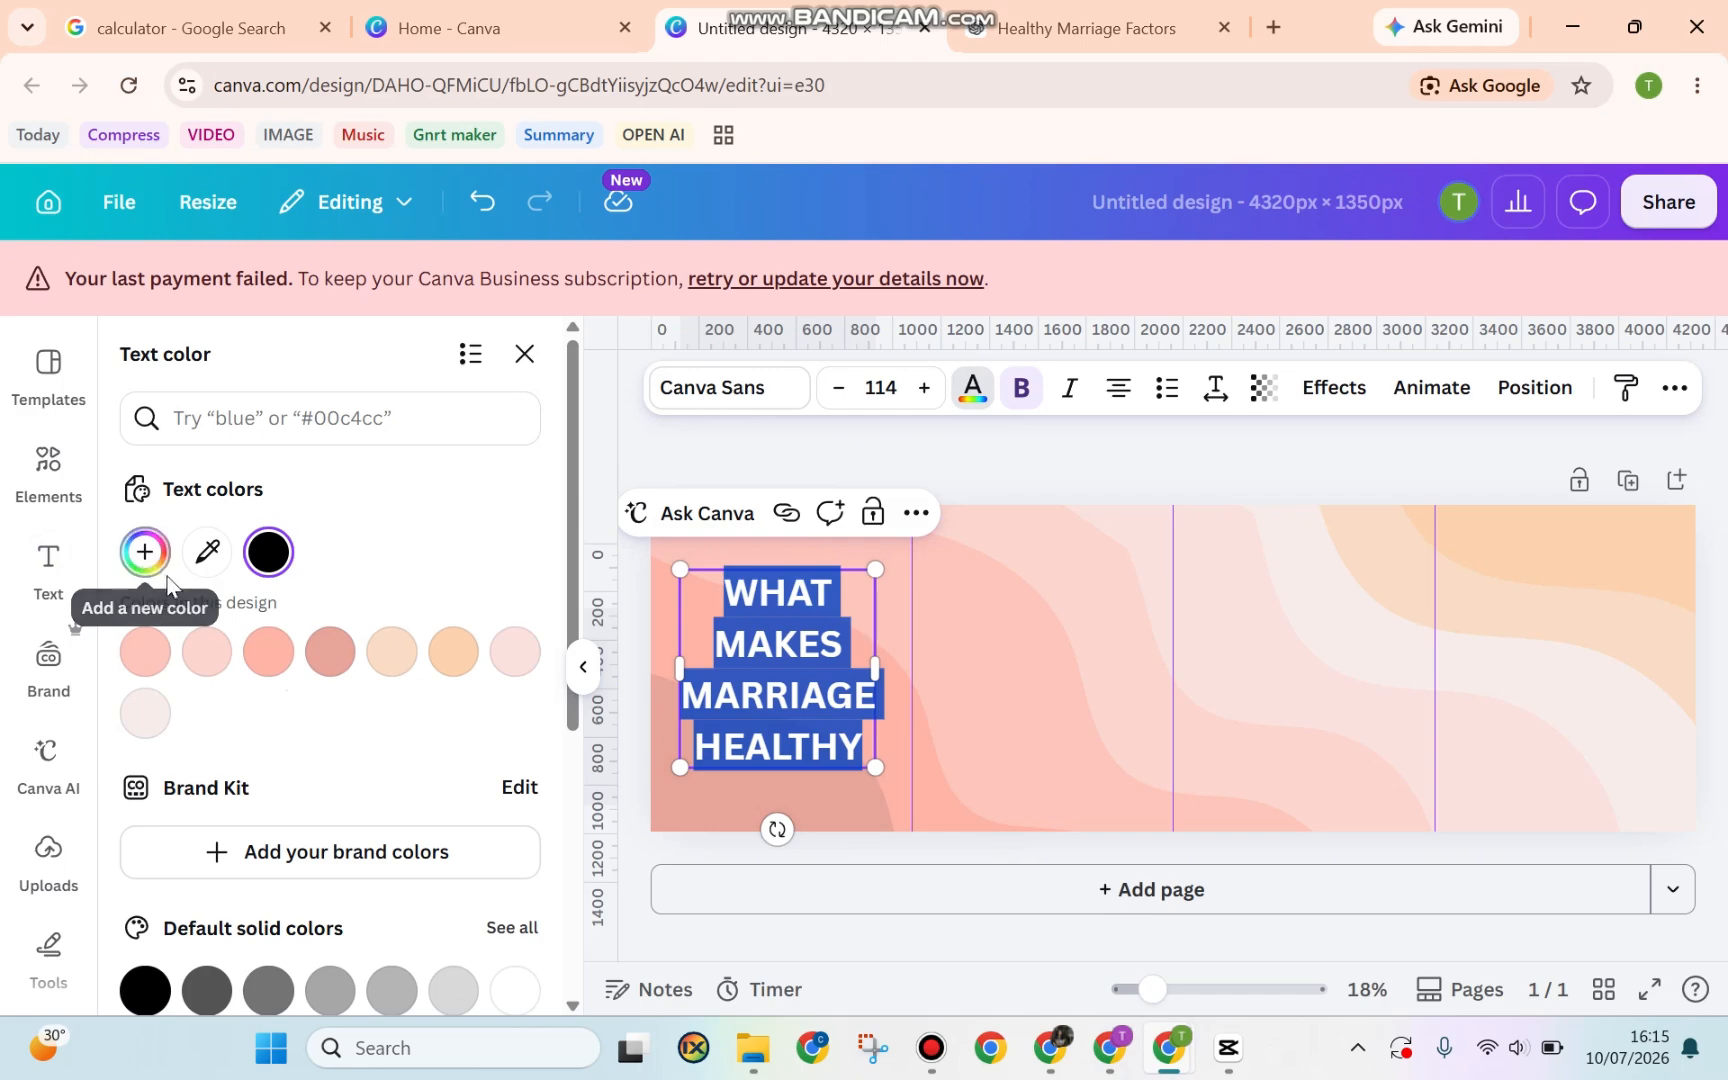
{"action": "left_click", "coordinate": [330, 651]}
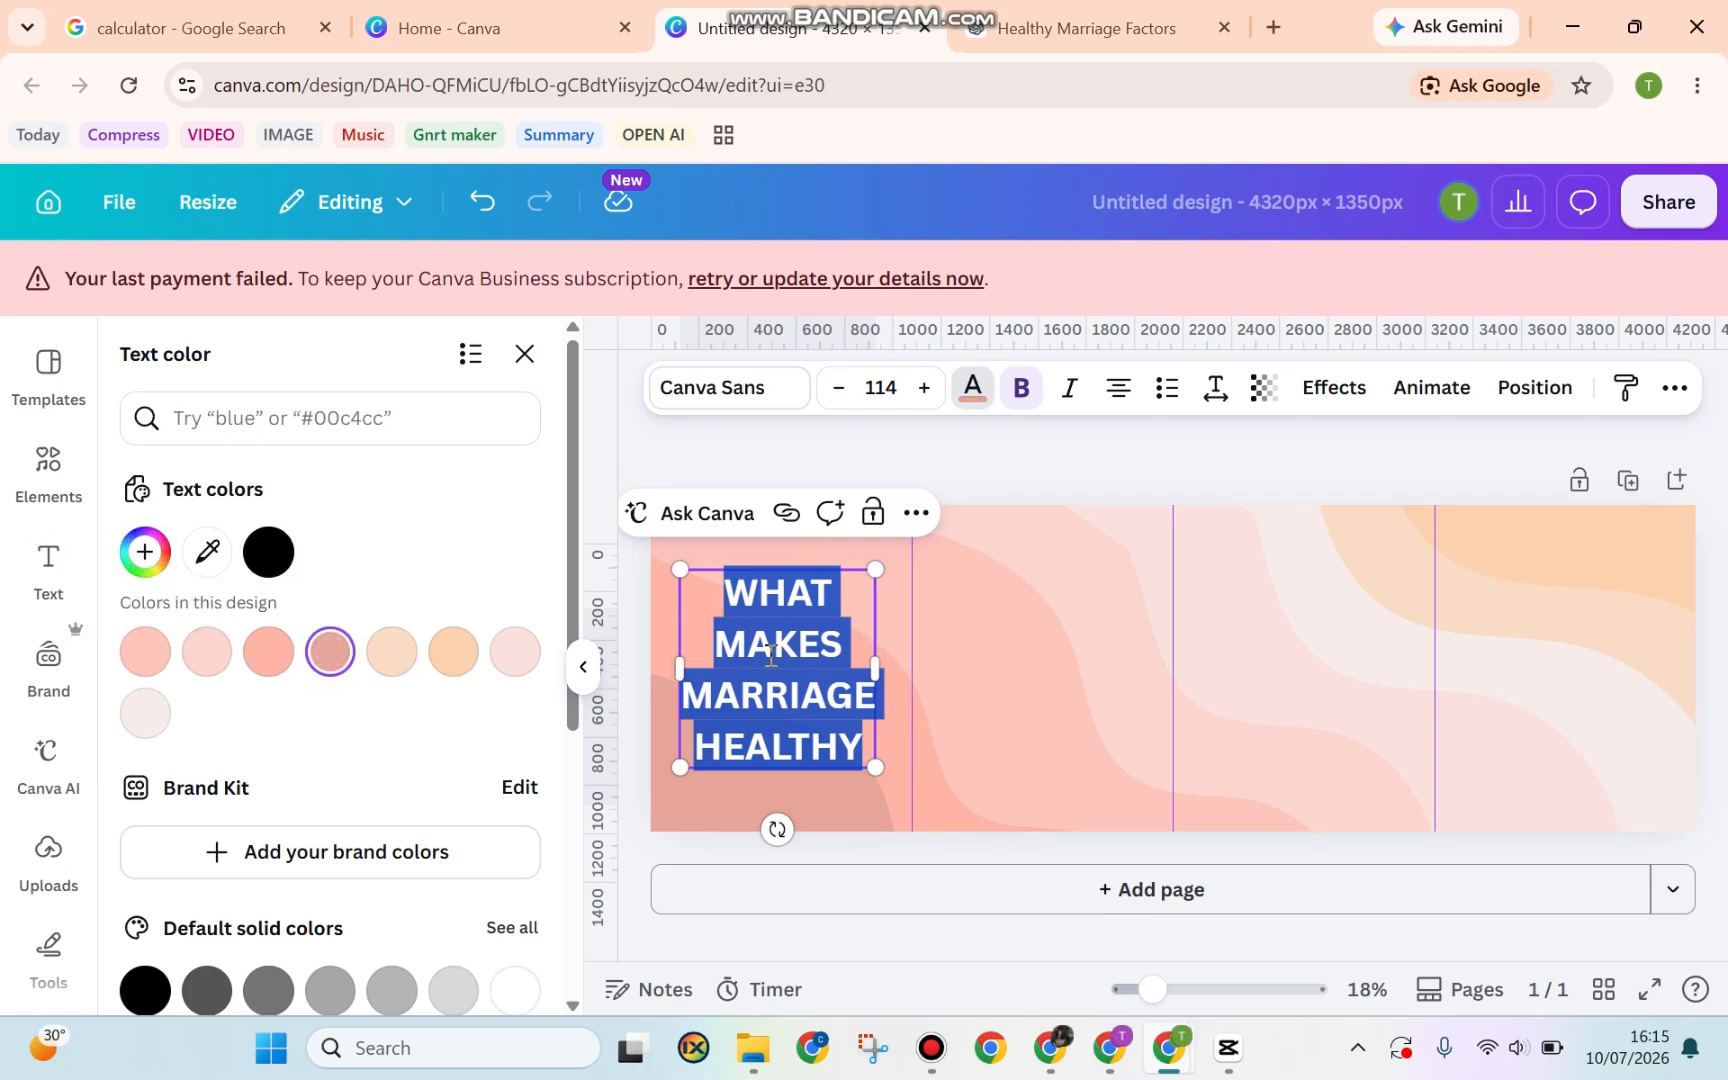
{"action": "left_click", "coordinate": [806, 690]}
{"action": "left_click_drag", "start_coordinate": [731, 588], "coordinate": [860, 779]}
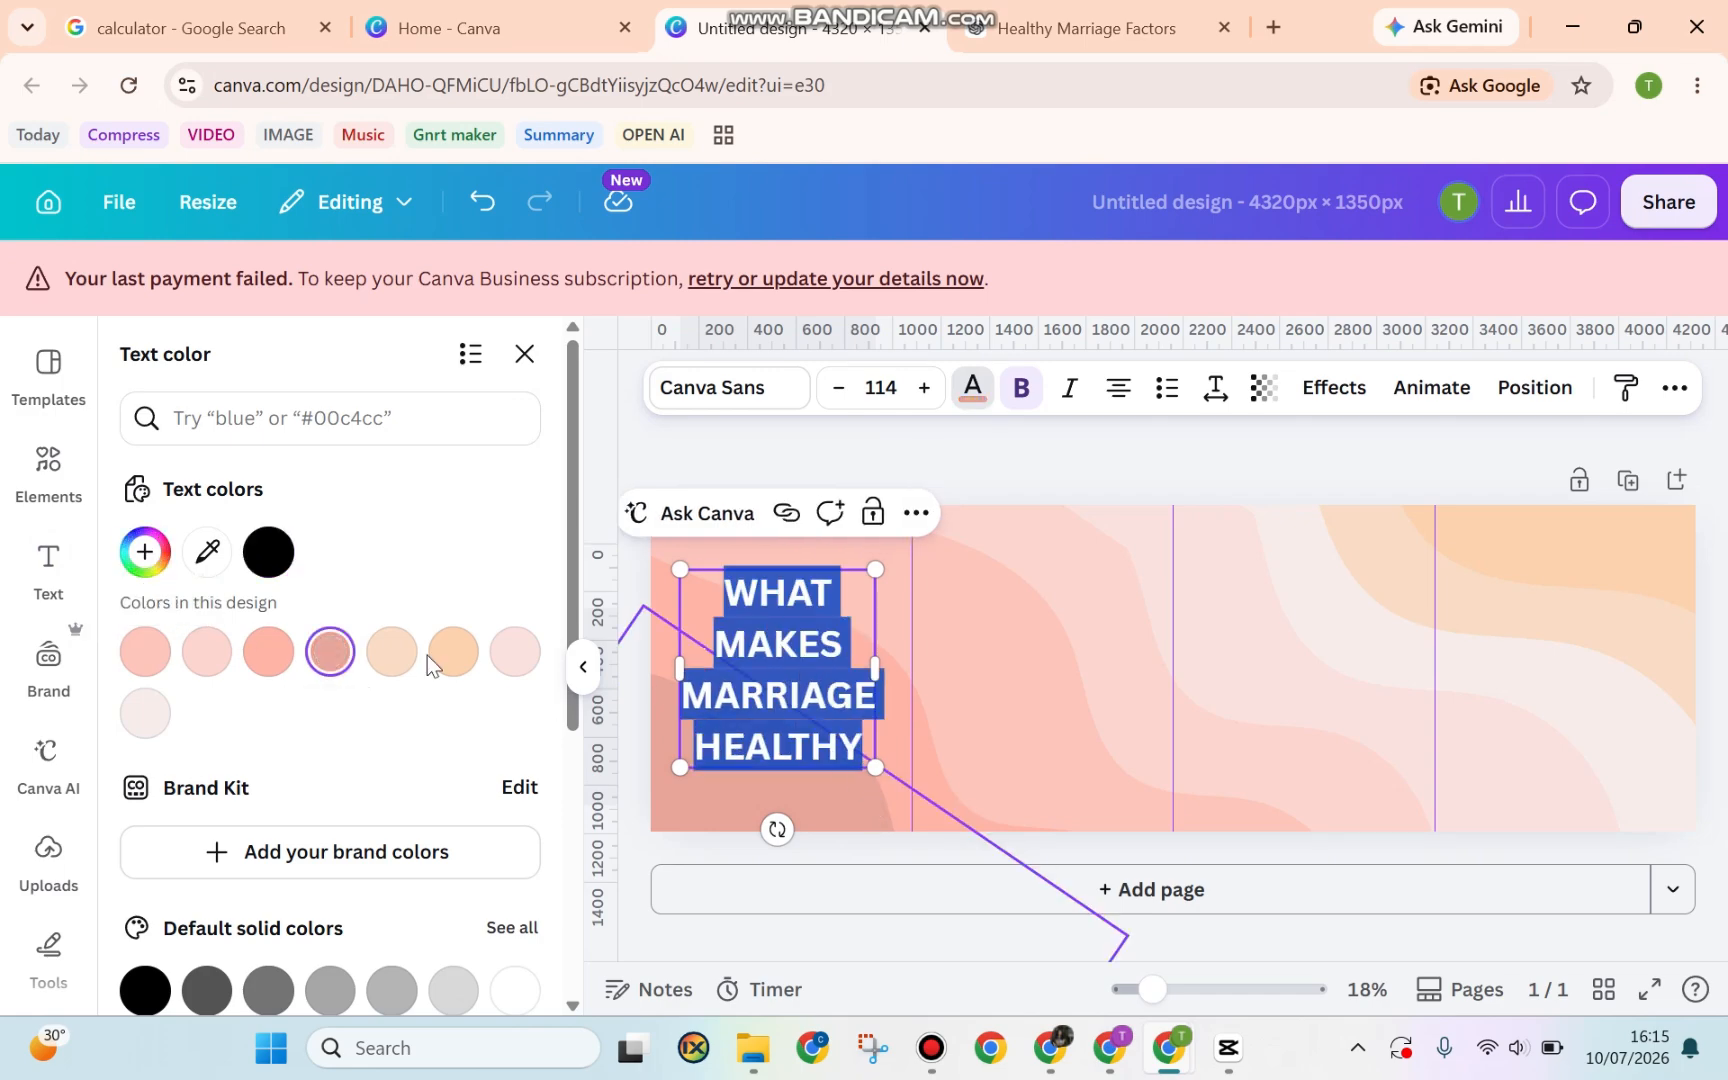
{"action": "left_click", "coordinate": [145, 556]}
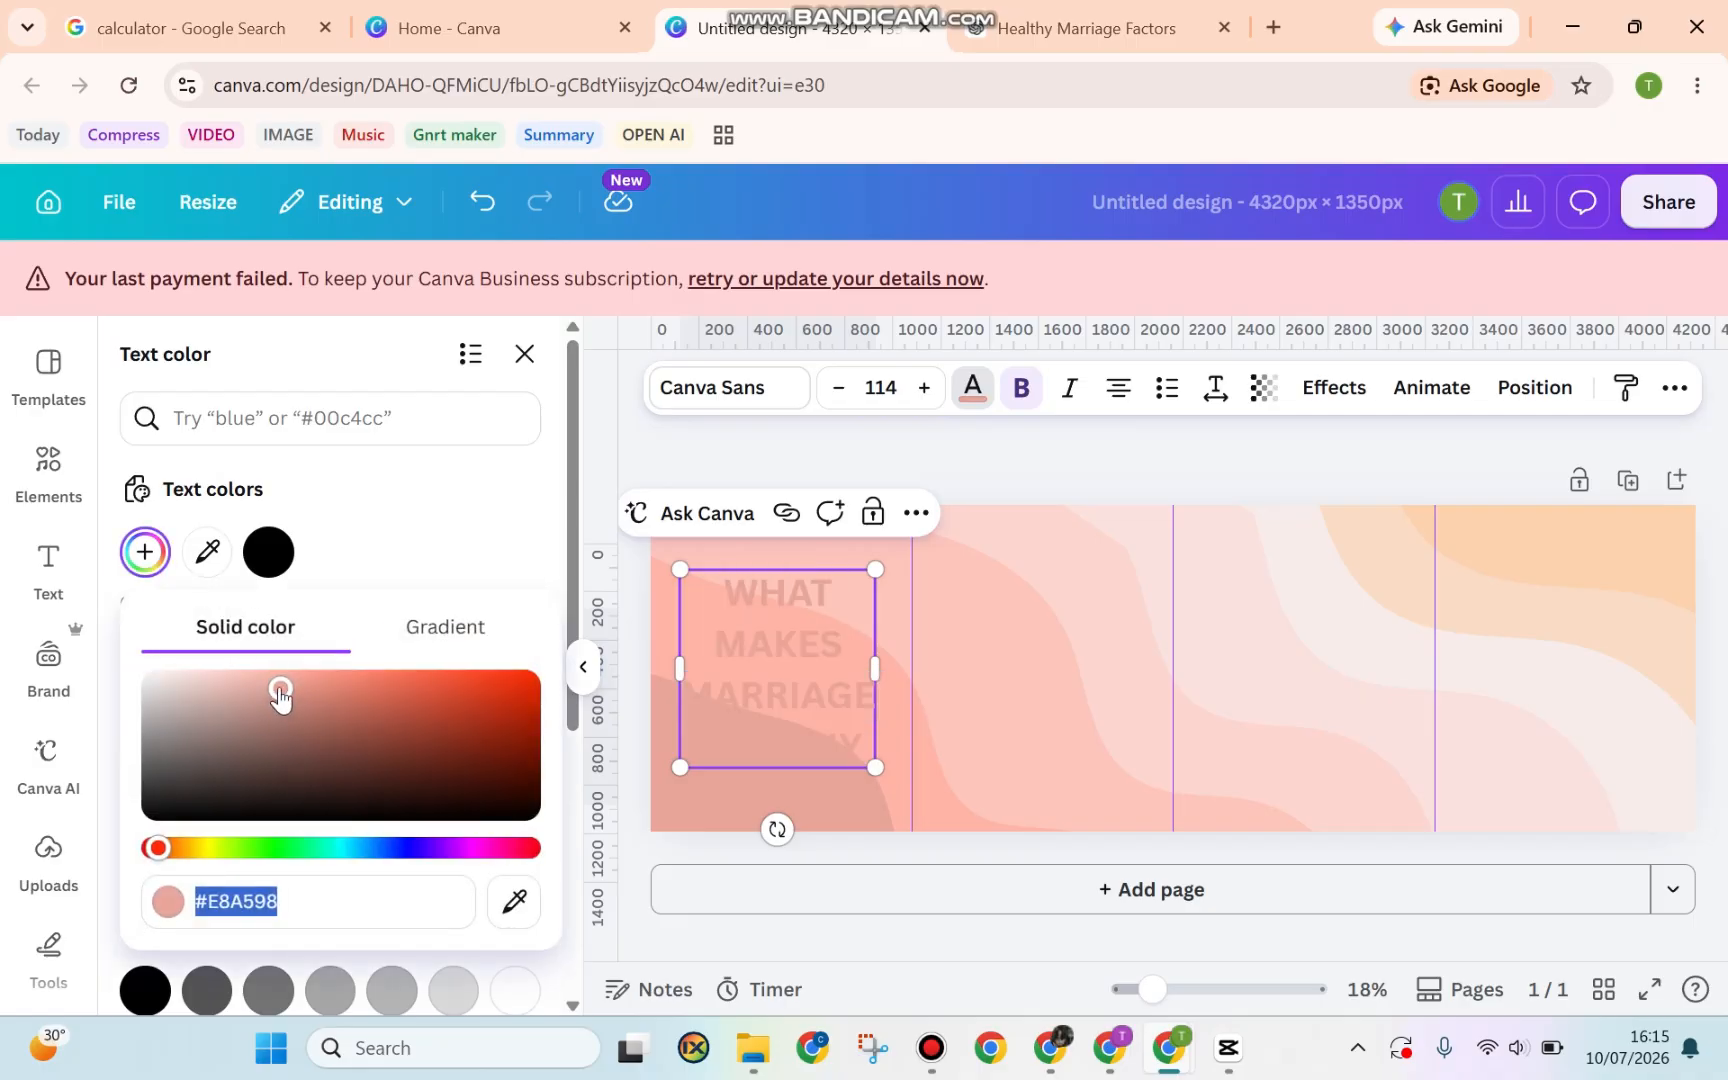
{"action": "left_click_drag", "start_coordinate": [281, 691], "coordinate": [280, 757]}
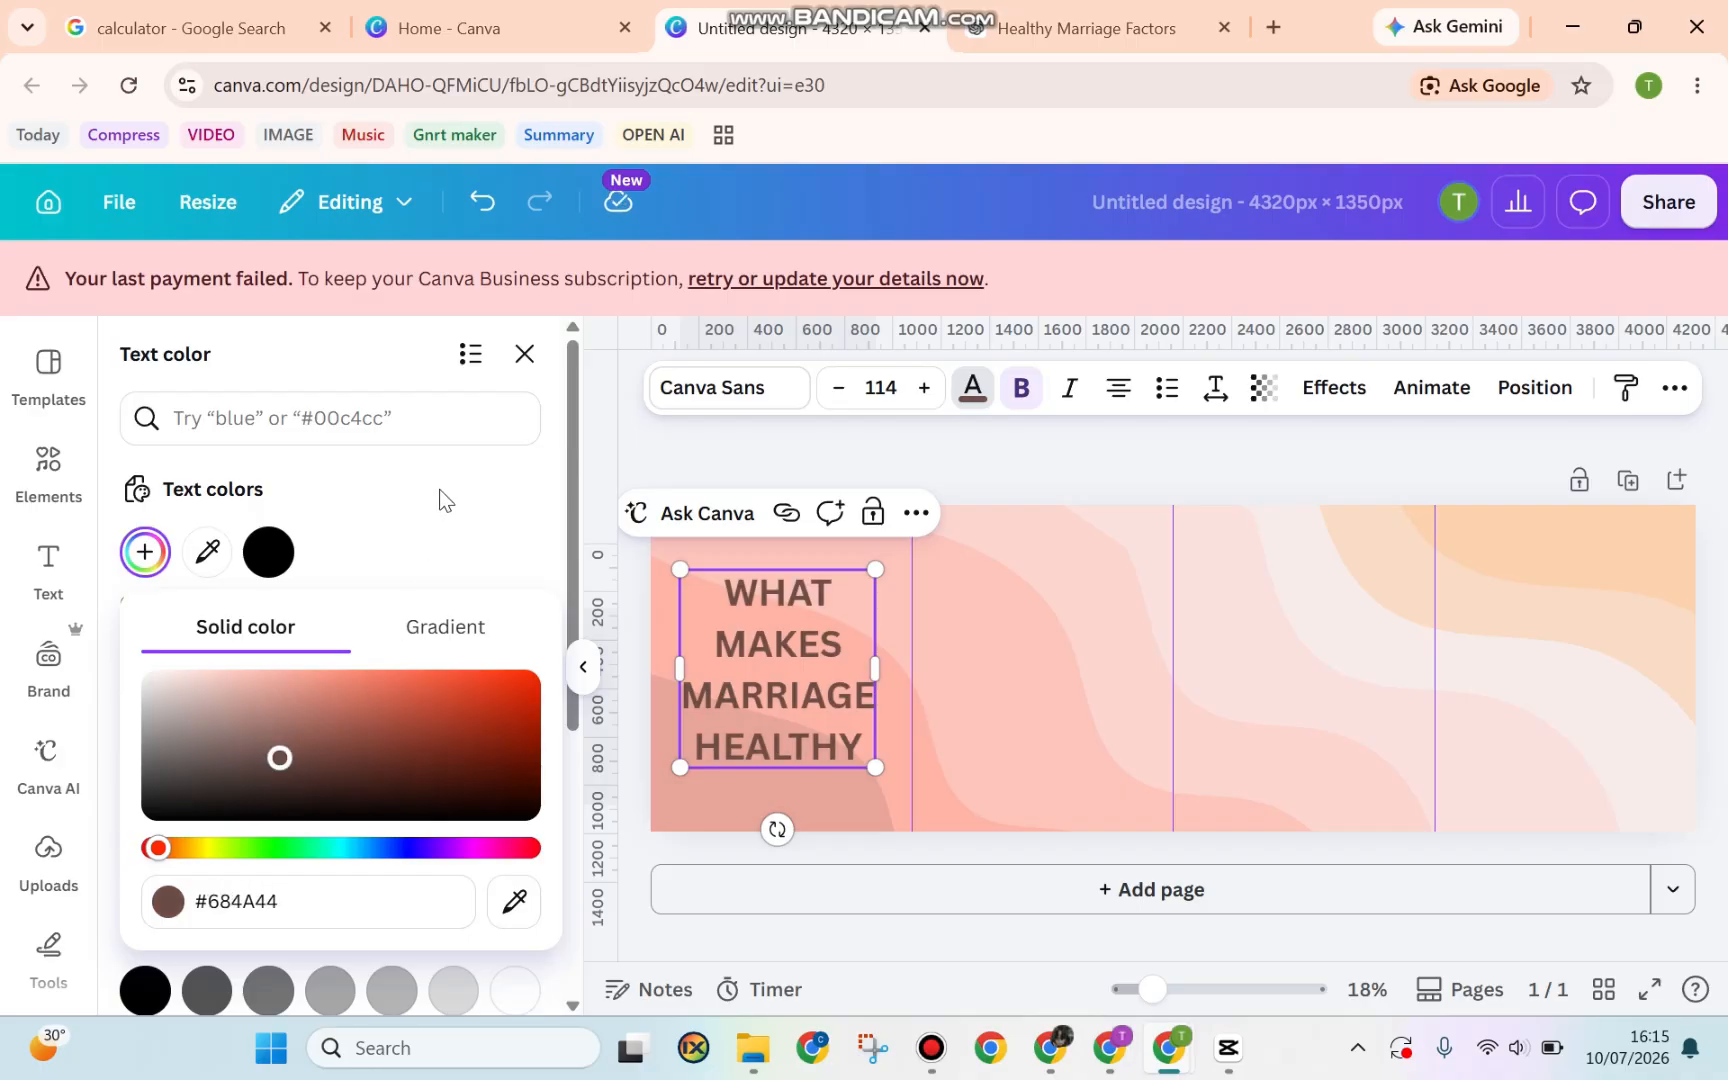
{"action": "left_click", "coordinate": [485, 489]}
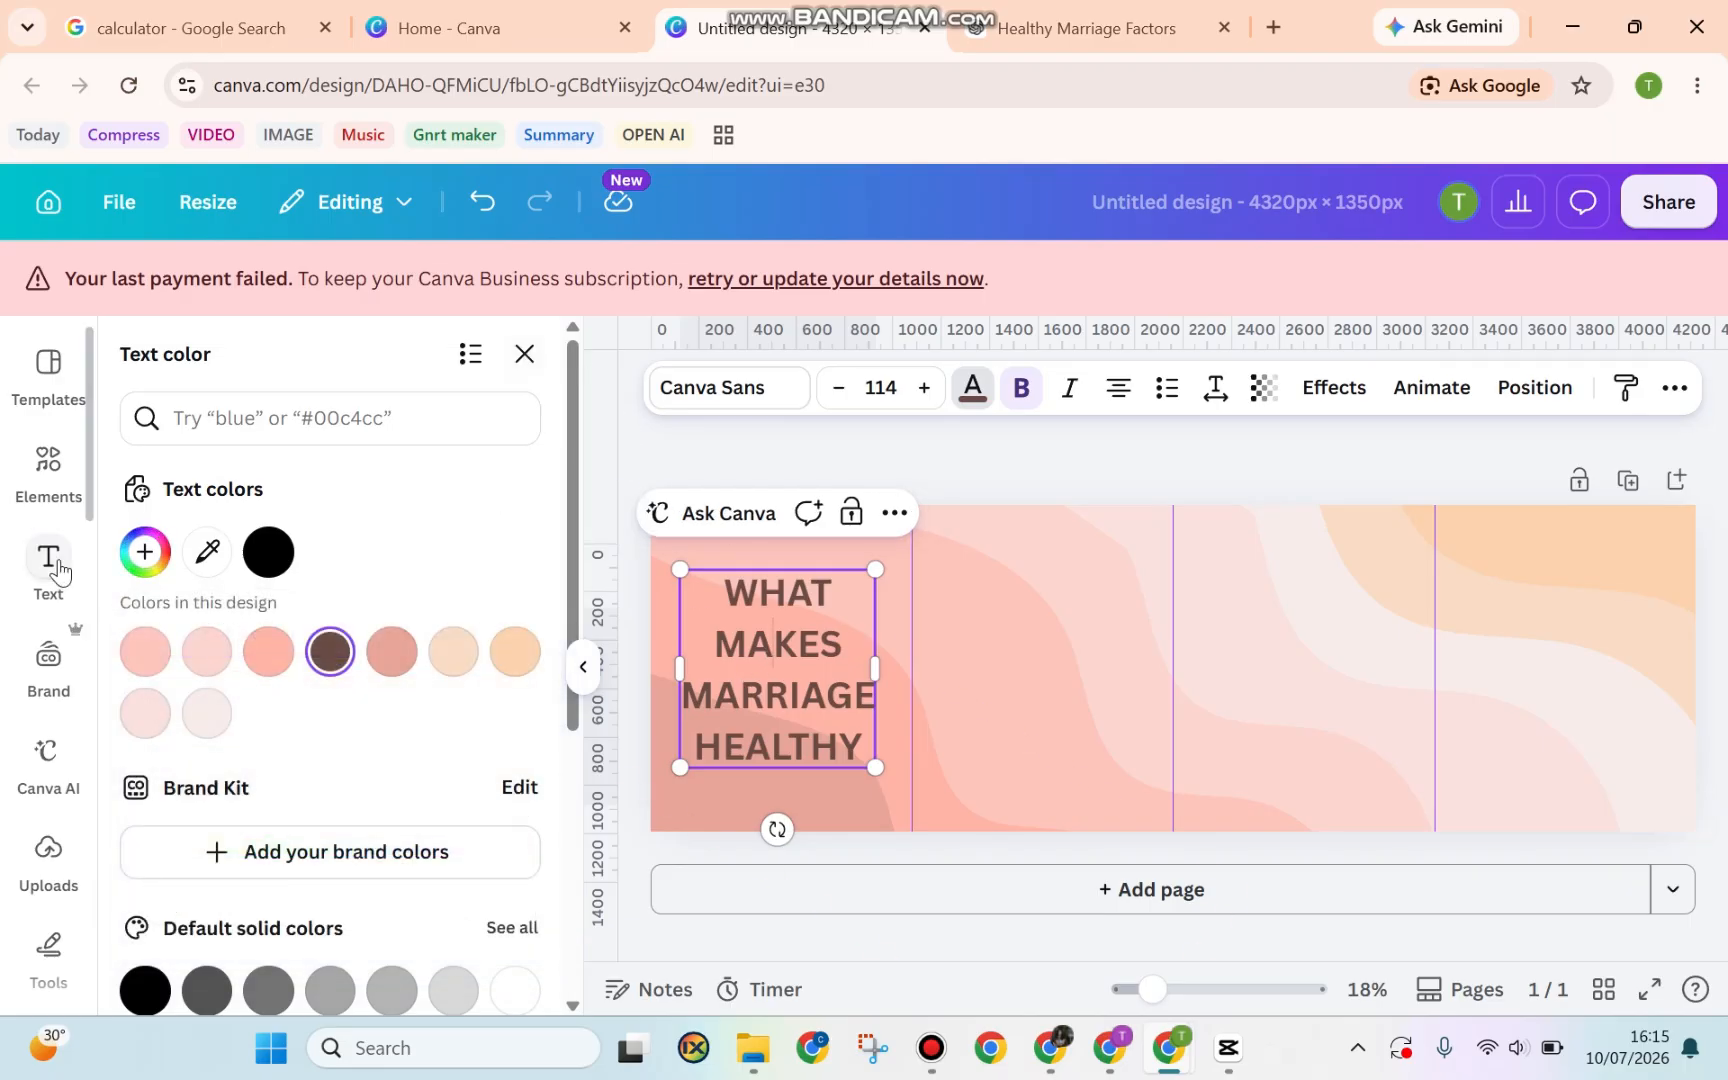
{"action": "left_click", "coordinate": [50, 565]}
Add a subheading in the second column holding the marriage factors as a bulleted list
{"action": "left_click", "coordinate": [262, 890]}
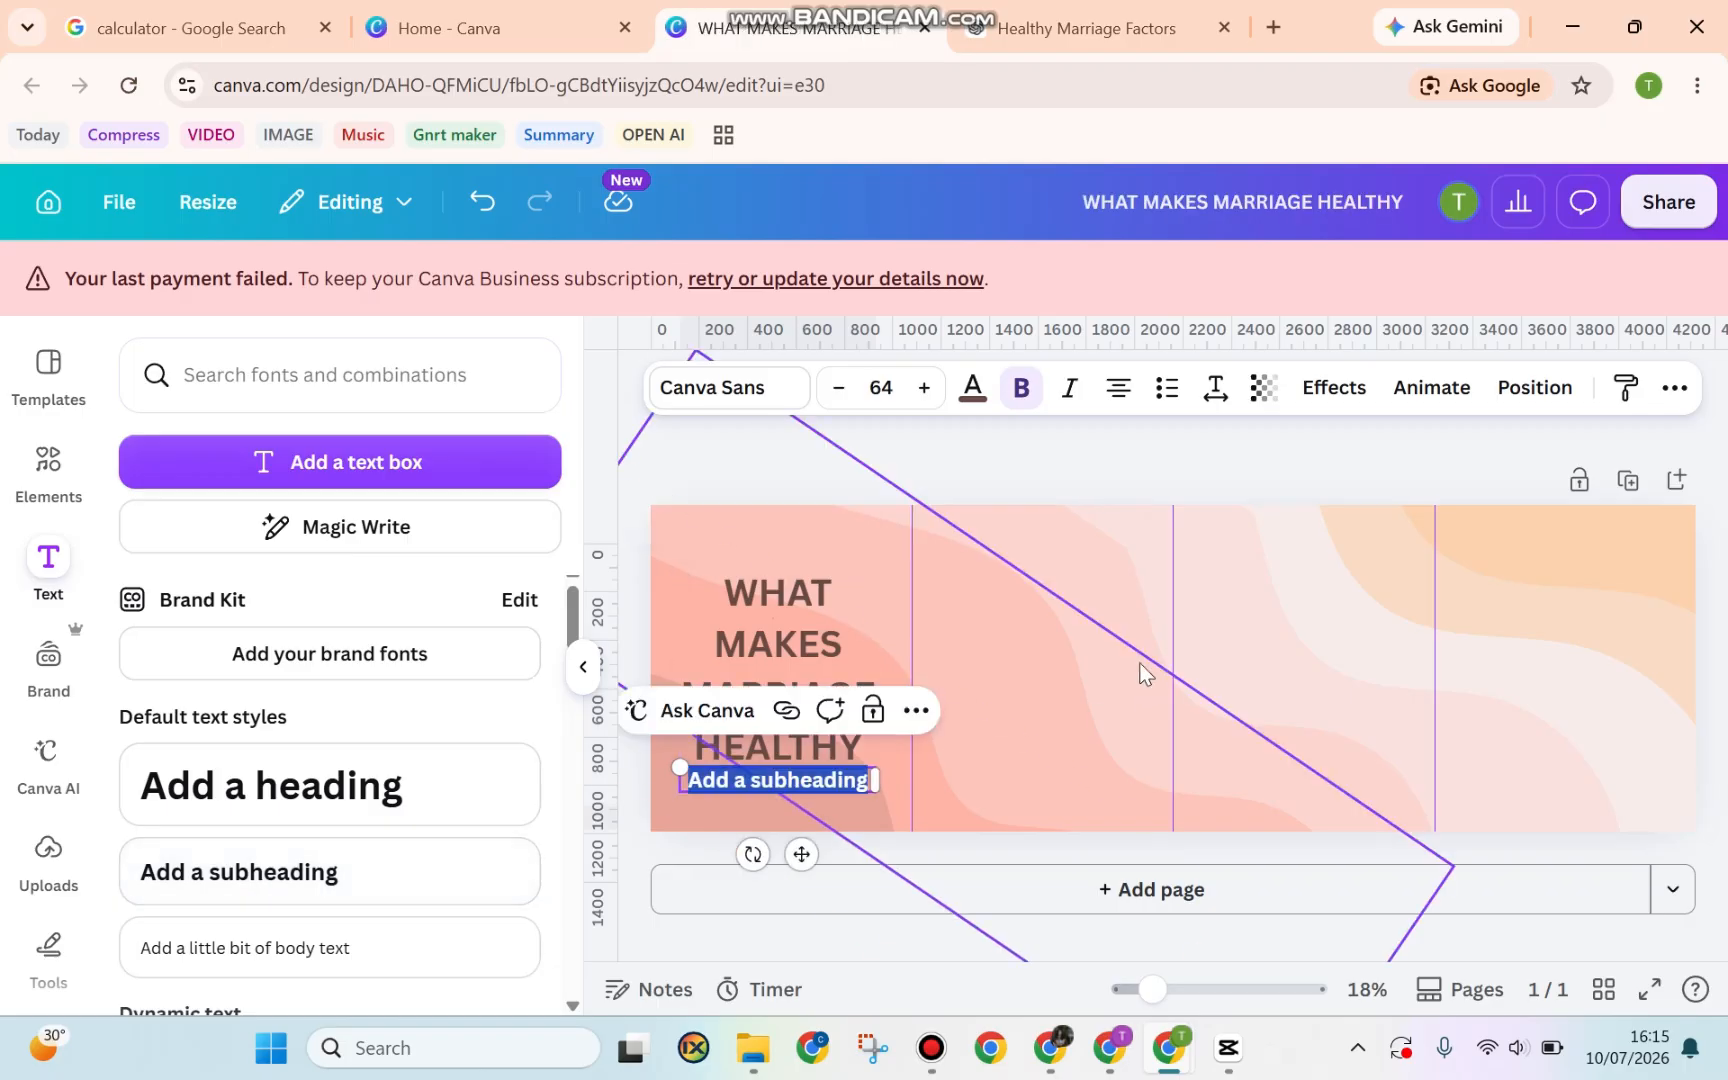
{"action": "left_click_drag", "start_coordinate": [802, 855], "coordinate": [1062, 688]}
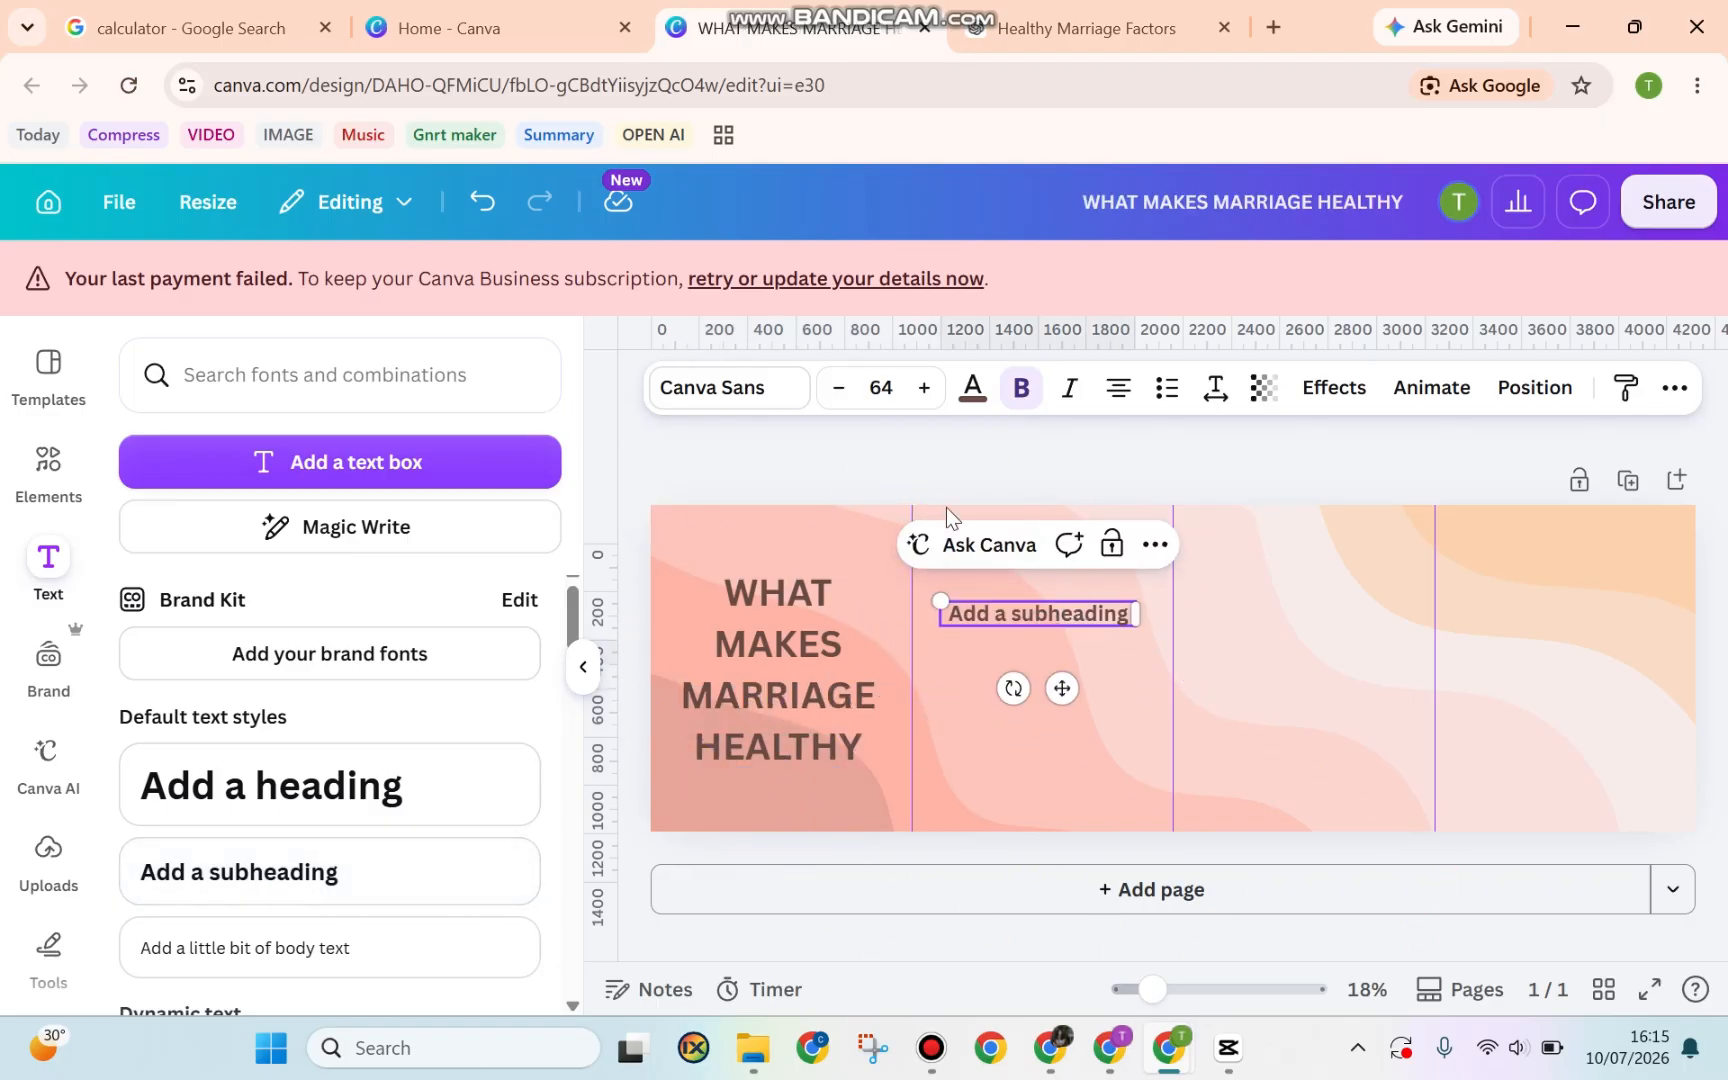
{"action": "left_click", "coordinate": [1085, 30]}
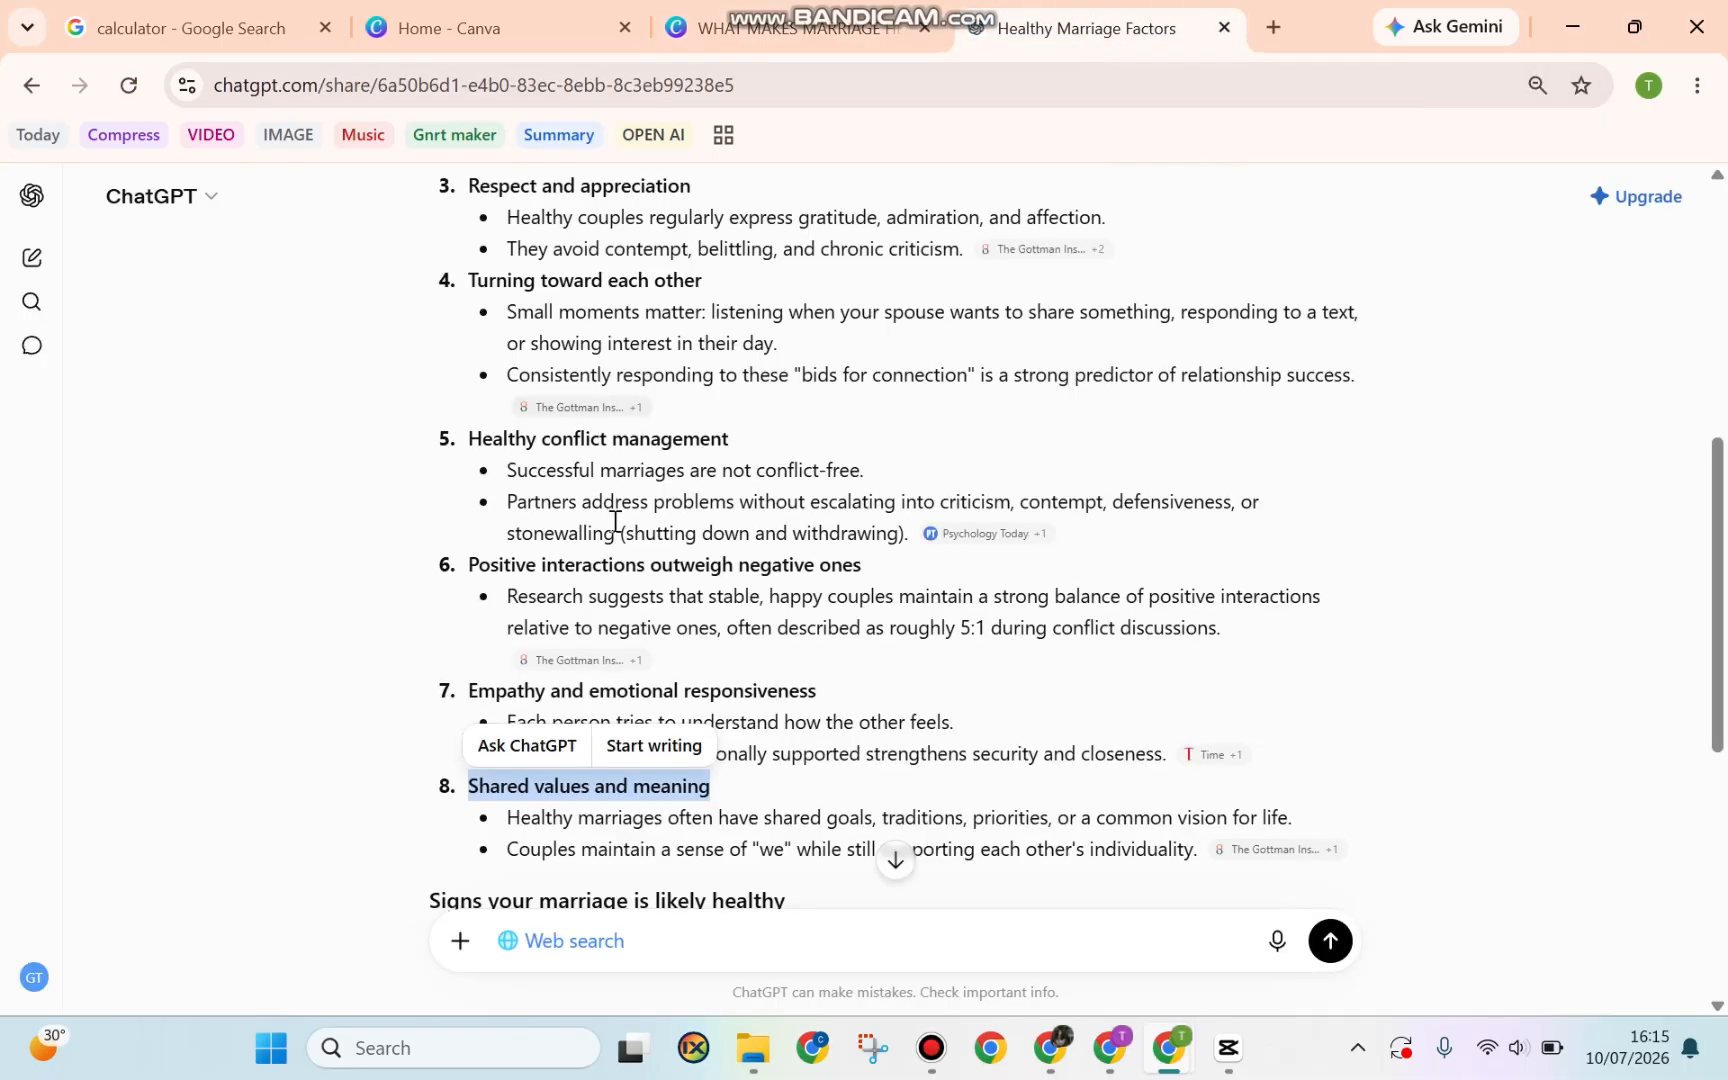
{"action": "scroll", "coordinate": [615, 521], "scroll_direction": "up", "scroll_amount": 3}
{"action": "left_click", "coordinate": [790, 28]}
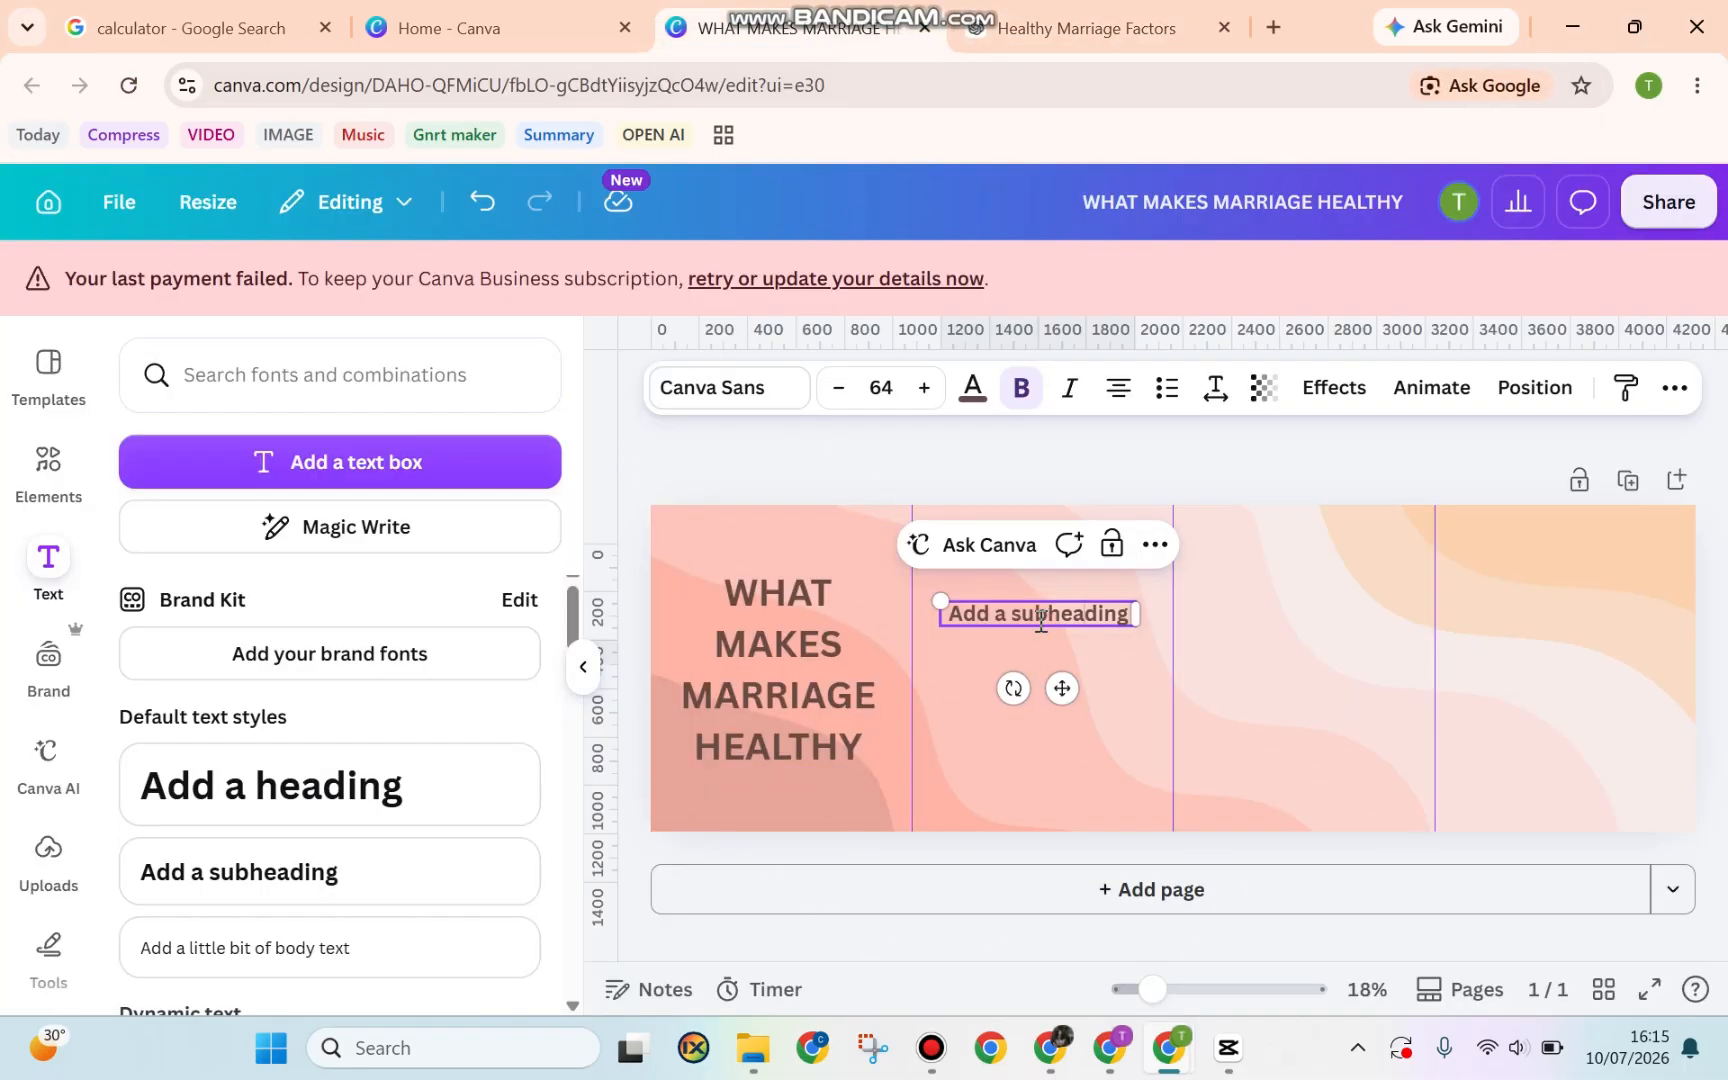
{"action": "key", "text": "BackSpace"}
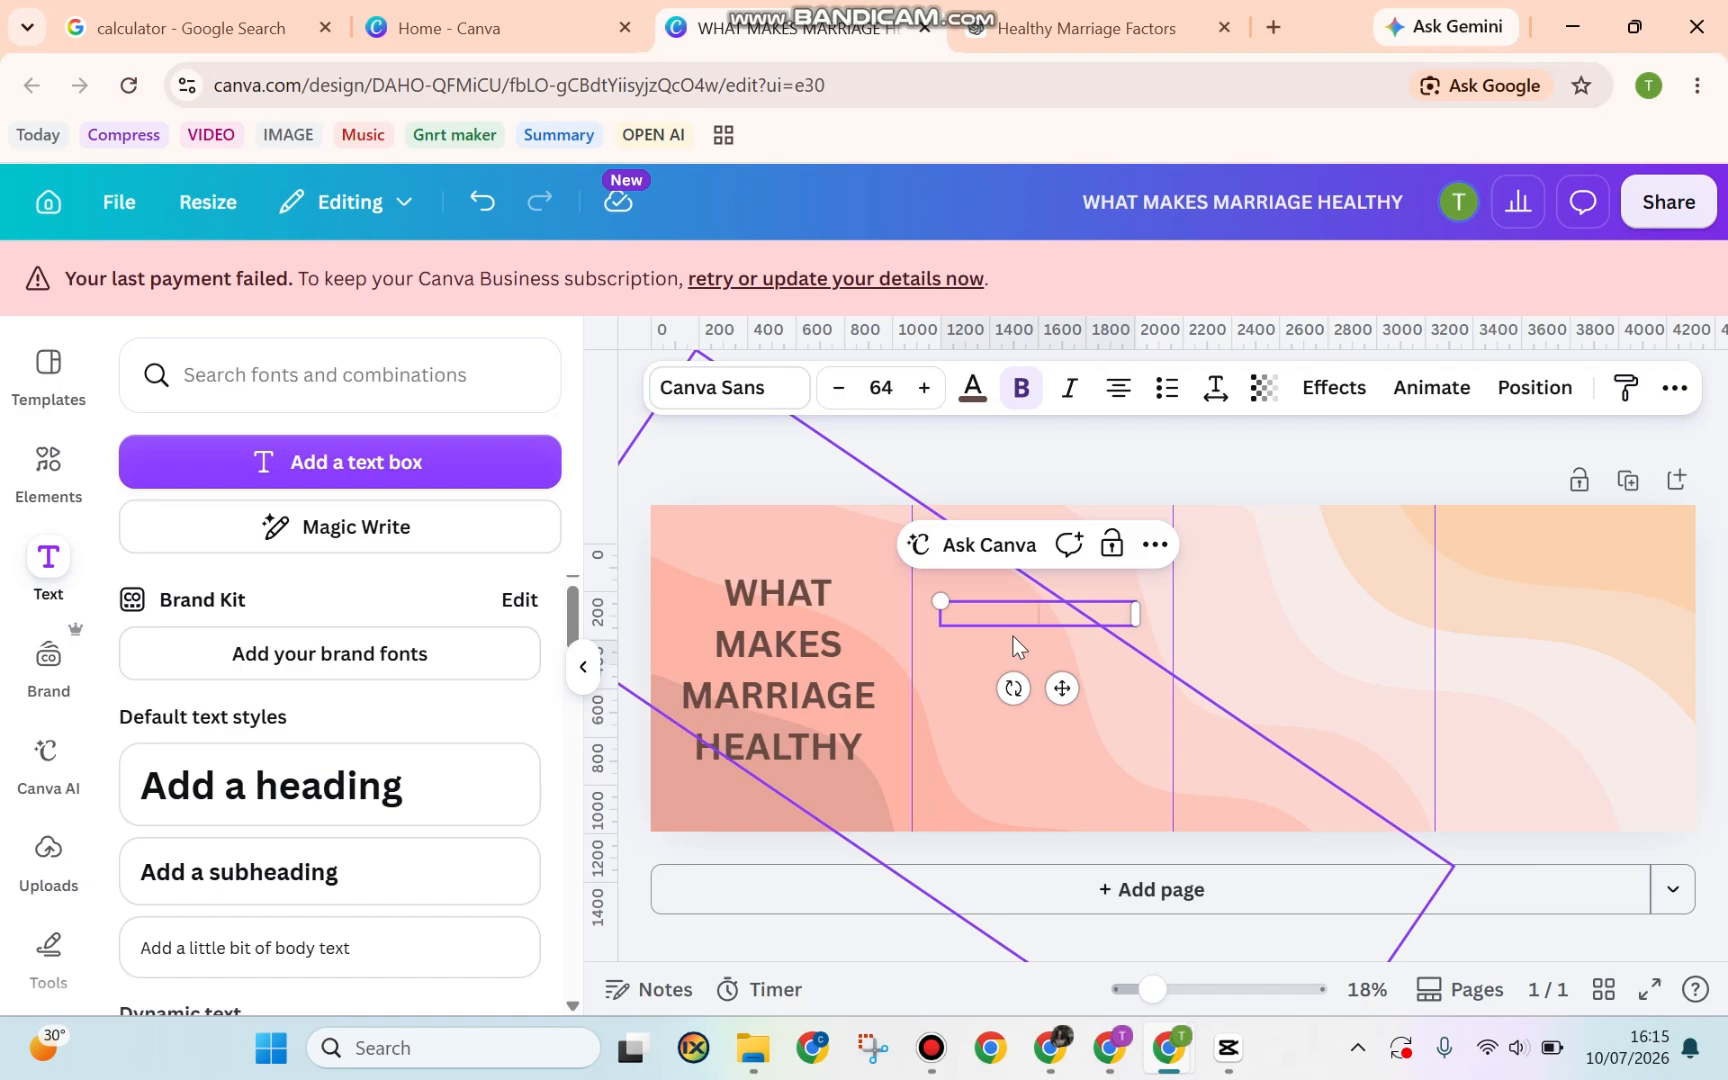
{"action": "left_click", "coordinate": [1160, 396]}
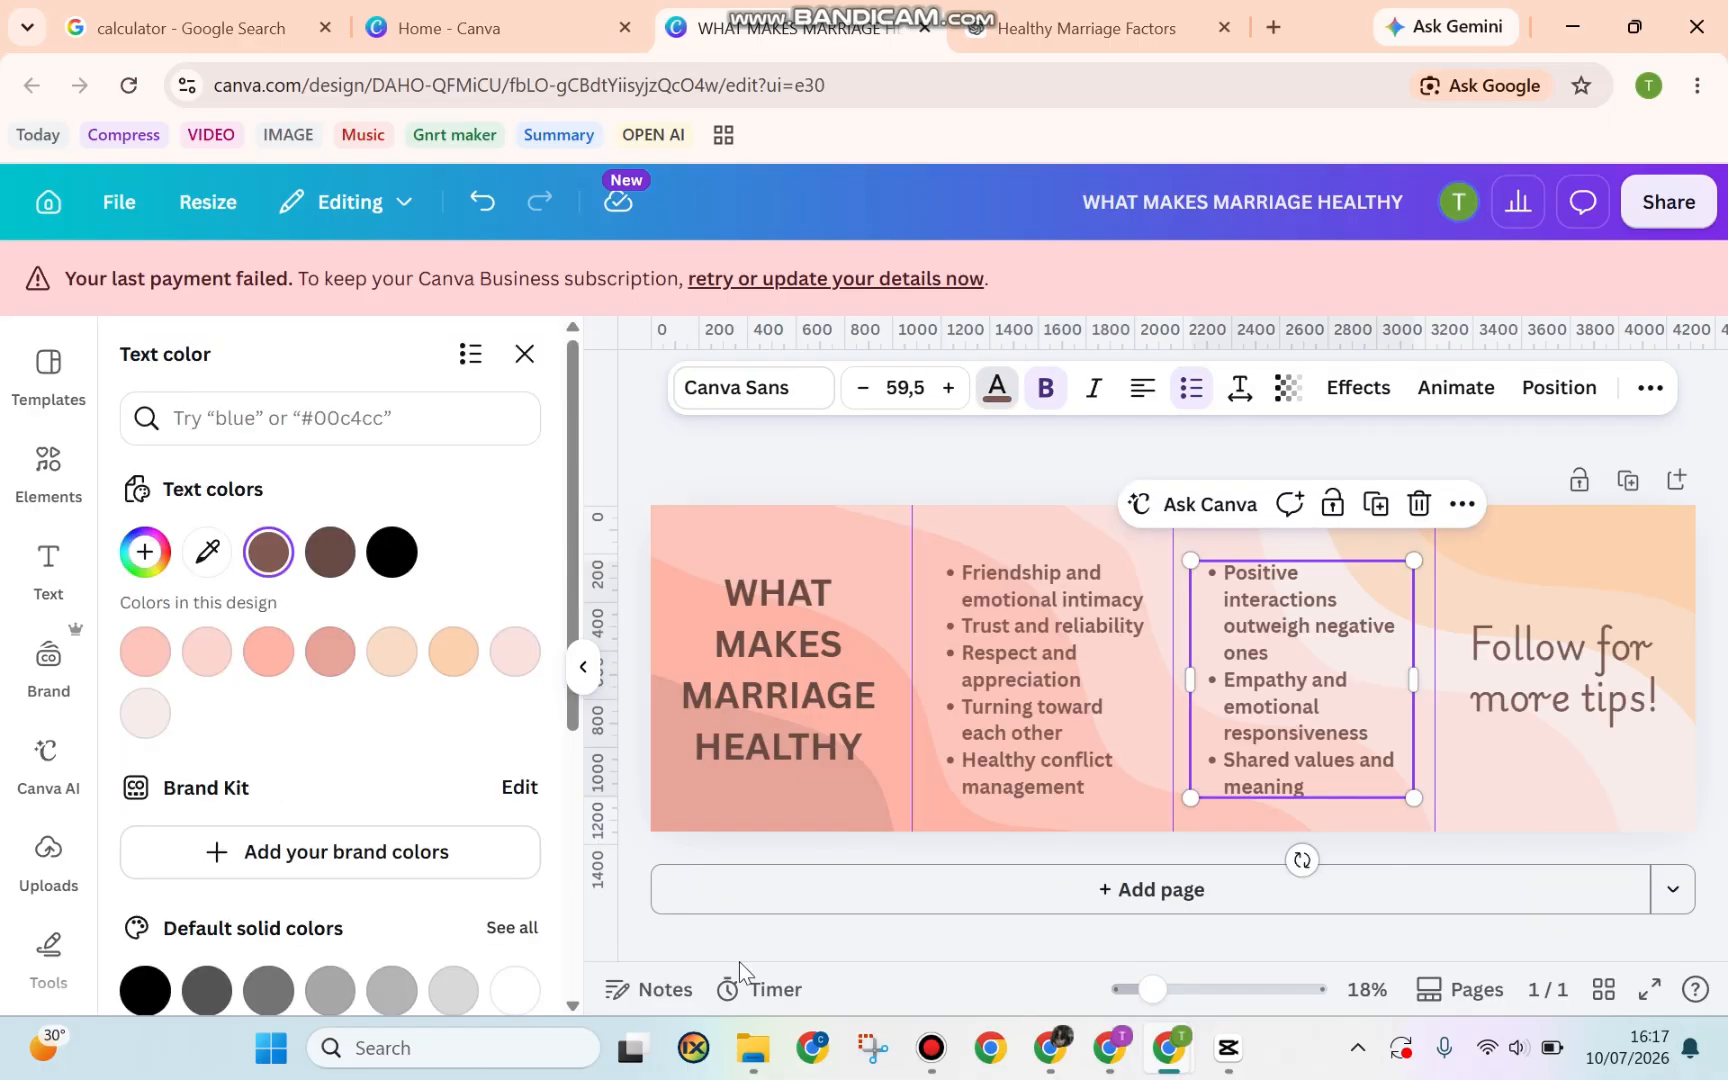
Check the title, both bulleted factor lists and the 'Follow for more tips!' line
{"action": "left_click", "coordinate": [832, 655]}
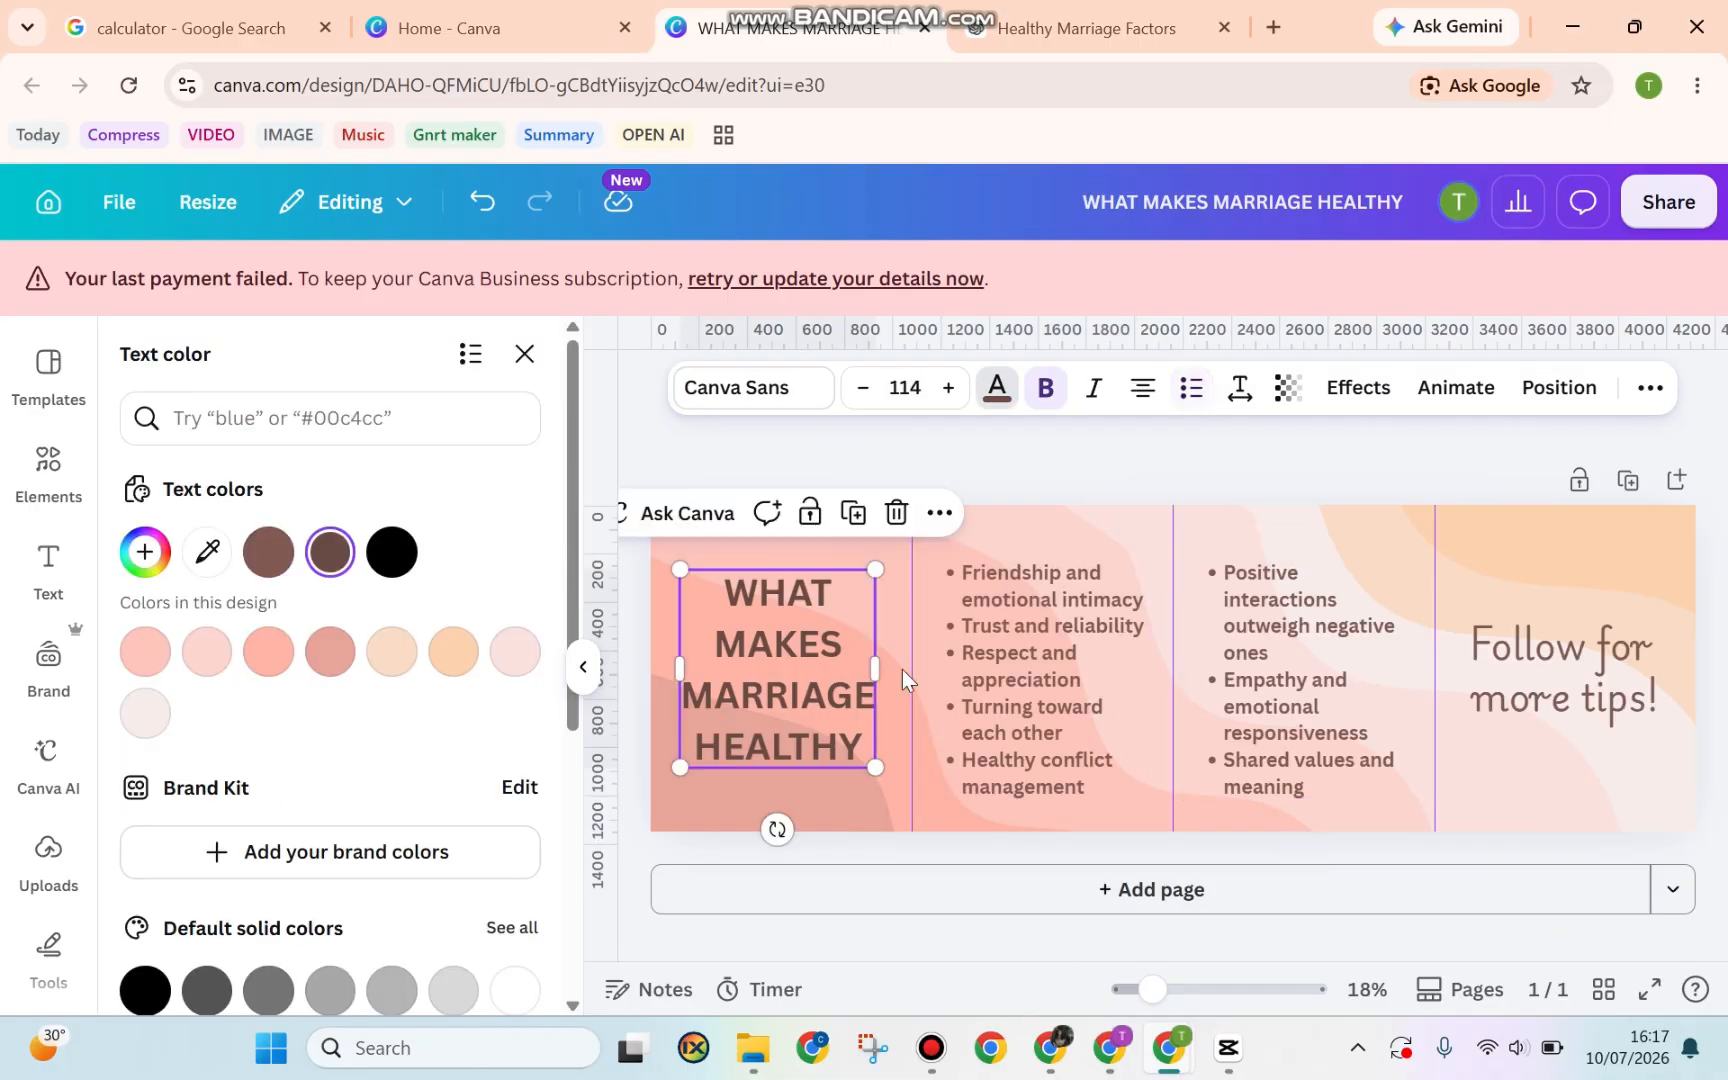
{"action": "left_click", "coordinate": [1030, 675]}
{"action": "left_click", "coordinate": [1300, 680]}
{"action": "left_click", "coordinate": [1575, 715]}
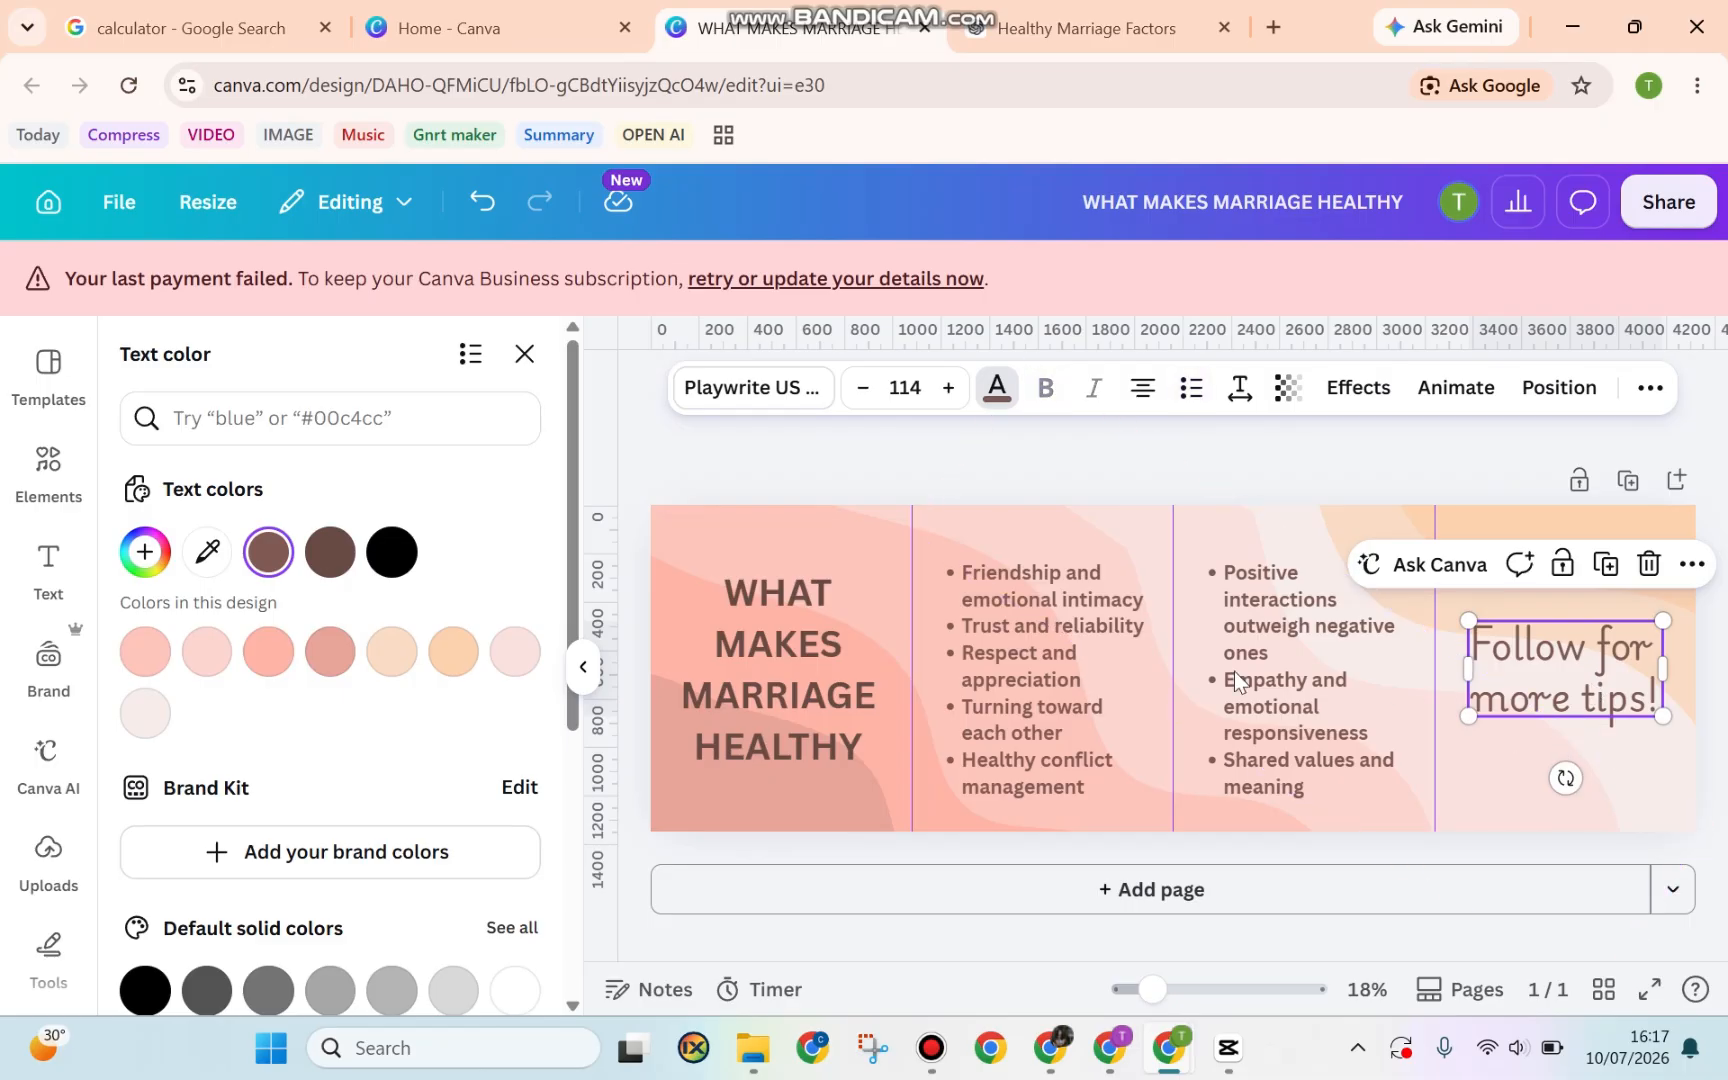
{"action": "left_click", "coordinate": [48, 470]}
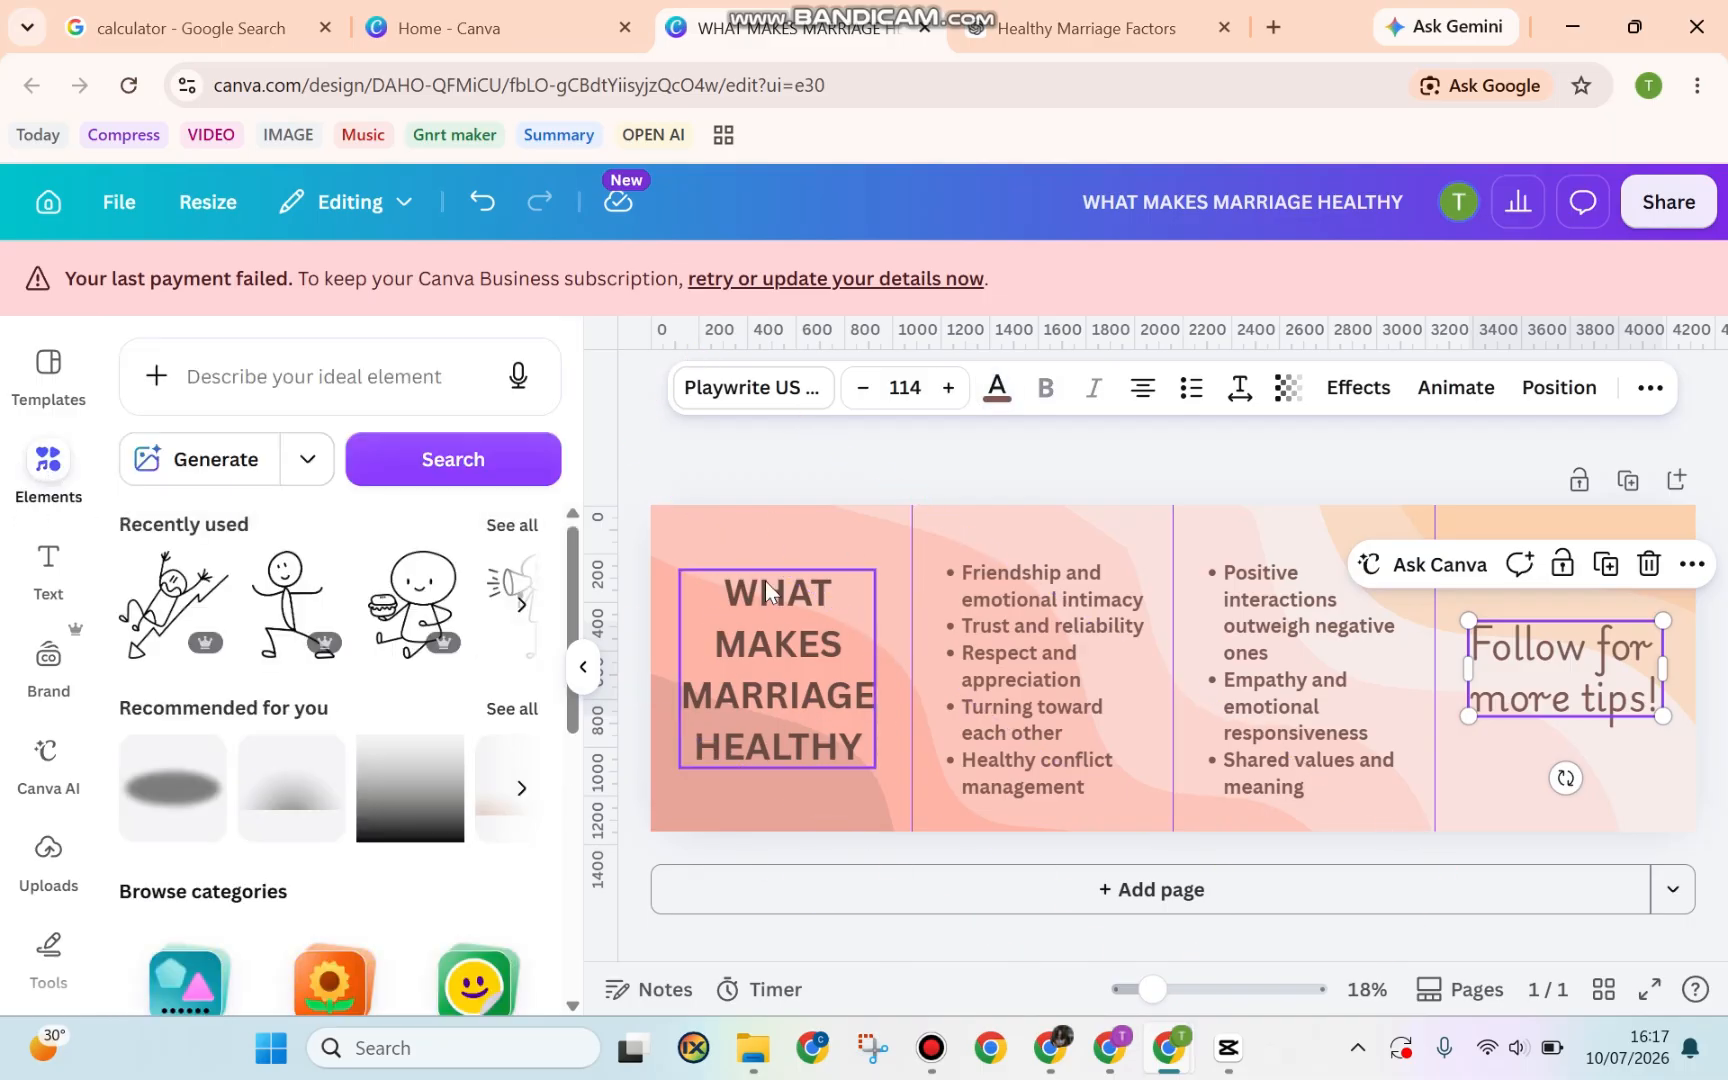
Search Elements for 'marriage' graphics and add the bride-and-groom graphic
{"action": "left_click", "coordinate": [327, 393]}
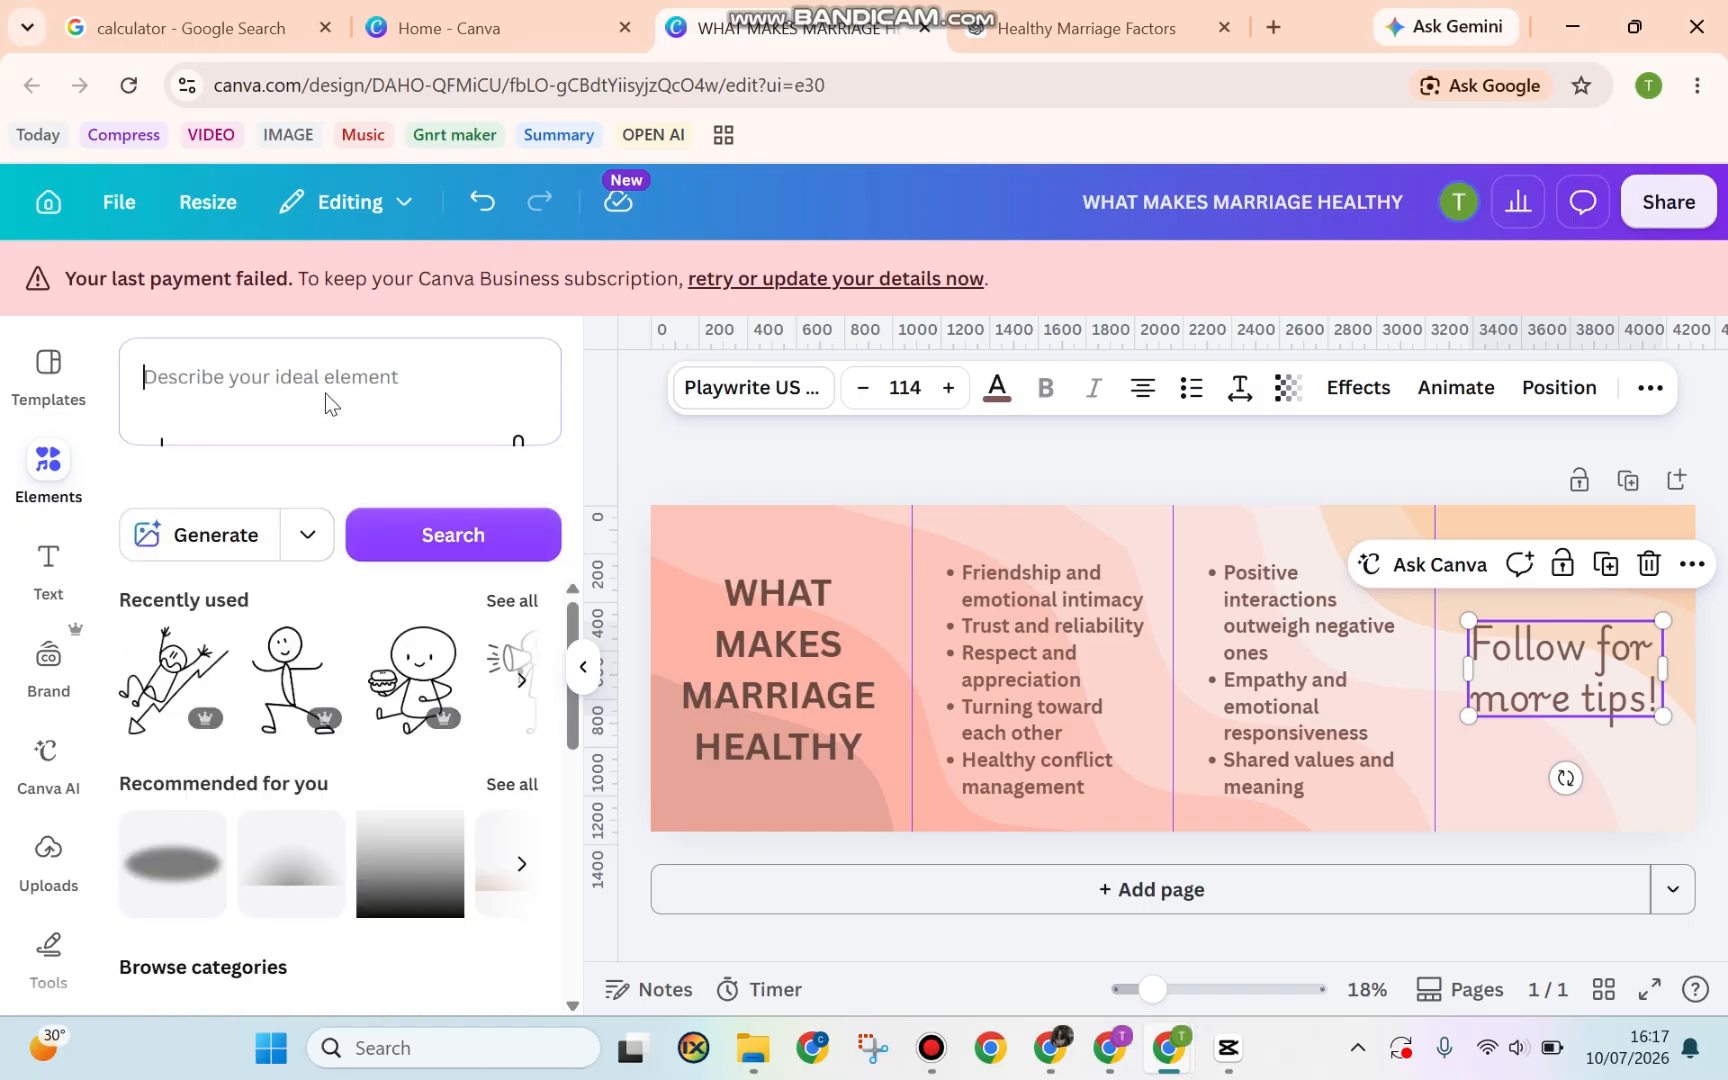
{"action": "type", "text": "M"}
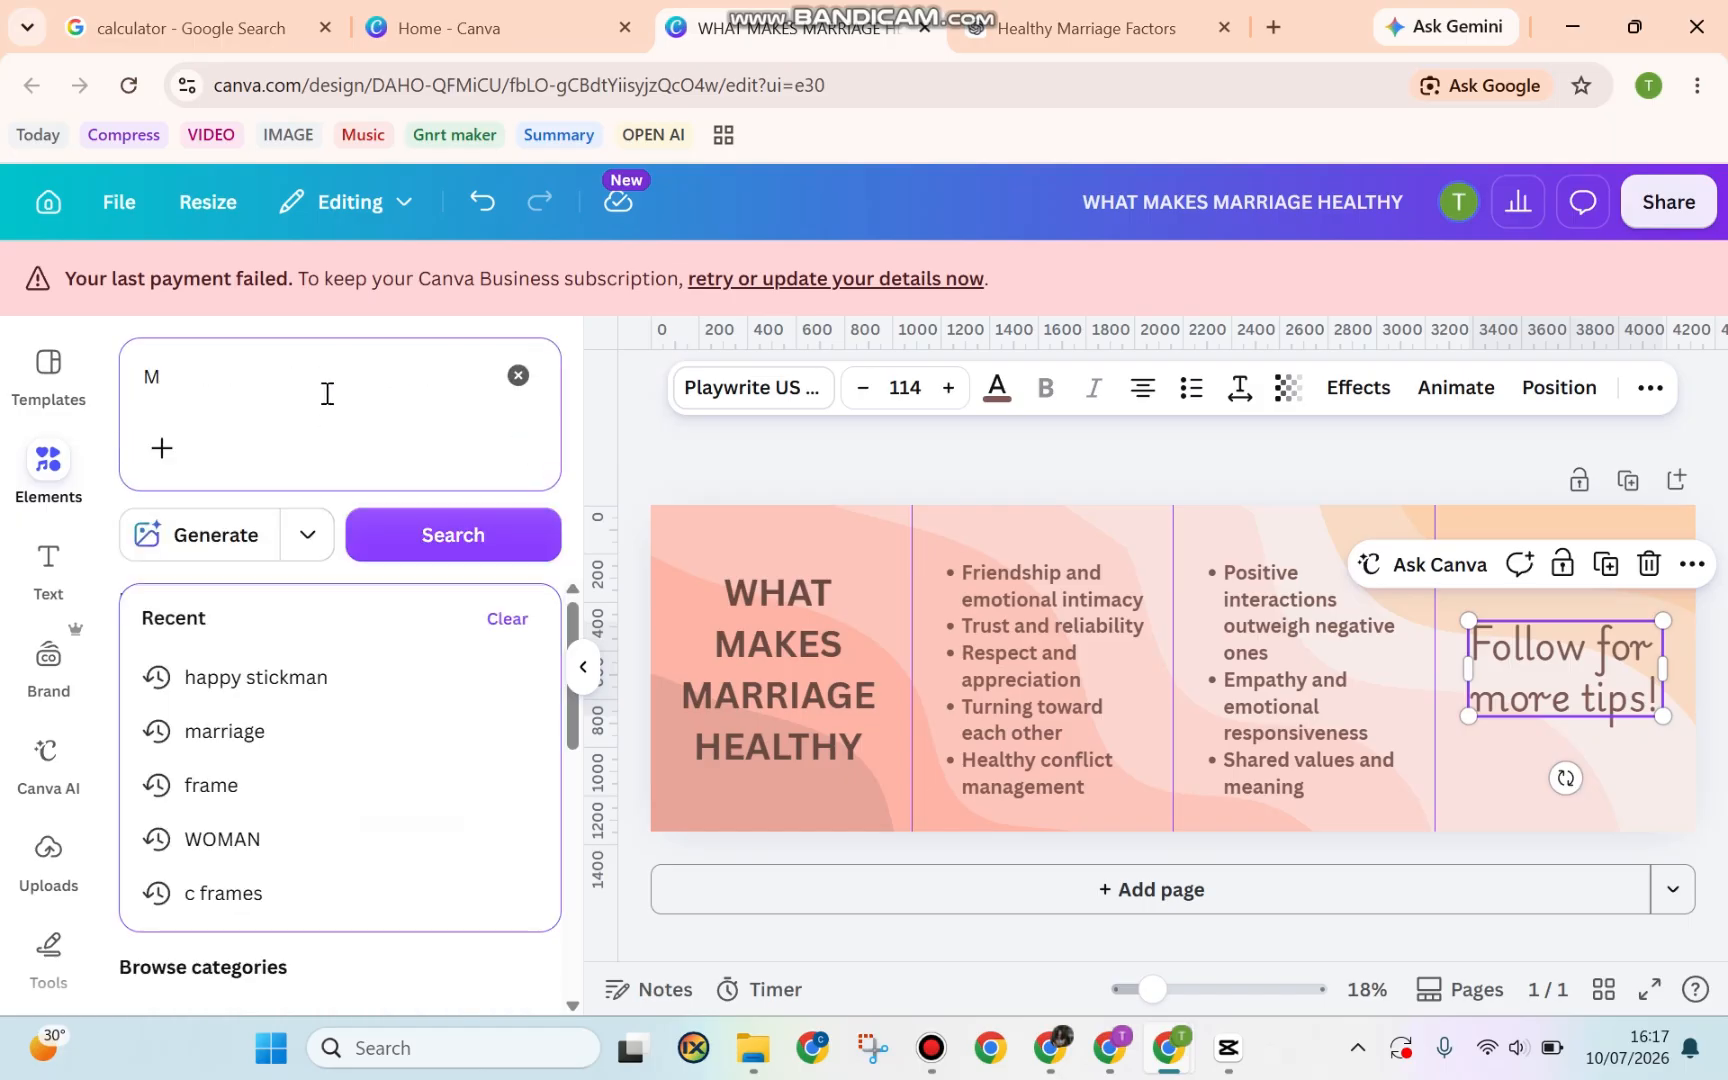
{"action": "left_click", "coordinate": [230, 735]}
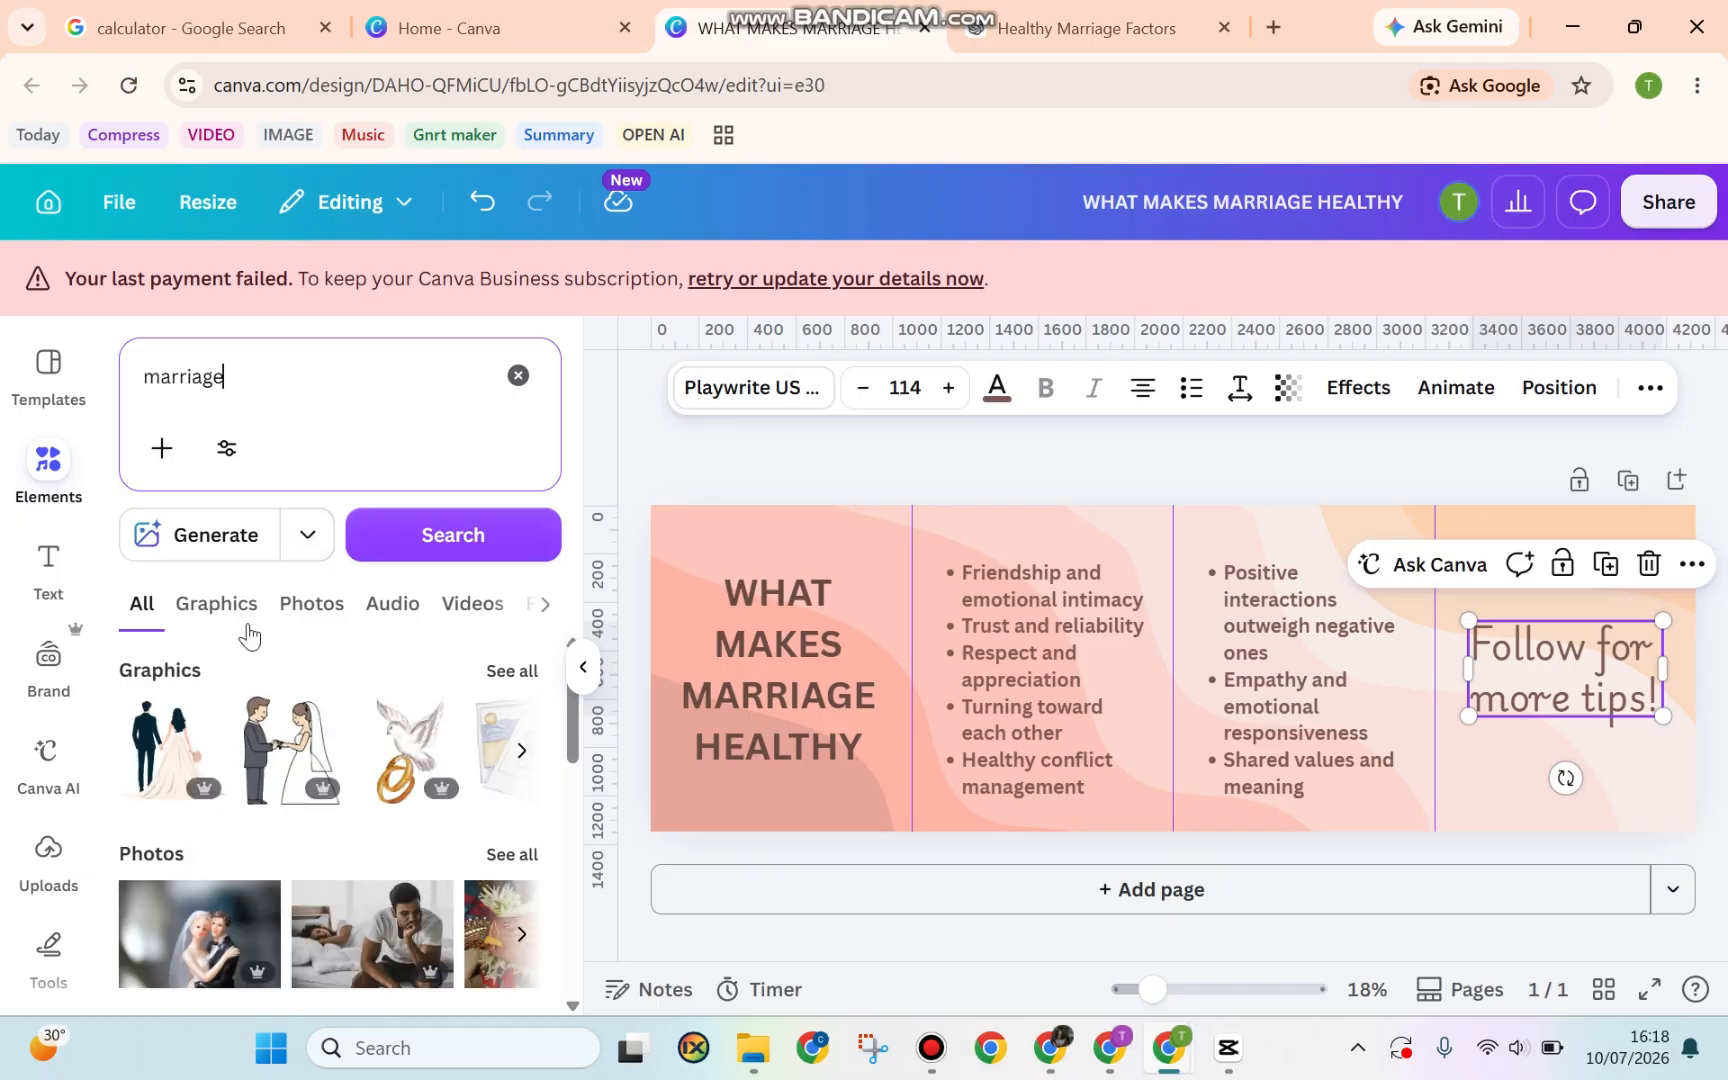
{"action": "left_click", "coordinate": [230, 608]}
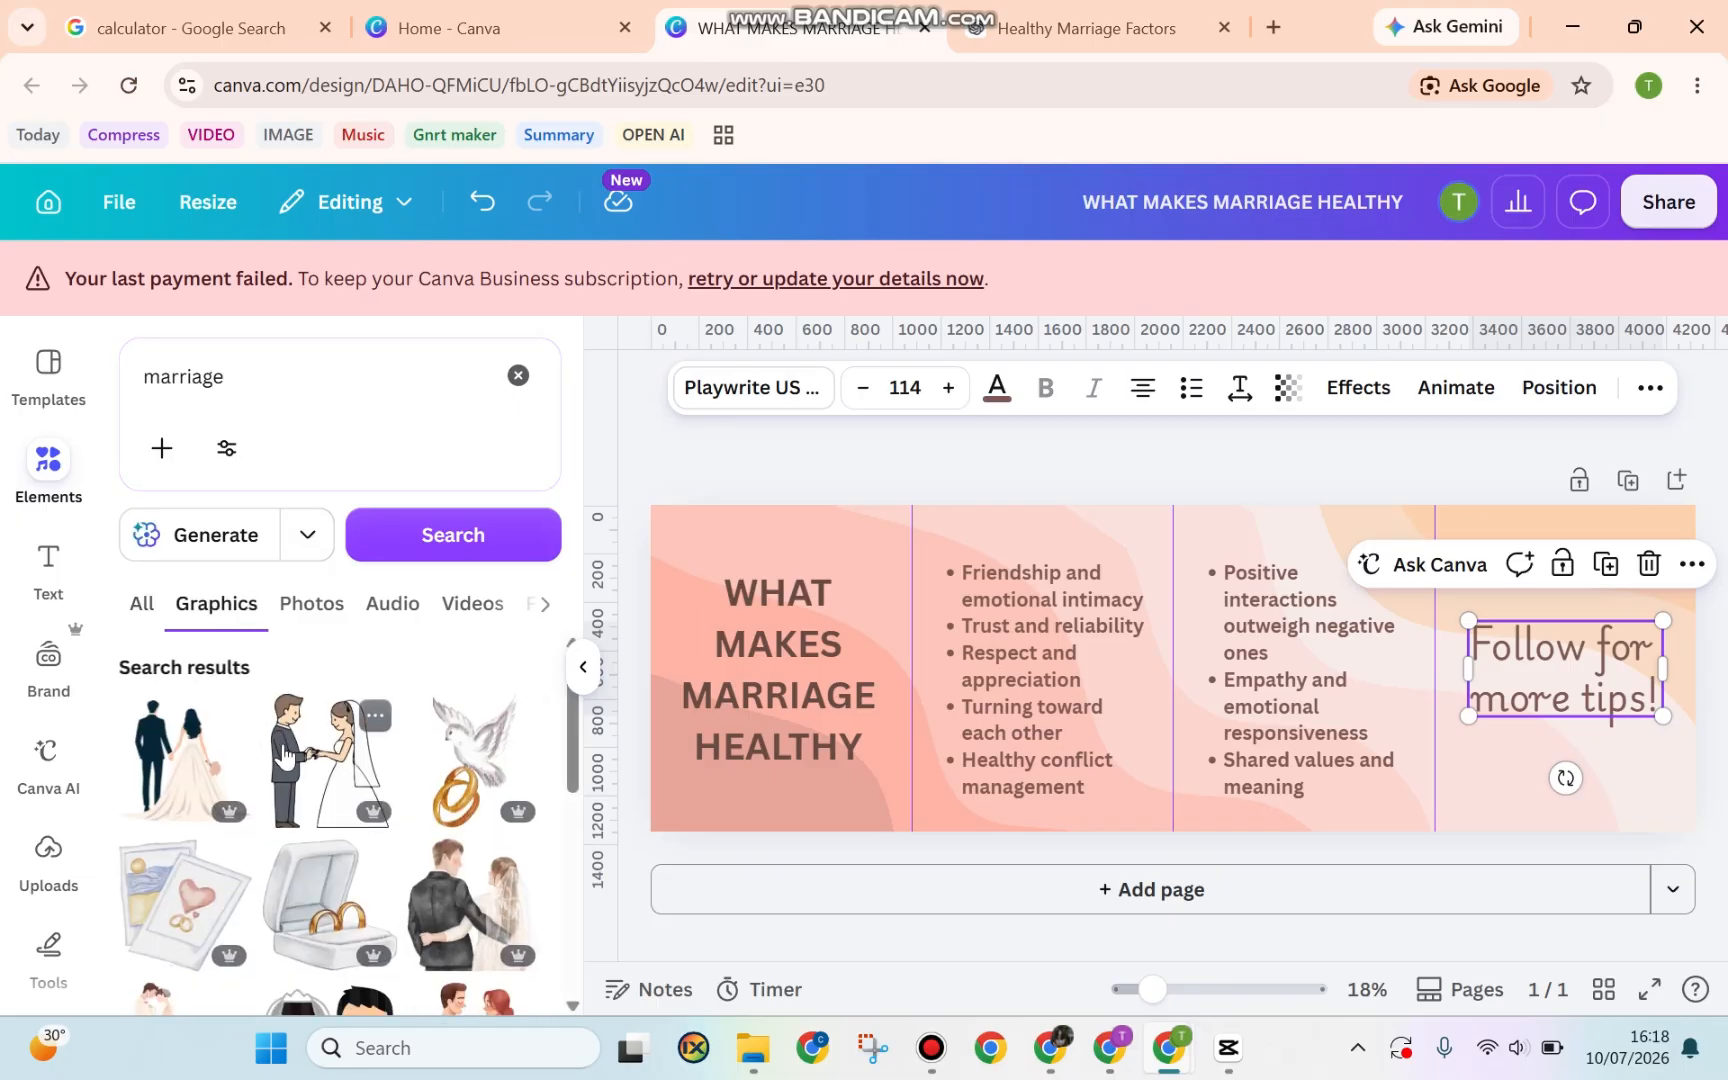
{"action": "scroll", "coordinate": [285, 755], "scroll_direction": "down", "scroll_amount": 3}
{"action": "scroll", "coordinate": [285, 755], "scroll_direction": "down", "scroll_amount": 2}
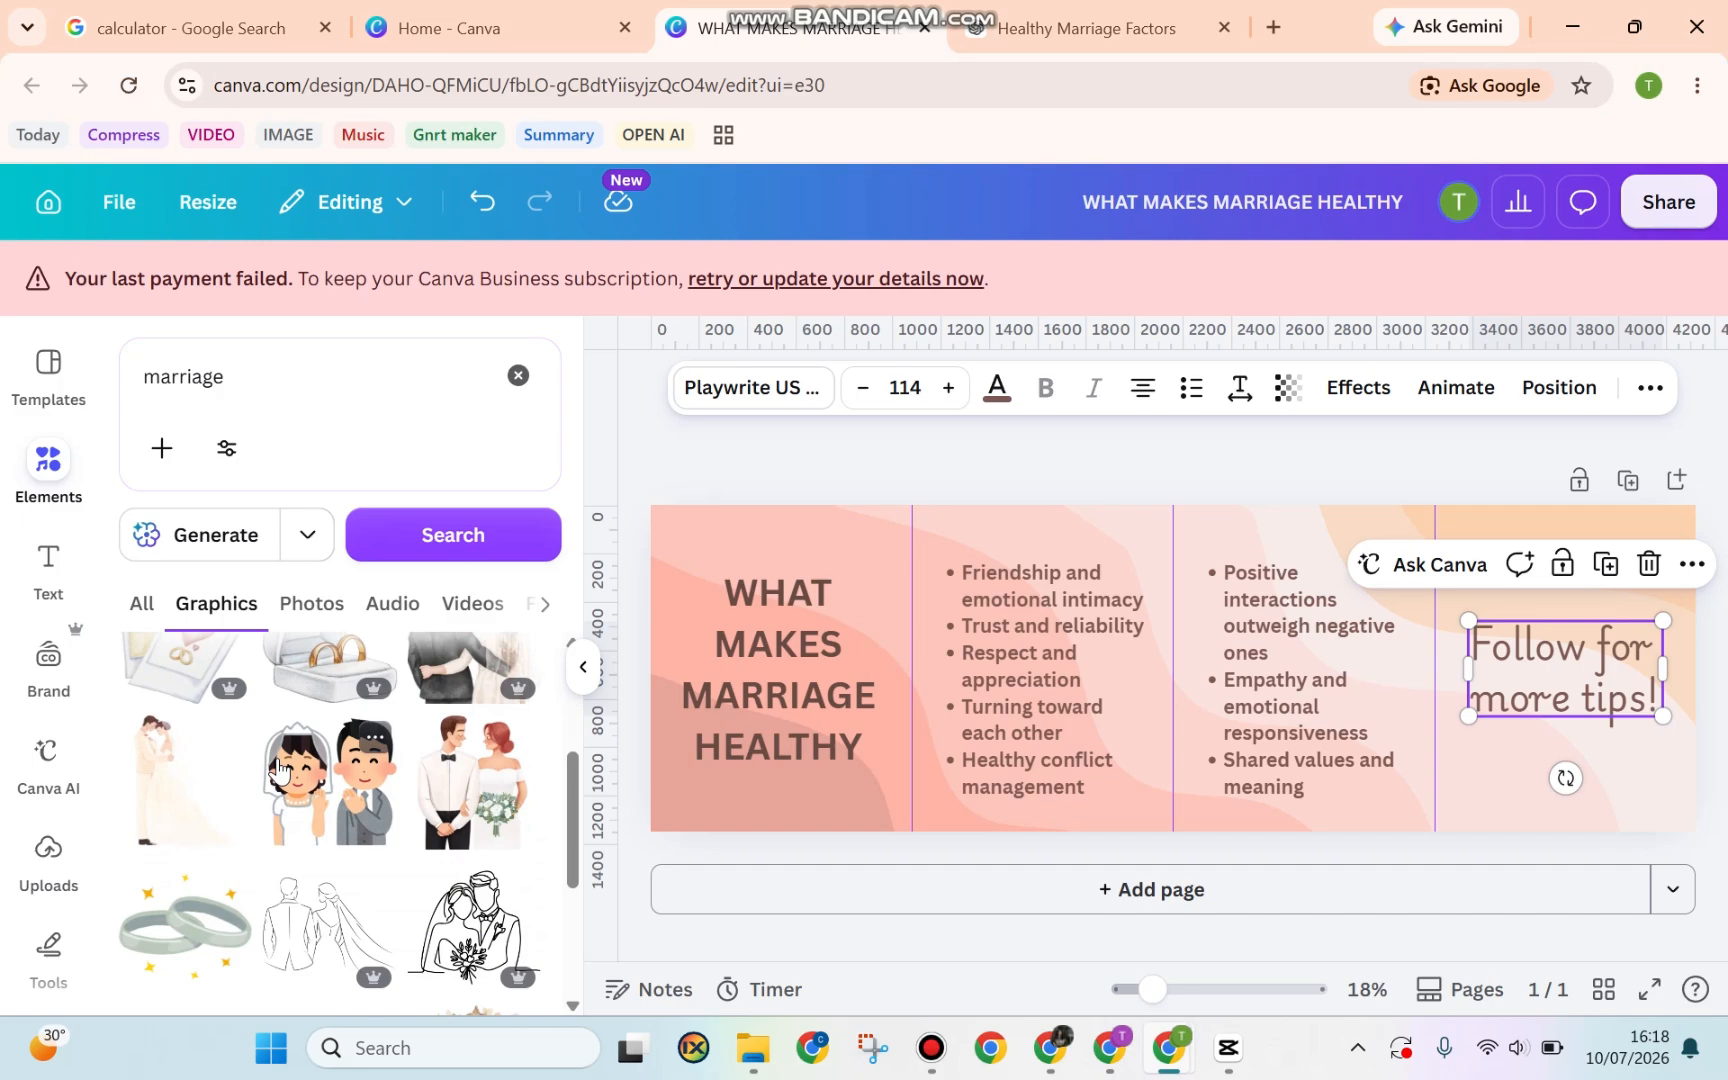
{"action": "left_click", "coordinate": [178, 790]}
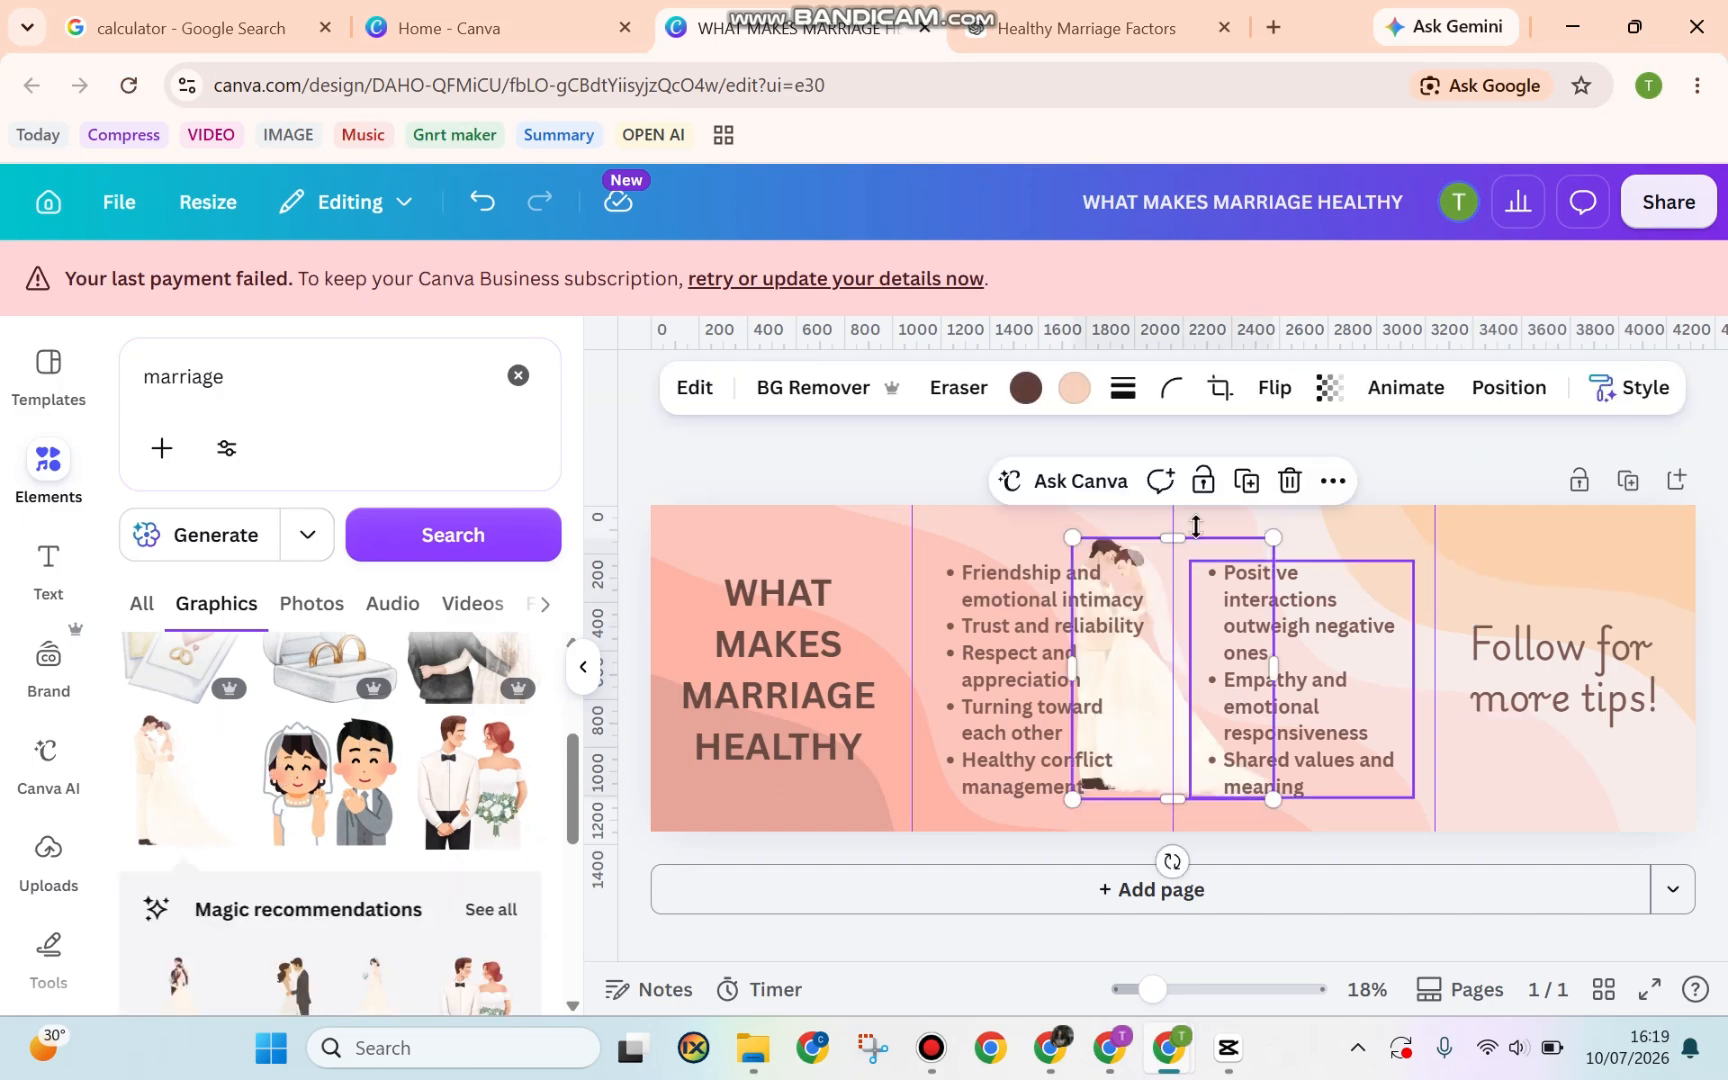
Stretch the couple graphic over the first panel and set its transparency to 45
{"action": "mouse_move", "coordinate": [1196, 540]}
{"action": "left_mouse_down"}
{"action": "mouse_move", "coordinate": [1290, 560]}
{"action": "mouse_move", "coordinate": [777, 533]}
{"action": "mouse_move", "coordinate": [782, 546]}
{"action": "left_mouse_up"}
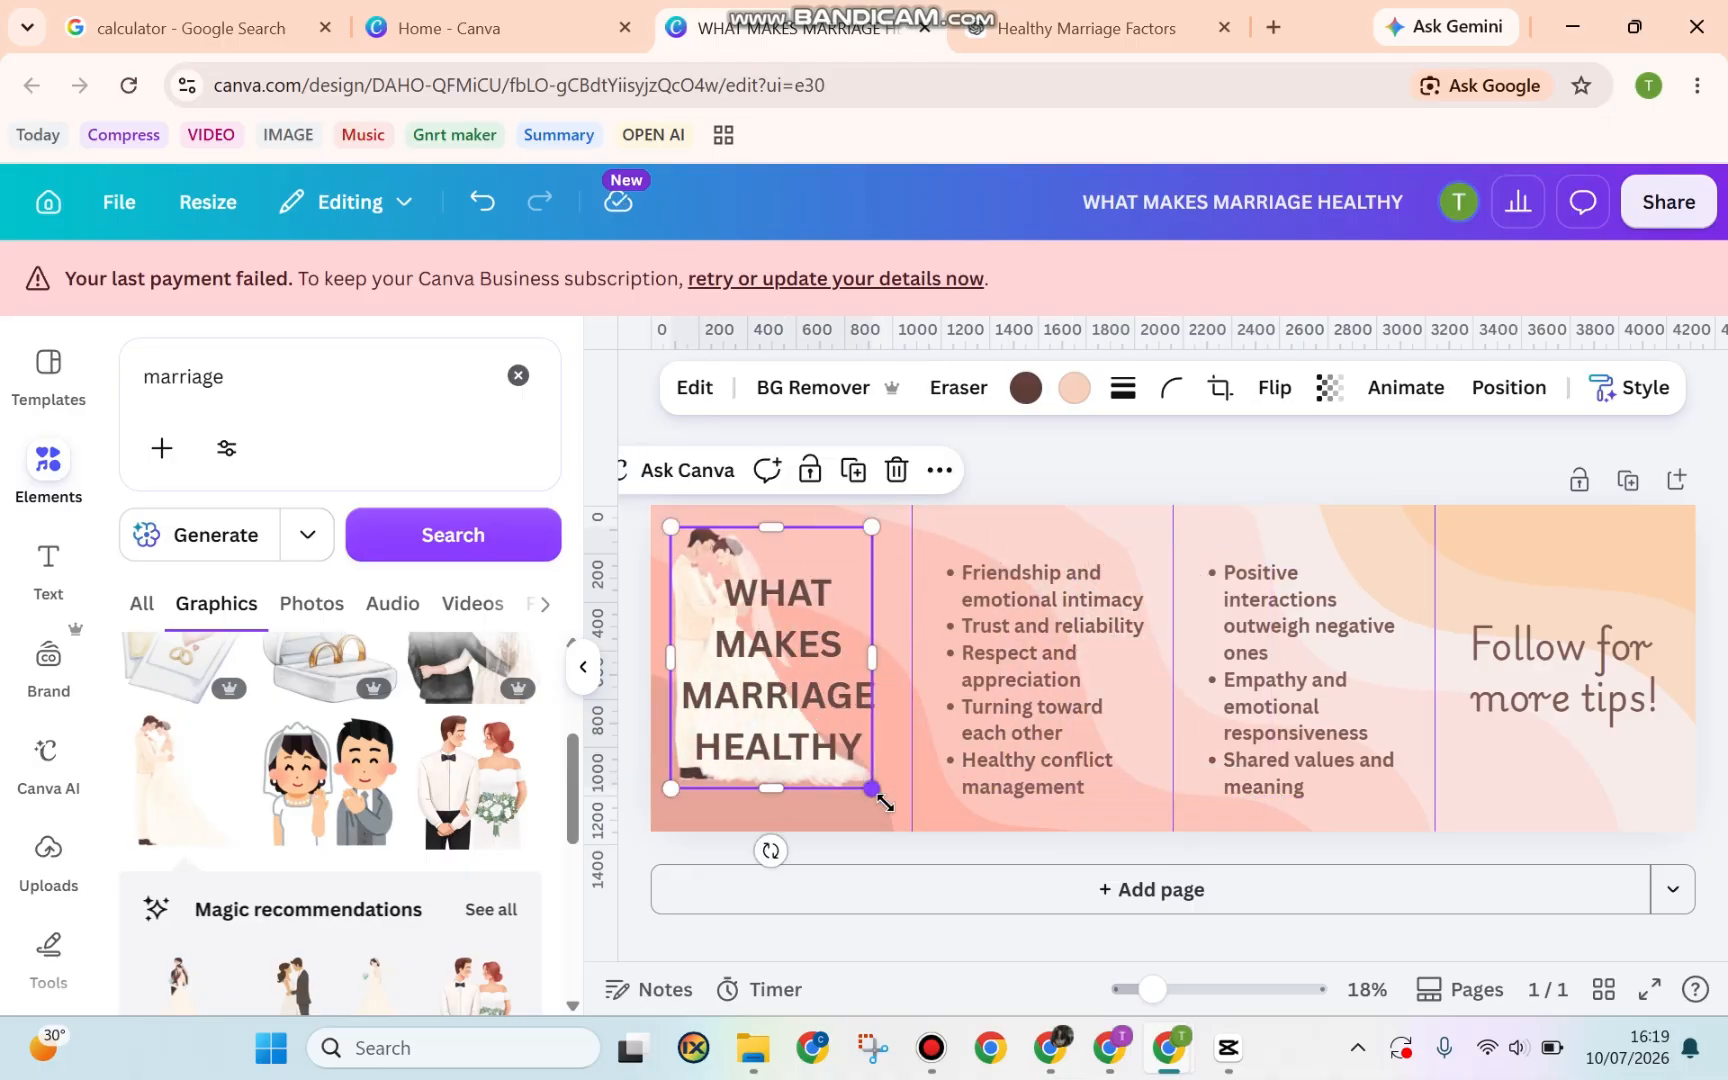
{"action": "left_click_drag", "start_coordinate": [872, 789], "coordinate": [905, 831]}
{"action": "left_click_drag", "start_coordinate": [670, 526], "coordinate": [653, 505]}
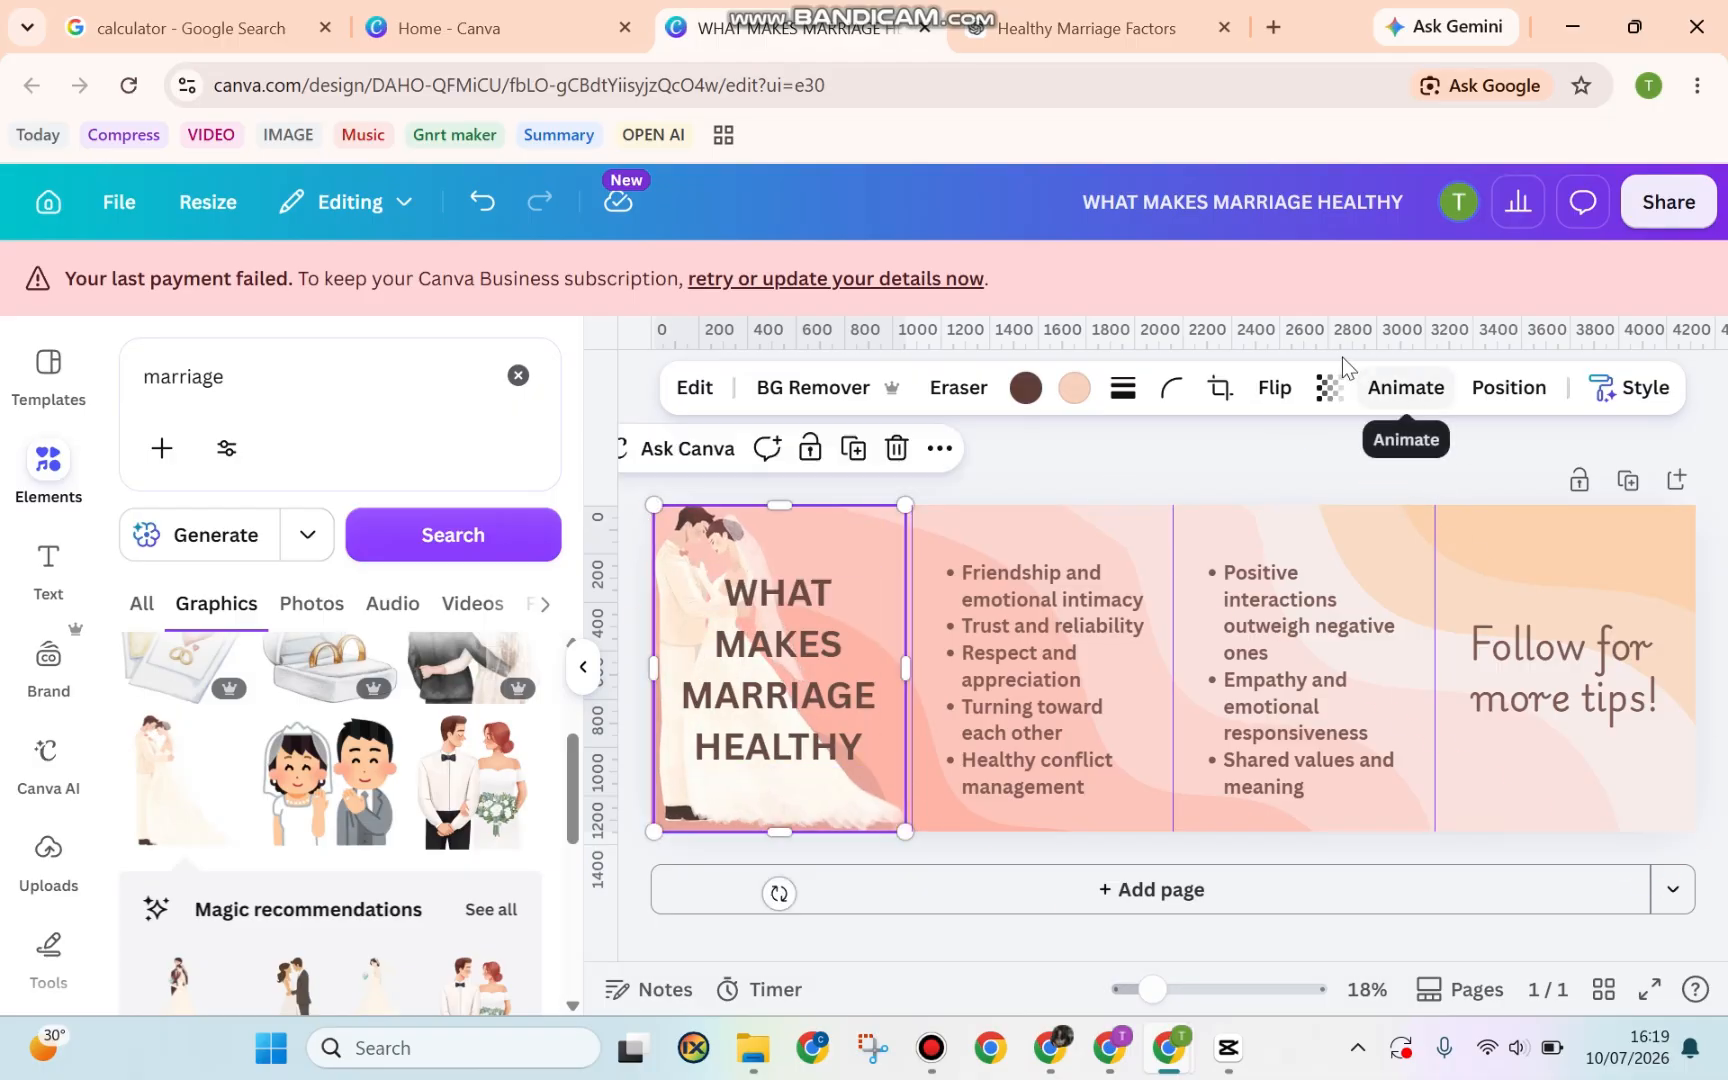
{"action": "left_click", "coordinate": [1329, 387]}
{"action": "left_click_drag", "start_coordinate": [1383, 490], "coordinate": [1281, 500]}
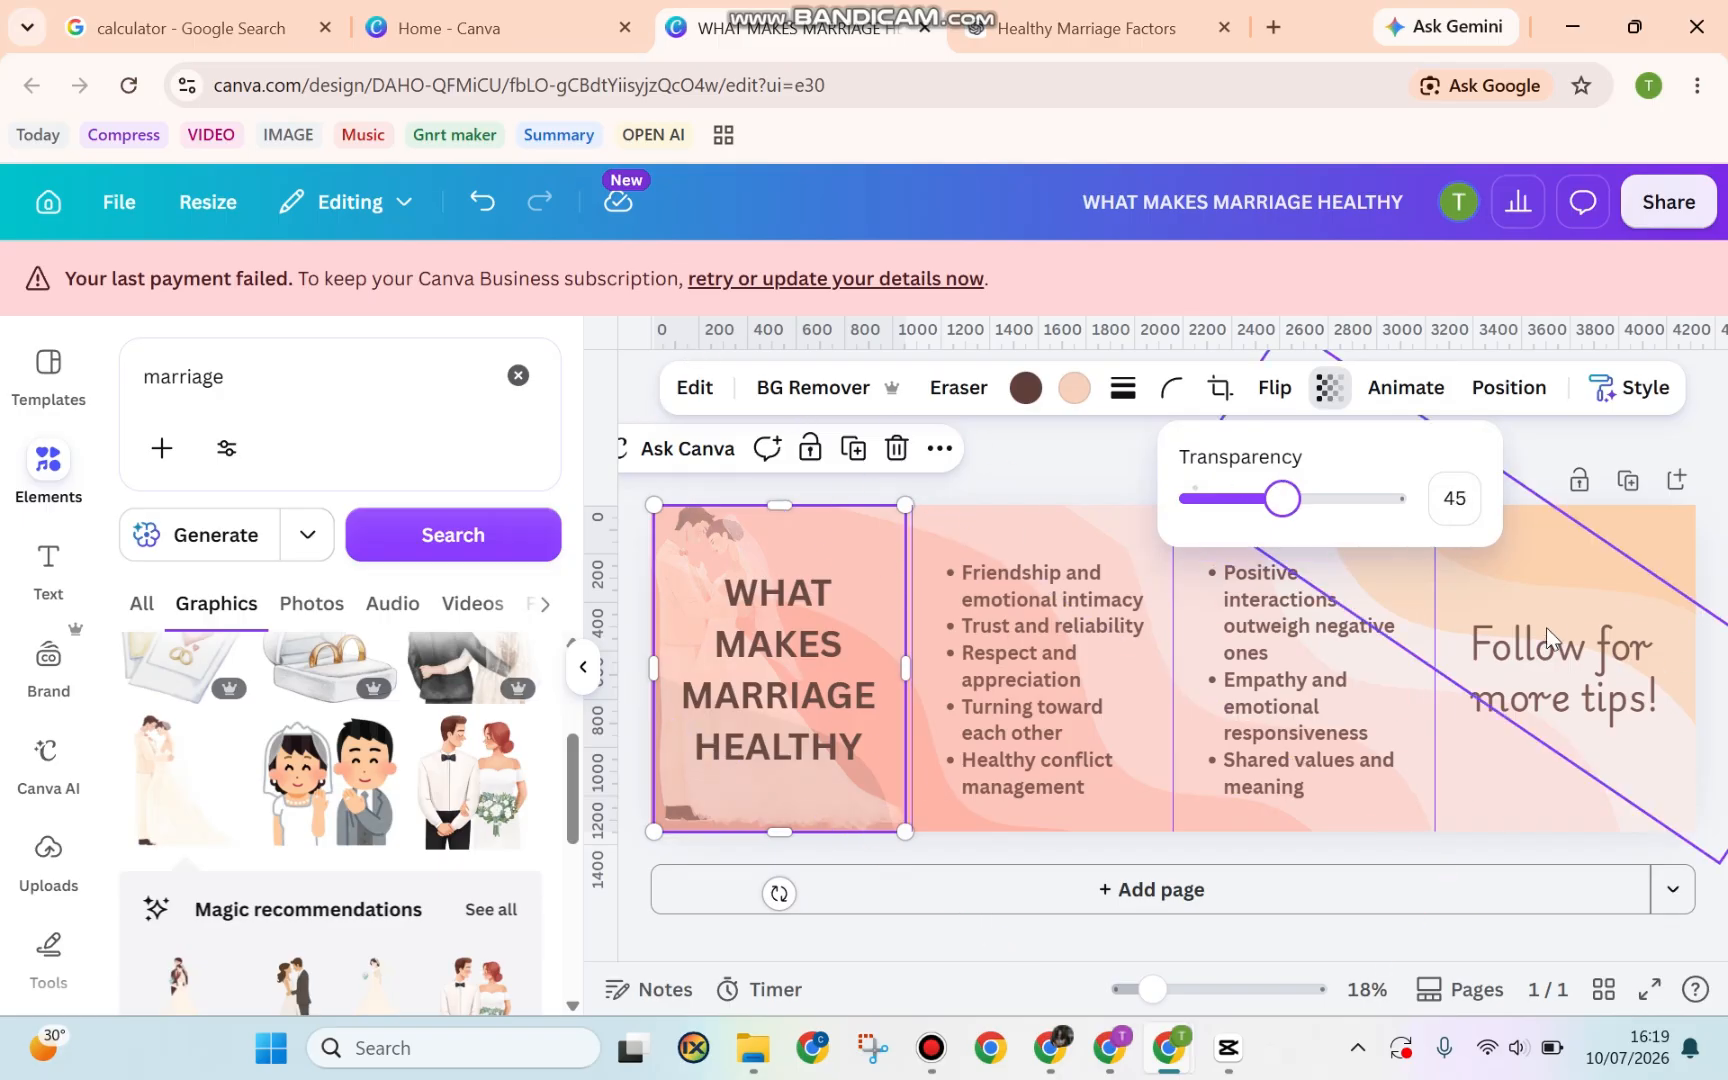
Deselect the bride-and-groom graphic to finish fading it to about 45–50 transparency
{"action": "left_click", "coordinate": [1611, 652]}
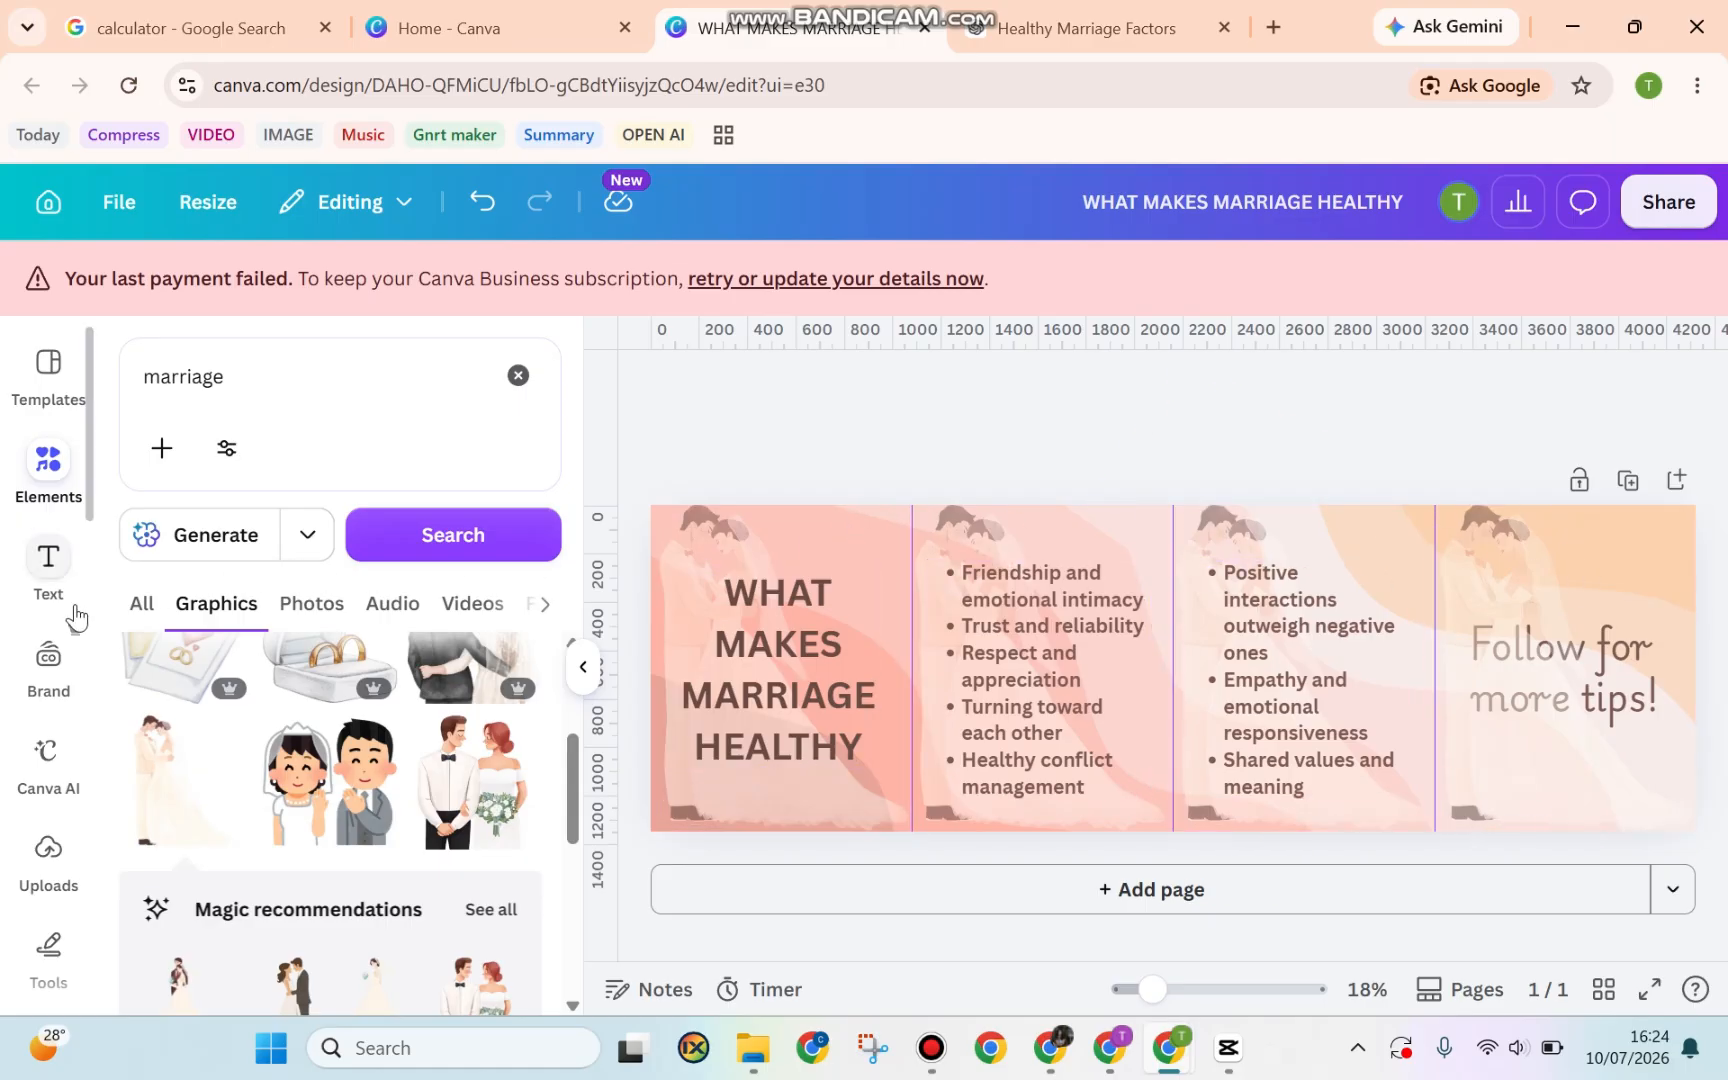
Search the Apps library for 'SPLIT' and launch the Image Splitter app
{"action": "scroll", "coordinate": [75, 618], "scroll_direction": "down", "scroll_amount": 5}
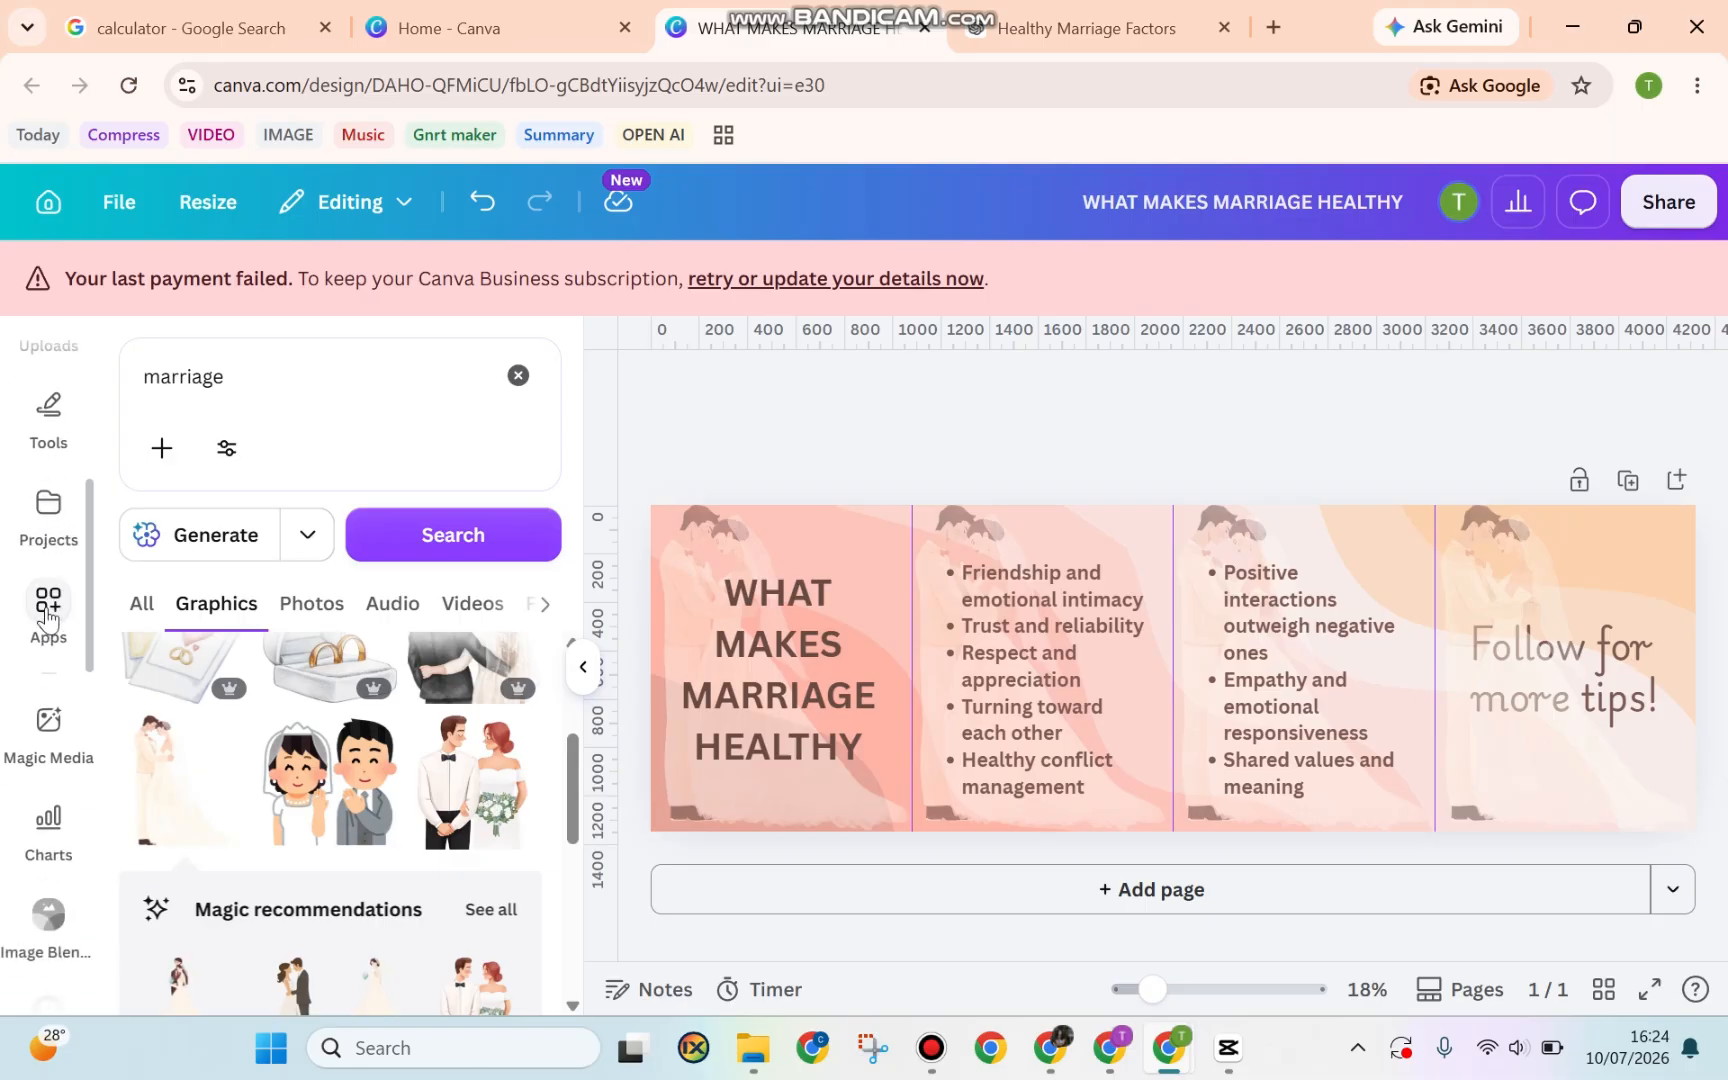
{"action": "left_click", "coordinate": [48, 605]}
{"action": "left_click", "coordinate": [191, 405]}
{"action": "type", "text": "SP"}
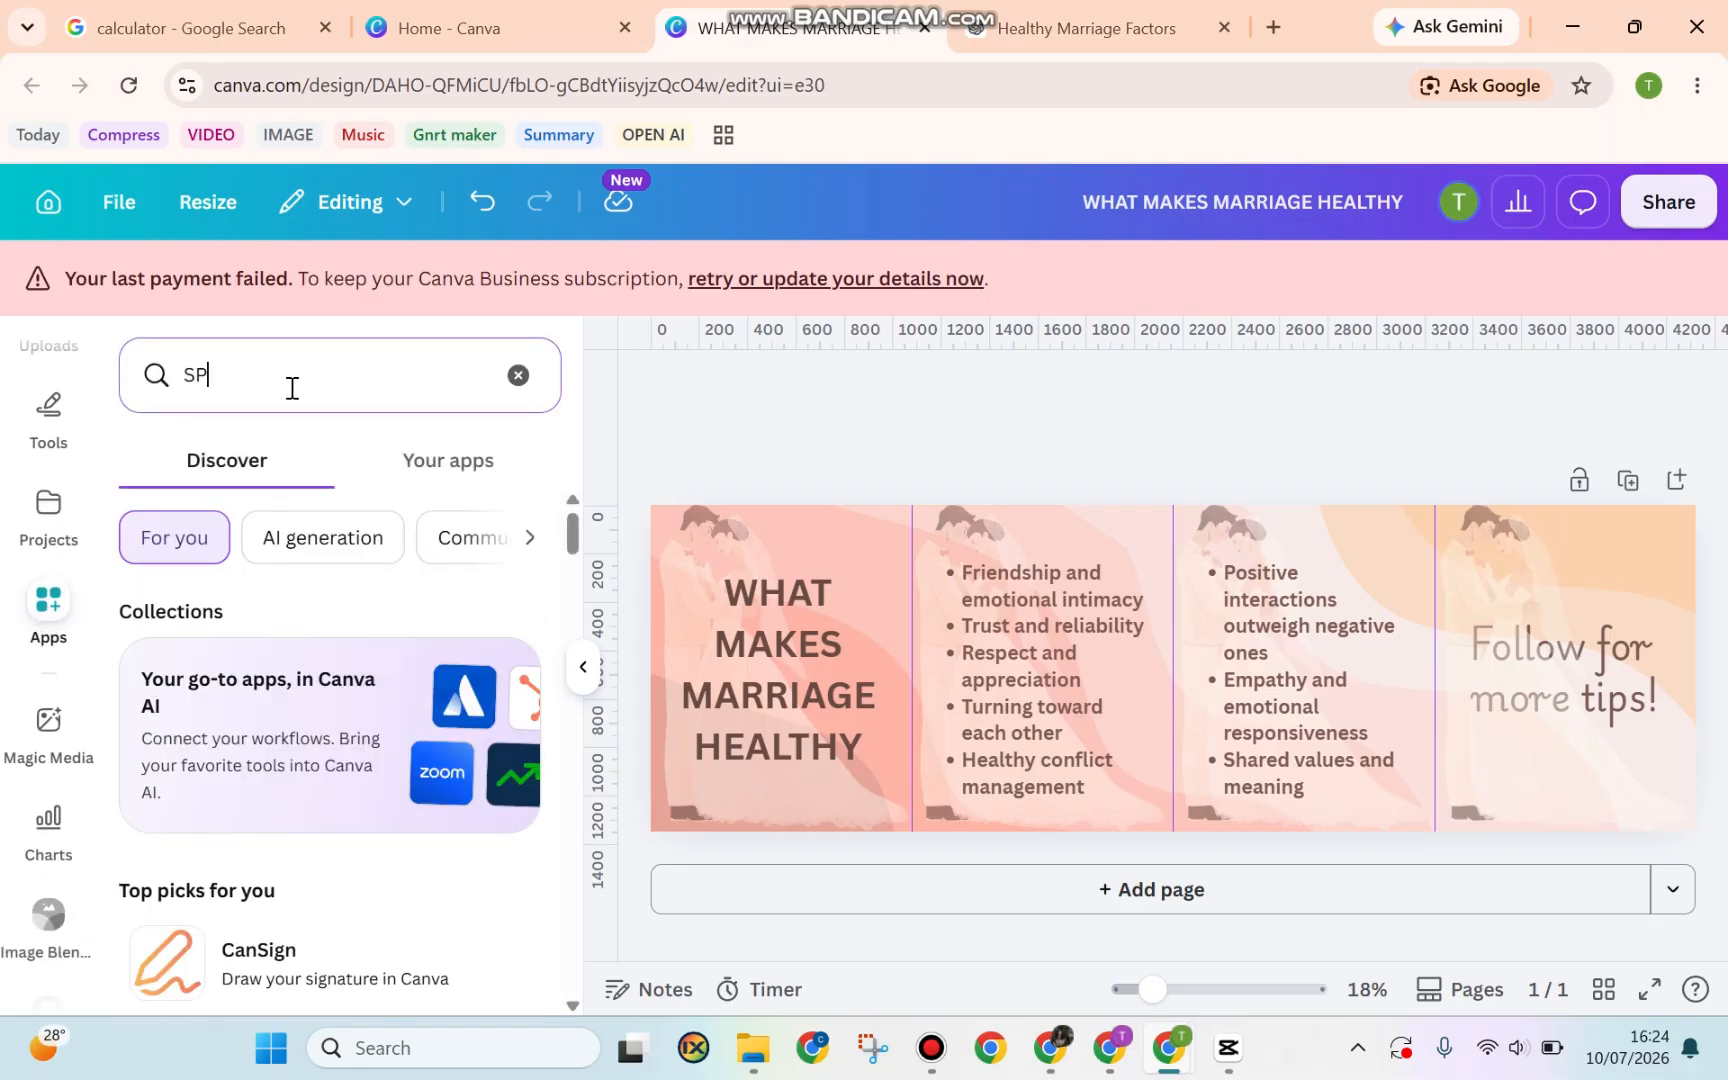
{"action": "type", "text": "LIT"}
{"action": "key", "text": "Return"}
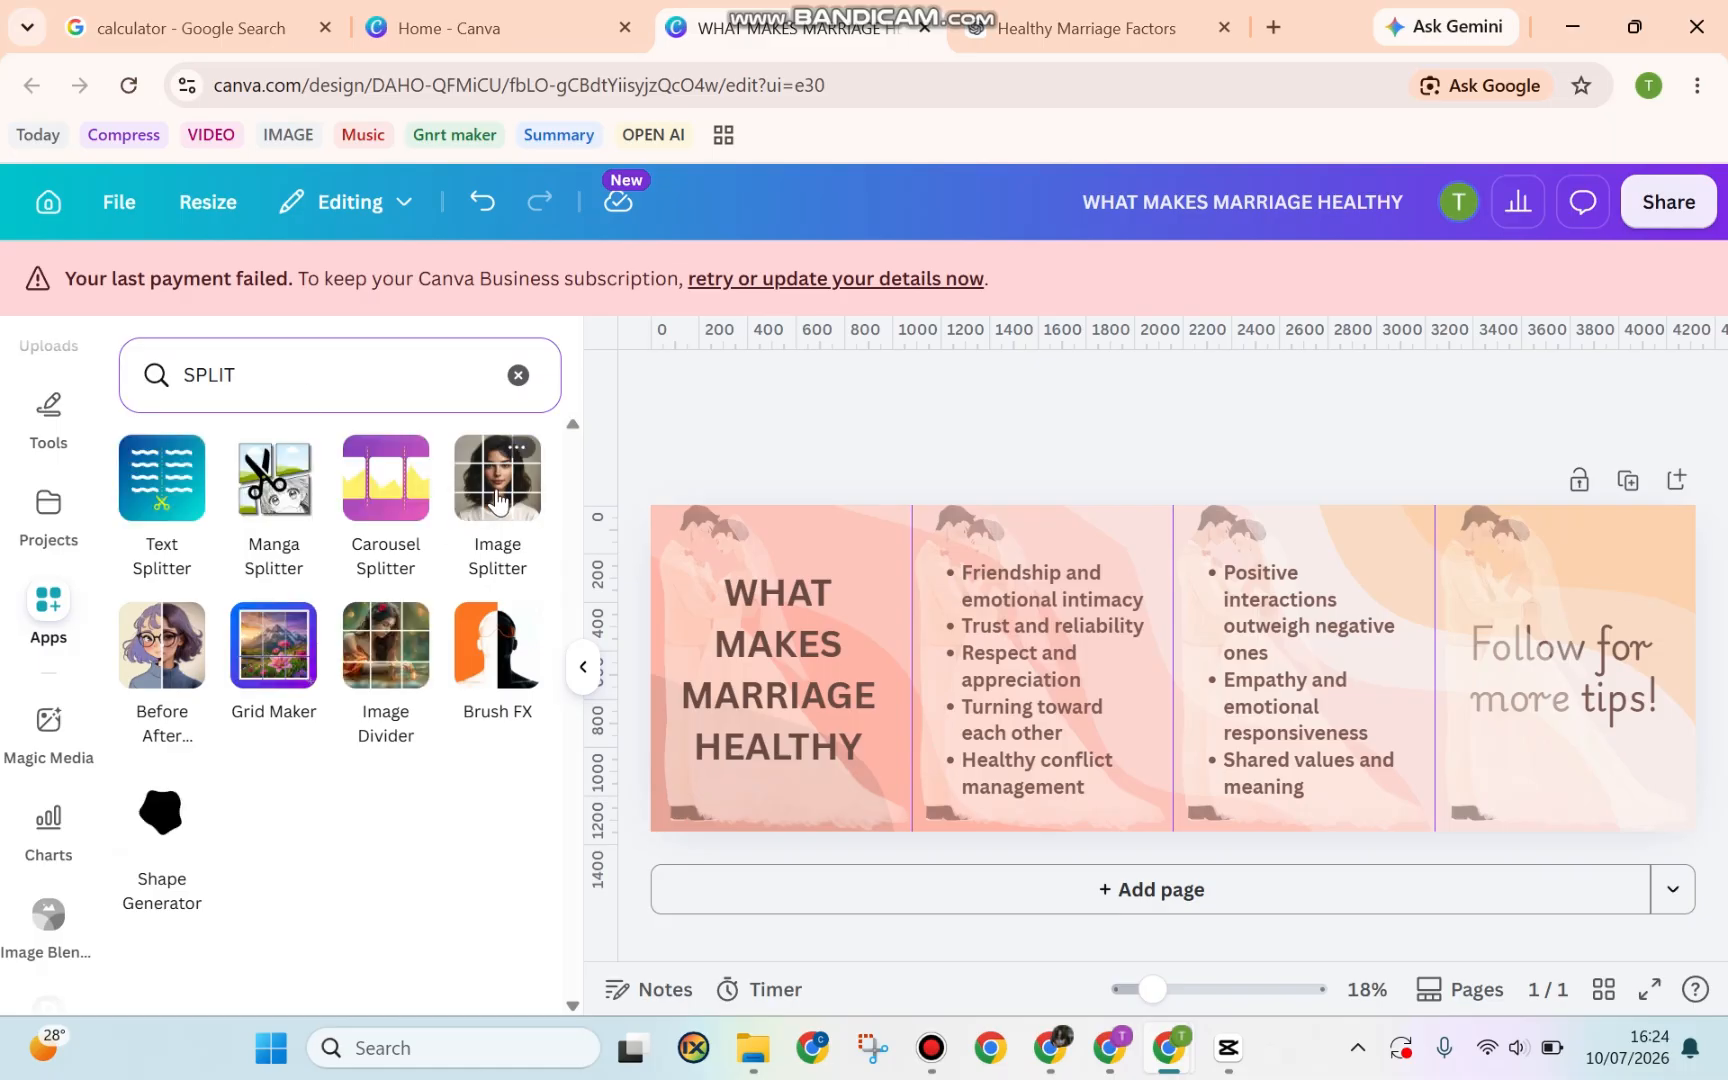
{"action": "left_click", "coordinate": [497, 500]}
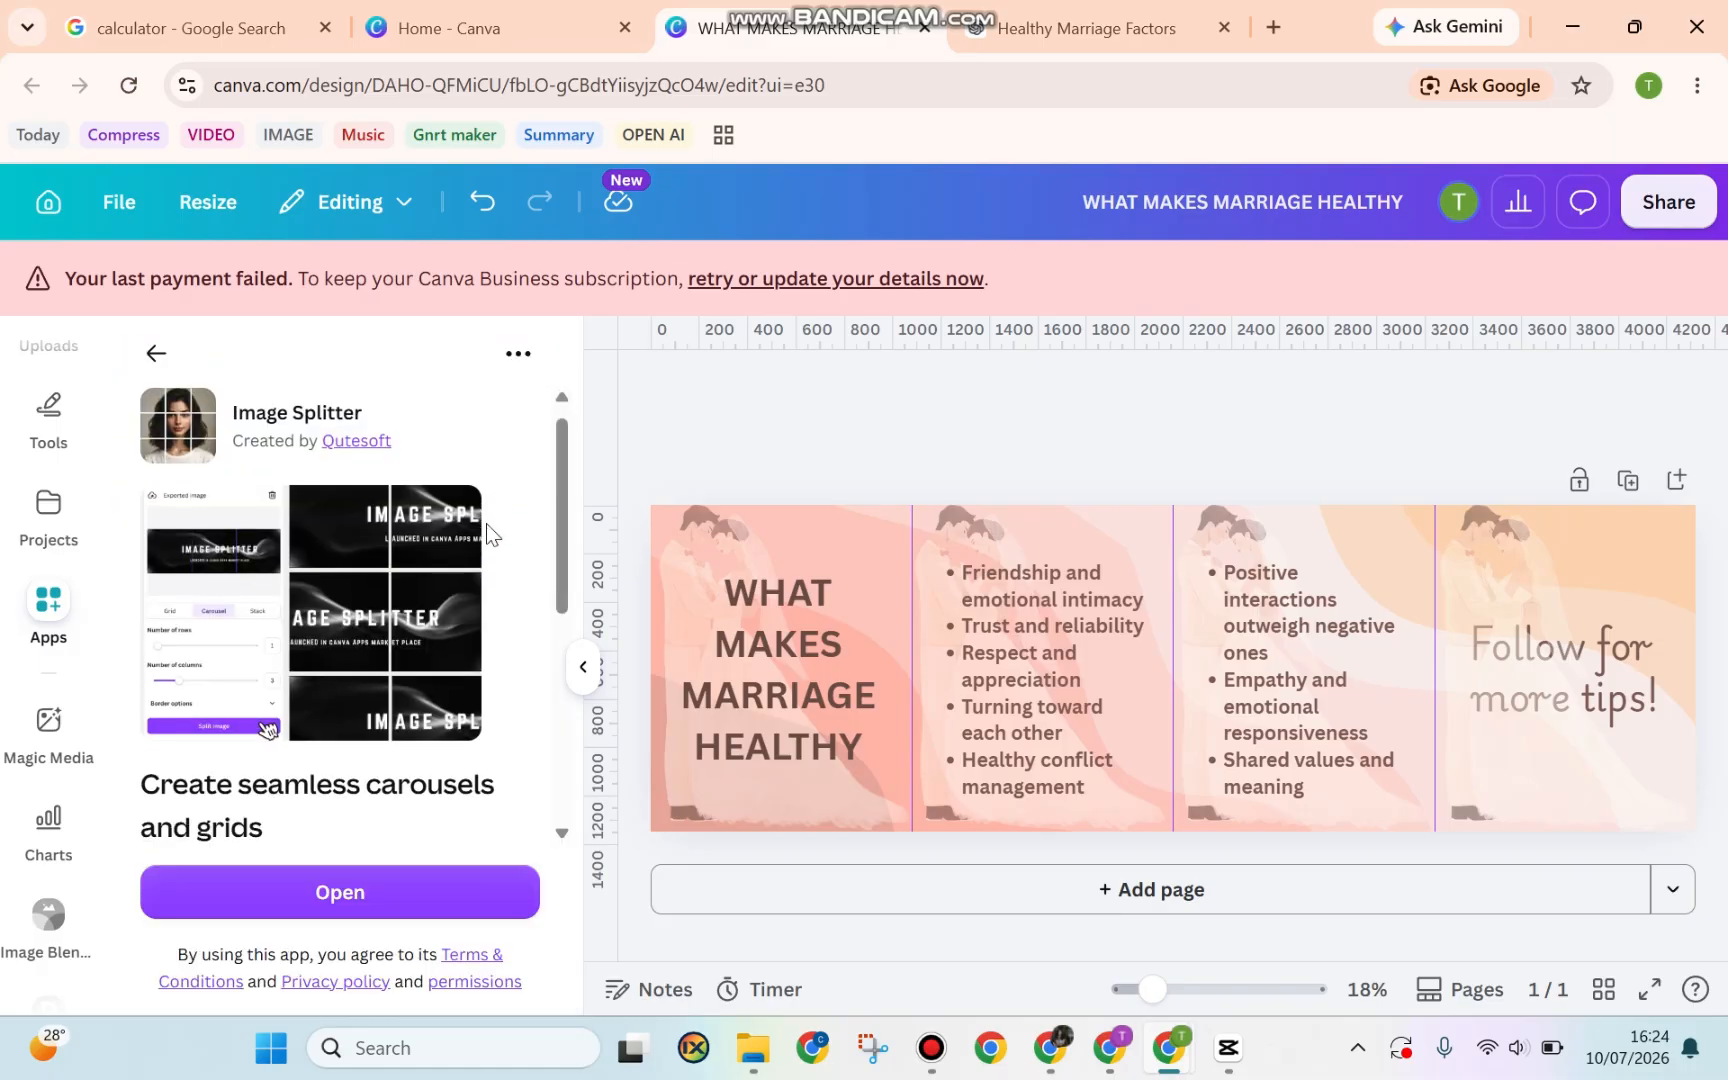
{"action": "scroll", "coordinate": [486, 525], "scroll_direction": "down", "scroll_amount": 3}
{"action": "left_click", "coordinate": [406, 886]}
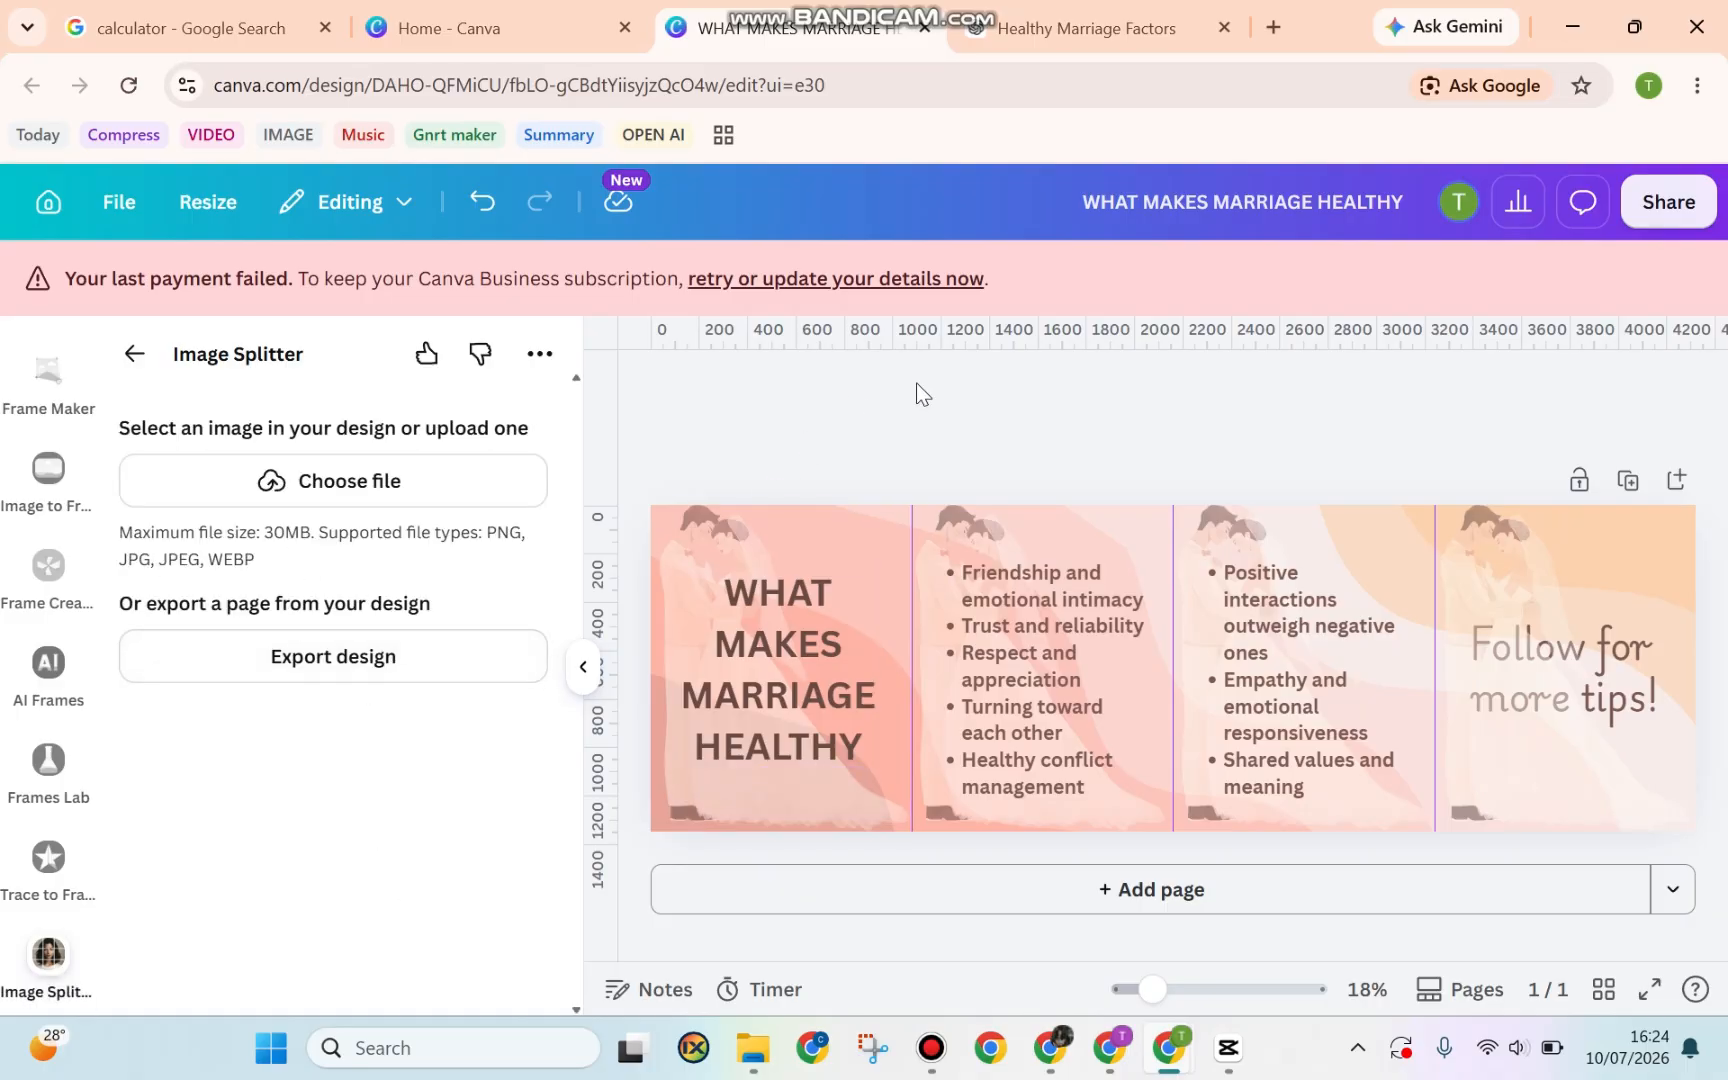
Export the design into Image Splitter as a PNG at double size
{"action": "left_click", "coordinate": [406, 684]}
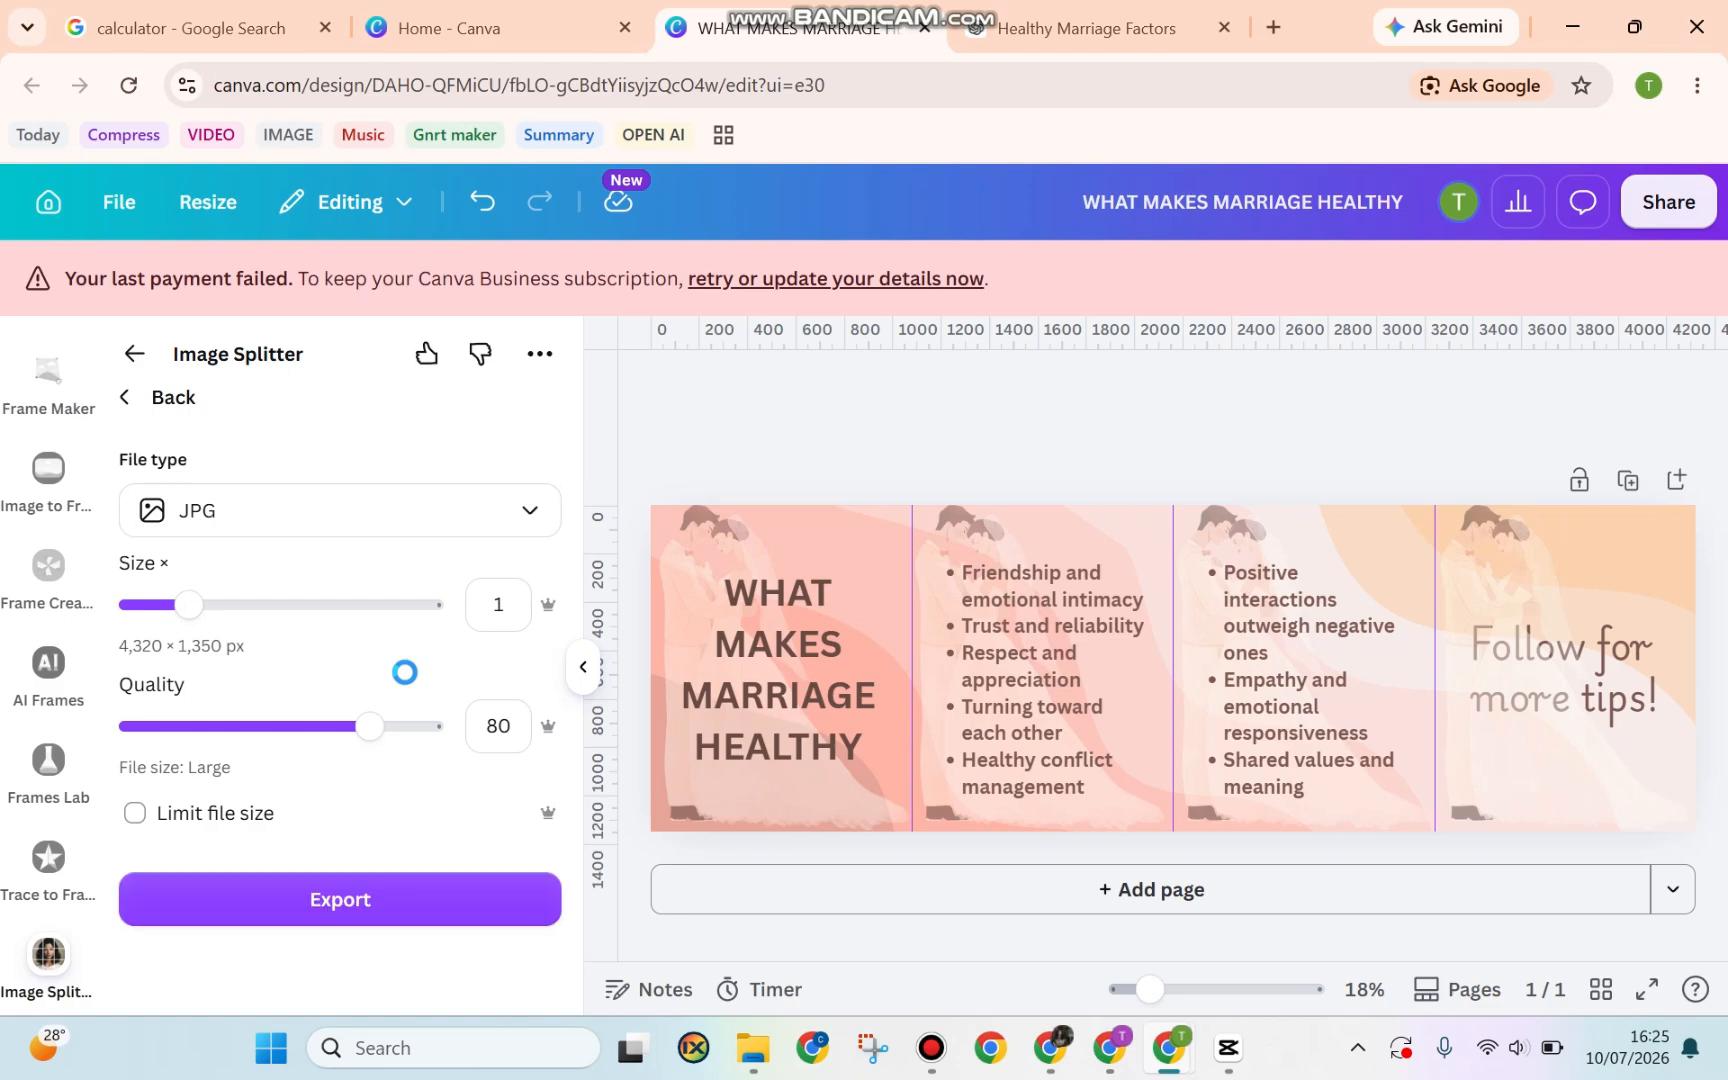
{"action": "left_click", "coordinate": [412, 512]}
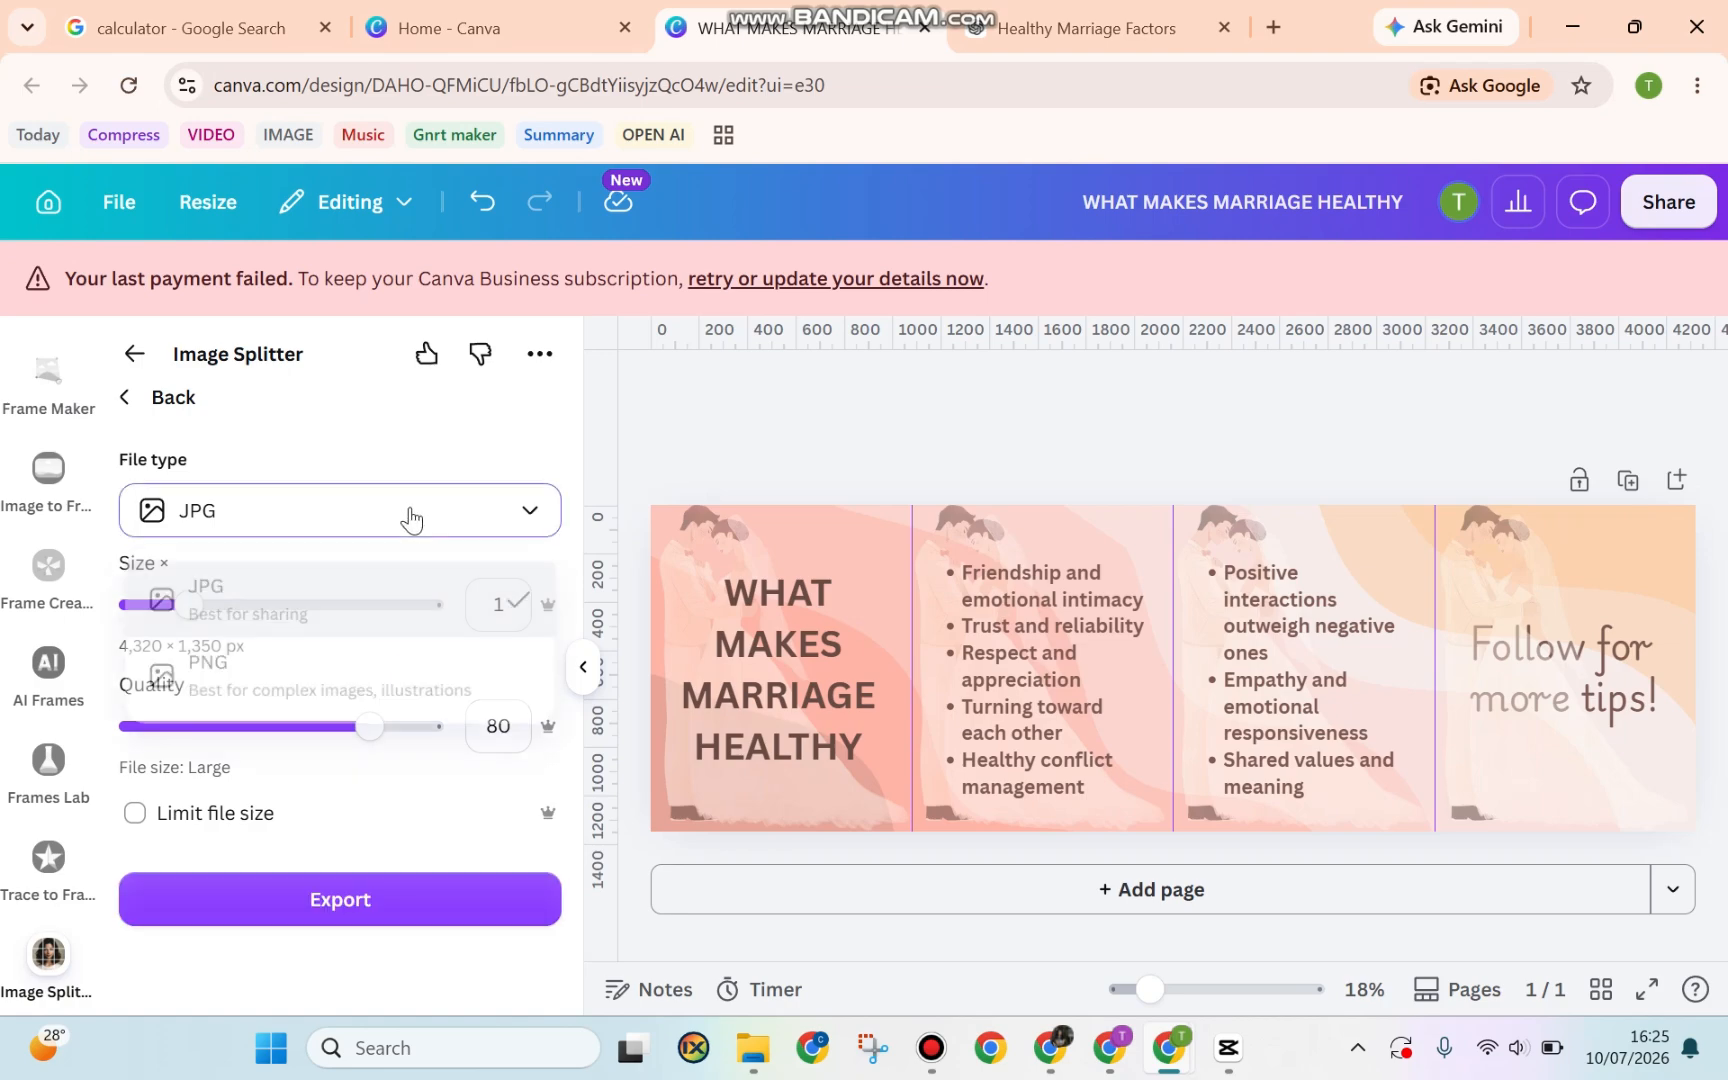
{"action": "left_click", "coordinate": [304, 664]}
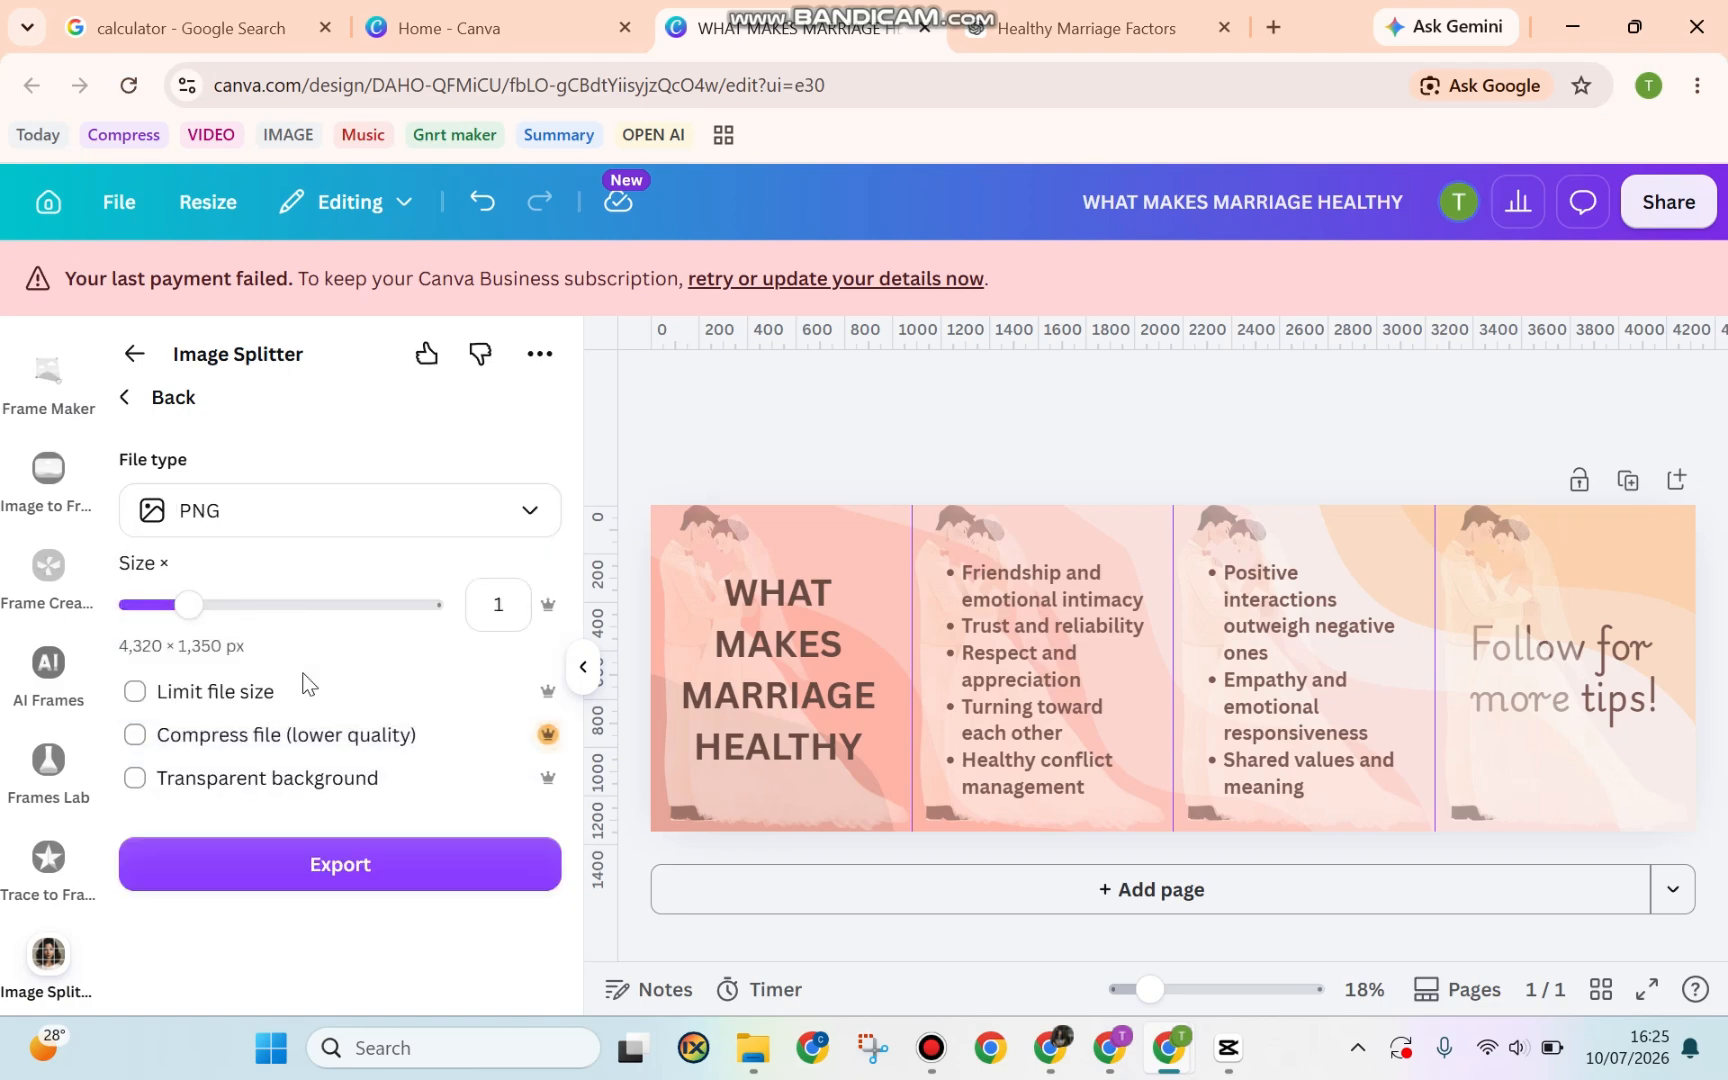
{"action": "left_click_drag", "start_coordinate": [188, 604], "coordinate": [302, 620]}
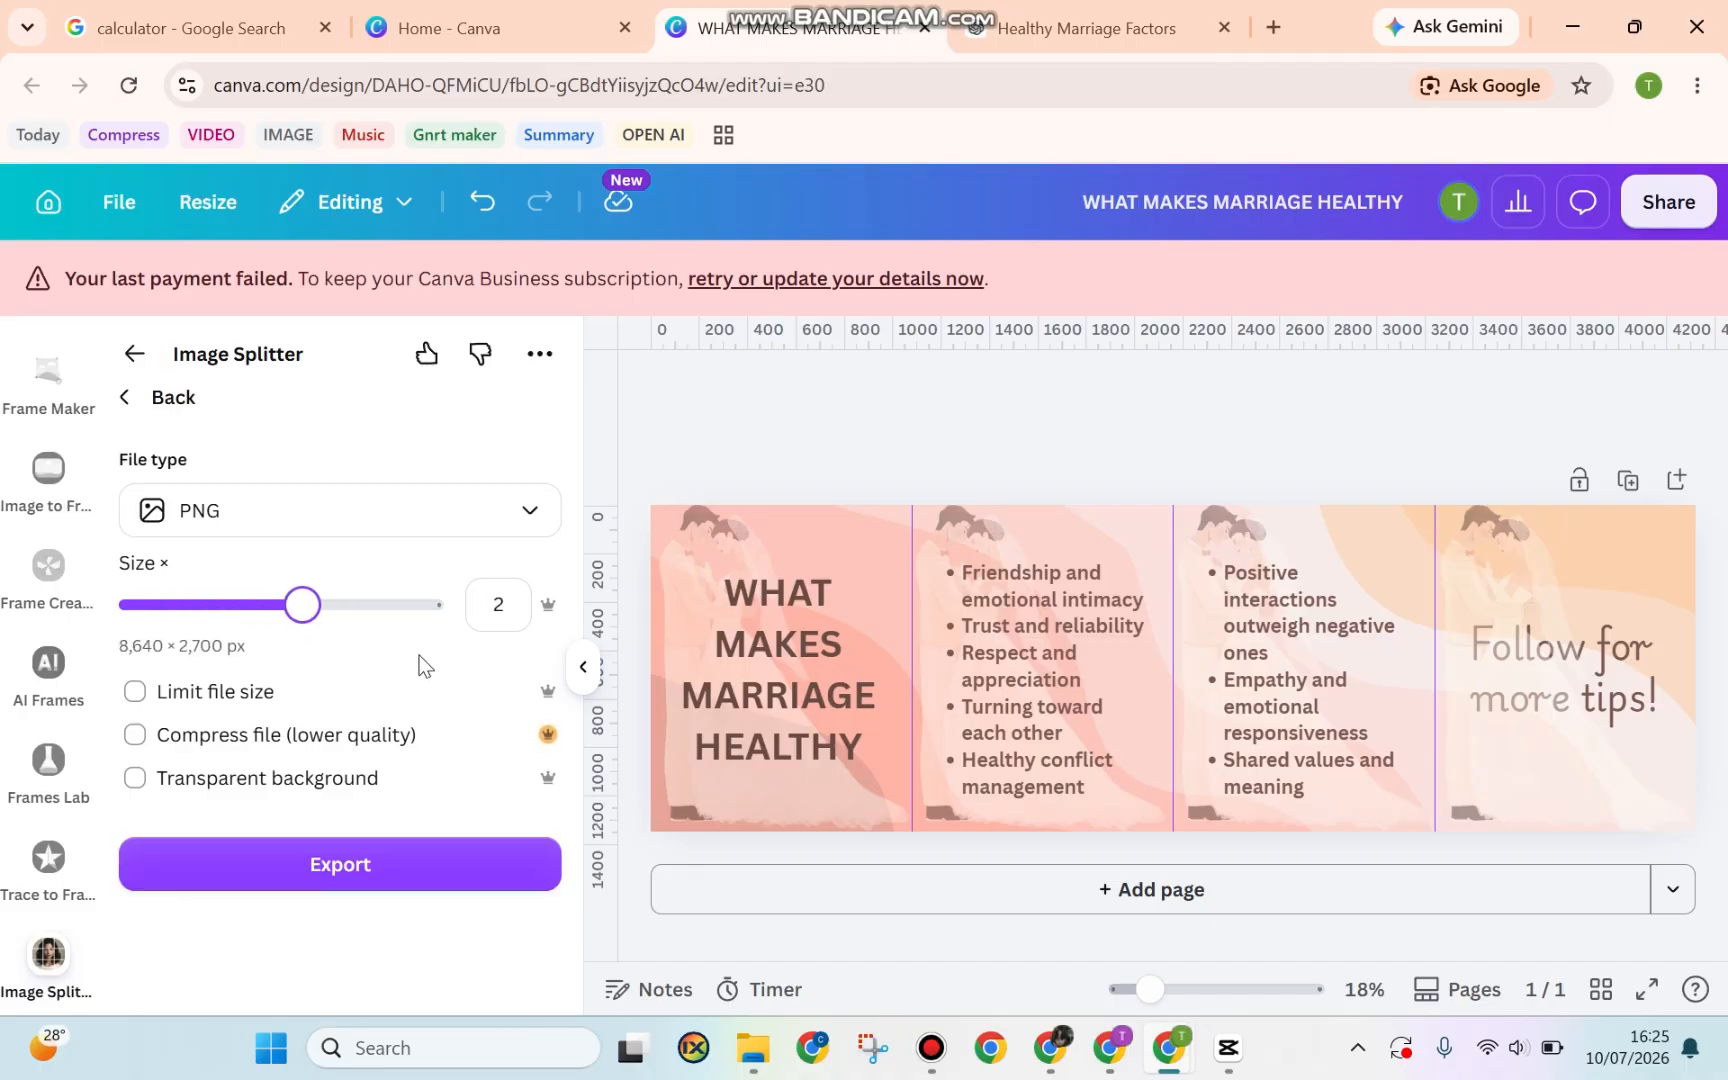
{"action": "left_click", "coordinate": [340, 865]}
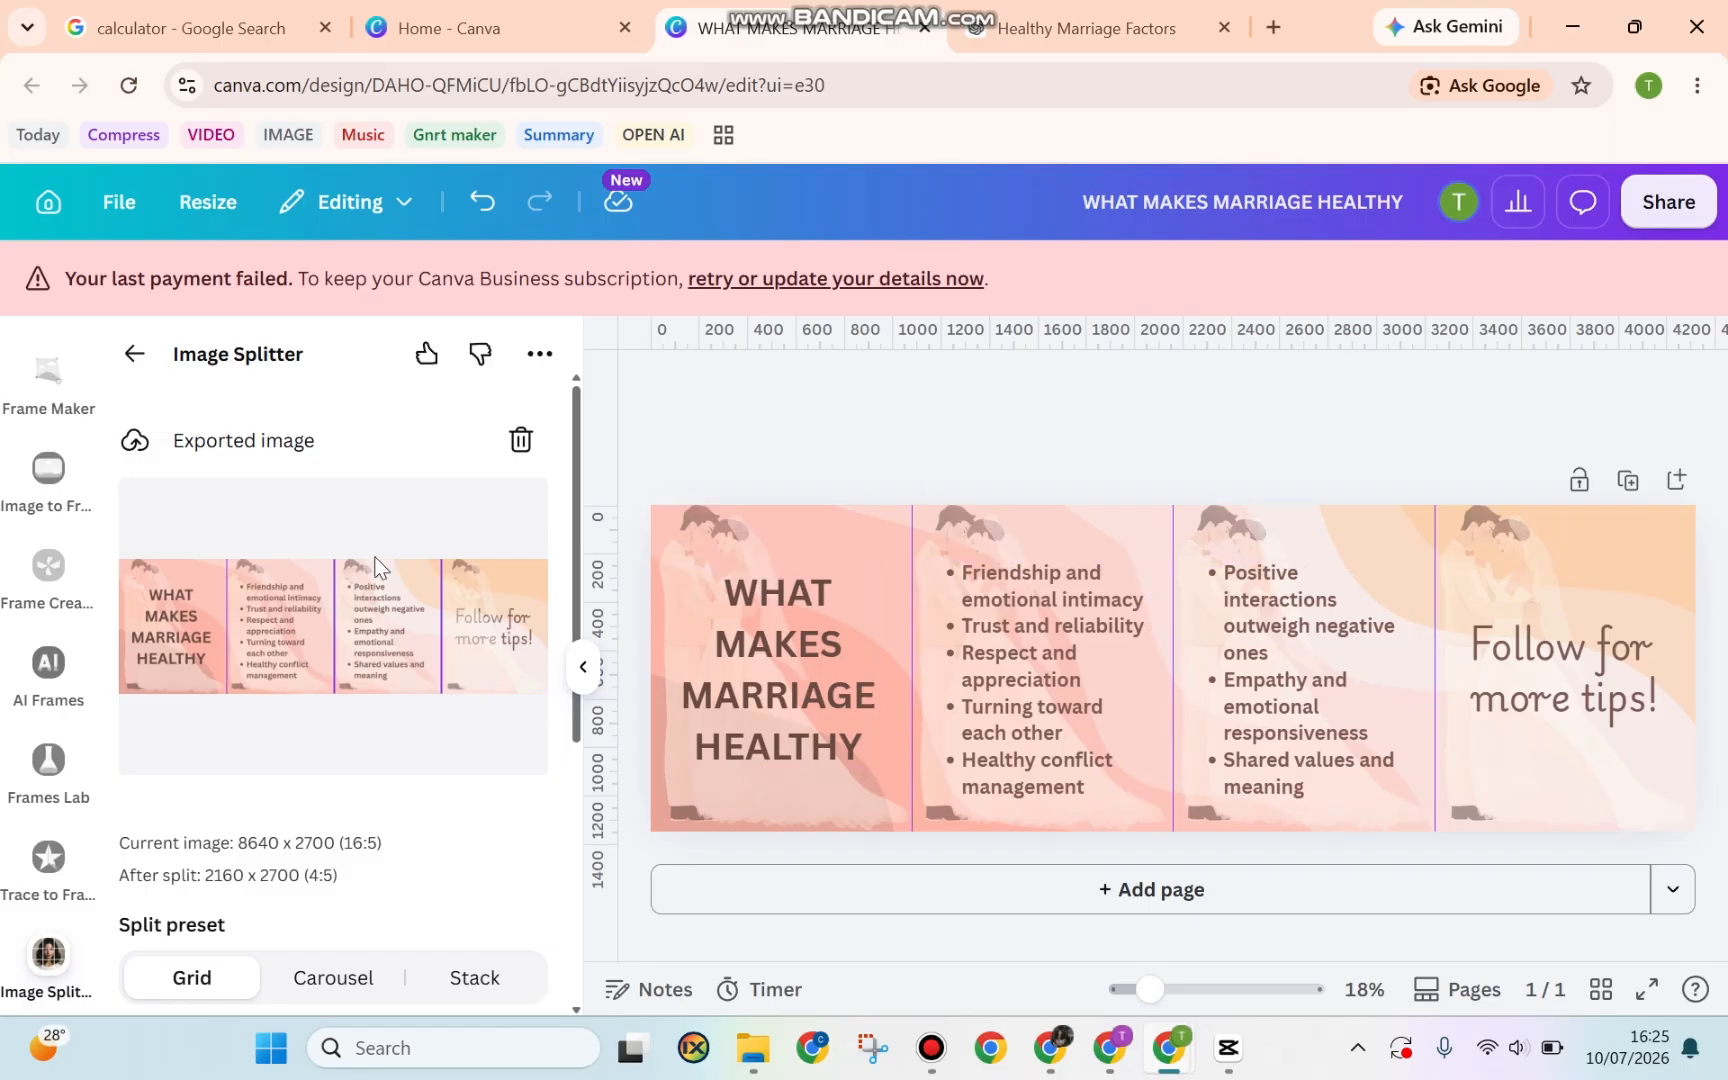
Choose the Carousel split preset with 1 row and 4 columns
{"action": "scroll", "coordinate": [401, 853], "scroll_direction": "down", "scroll_amount": 5}
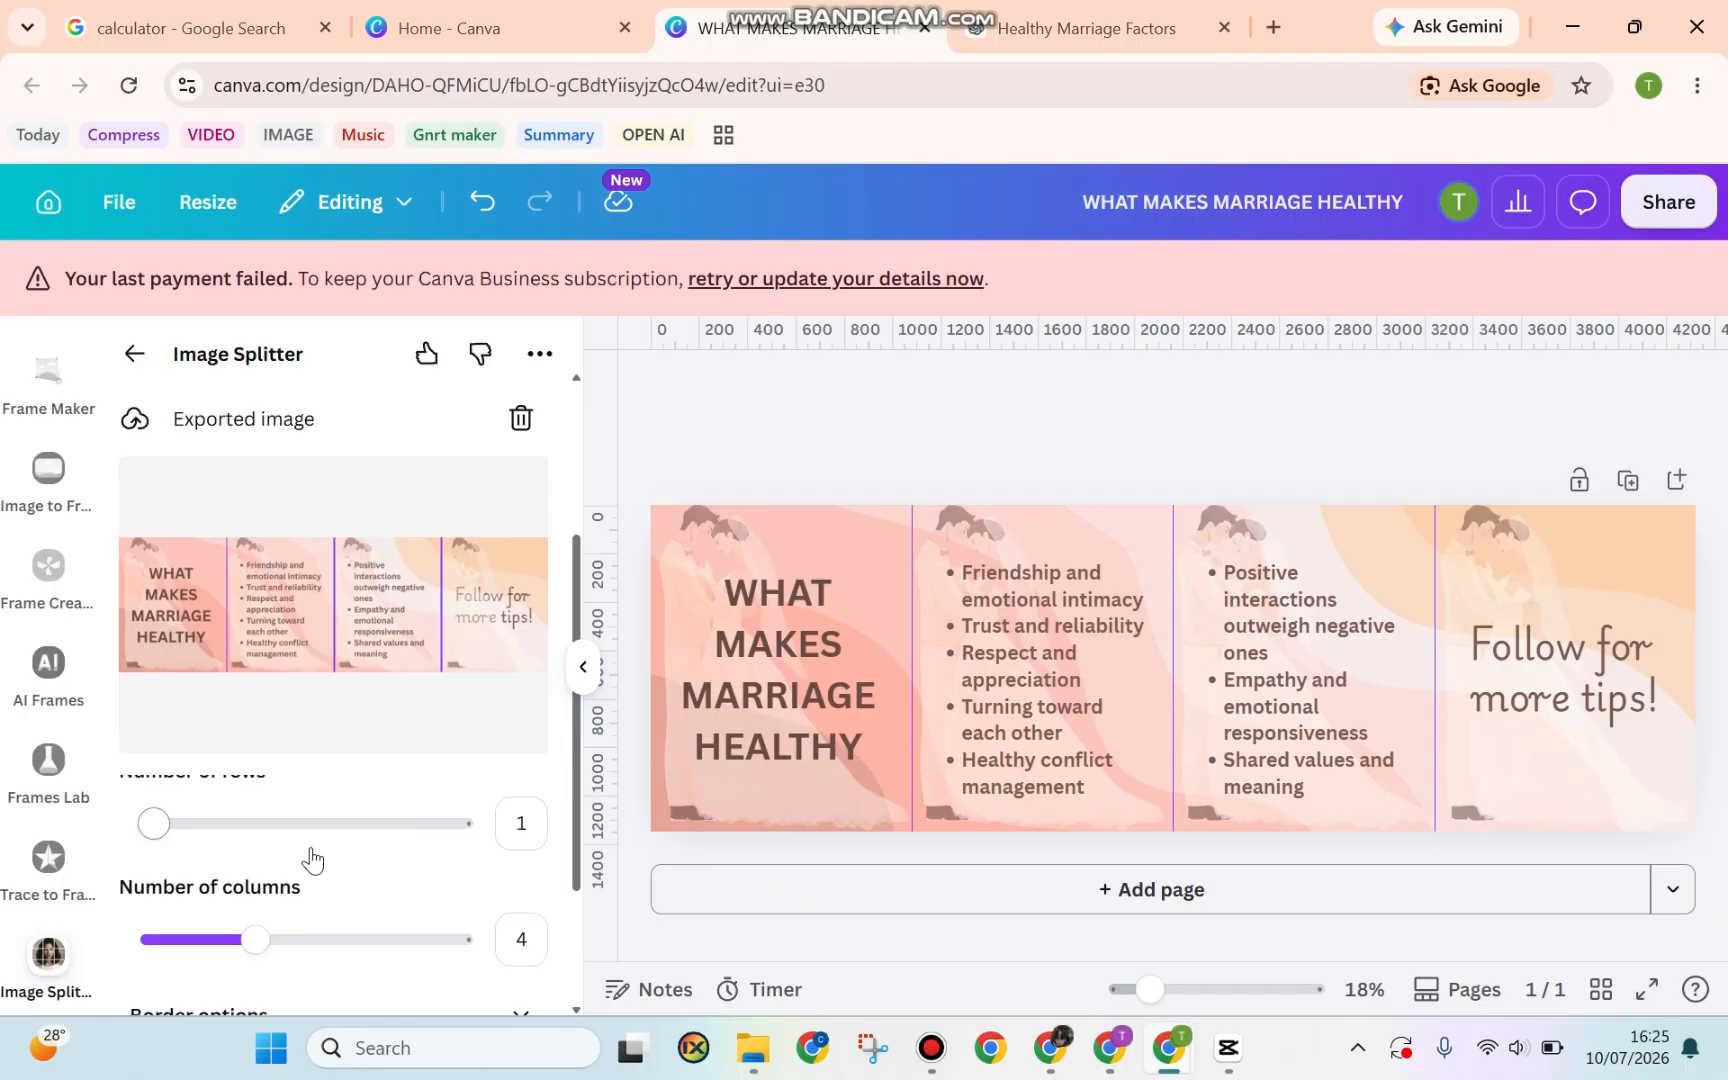
{"action": "scroll", "coordinate": [180, 840], "scroll_direction": "up", "scroll_amount": 2}
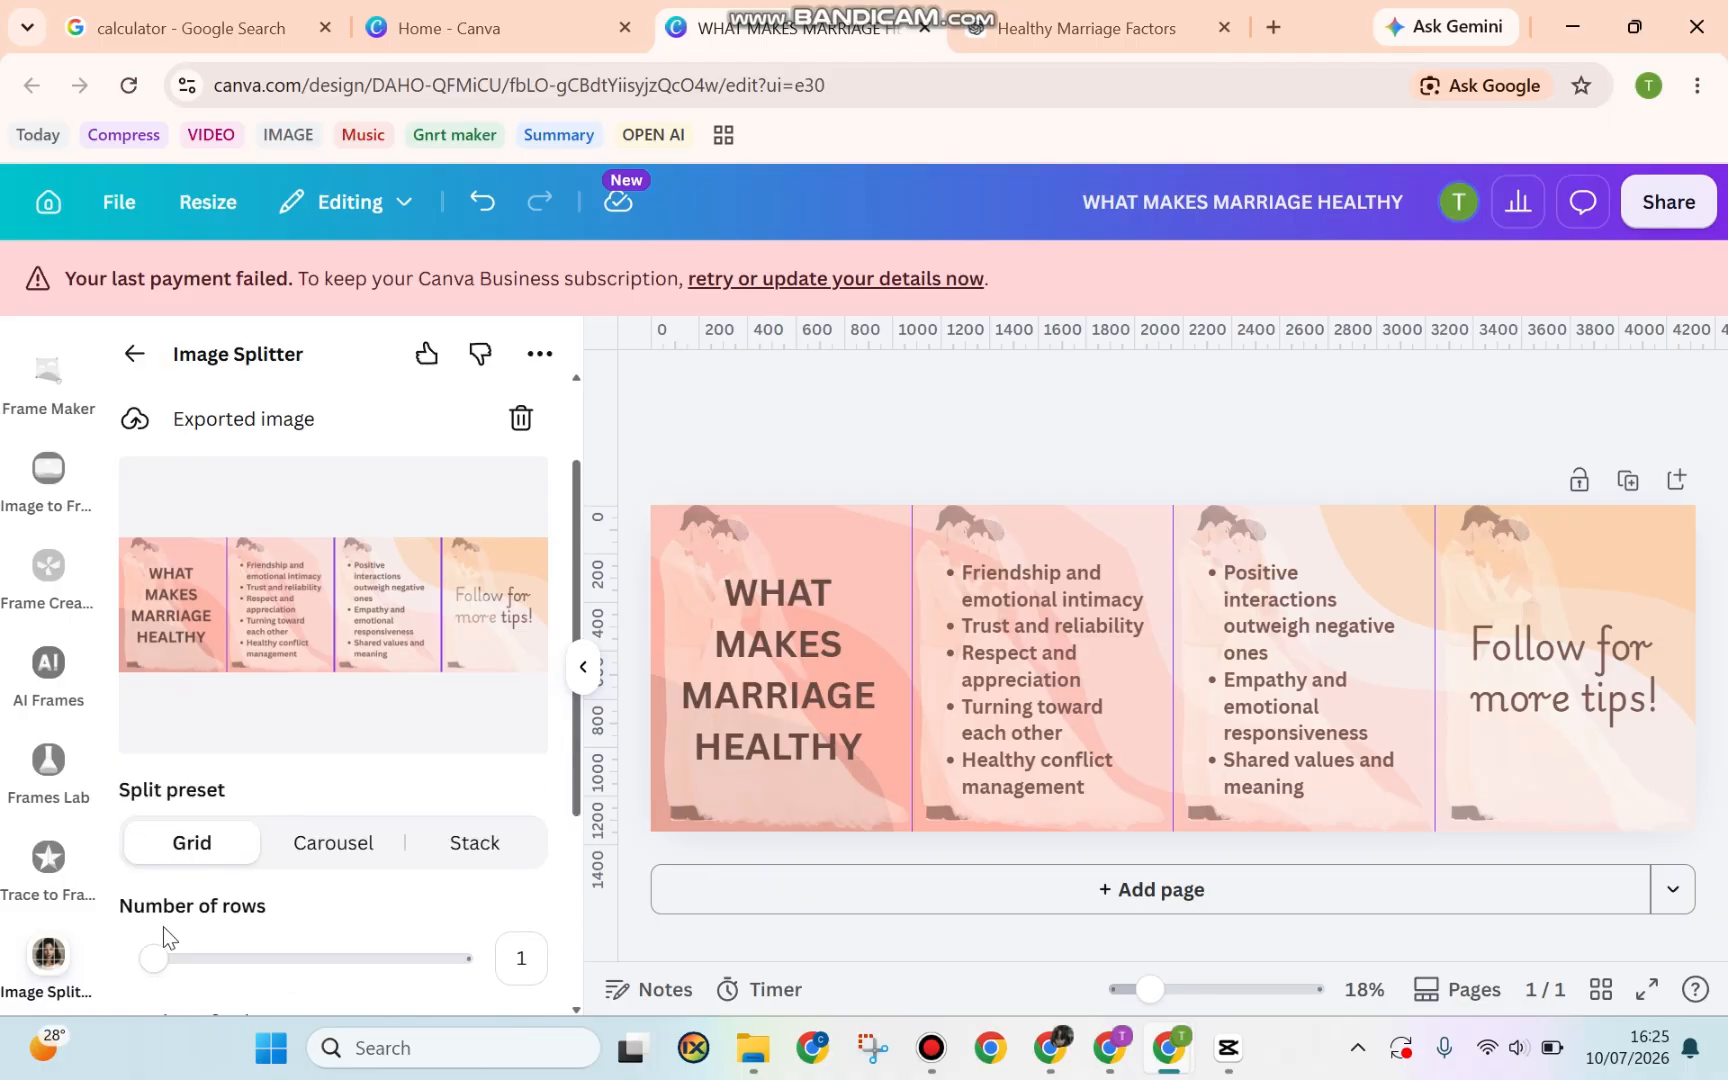
{"action": "mouse_move", "coordinate": [154, 957]}
{"action": "left_mouse_down"}
{"action": "mouse_move", "coordinate": [224, 955]}
{"action": "mouse_move", "coordinate": [149, 949]}
{"action": "left_mouse_up"}
{"action": "scroll", "coordinate": [316, 880], "scroll_direction": "down", "scroll_amount": 4}
{"action": "scroll", "coordinate": [313, 884], "scroll_direction": "up", "scroll_amount": 2}
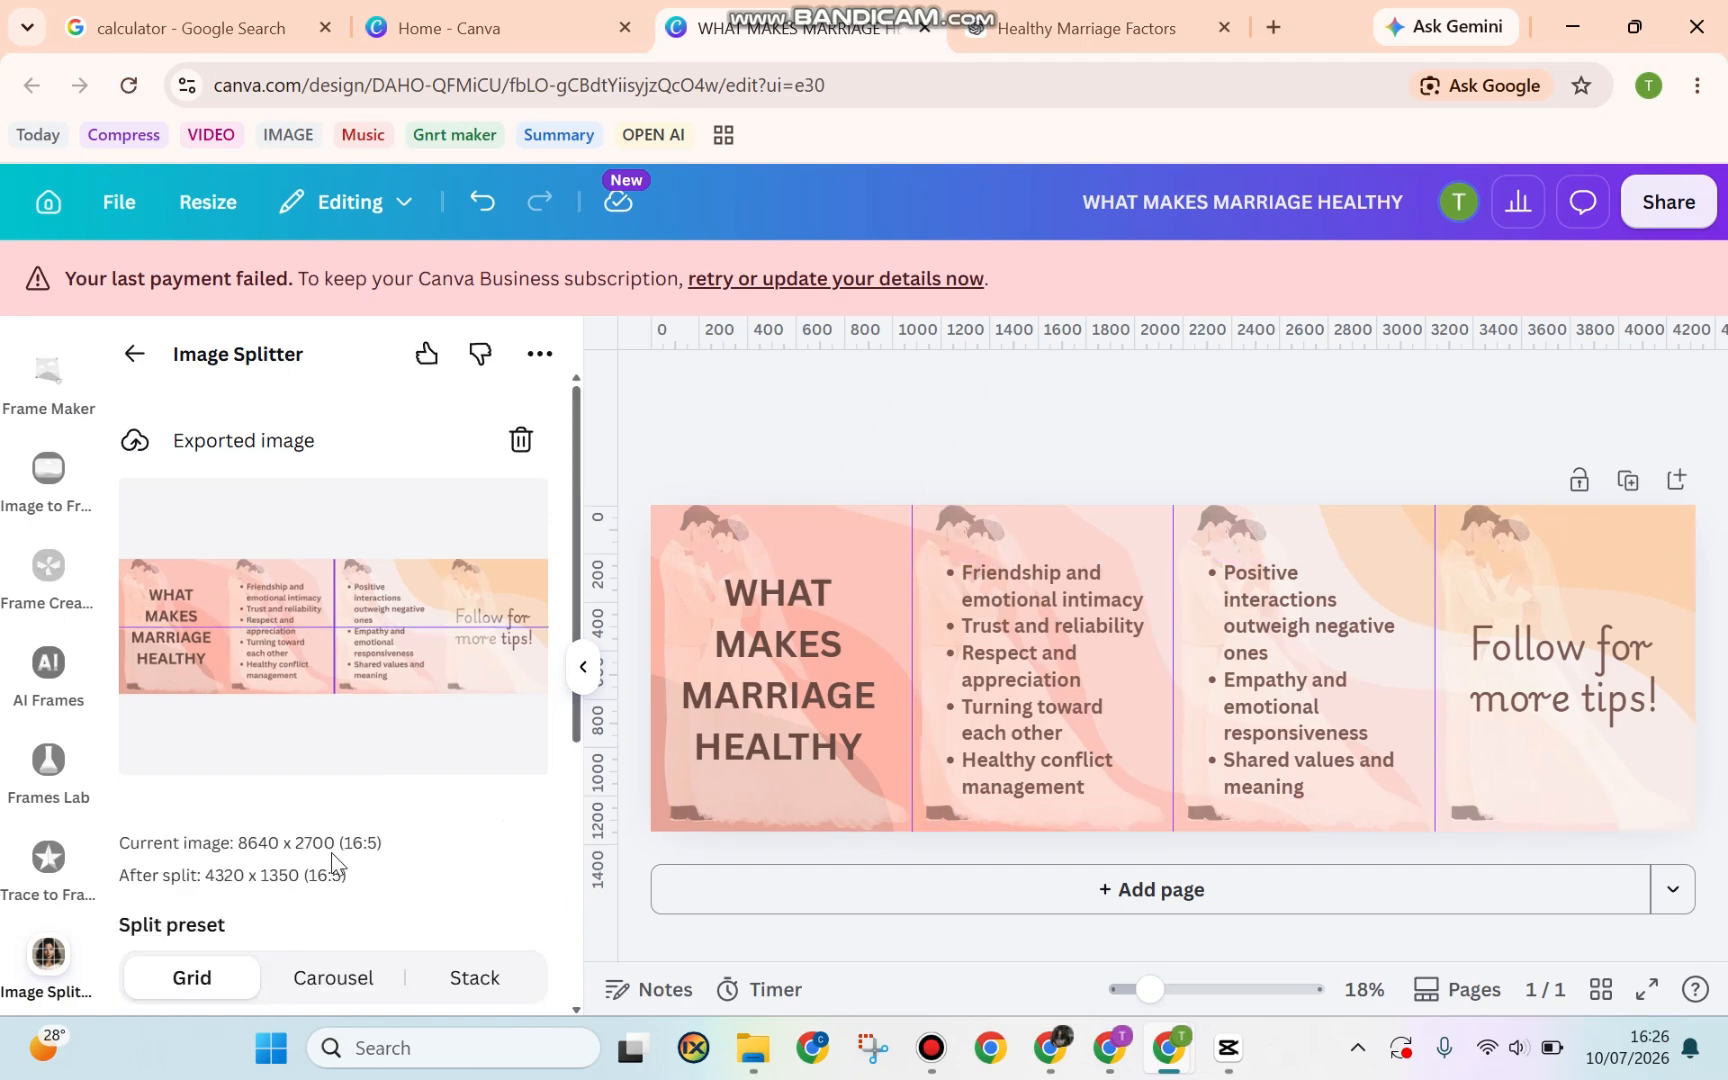
{"action": "scroll", "coordinate": [333, 862], "scroll_direction": "down", "scroll_amount": 1}
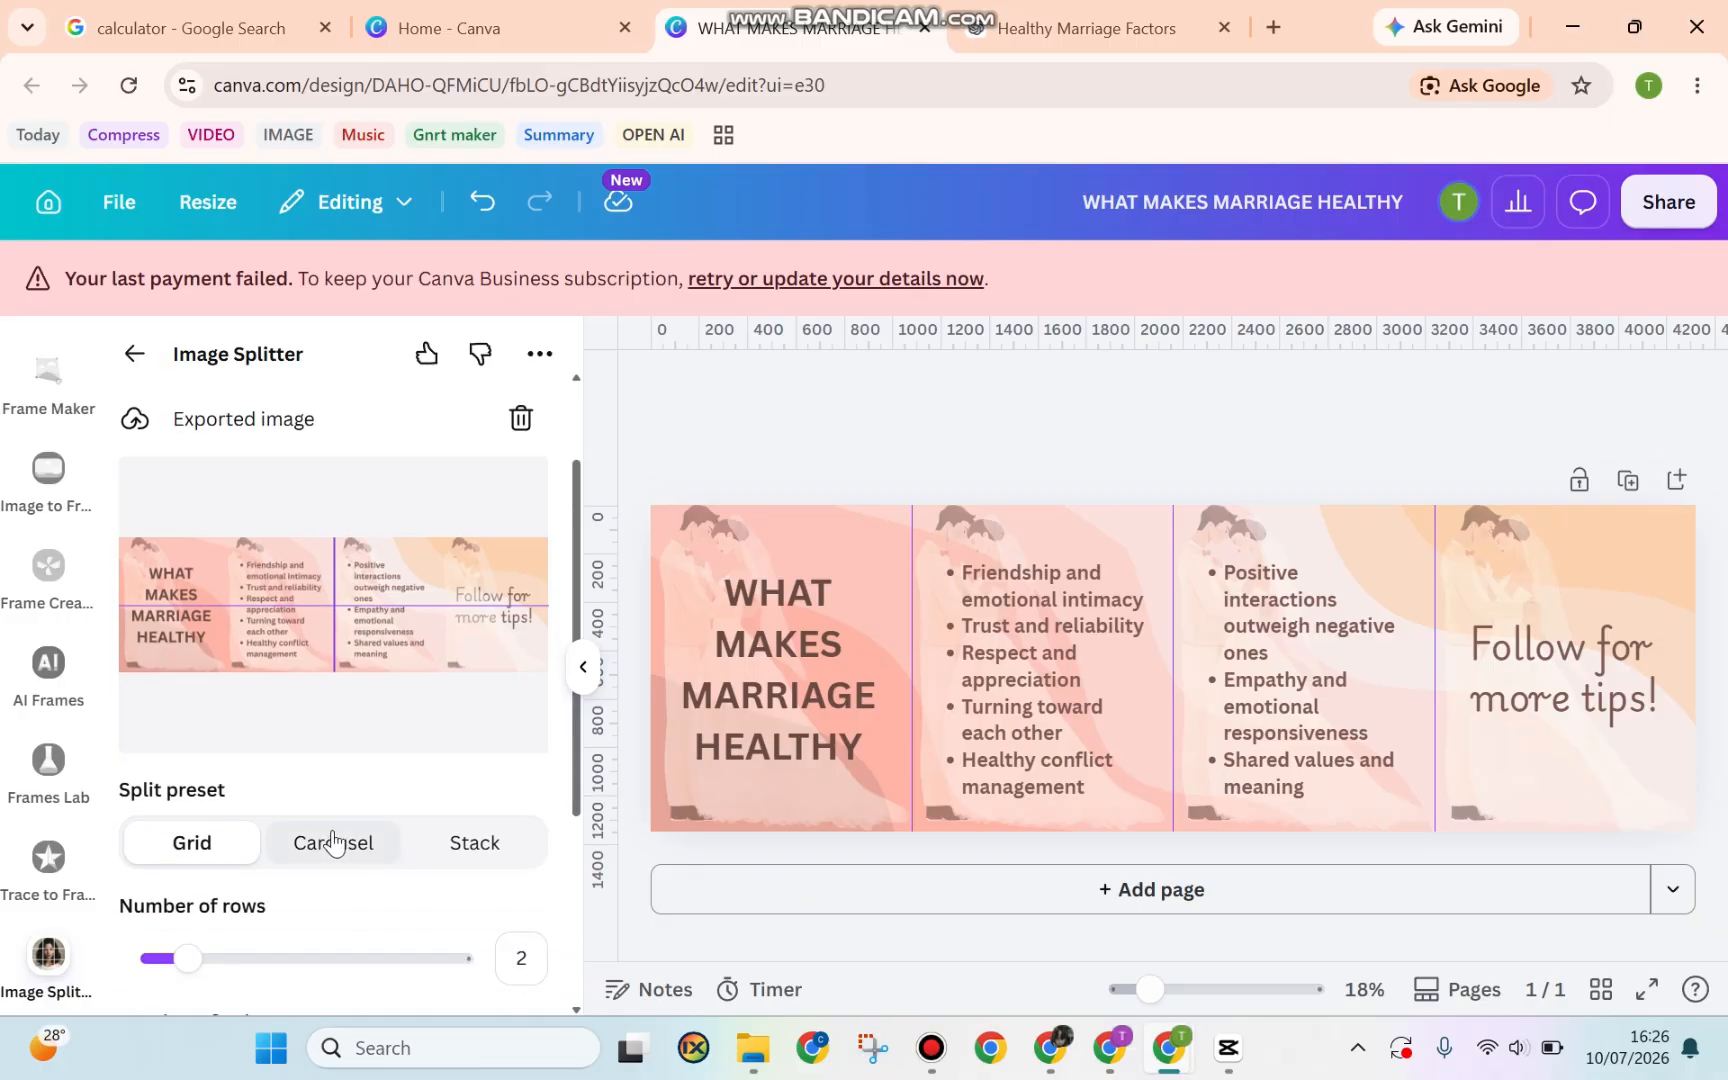
{"action": "left_click", "coordinate": [343, 866]}
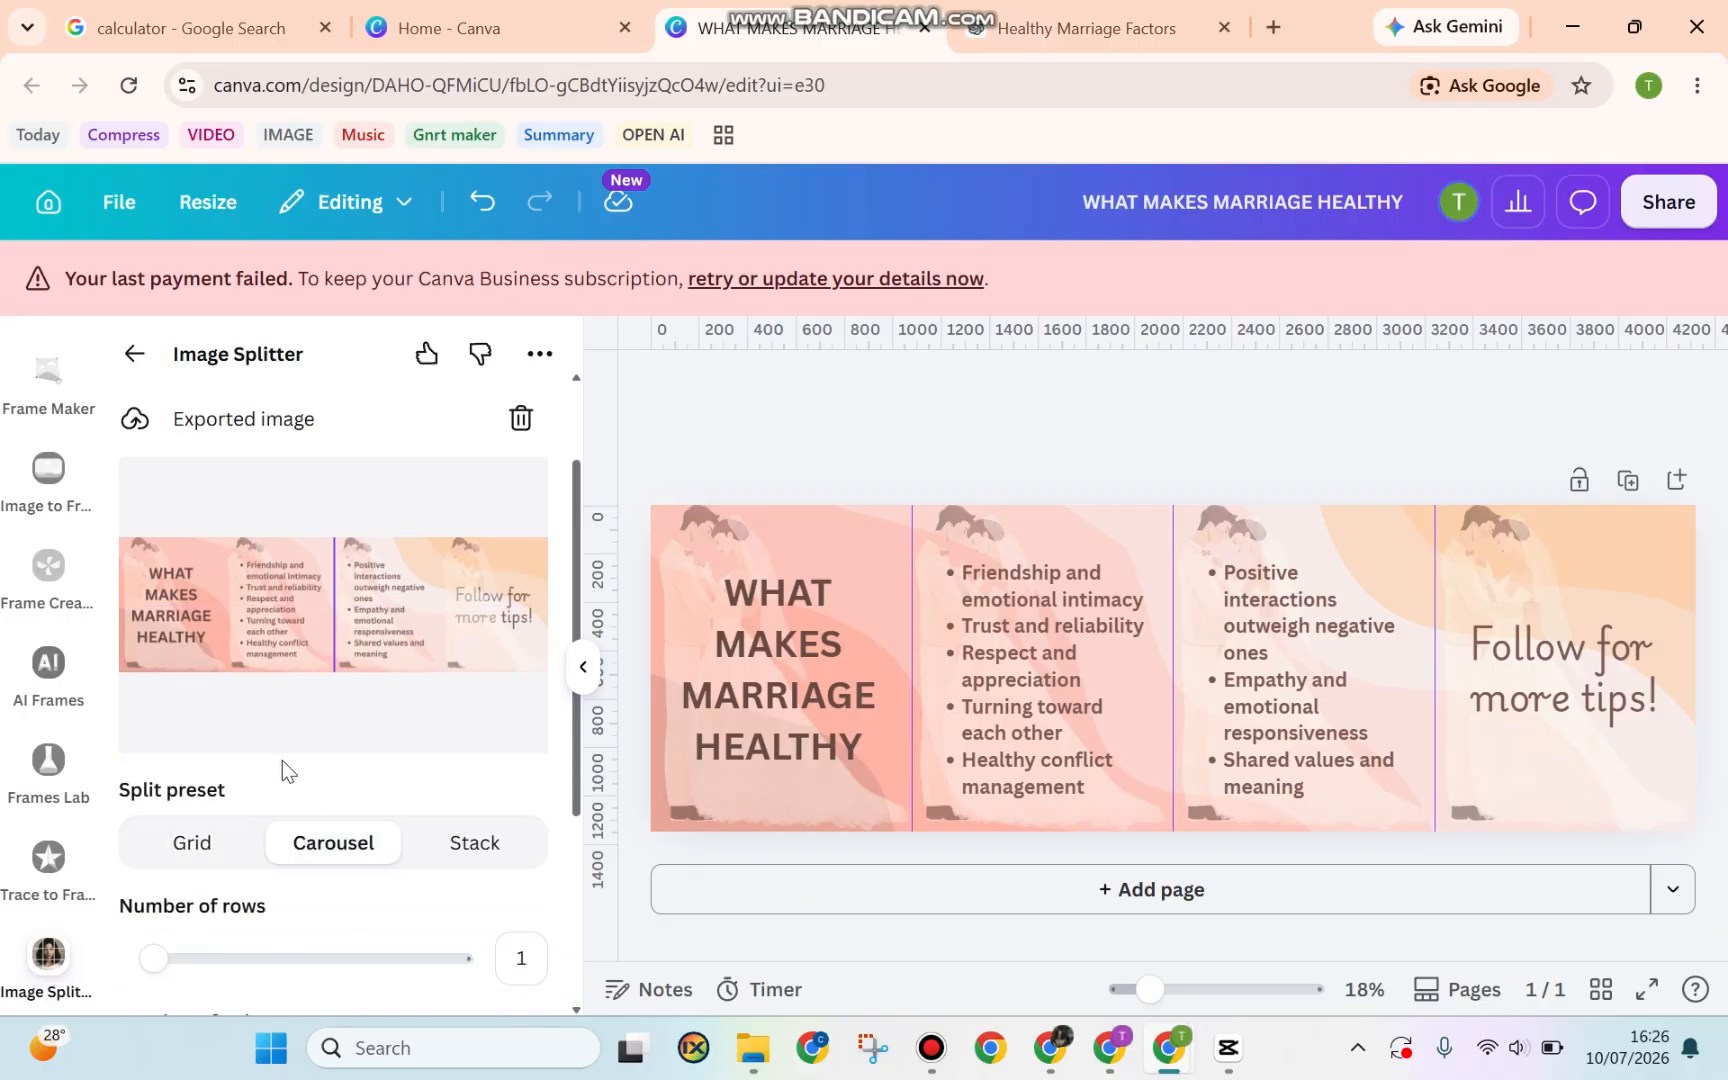
{"action": "scroll", "coordinate": [282, 765], "scroll_direction": "down", "scroll_amount": 1}
{"action": "left_click_drag", "start_coordinate": [193, 932], "coordinate": [240, 938]}
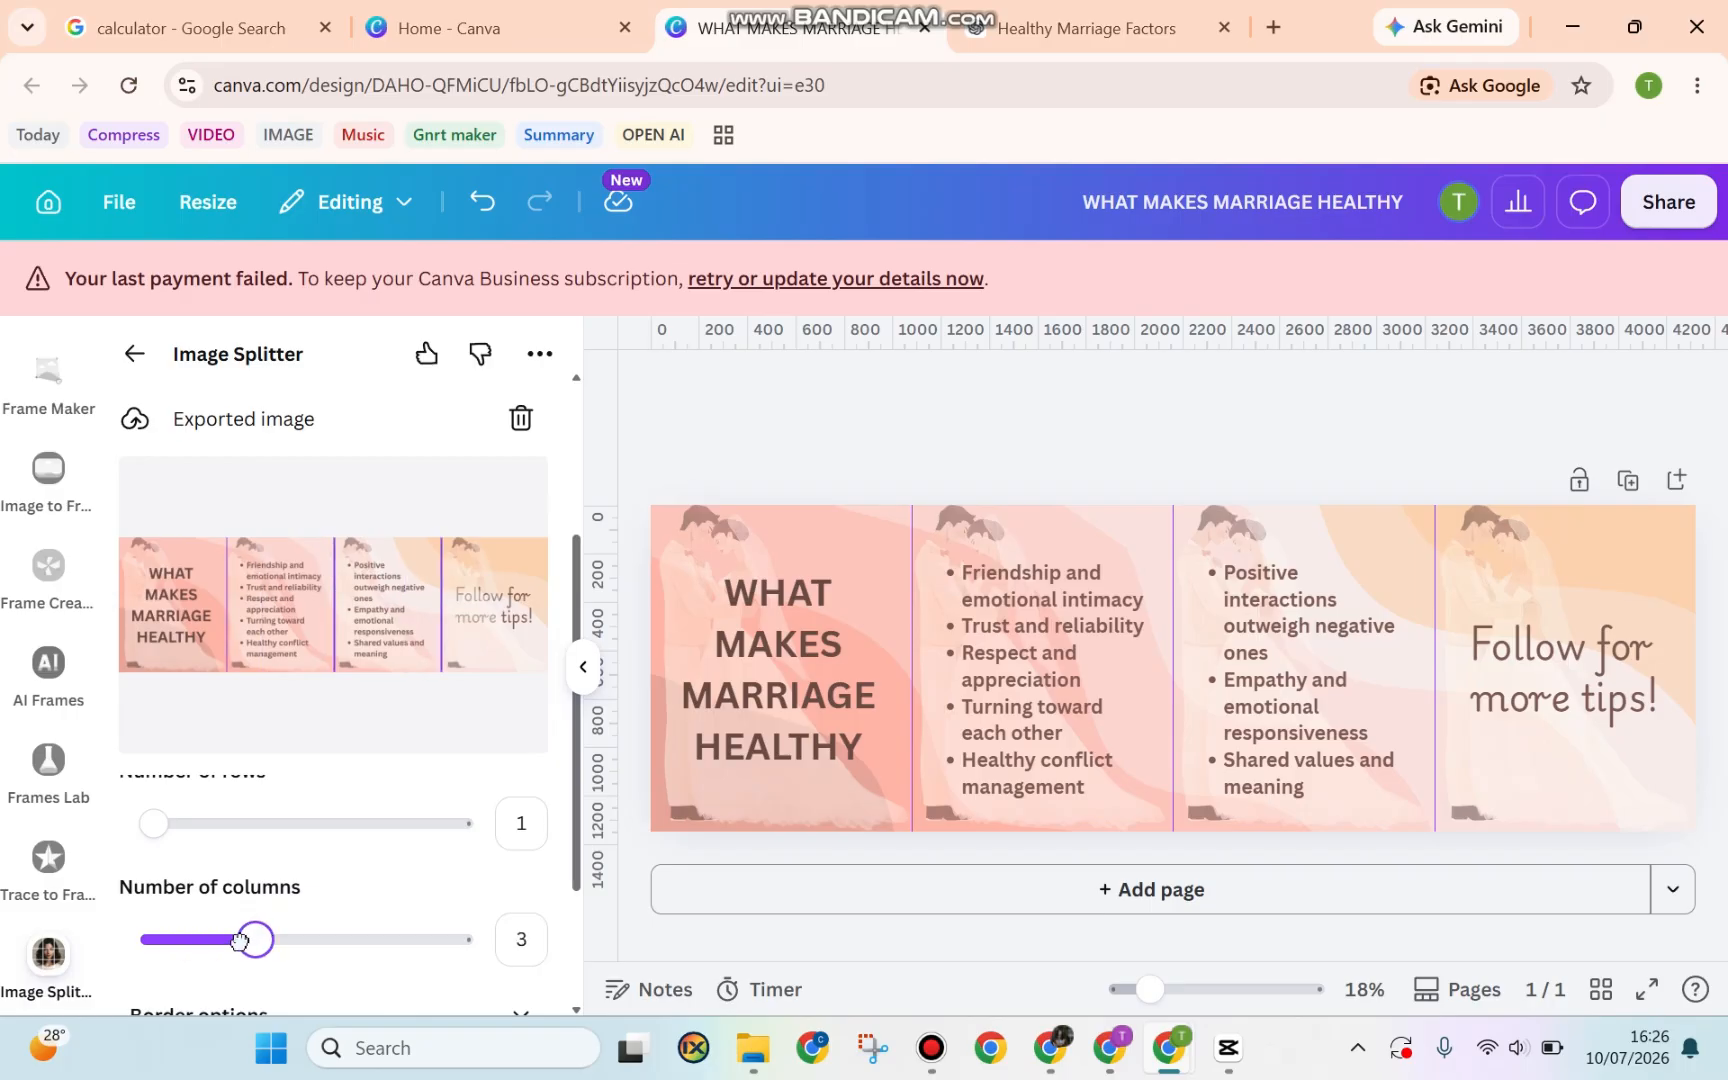
{"action": "scroll", "coordinate": [358, 858], "scroll_direction": "down", "scroll_amount": 1}
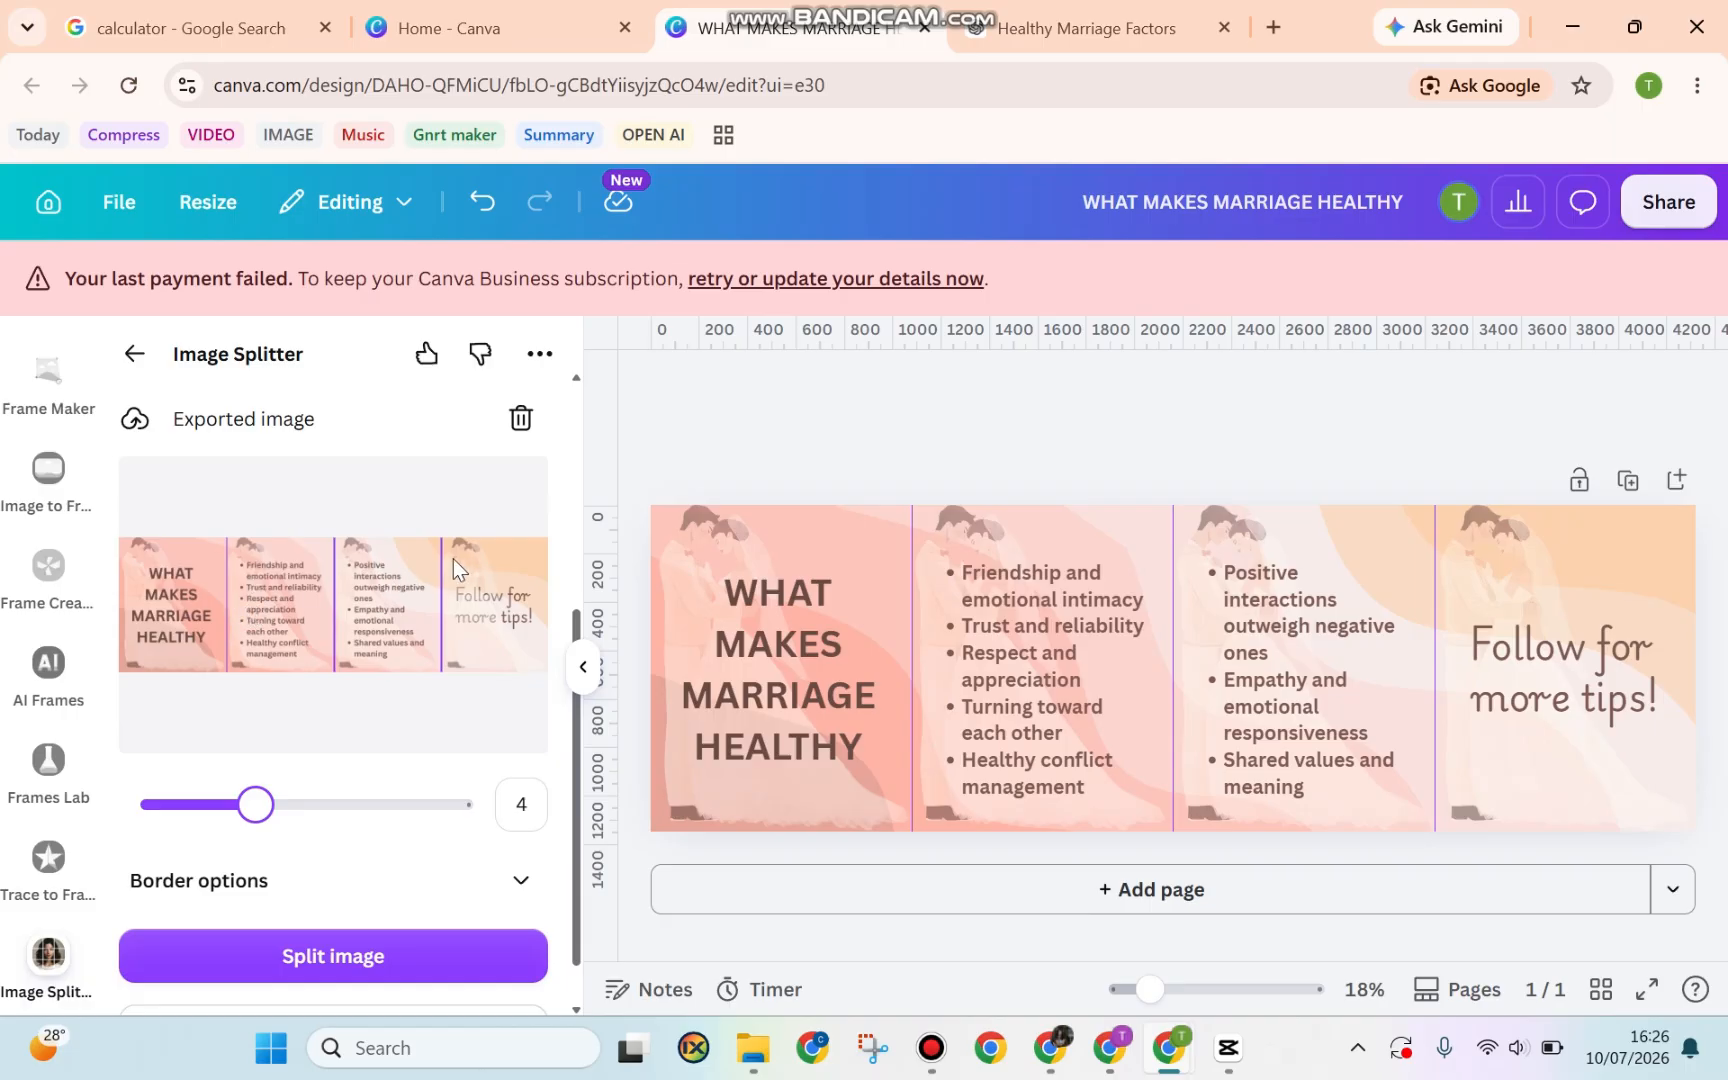
{"action": "left_click", "coordinate": [347, 955]}
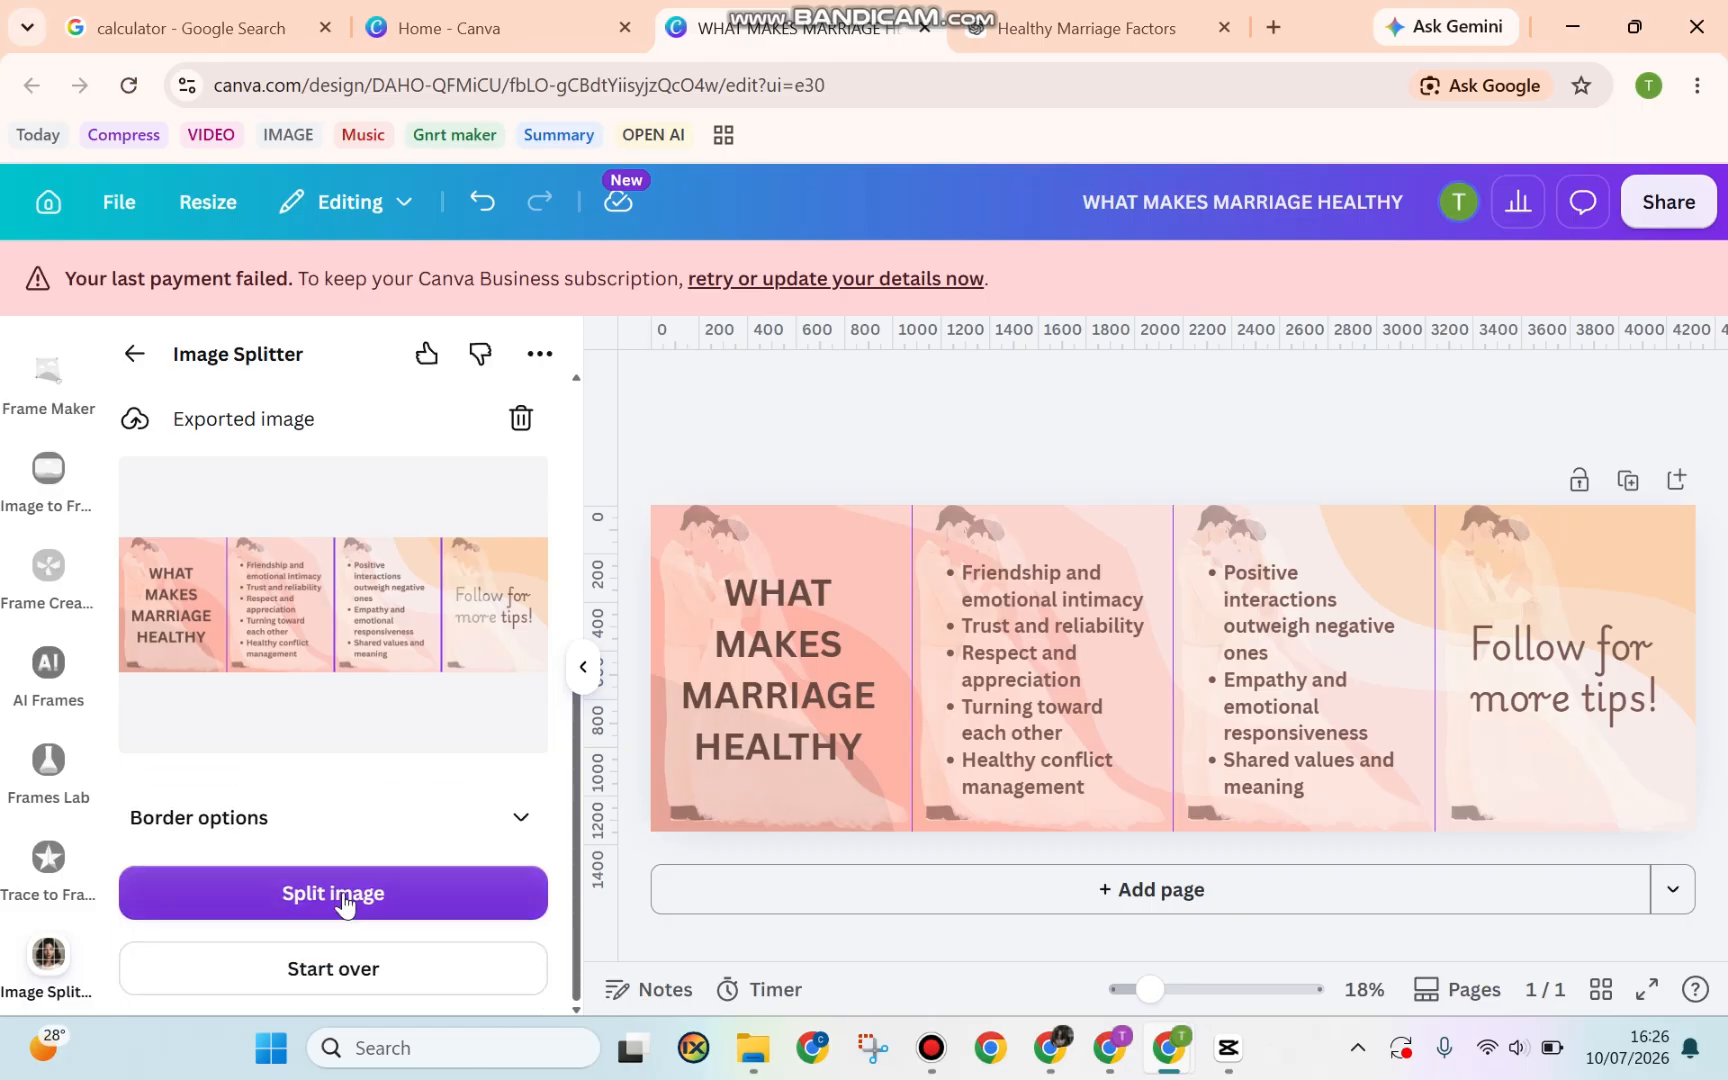
{"action": "left_click", "coordinate": [343, 893]}
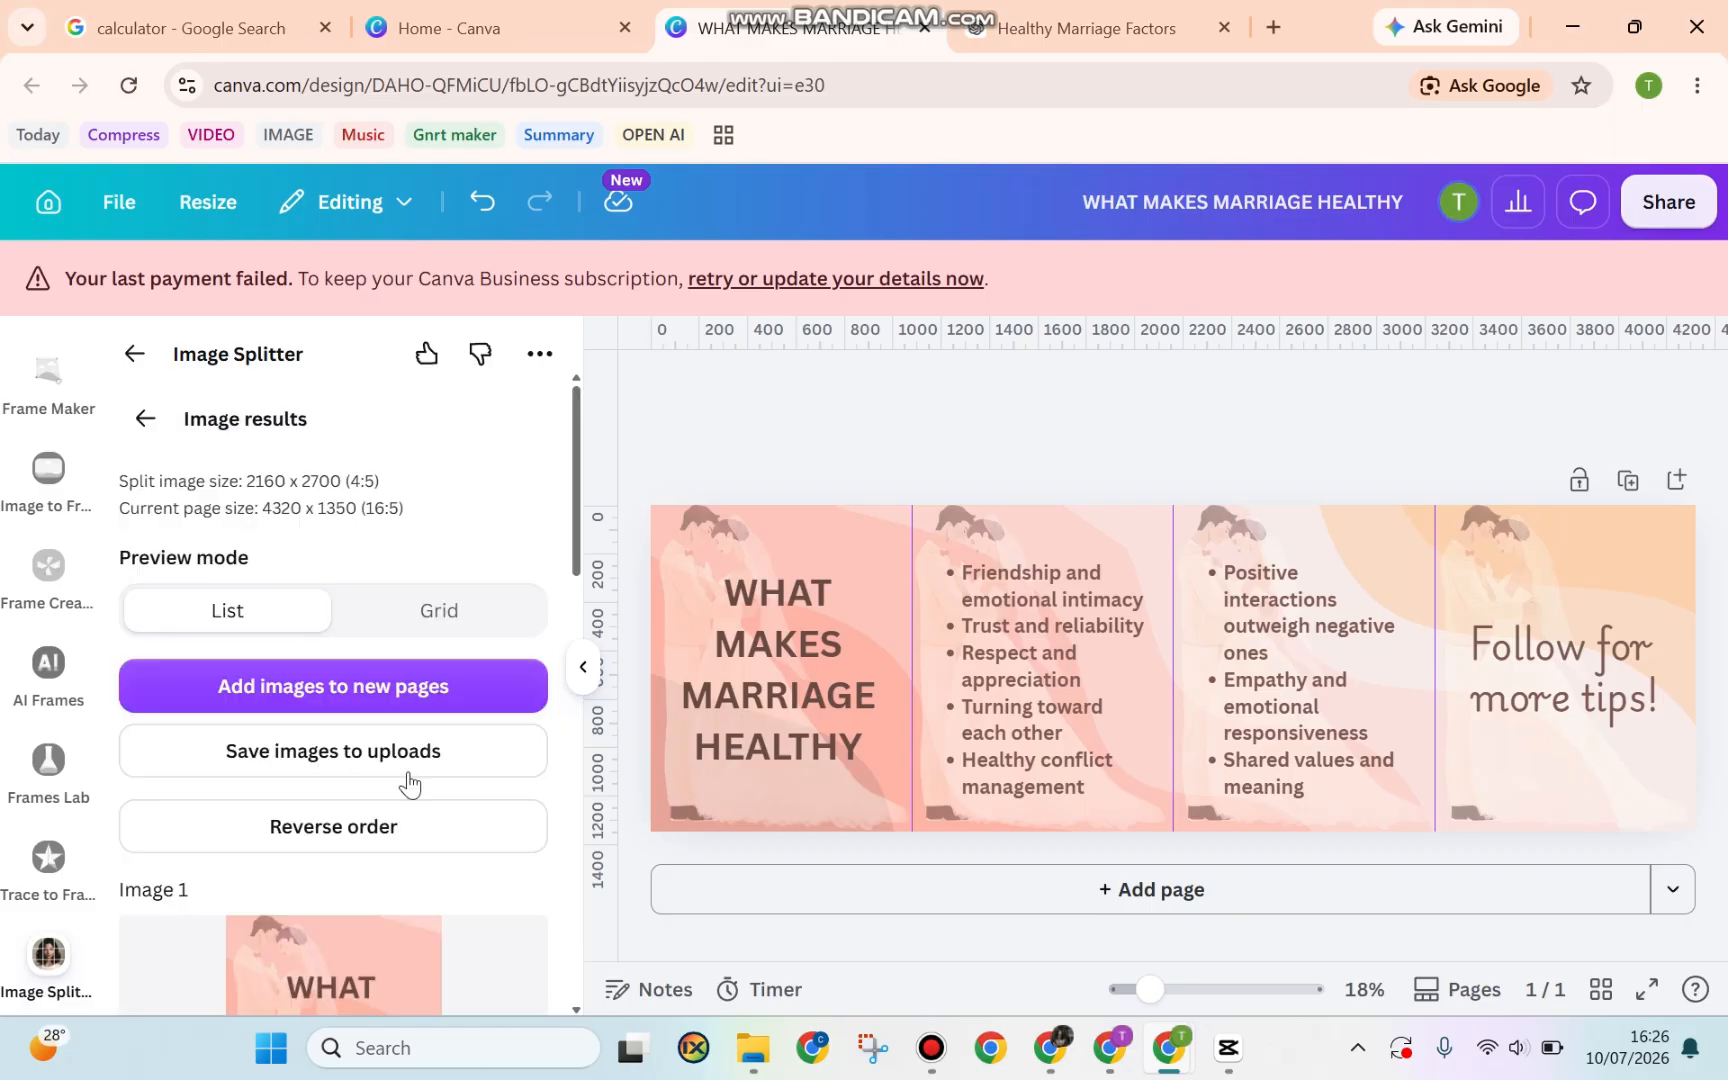
{"action": "scroll", "coordinate": [409, 790], "scroll_direction": "down", "scroll_amount": 8}
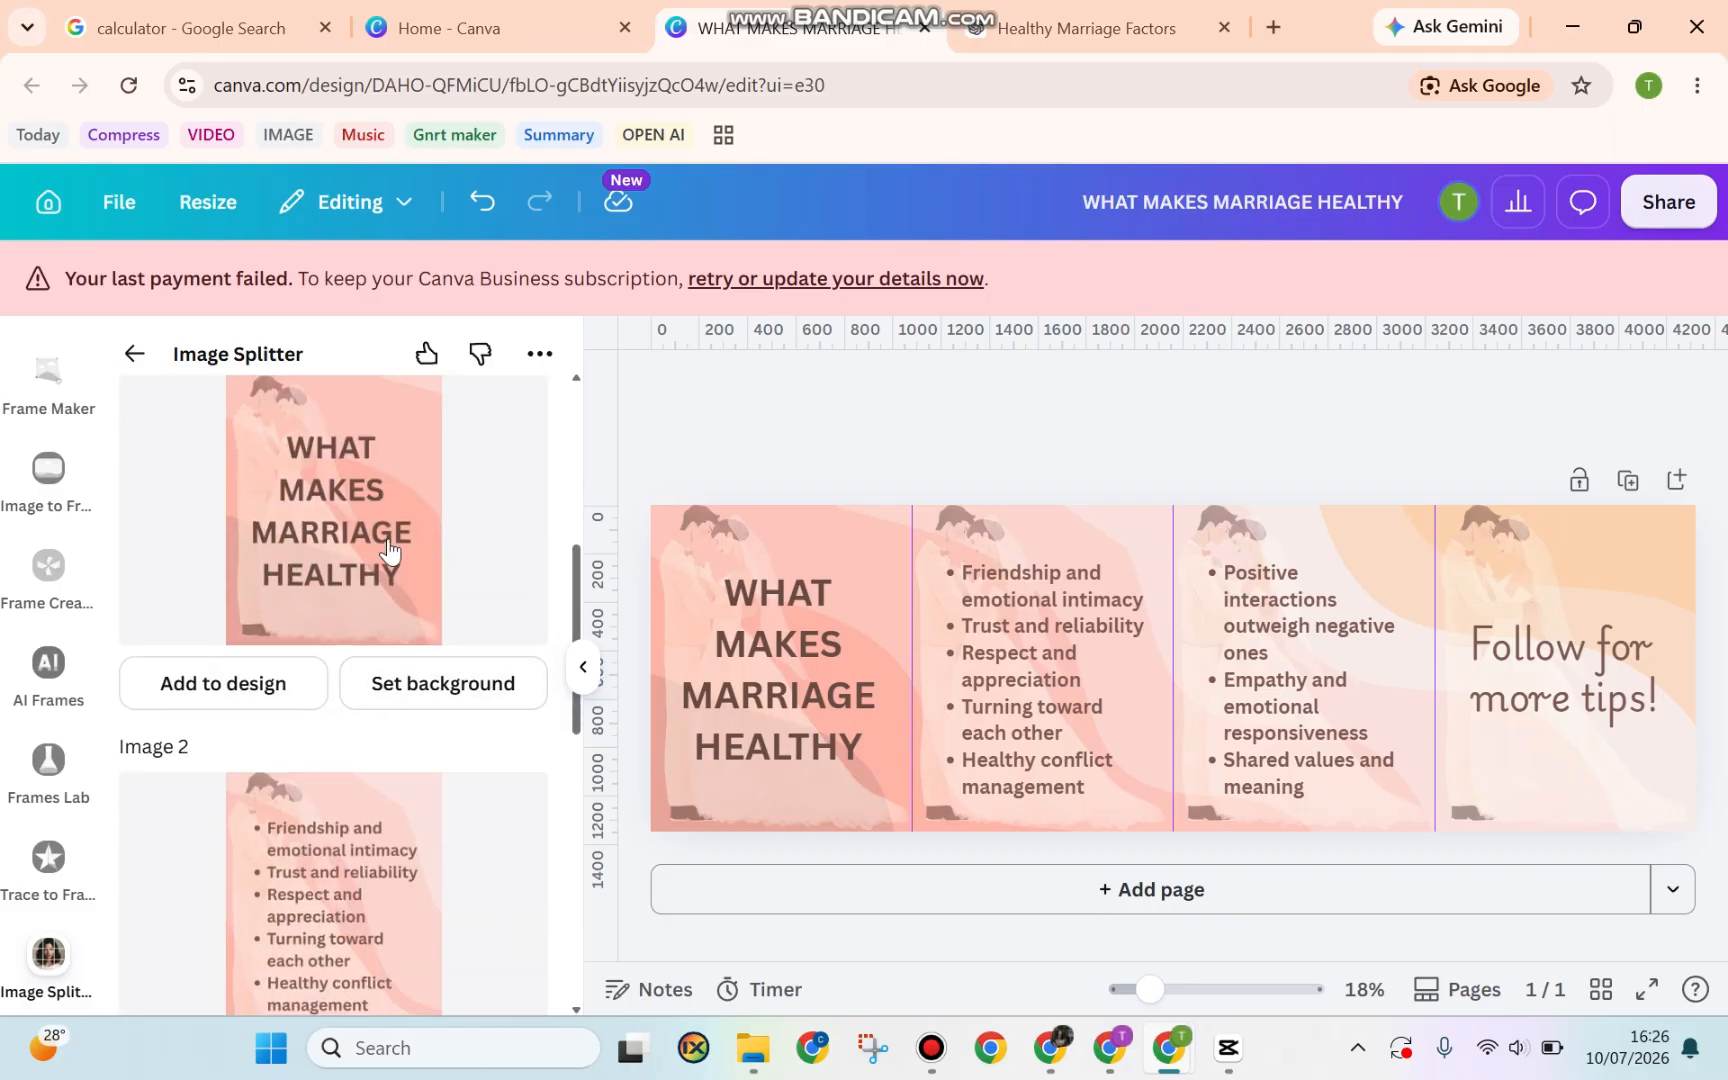
{"action": "scroll", "coordinate": [388, 548], "scroll_direction": "down", "scroll_amount": 5}
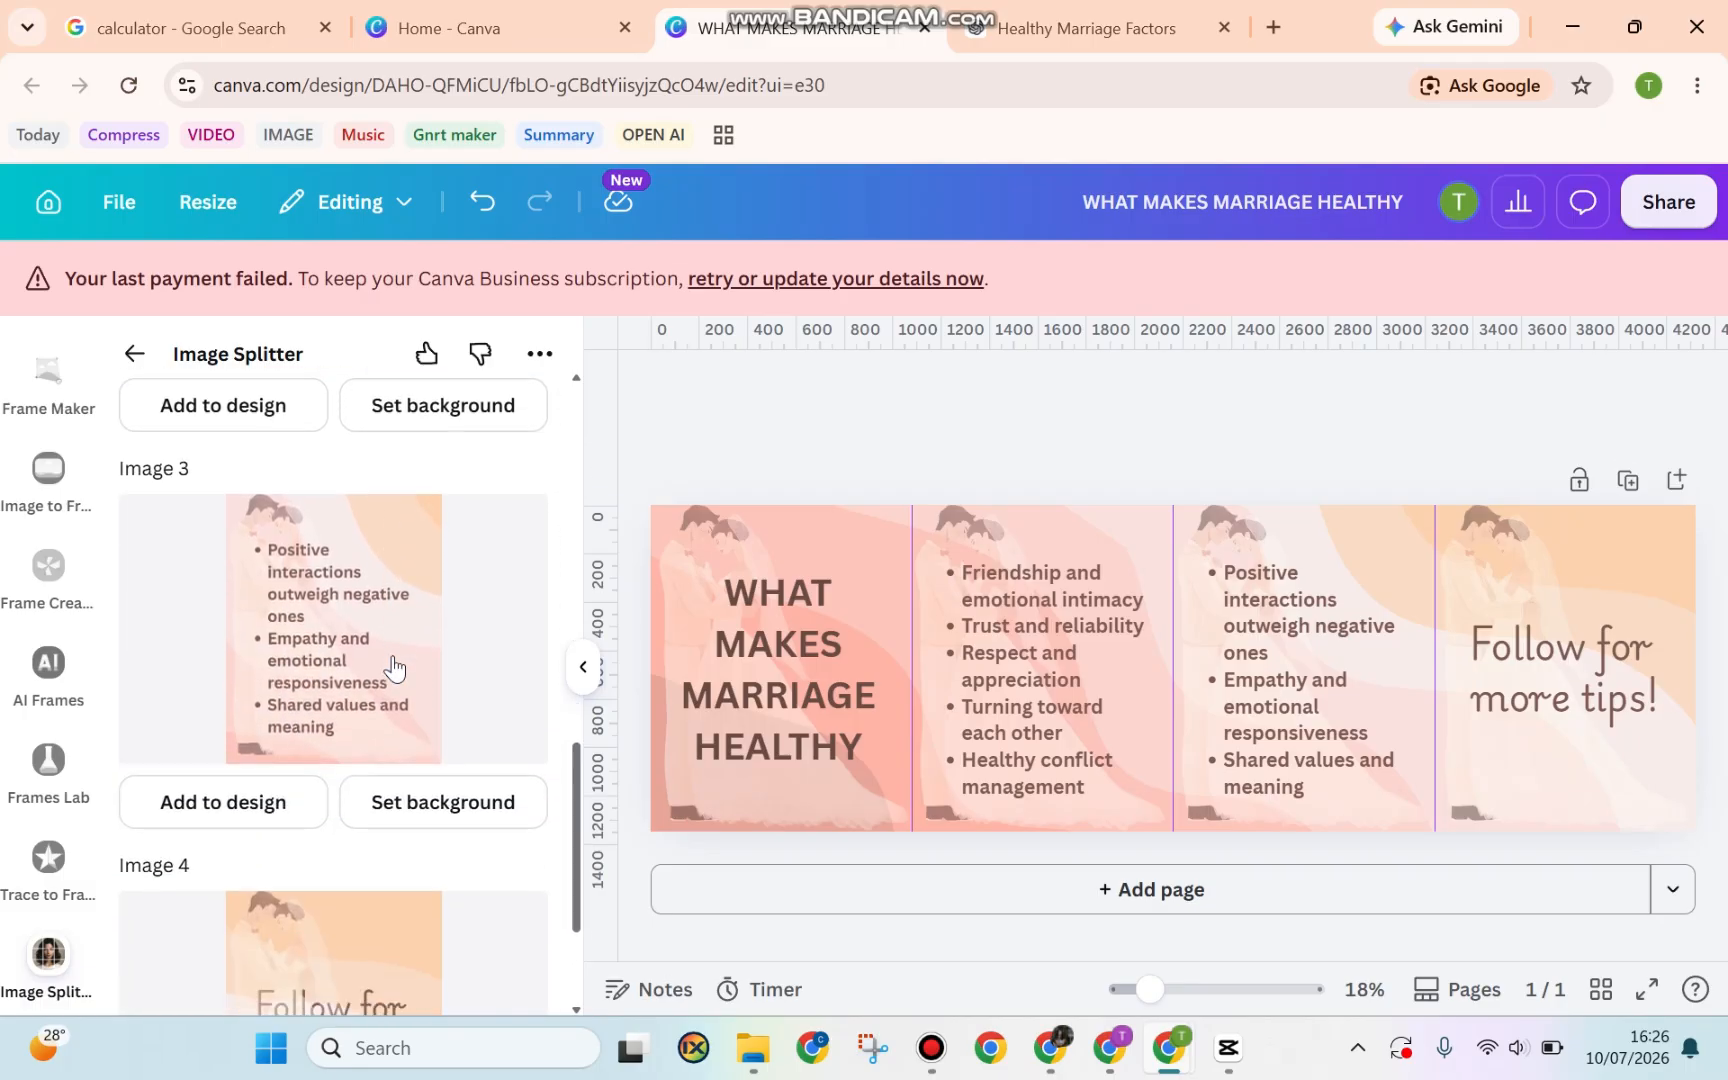
{"action": "scroll", "coordinate": [361, 733], "scroll_direction": "down", "scroll_amount": 3}
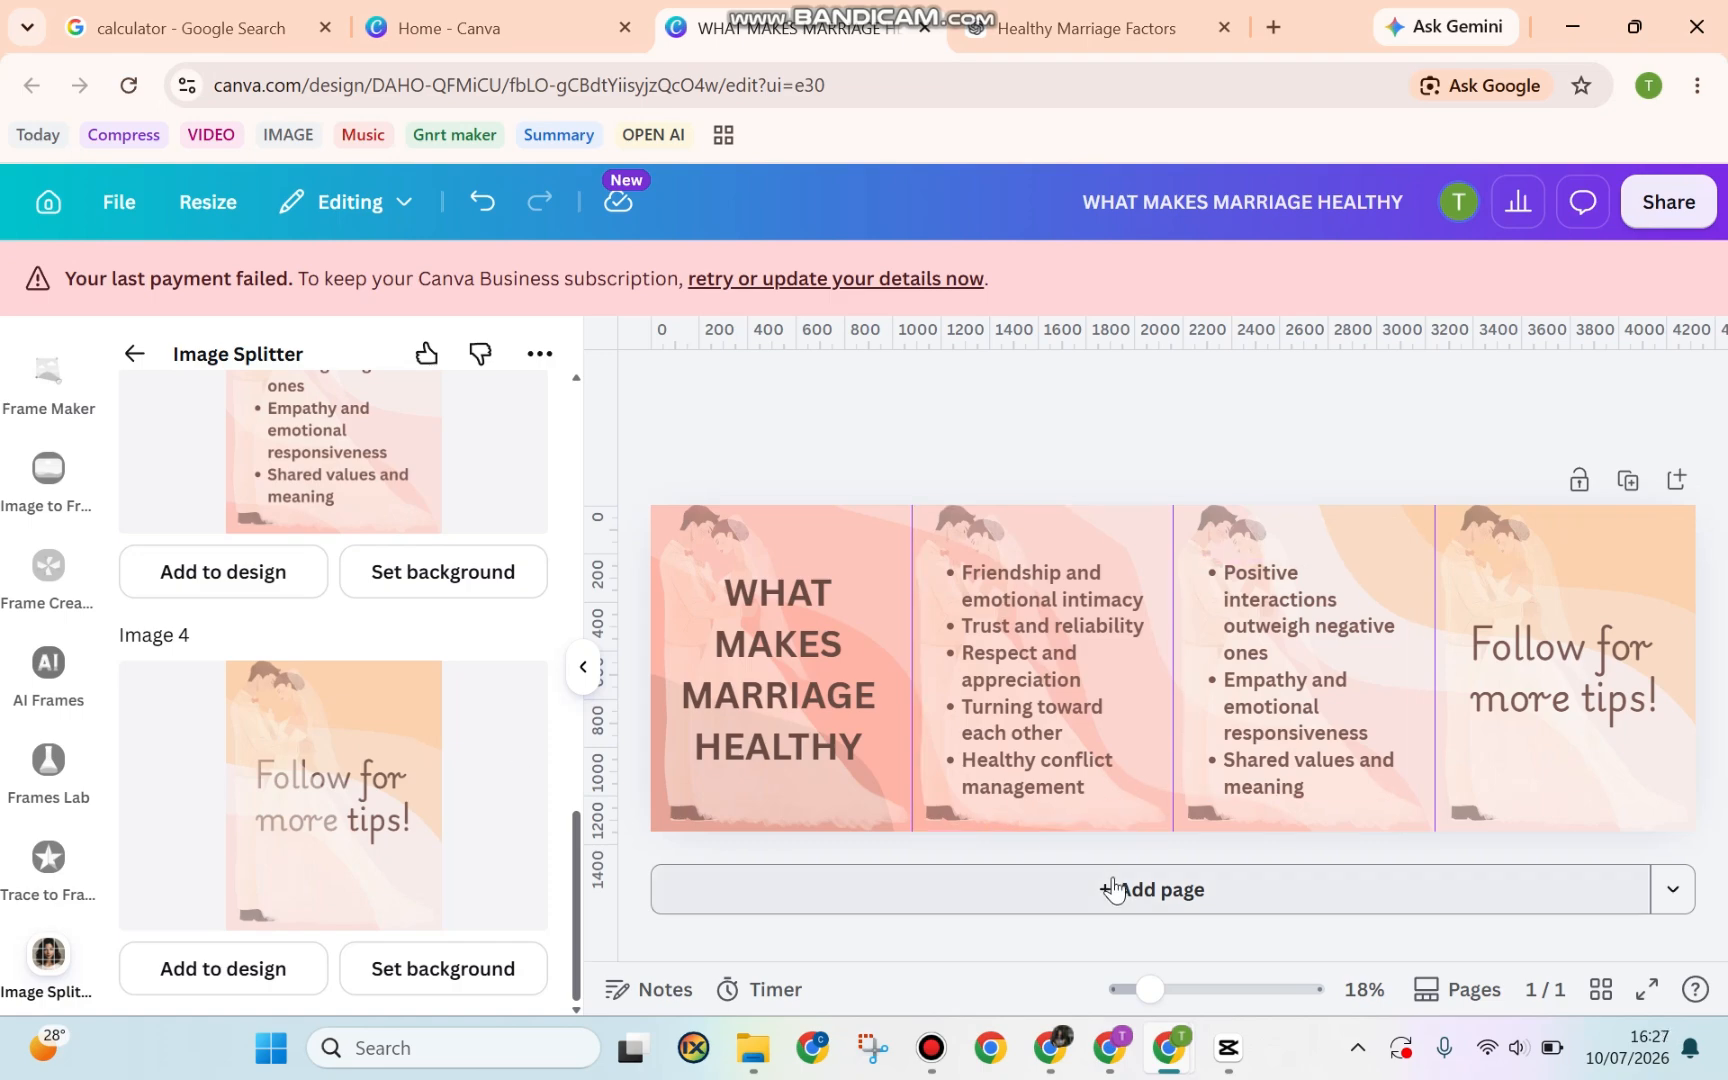
Add an Instagram Post (4:5) page and stretch the first split title image to fill it
{"action": "left_click", "coordinate": [1678, 897]}
{"action": "left_click", "coordinate": [1500, 520]}
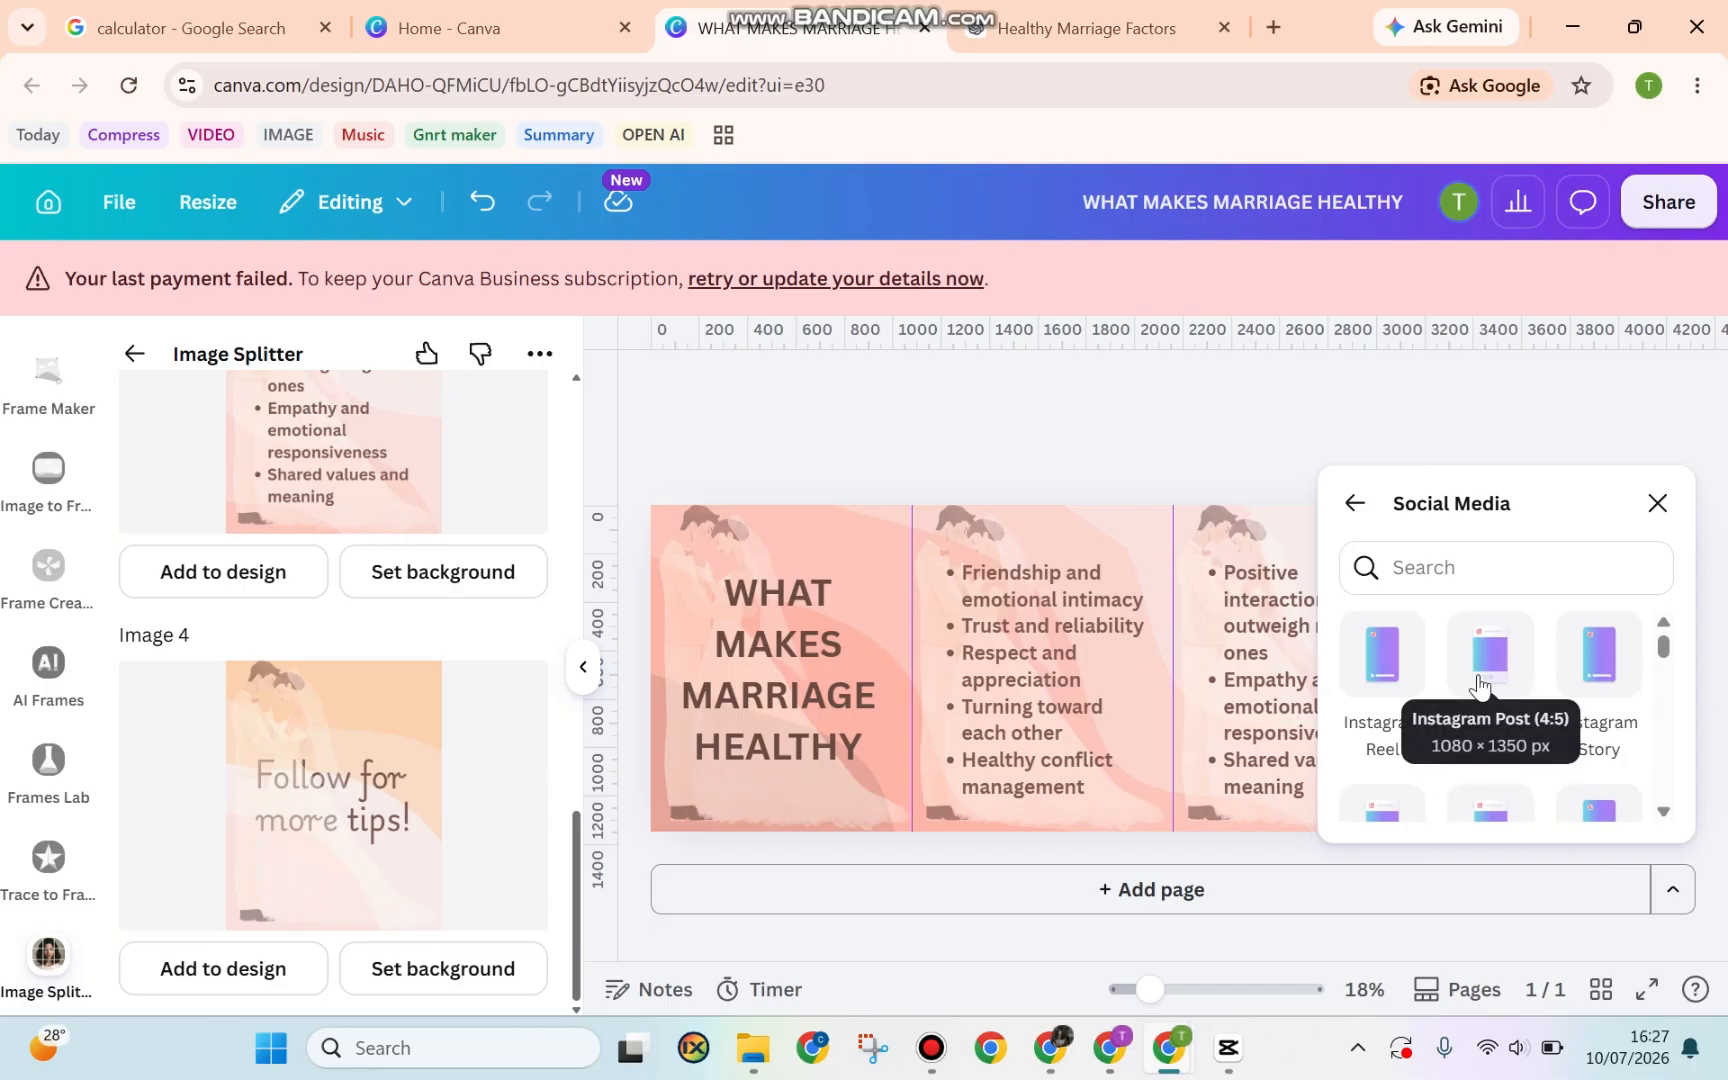
{"action": "left_click", "coordinate": [1487, 676]}
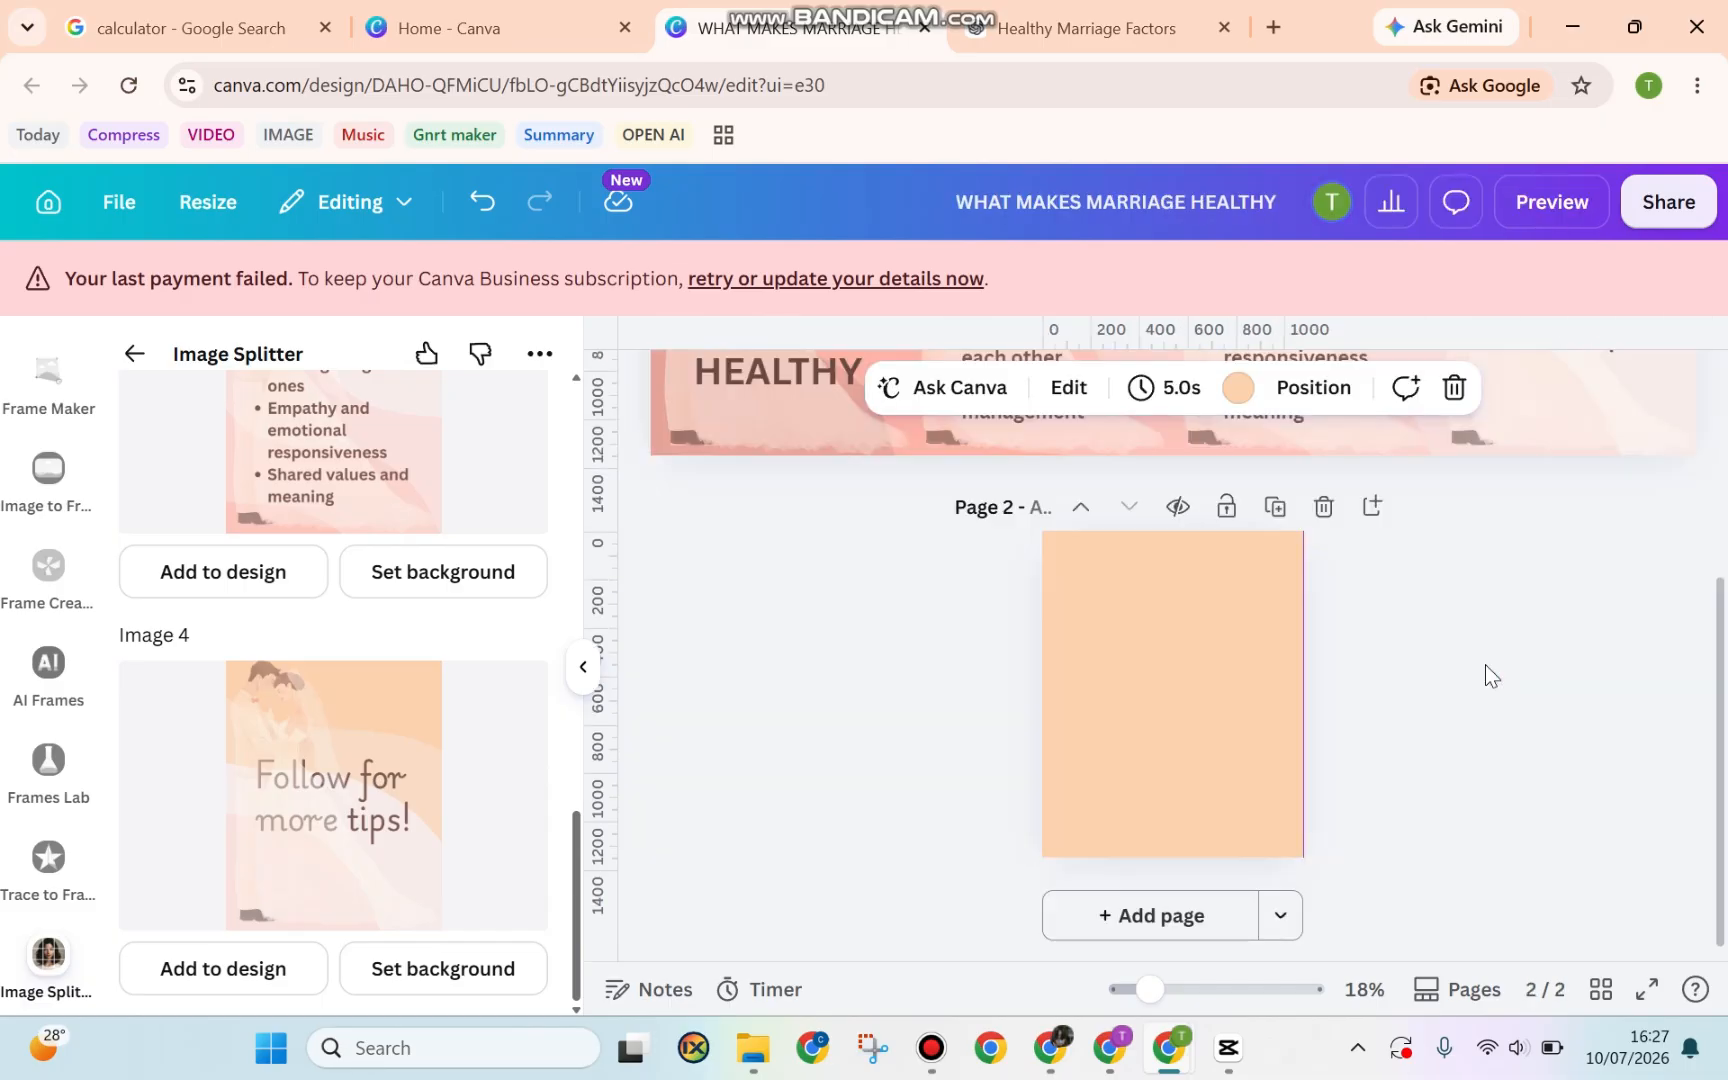
{"action": "scroll", "coordinate": [450, 558], "scroll_direction": "up", "scroll_amount": 5}
{"action": "scroll", "coordinate": [450, 558], "scroll_direction": "up", "scroll_amount": 5}
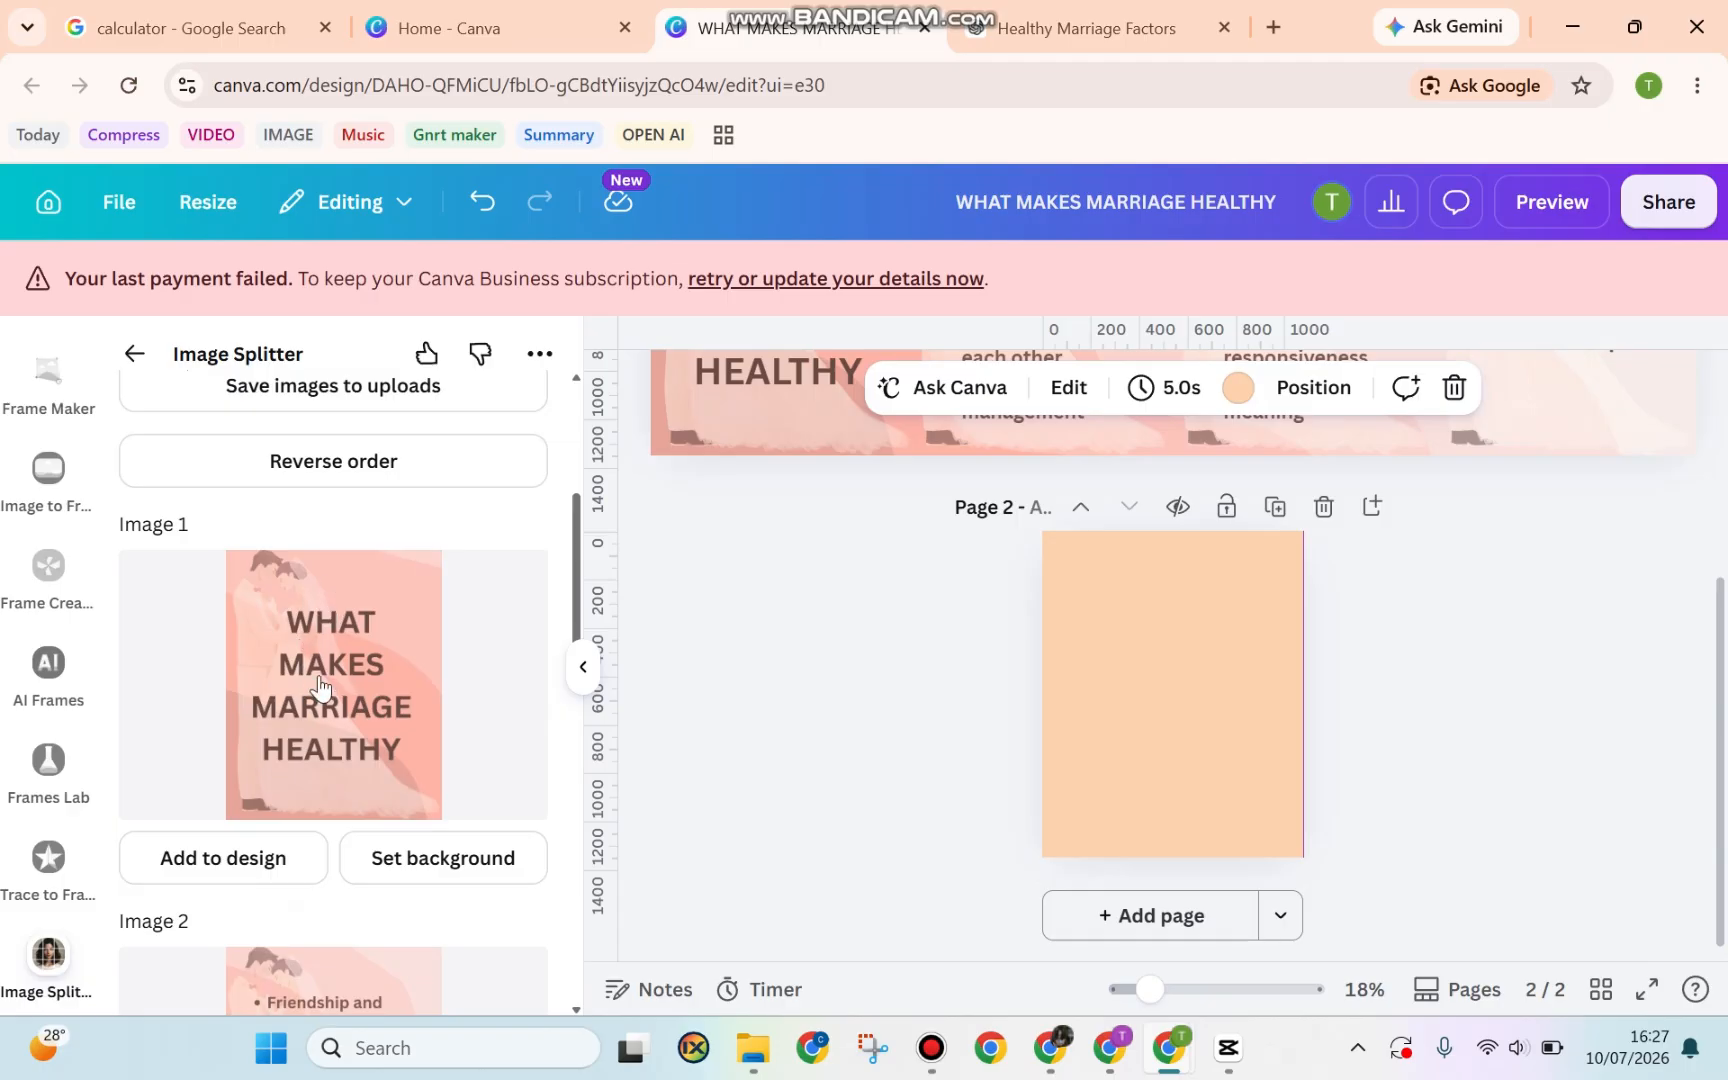
{"action": "left_click", "coordinate": [268, 860]}
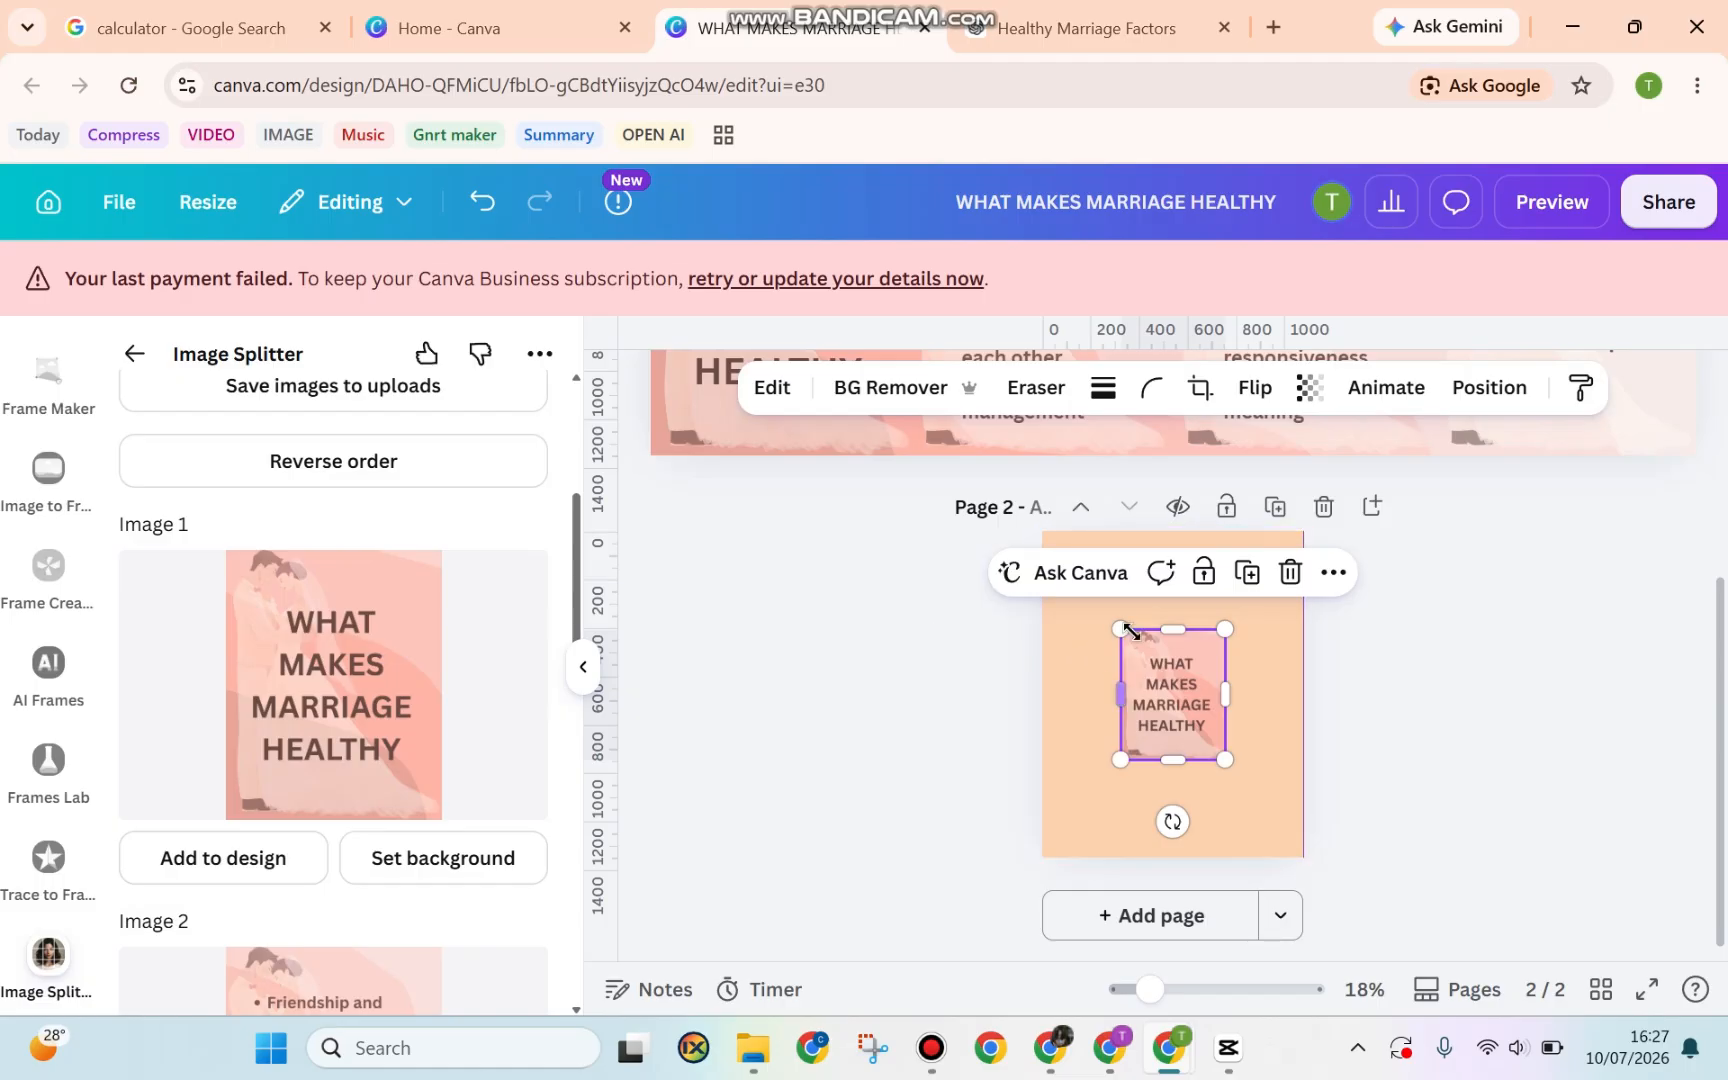
{"action": "left_click_drag", "start_coordinate": [1120, 629], "coordinate": [1036, 536]}
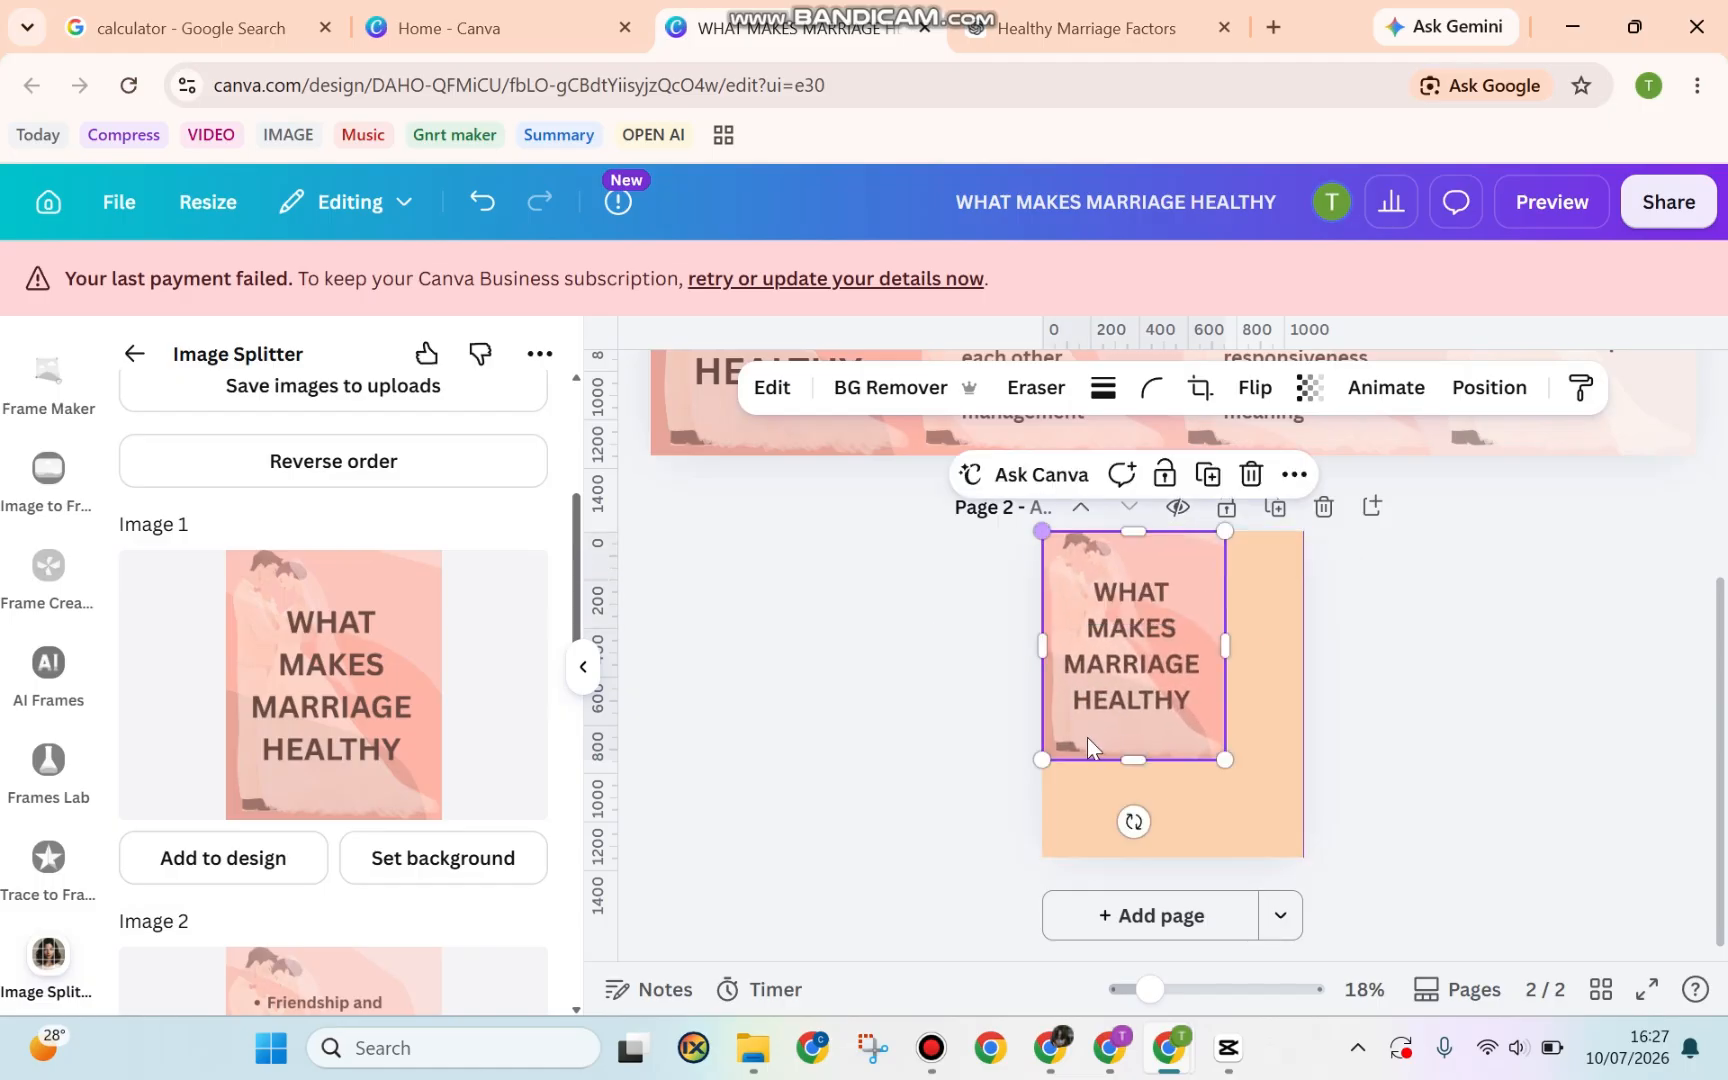
{"action": "left_click_drag", "start_coordinate": [1226, 762], "coordinate": [1304, 859]}
{"action": "scroll", "coordinate": [340, 685], "scroll_direction": "down", "scroll_amount": 2}
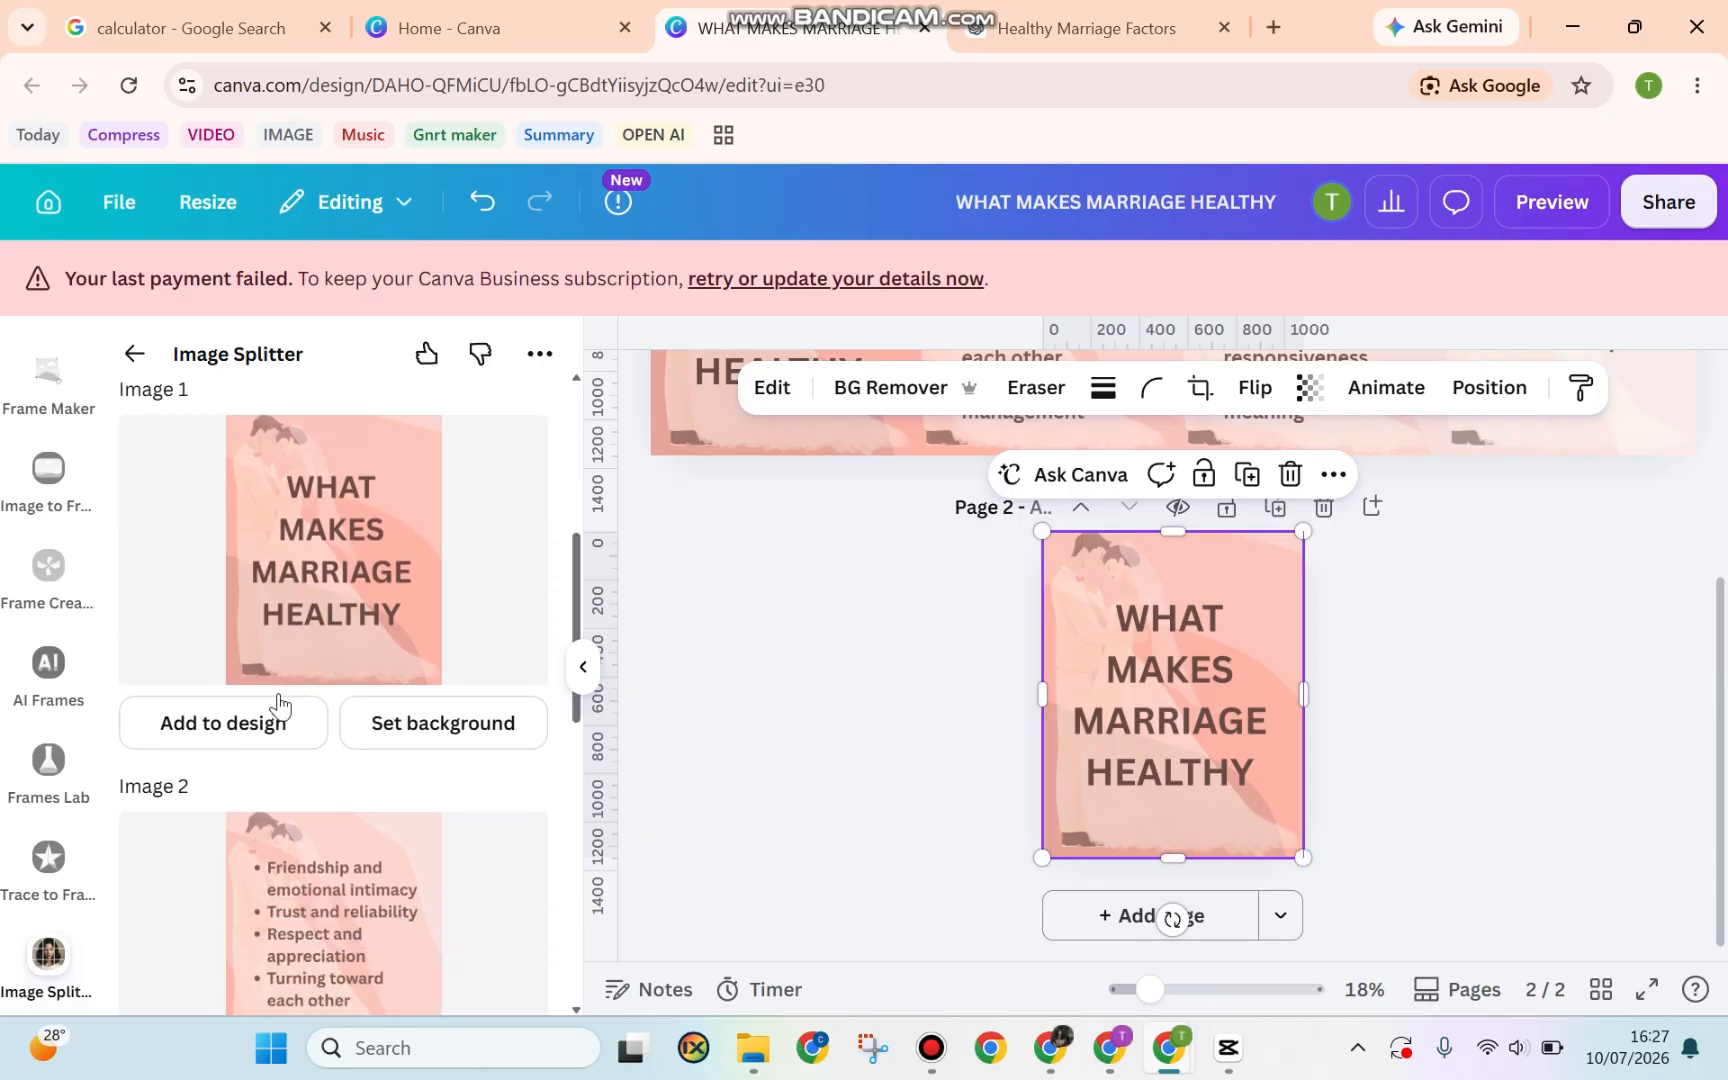
{"action": "scroll", "coordinate": [224, 745], "scroll_direction": "down", "scroll_amount": 5}
Add the third slice as a page, then fill page 5 with the 'Follow for more tips!' image
{"action": "left_click", "coordinate": [228, 757]}
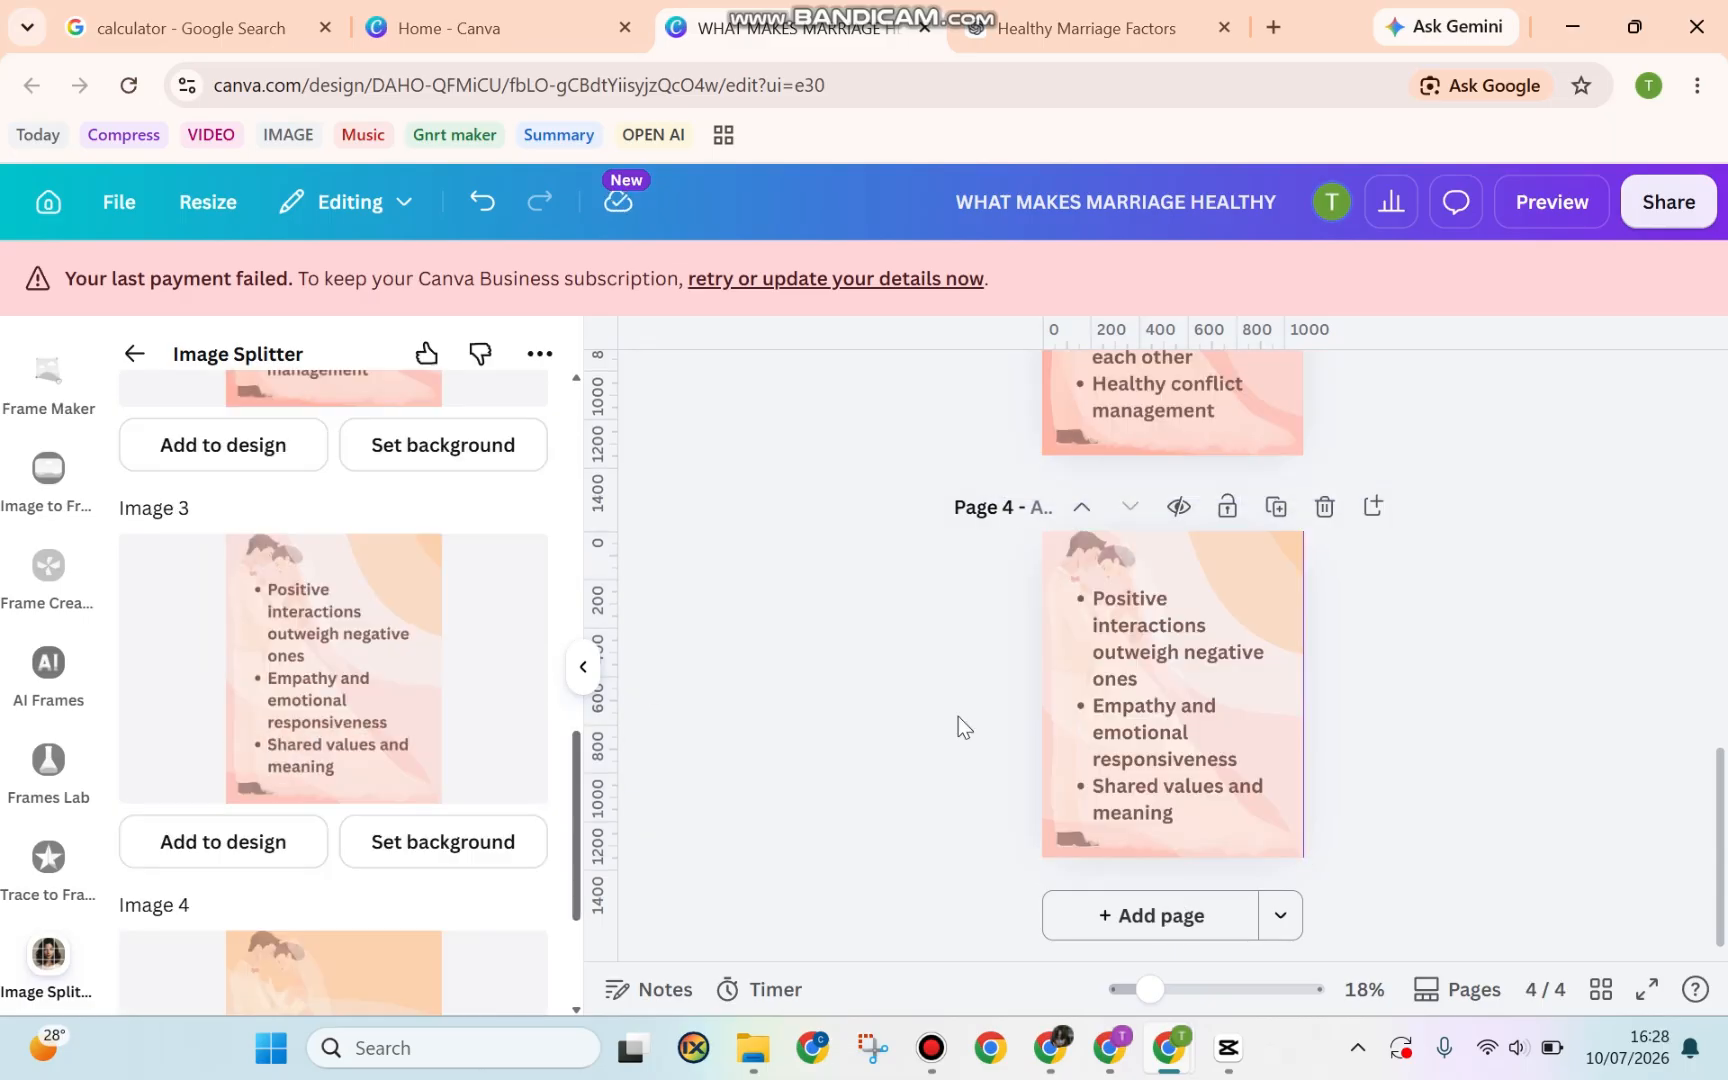
{"action": "scroll", "coordinate": [270, 725], "scroll_direction": "down", "scroll_amount": 3}
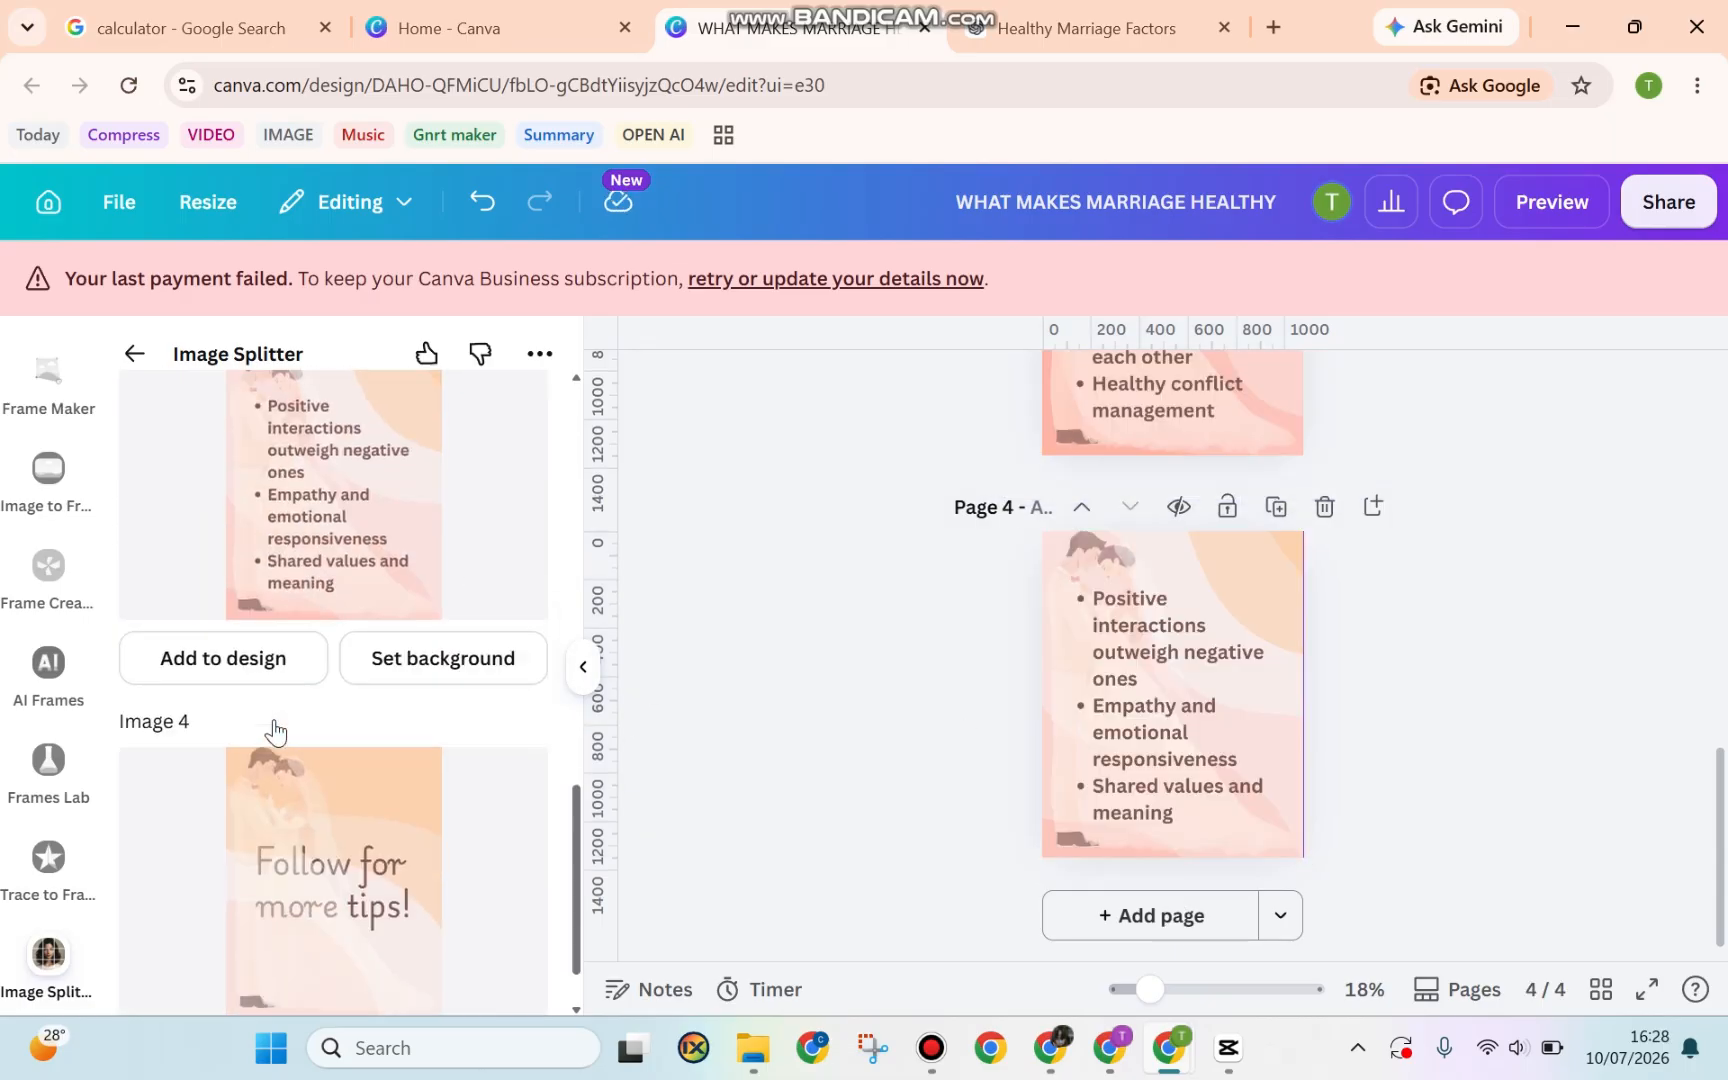
{"action": "left_click", "coordinate": [1120, 914]}
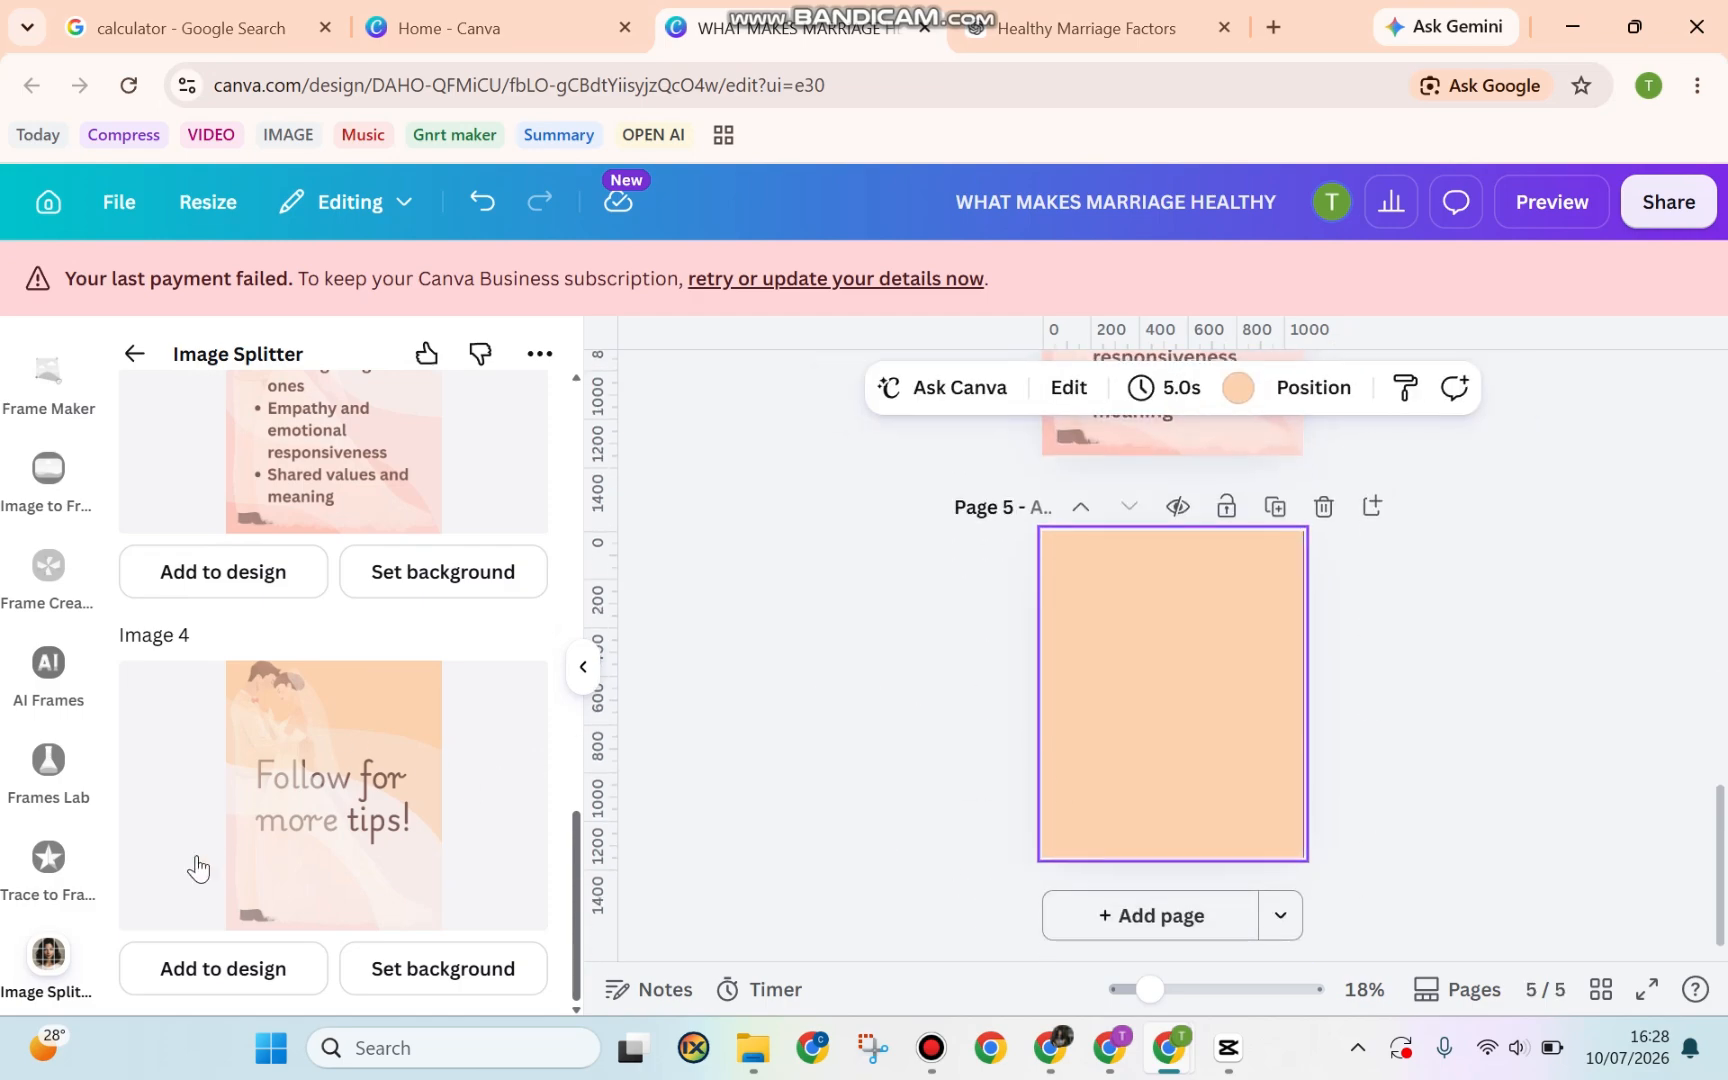
{"action": "left_click", "coordinate": [197, 958]}
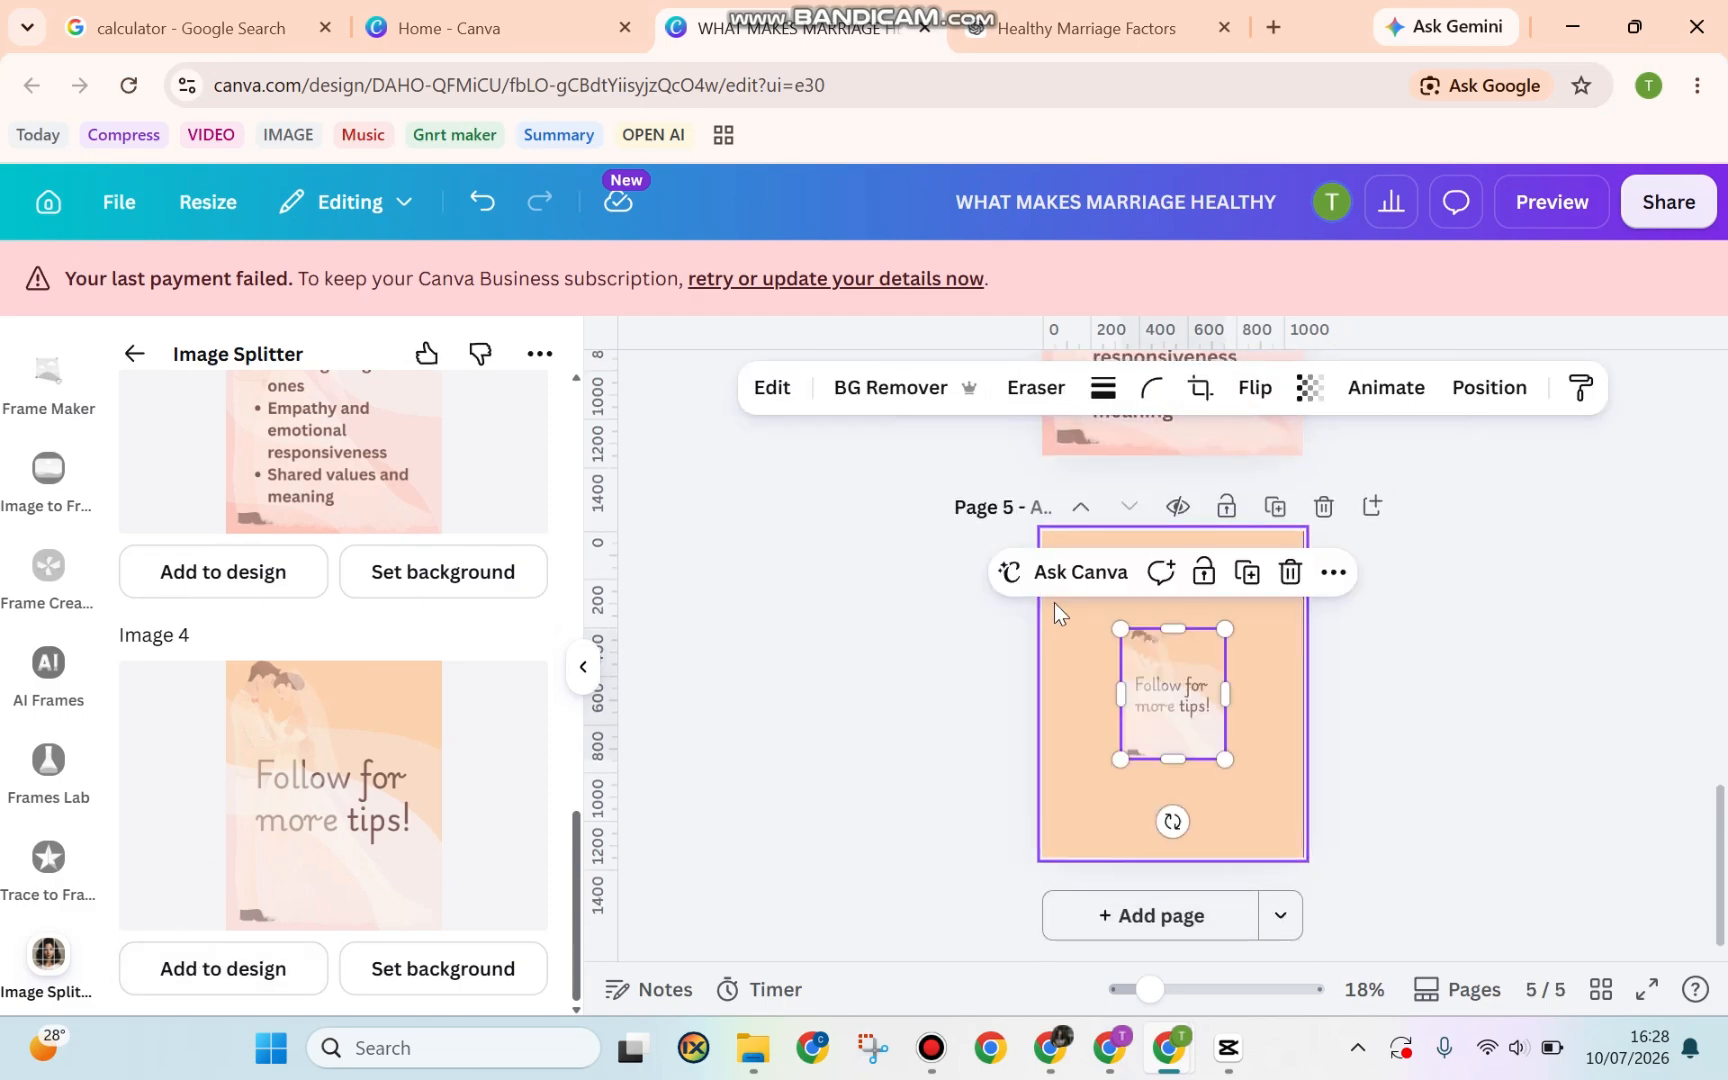
{"action": "left_click_drag", "start_coordinate": [1120, 630], "coordinate": [1042, 529]}
{"action": "left_click_drag", "start_coordinate": [1225, 758], "coordinate": [1303, 857]}
{"action": "scroll", "coordinate": [1370, 651], "scroll_direction": "up", "scroll_amount": 10}
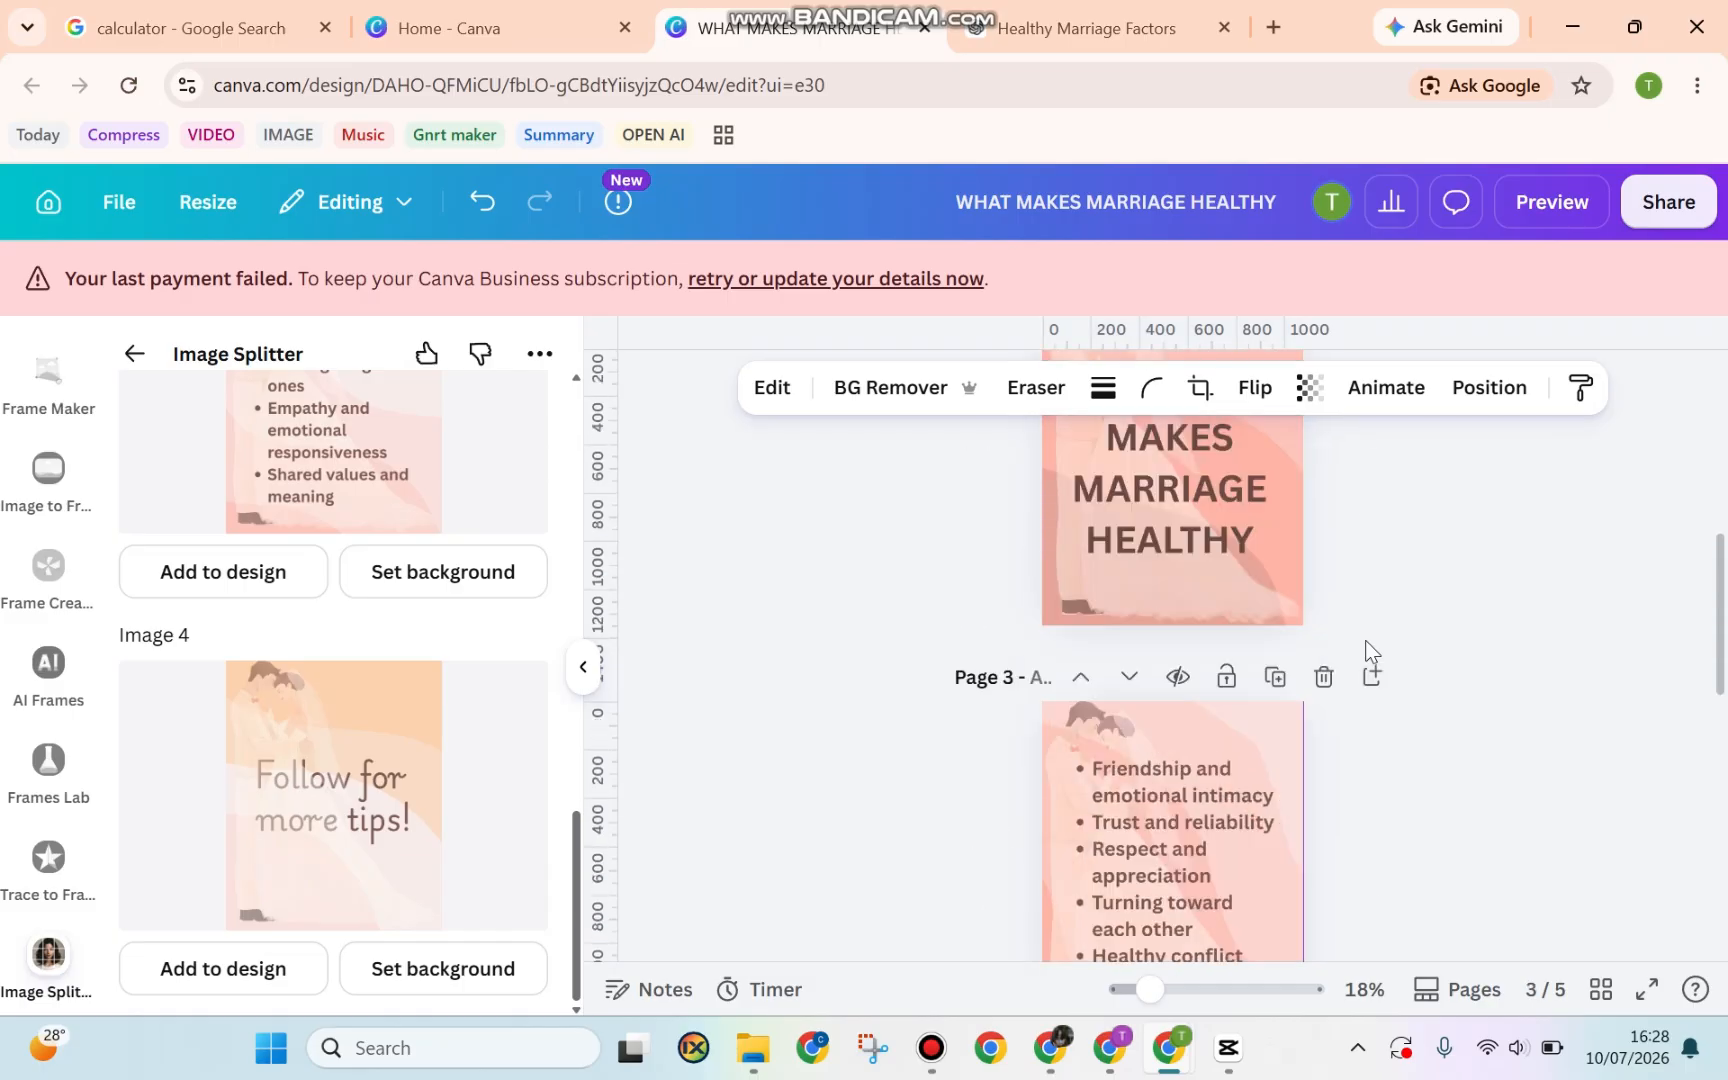
Download pages 2–5 as PNGs, with page 1 unticked, as WHAT MAKES MARRIAGE HEALTHY.zip
{"action": "left_click", "coordinate": [1666, 201]}
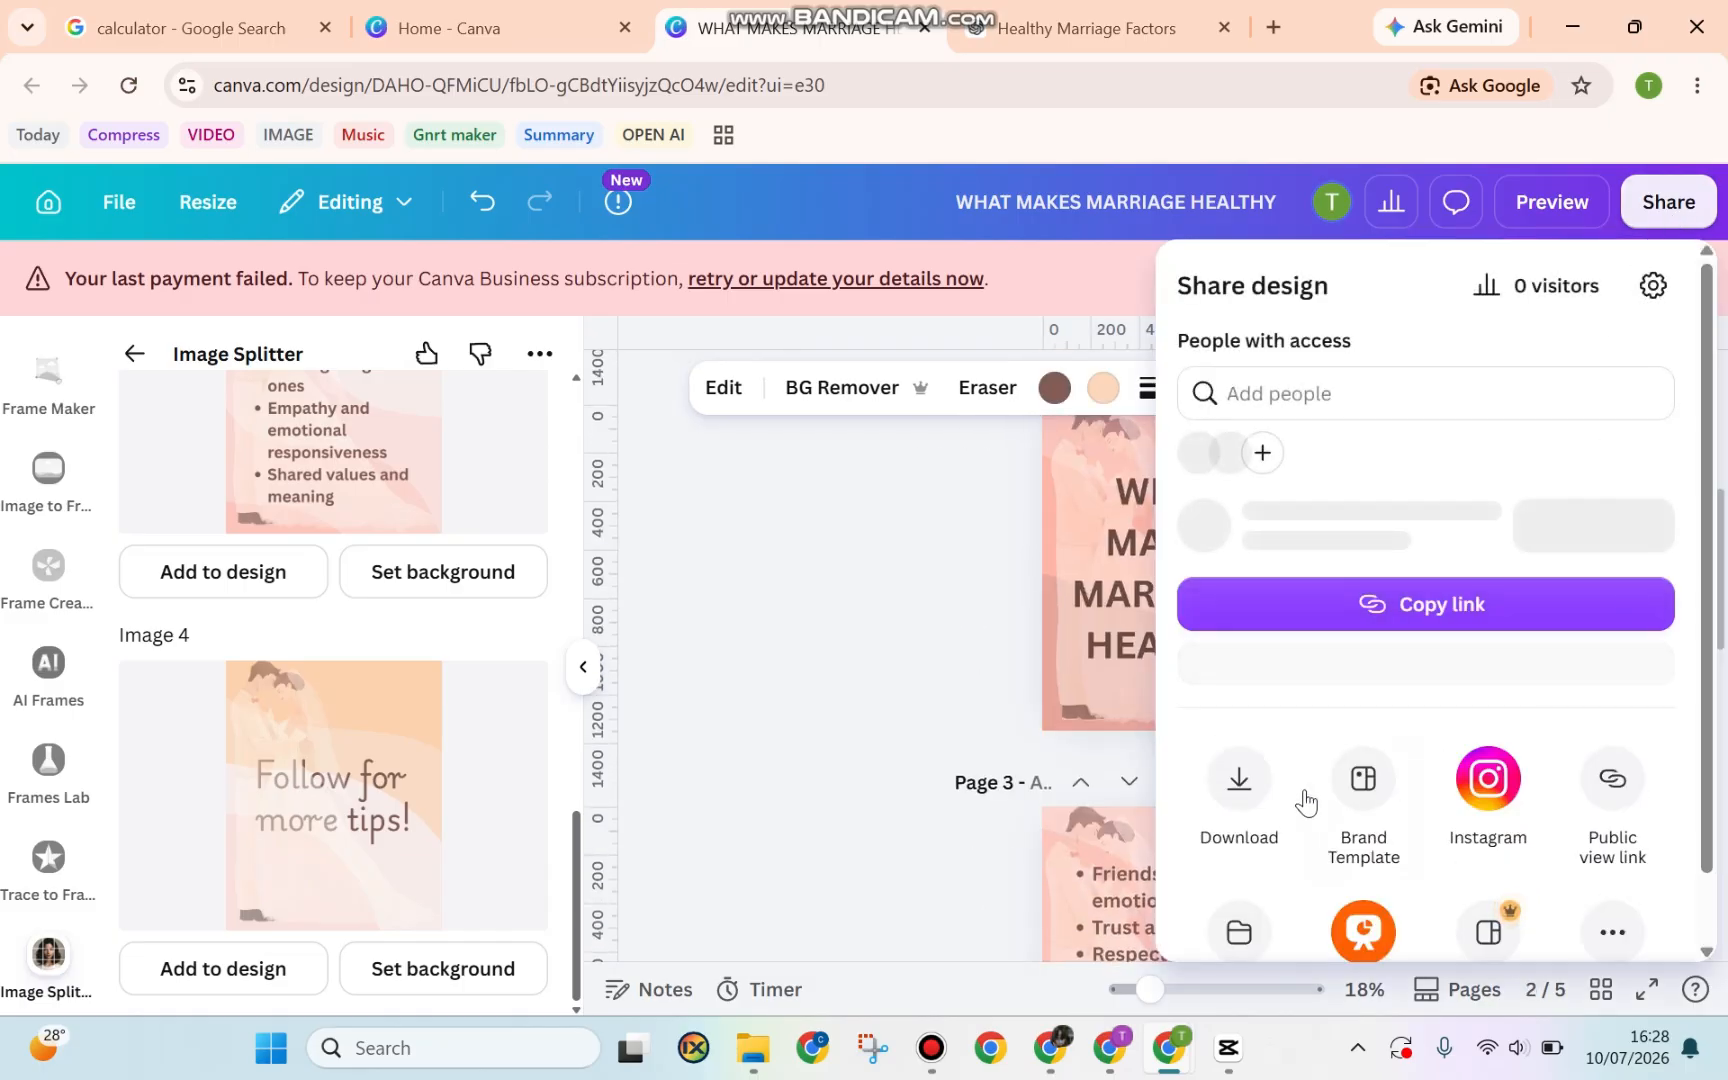
{"action": "left_click", "coordinate": [1244, 824]}
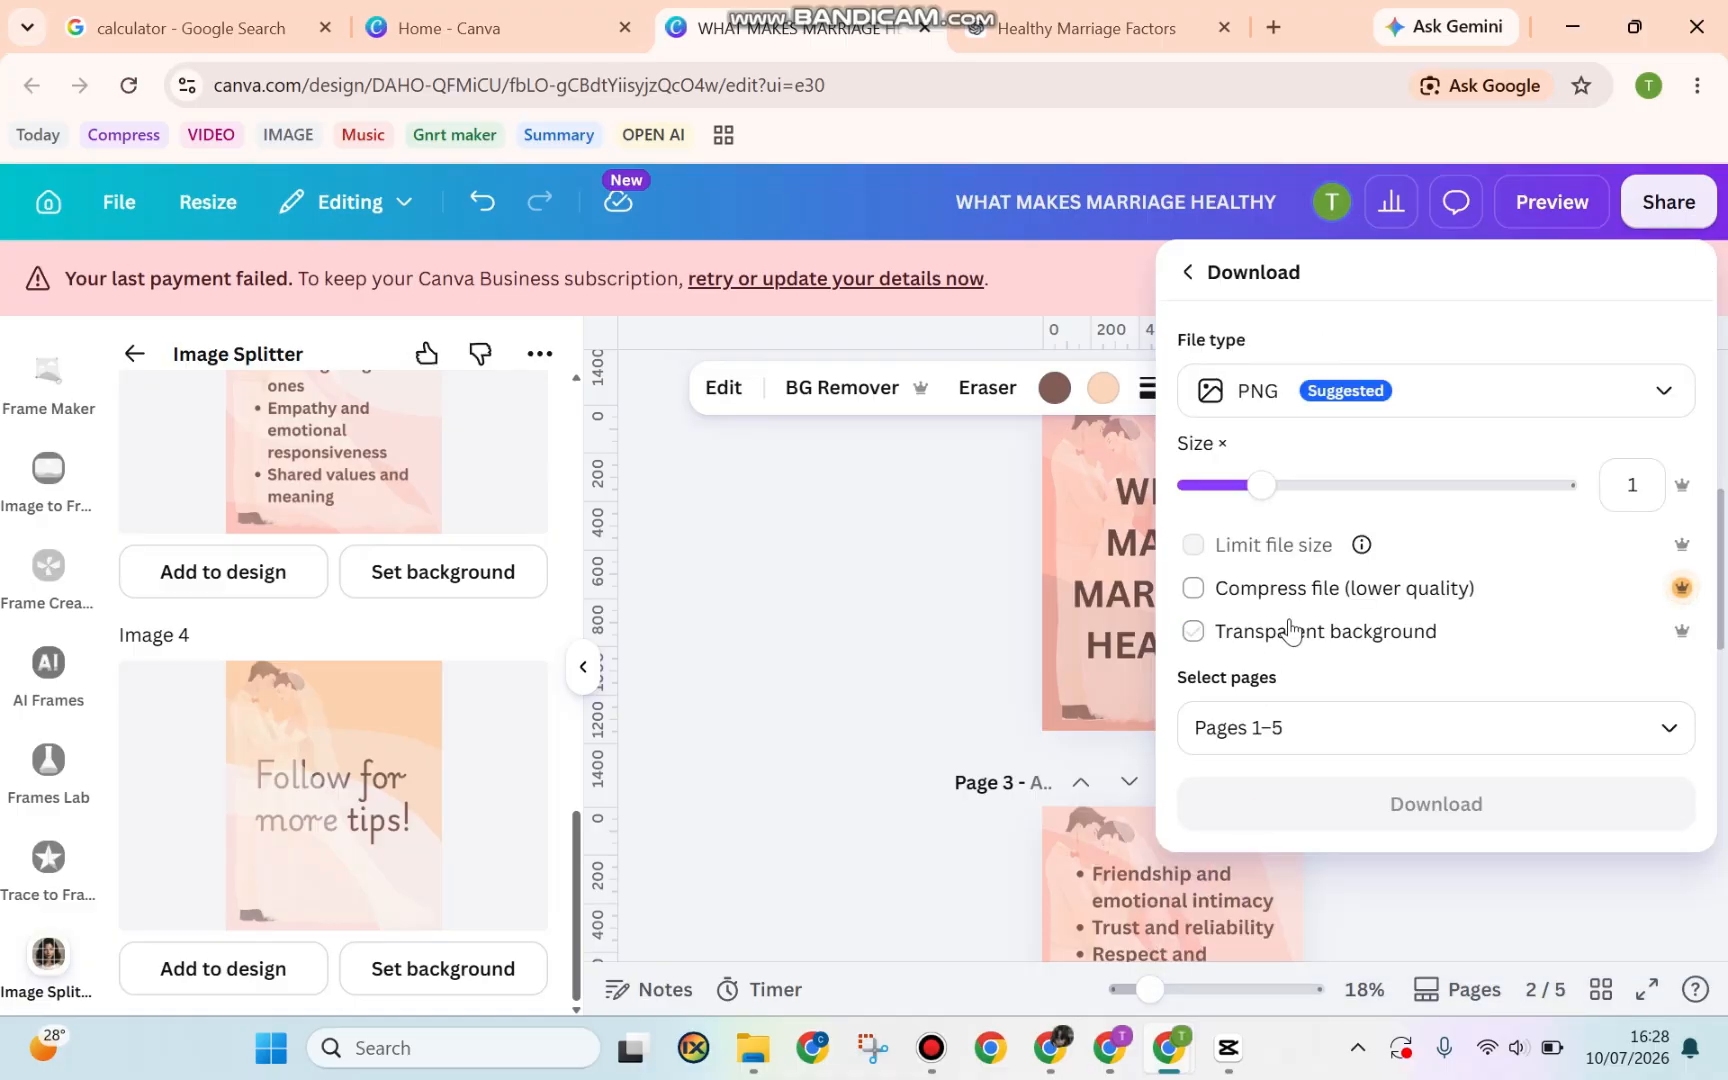
{"action": "left_click", "coordinate": [1330, 708]}
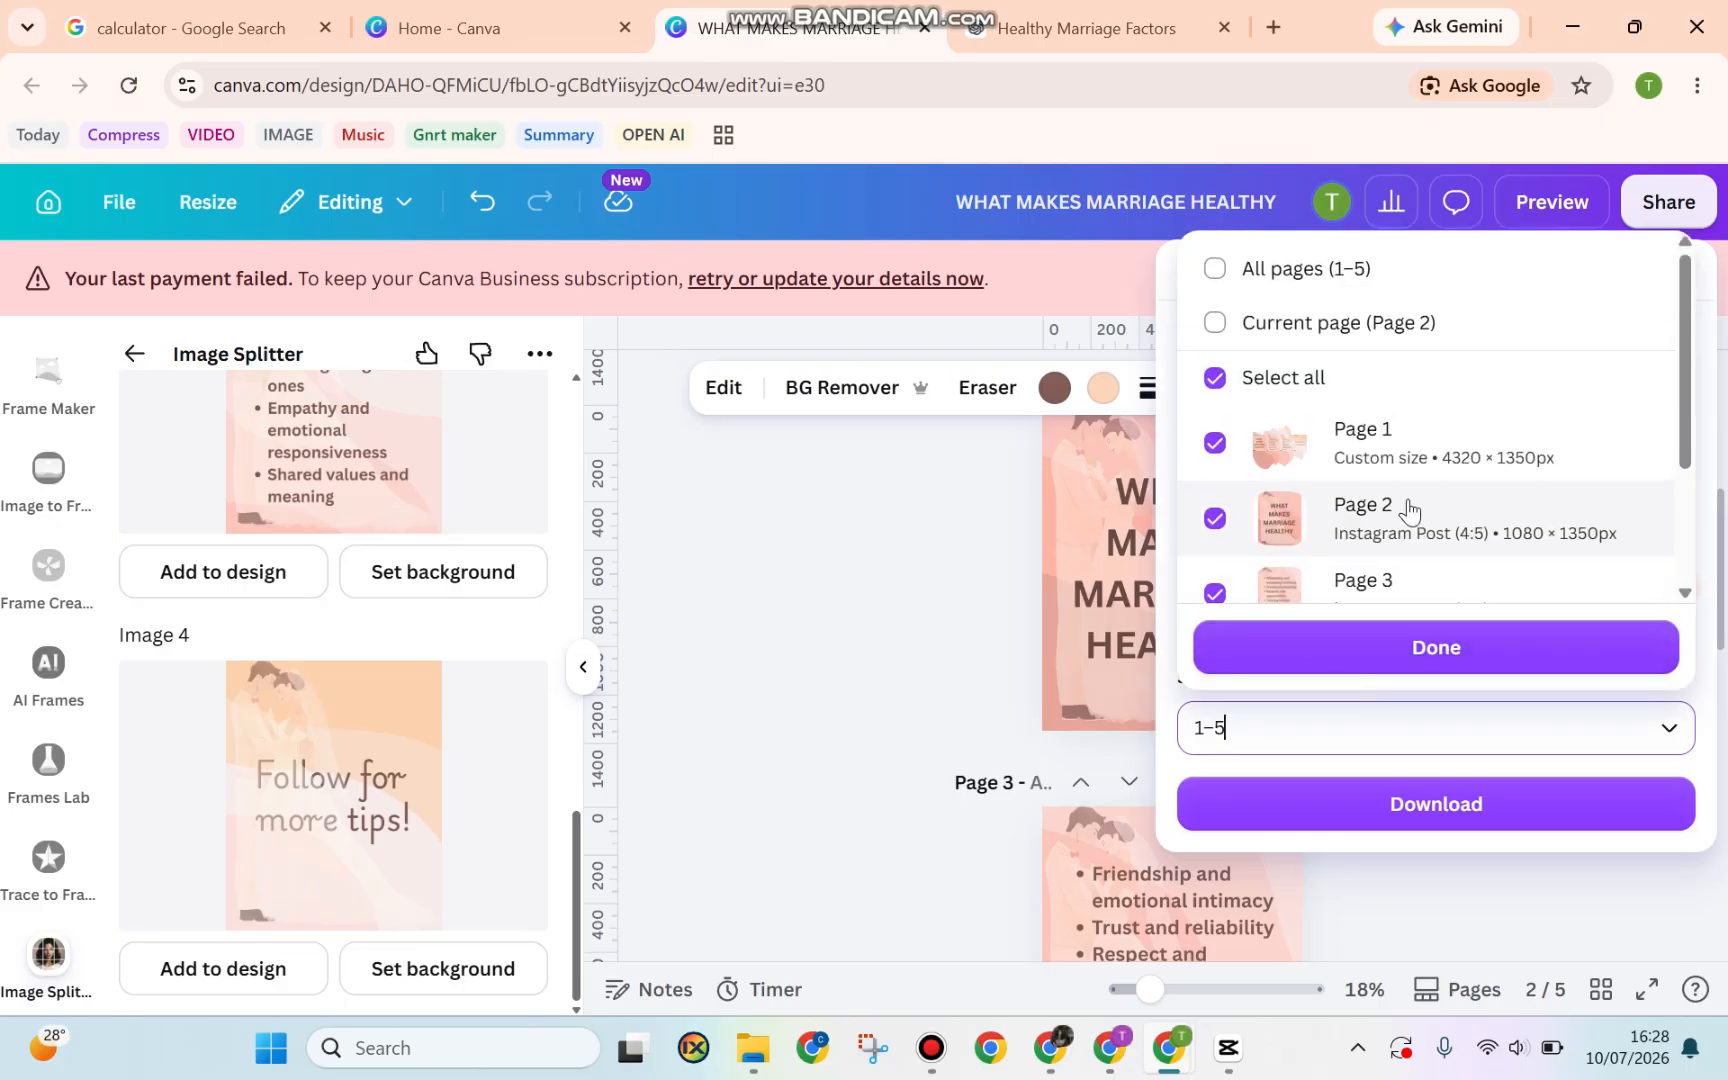
{"action": "scroll", "coordinate": [1350, 540], "scroll_direction": "down", "scroll_amount": 3}
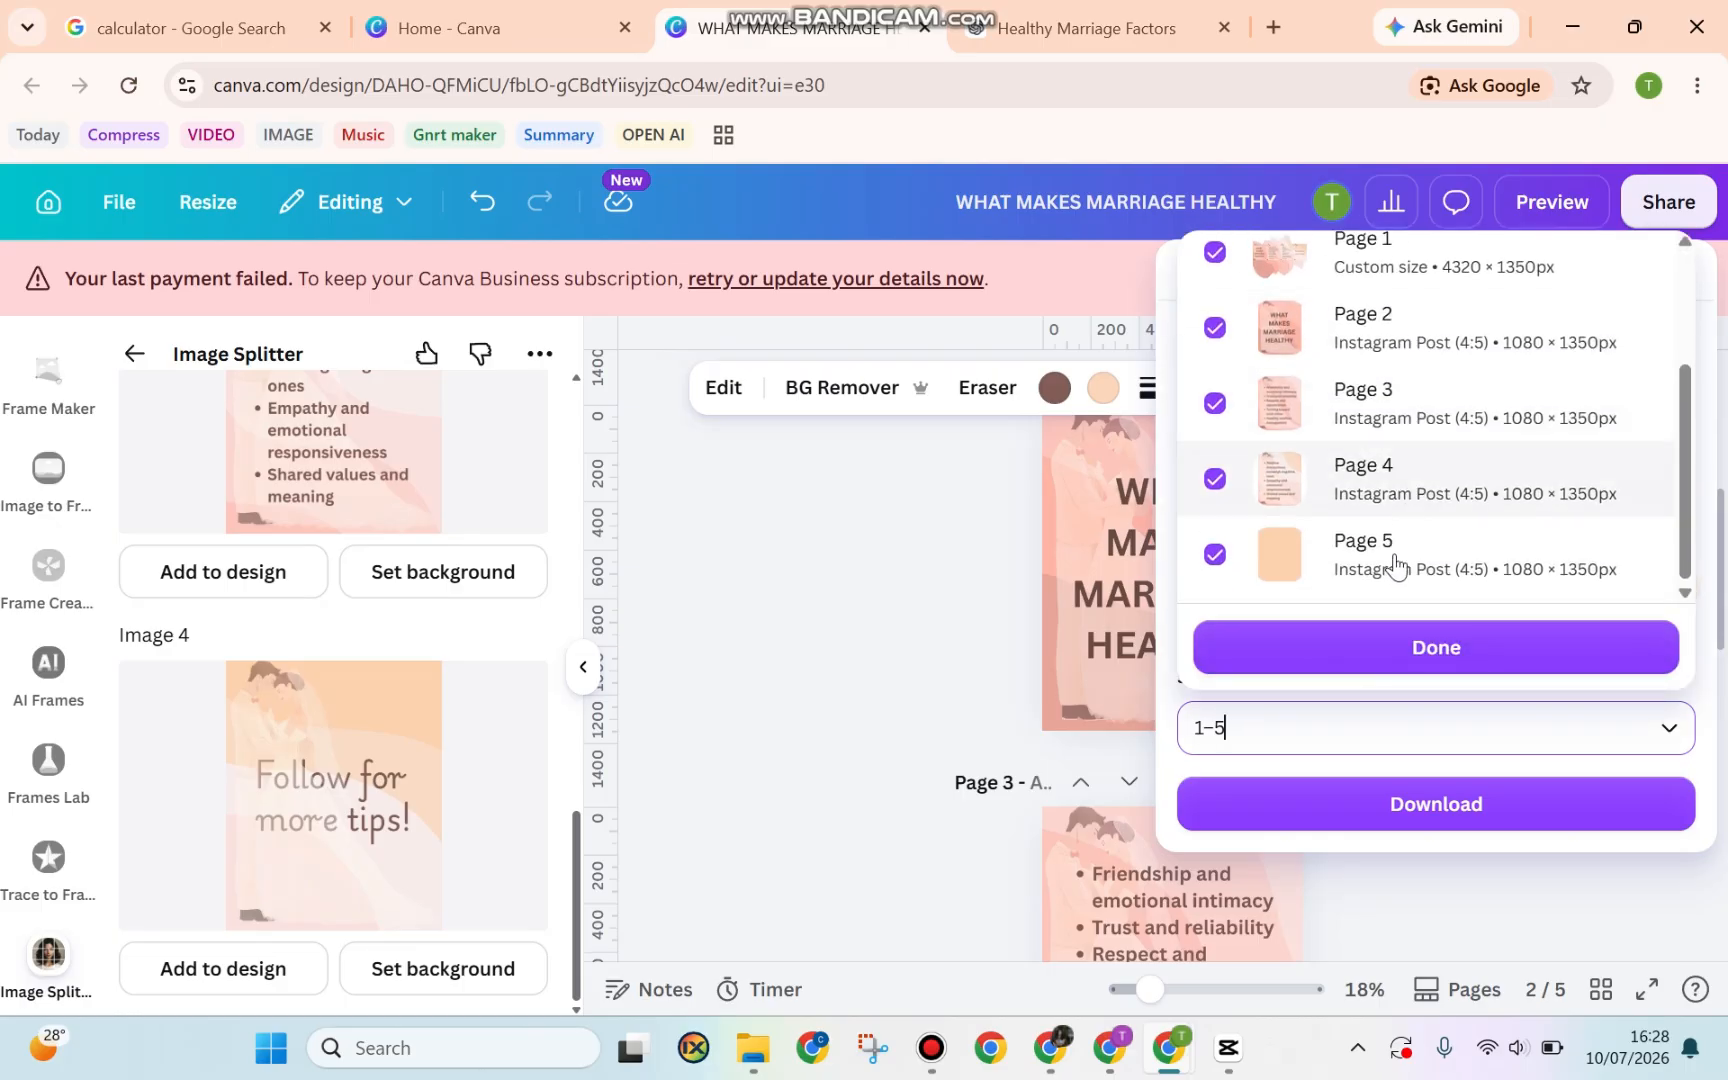
{"action": "scroll", "coordinate": [1304, 540], "scroll_direction": "up", "scroll_amount": 3}
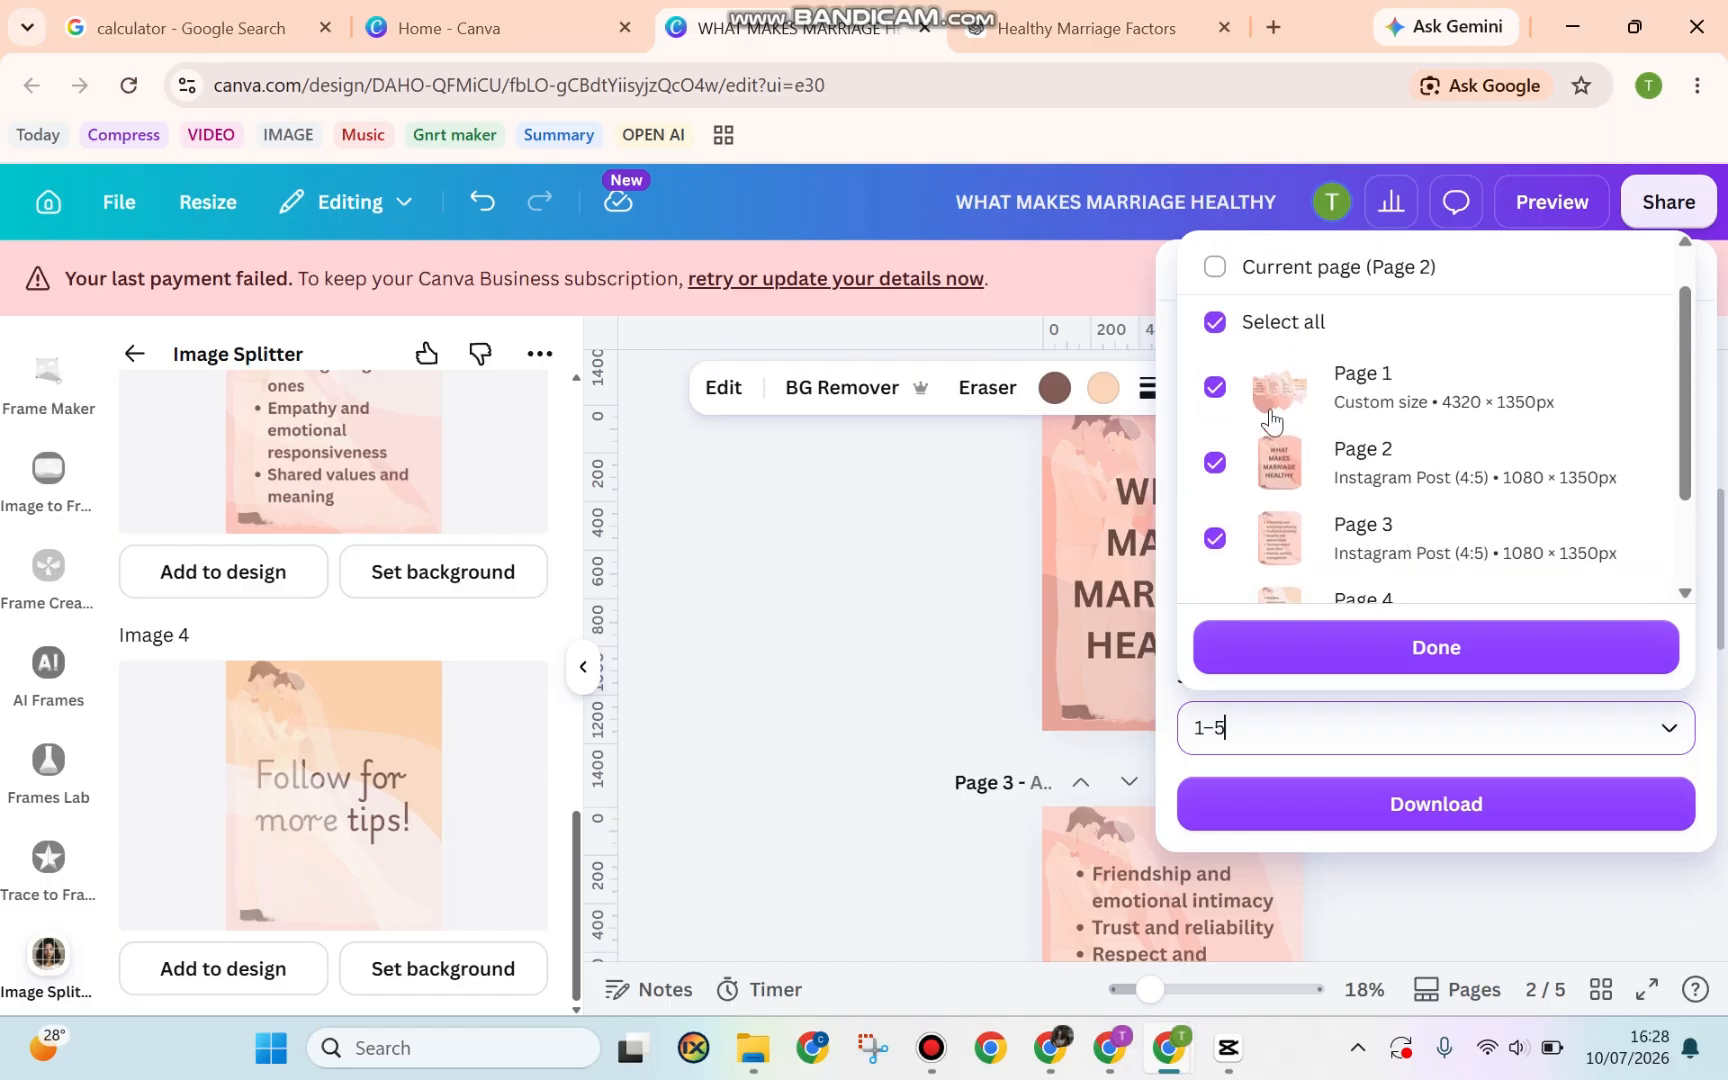
{"action": "left_click", "coordinate": [1212, 390]}
{"action": "scroll", "coordinate": [1330, 560], "scroll_direction": "down", "scroll_amount": 1}
{"action": "left_click", "coordinate": [1340, 652]}
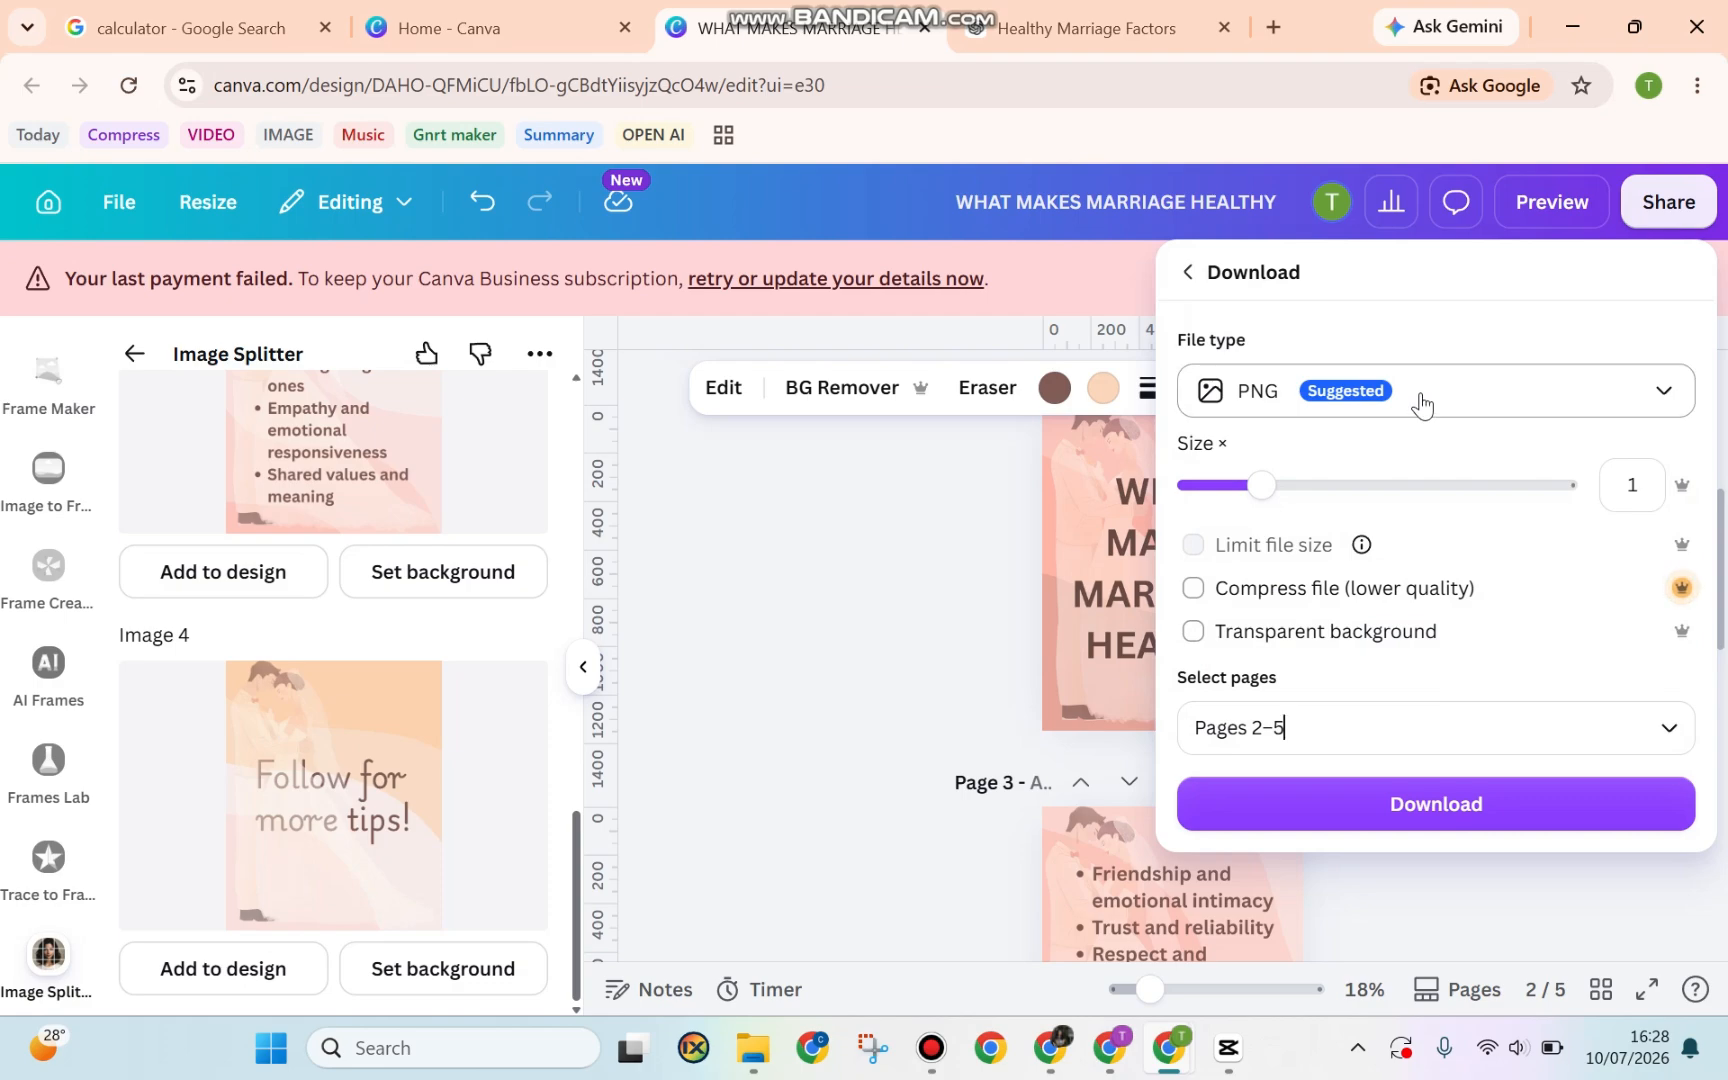
{"action": "left_click", "coordinate": [1367, 806]}
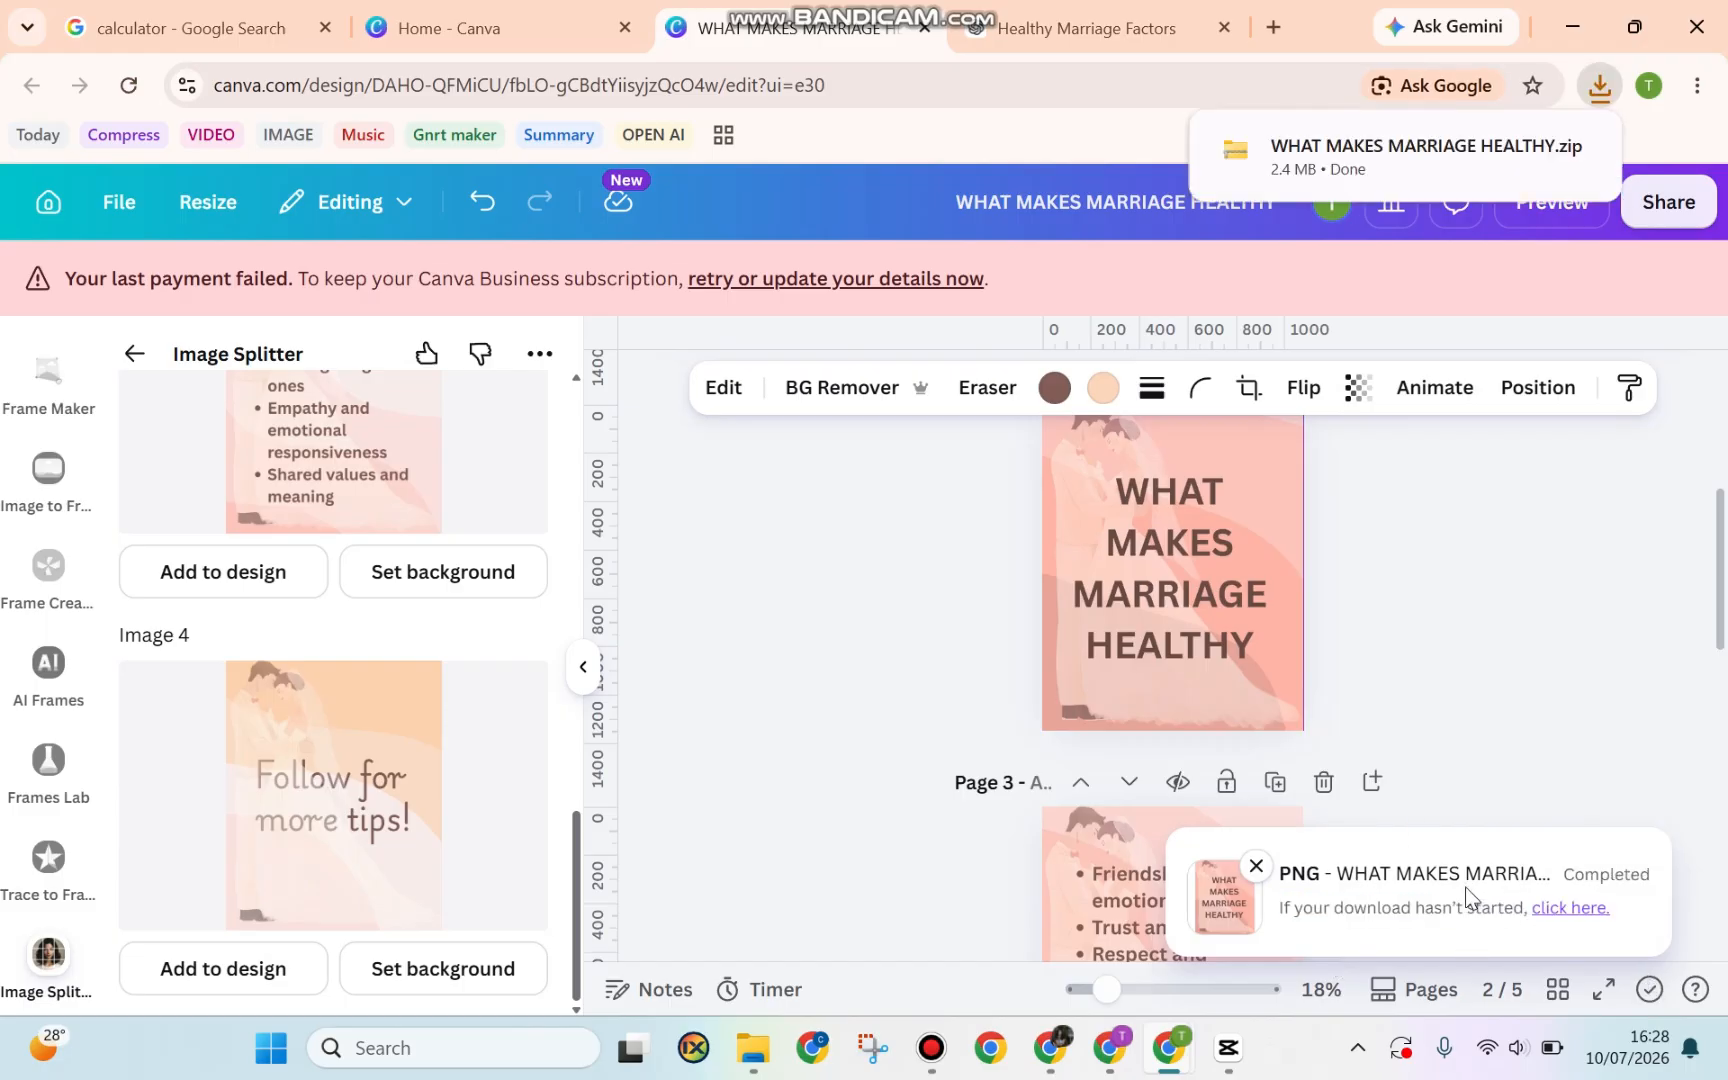
Open image 2 from Downloads\Marriage in Photos, step through slides 2–5, then close Photos
{"action": "left_click", "coordinate": [1439, 154]}
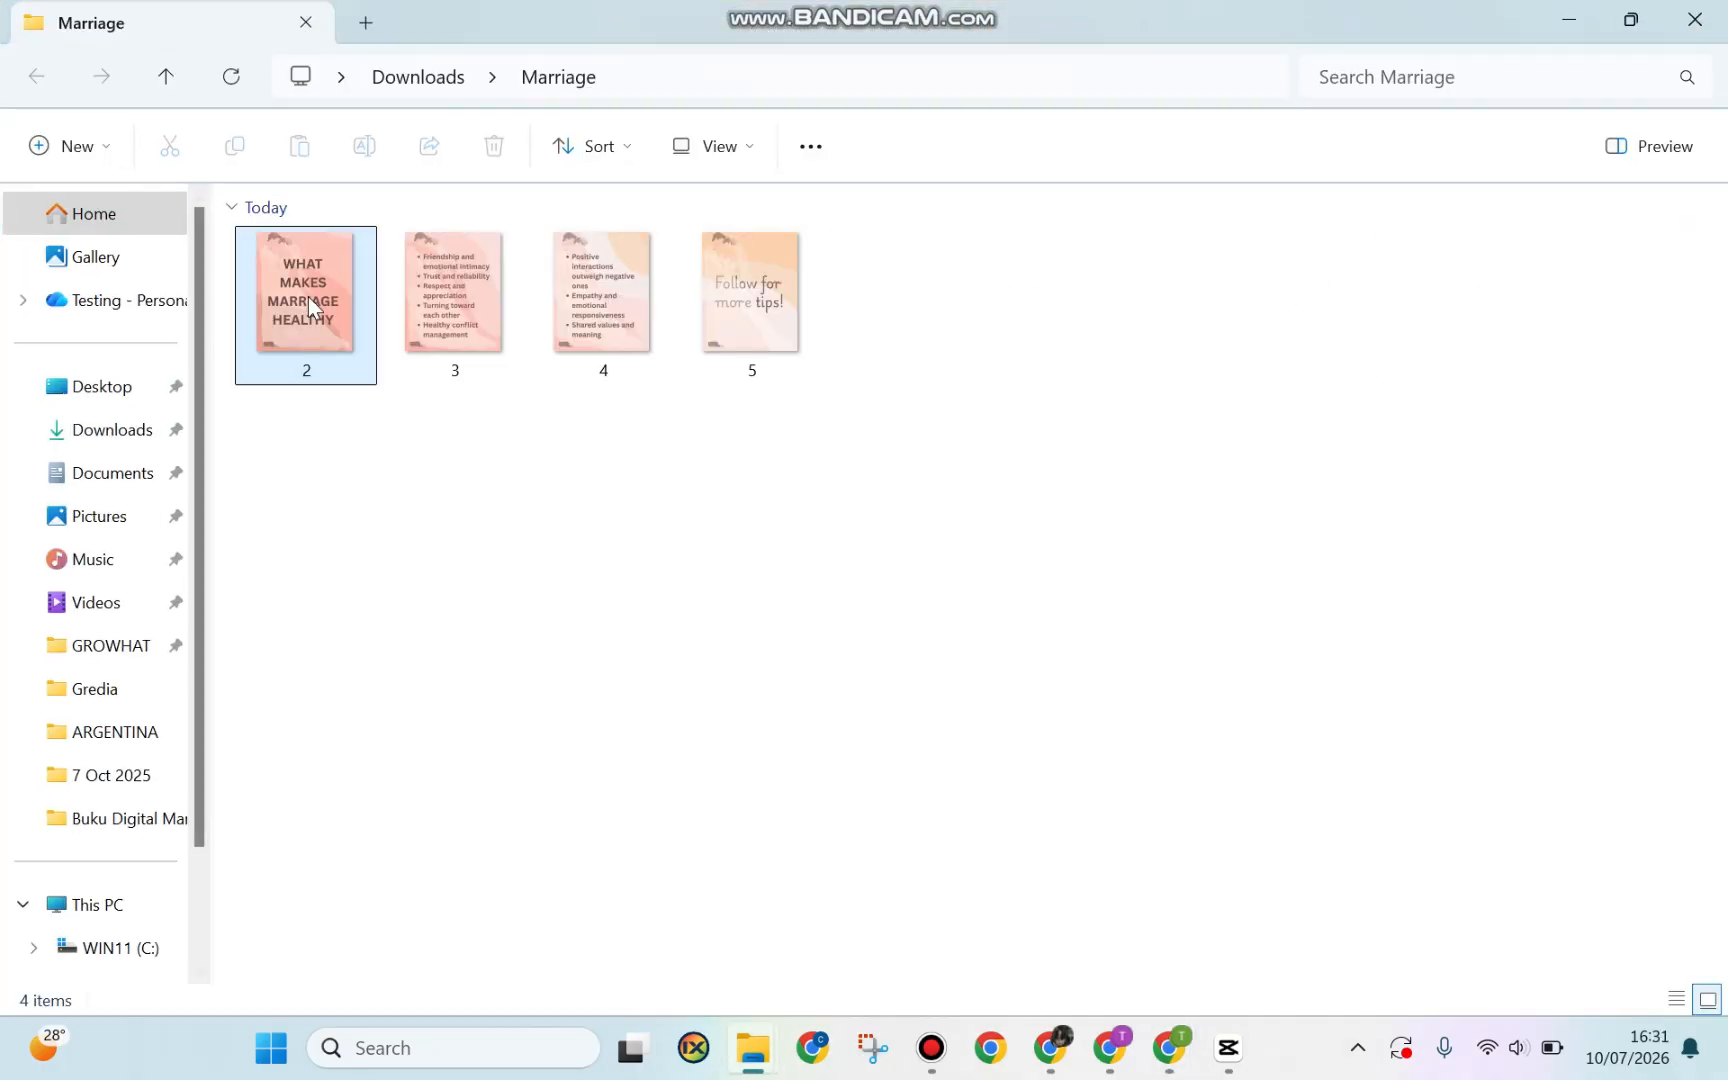
{"action": "double_click", "coordinate": [308, 300]}
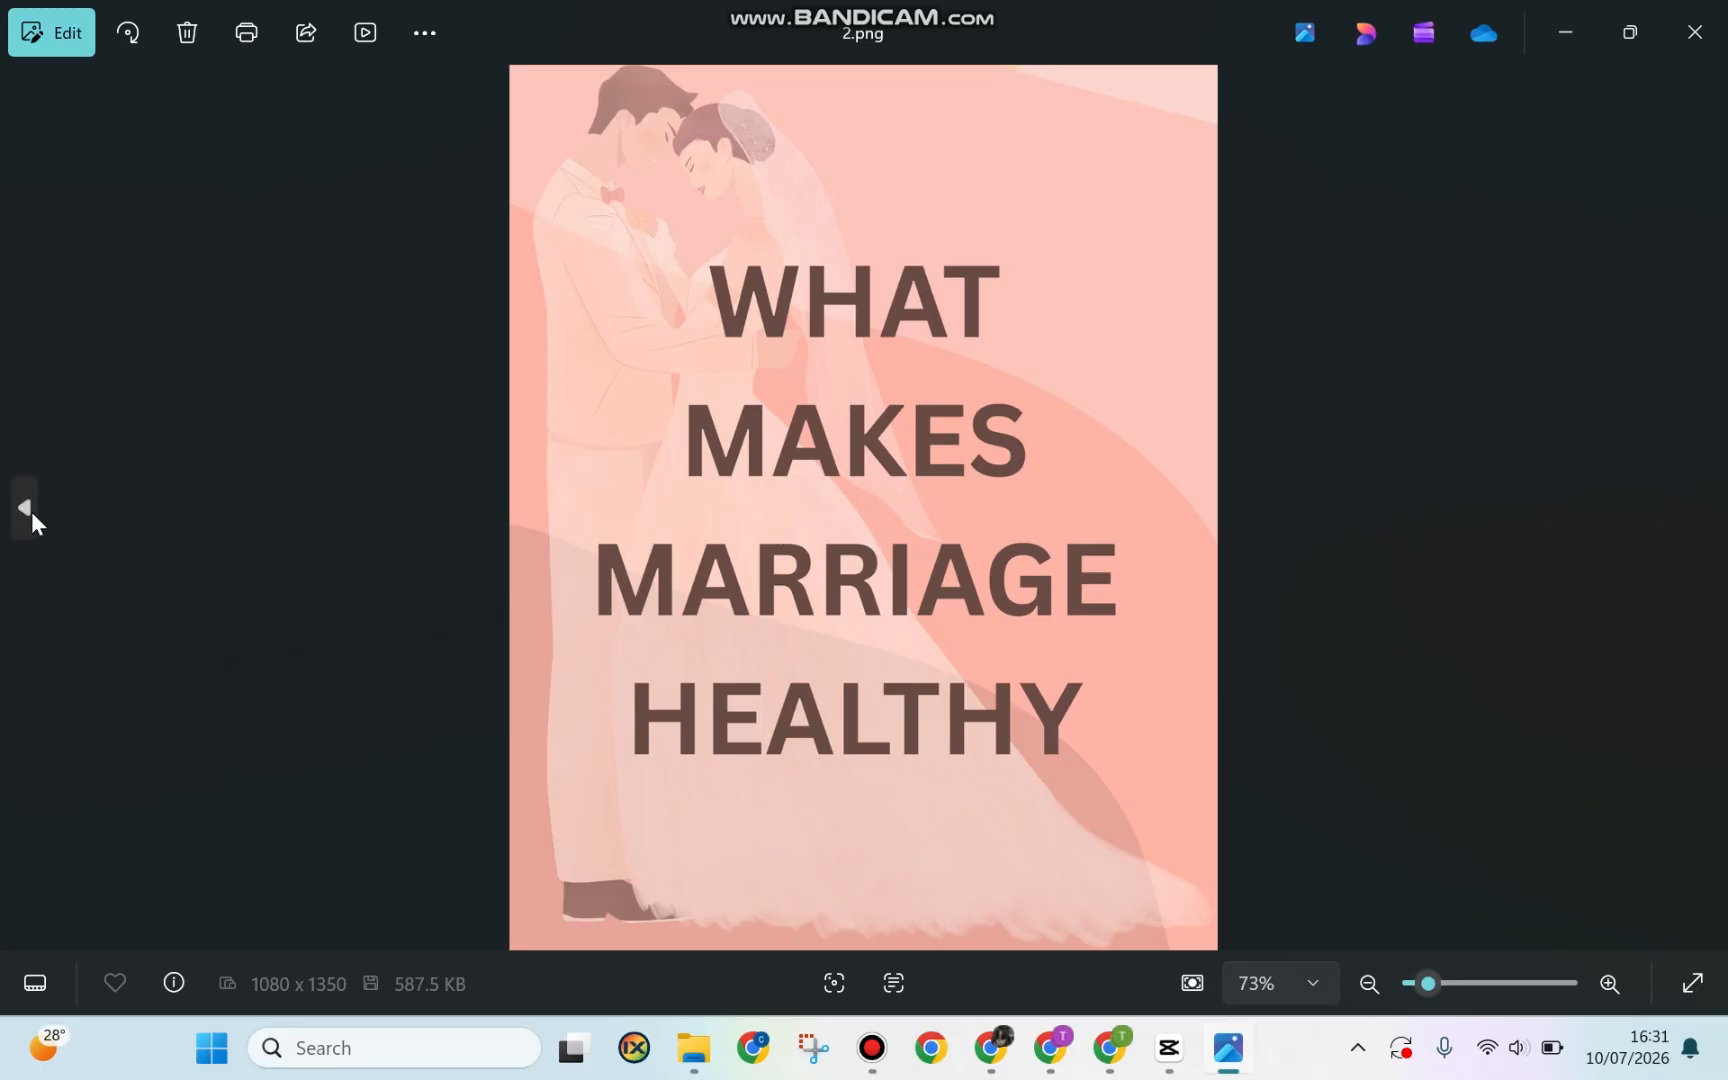
{"action": "left_click", "coordinate": [20, 510]}
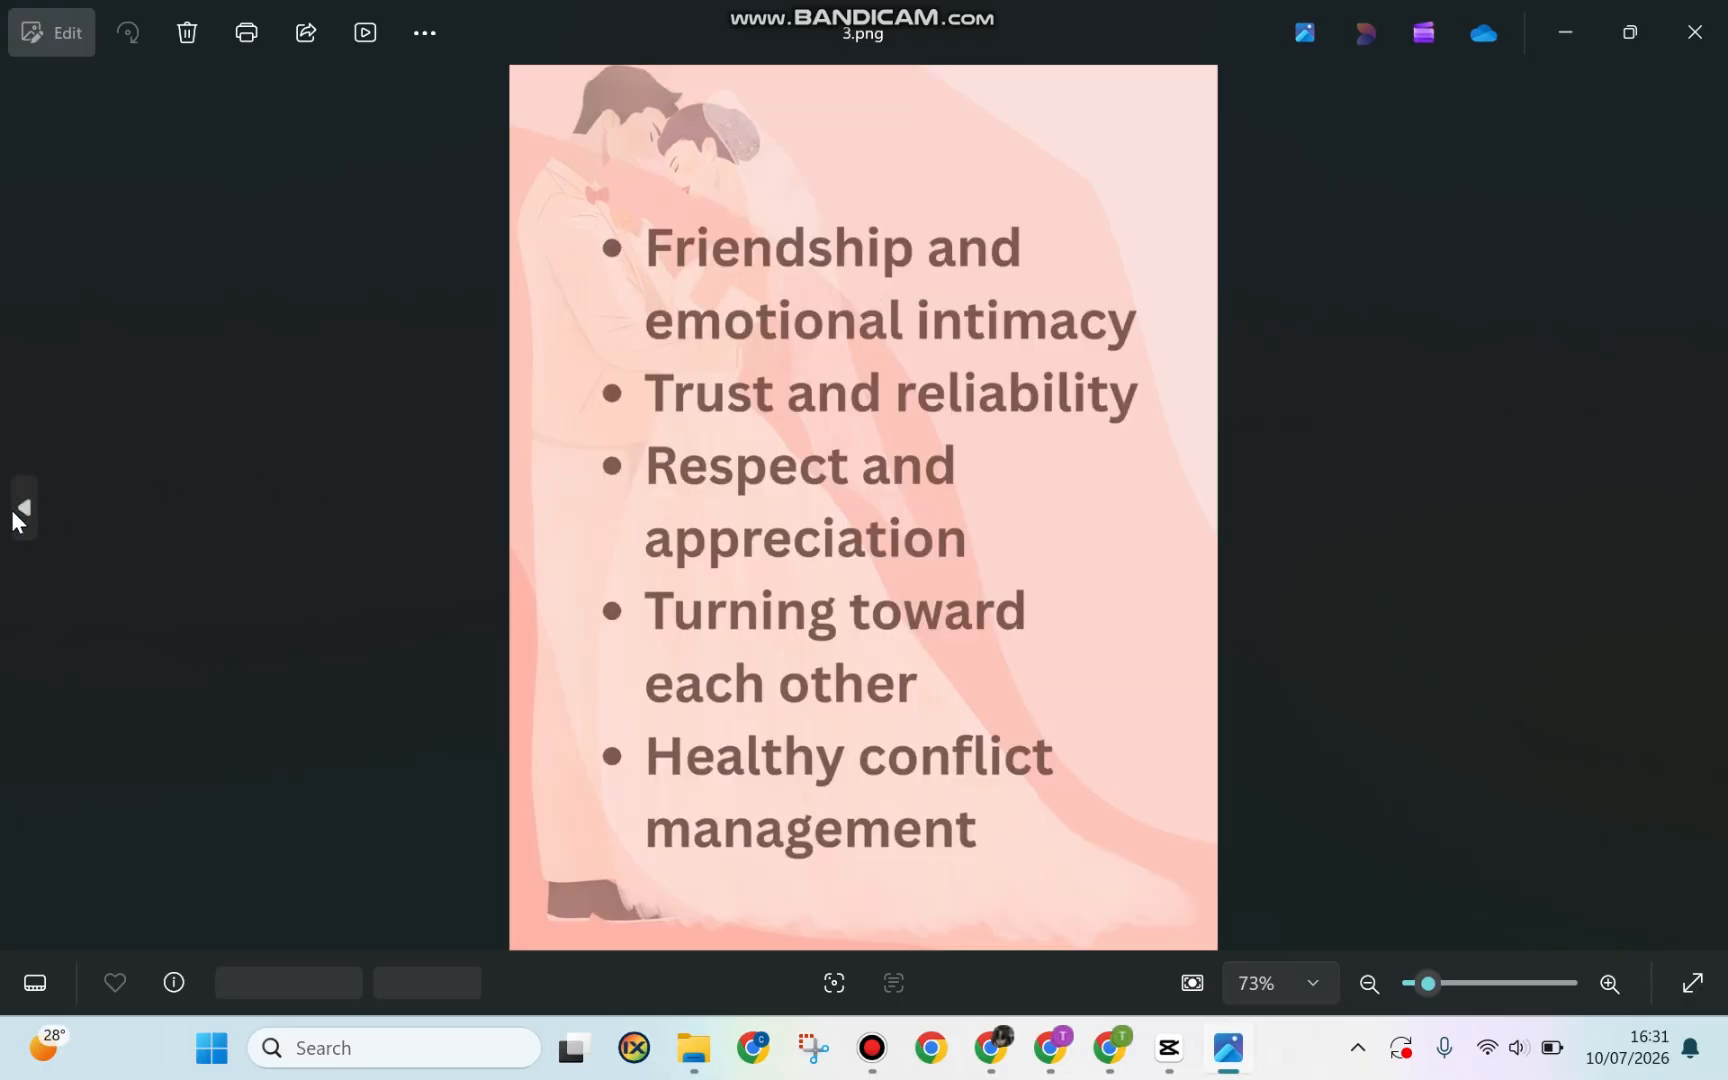
{"action": "left_click", "coordinate": [11, 508]}
{"action": "left_click", "coordinate": [10, 505]}
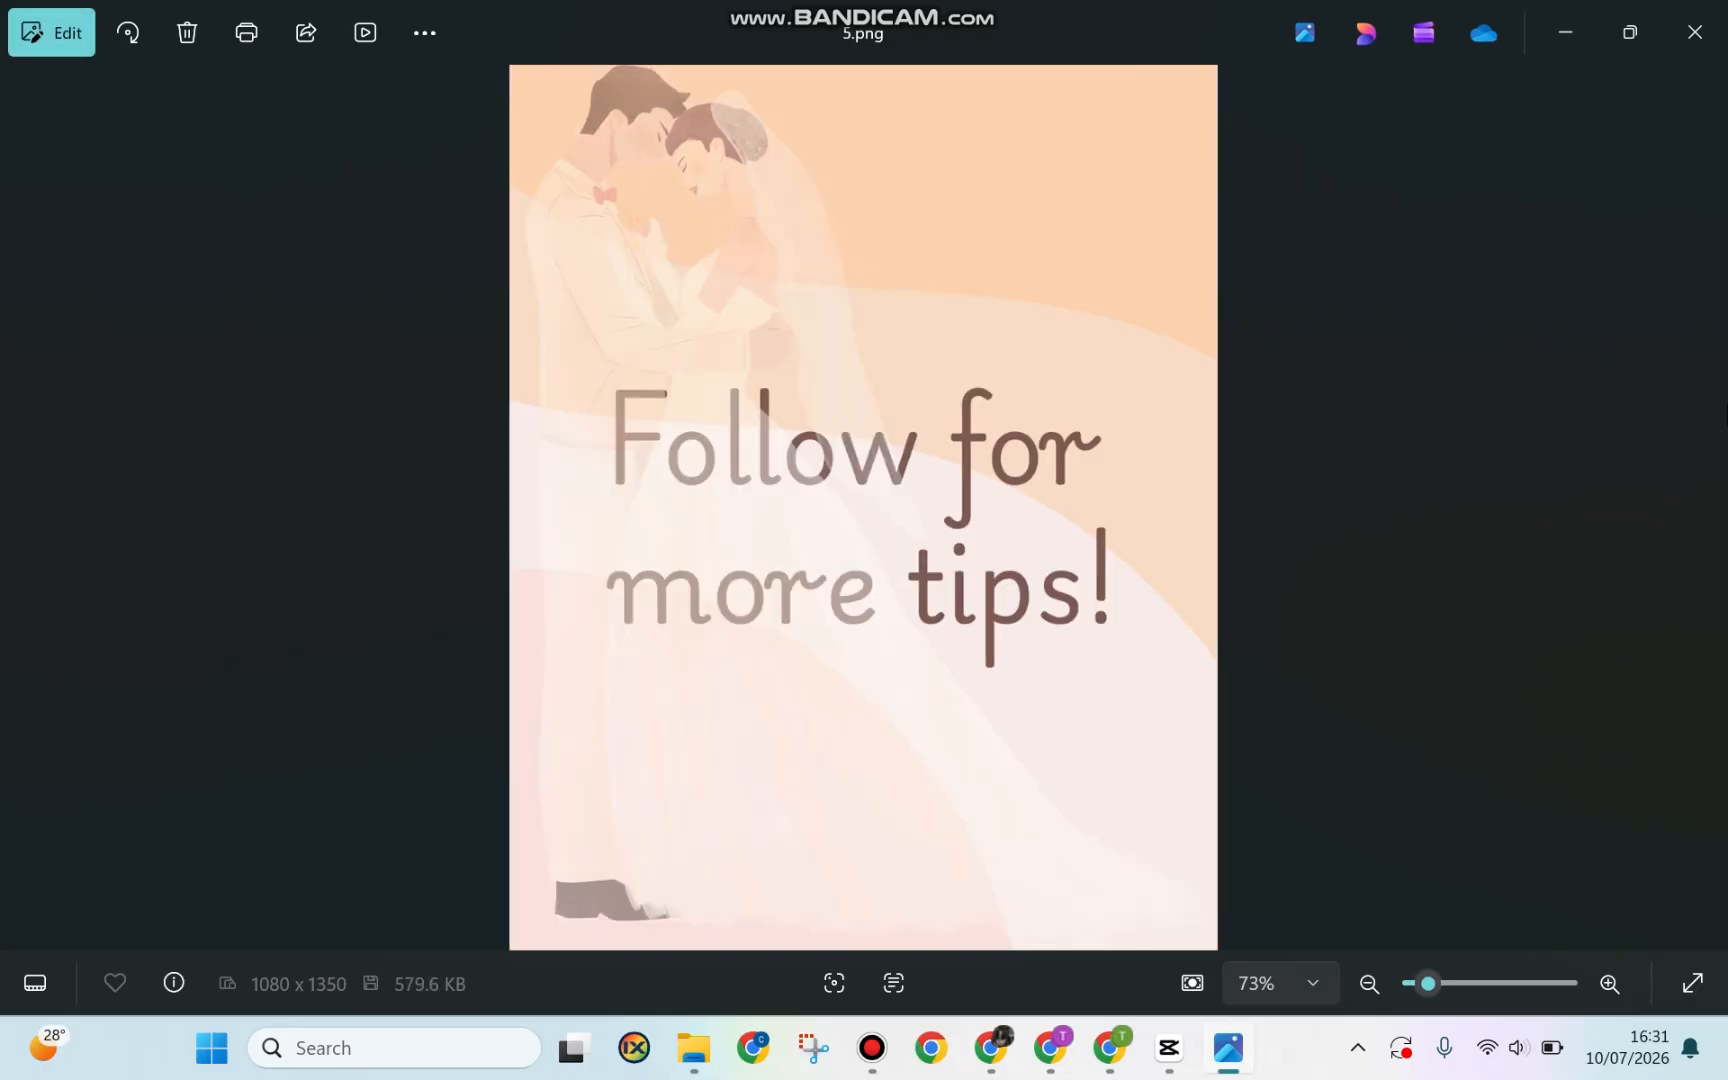
{"action": "left_click", "coordinate": [1703, 507]}
{"action": "left_click", "coordinate": [1703, 507]}
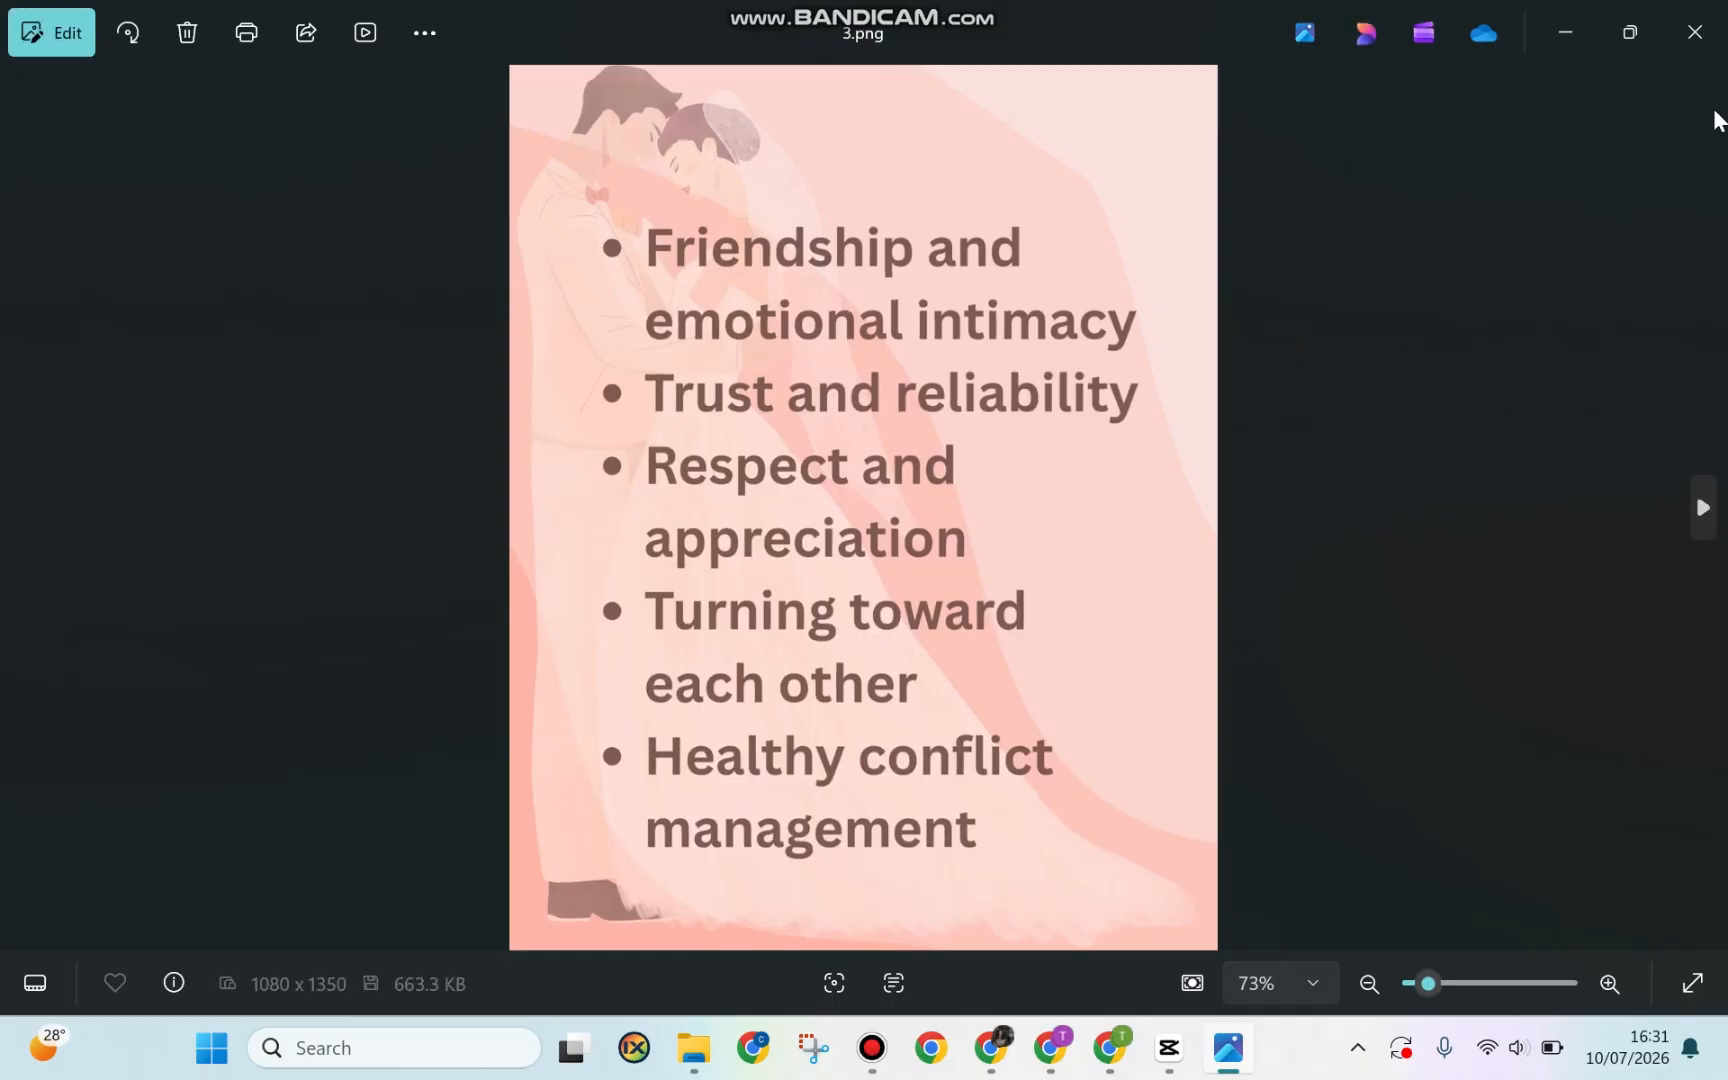
{"action": "left_click", "coordinate": [1695, 32]}
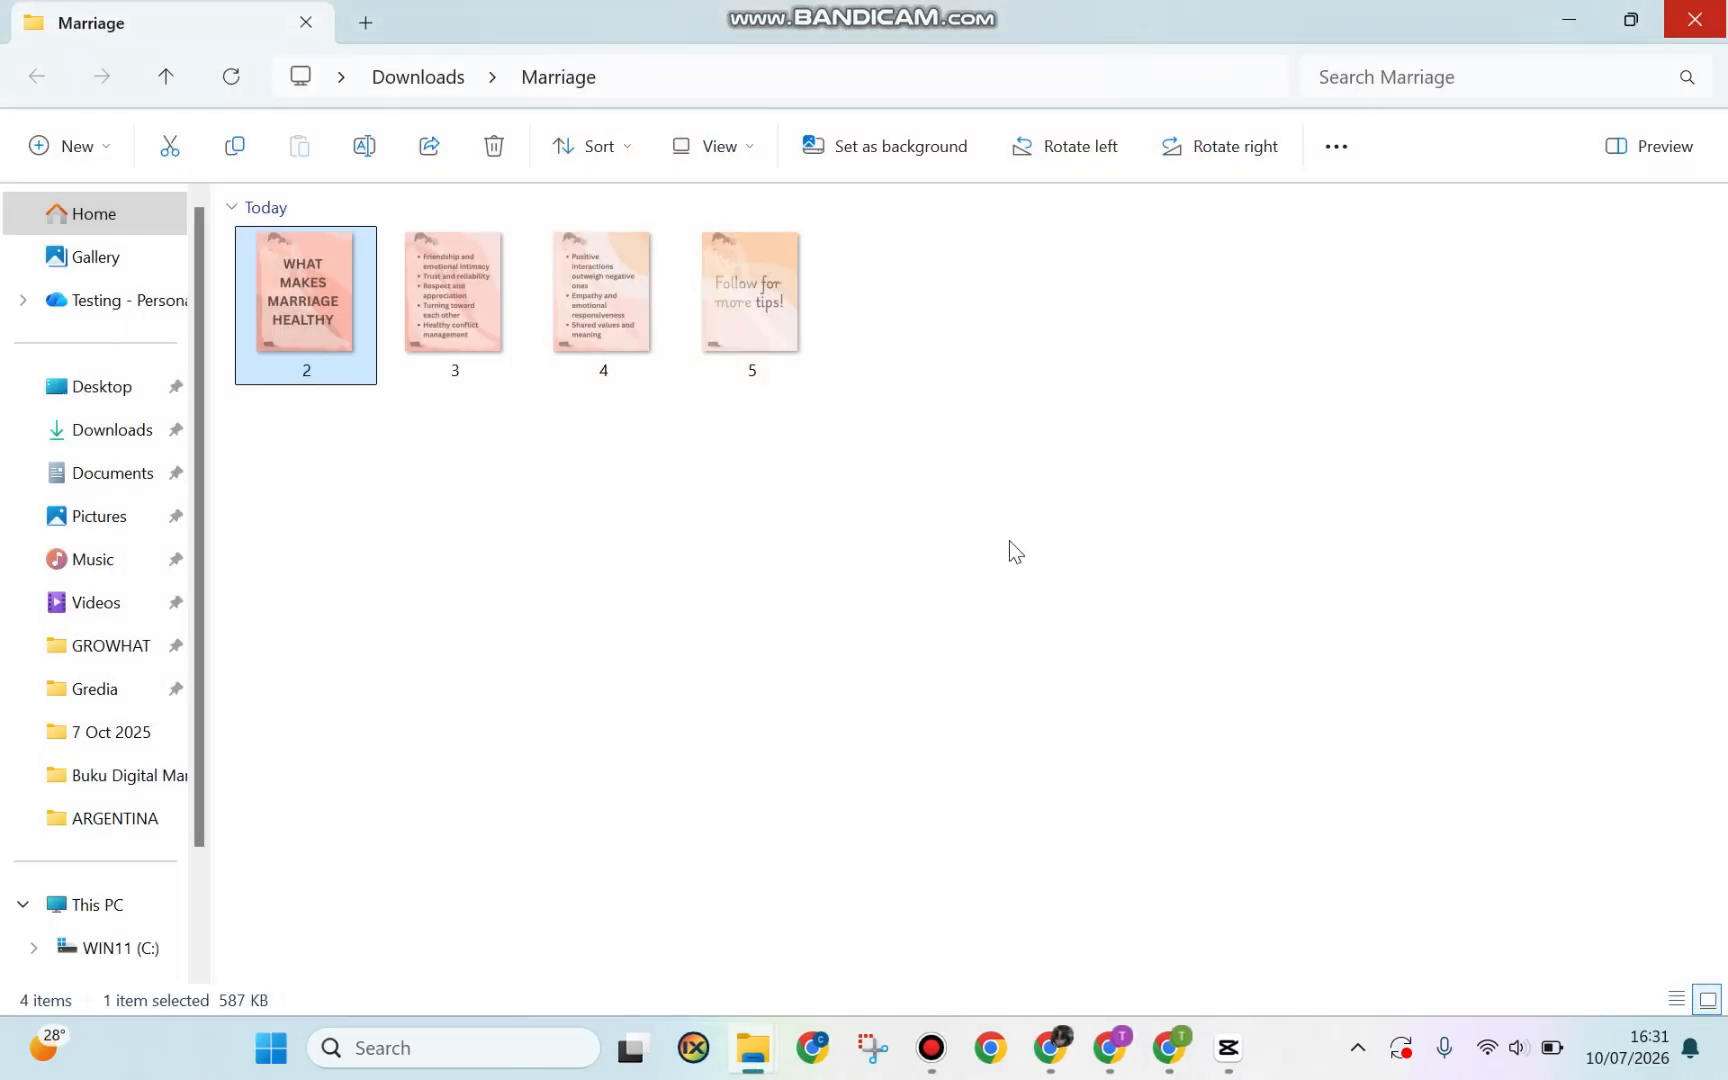